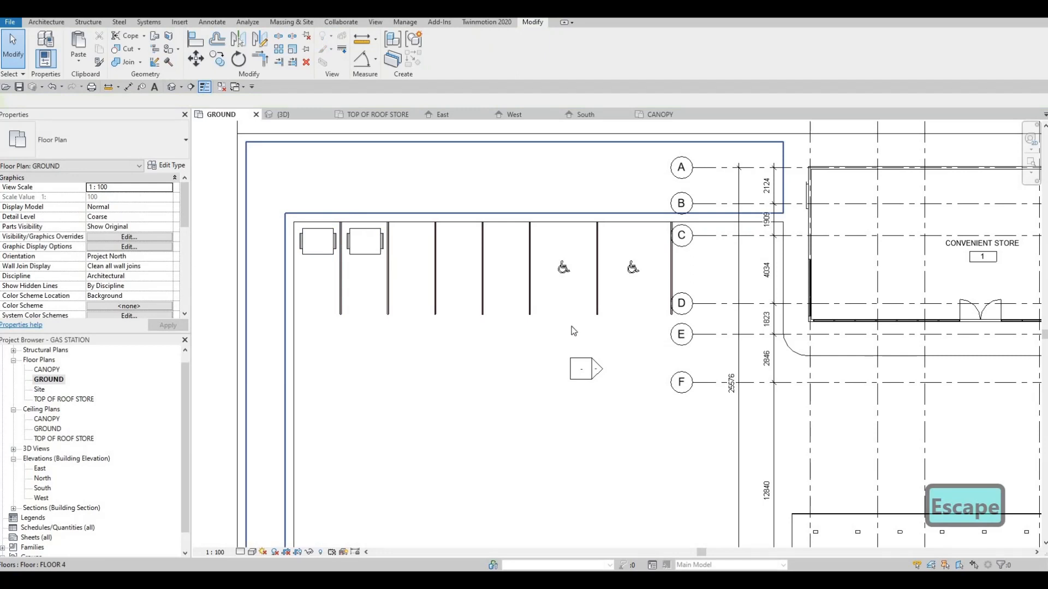
# - Select the parking stripes, accessible symbols and second dumpster together and nudge them right, away from the first dumpster
pyautogui.moveTo(325, 194); pyautogui.dragTo(681, 339)
pyautogui.press('Right')
pyautogui.press('Right')
pyautogui.press('Right')
pyautogui.press('Right')
pyautogui.press('Right')
pyautogui.press('Right')
pyautogui.press('Right')
pyautogui.press('Right')
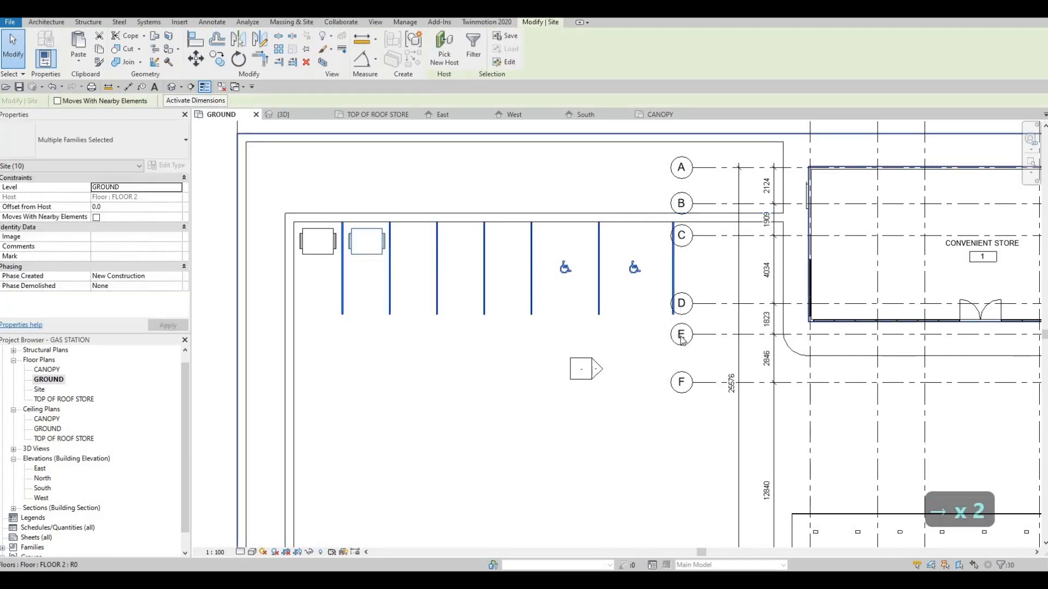
# - Exclude the second dumpster from the selection and nudge the stripes and accessible symbols right until they are well clear of it
pyautogui.keyDown('shift'); pyautogui.click(386, 259); pyautogui.keyUp('shift')
pyautogui.press('Right')
pyautogui.press('Right')
pyautogui.press('Right')
pyautogui.press('Right')
pyautogui.press('Right')
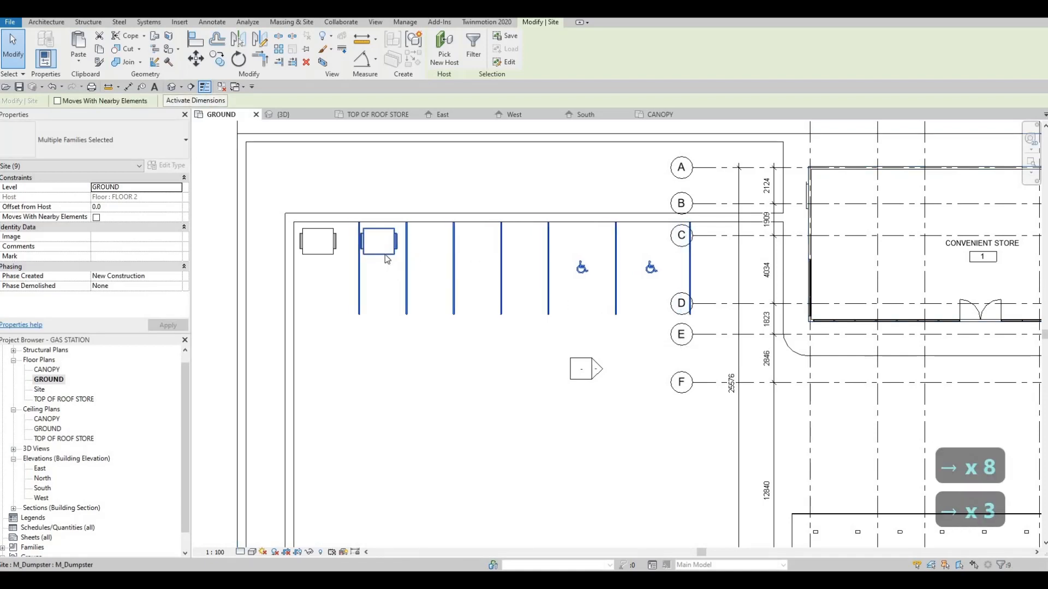
pyautogui.press('Right')
pyautogui.press('Right')
pyautogui.press('Right')
pyautogui.press('Right')
pyautogui.press('Right')
pyautogui.press('Right')
pyautogui.press('Right')
pyautogui.press('Right')
pyautogui.press('Right')
pyautogui.press('Right')
pyautogui.press('Right')
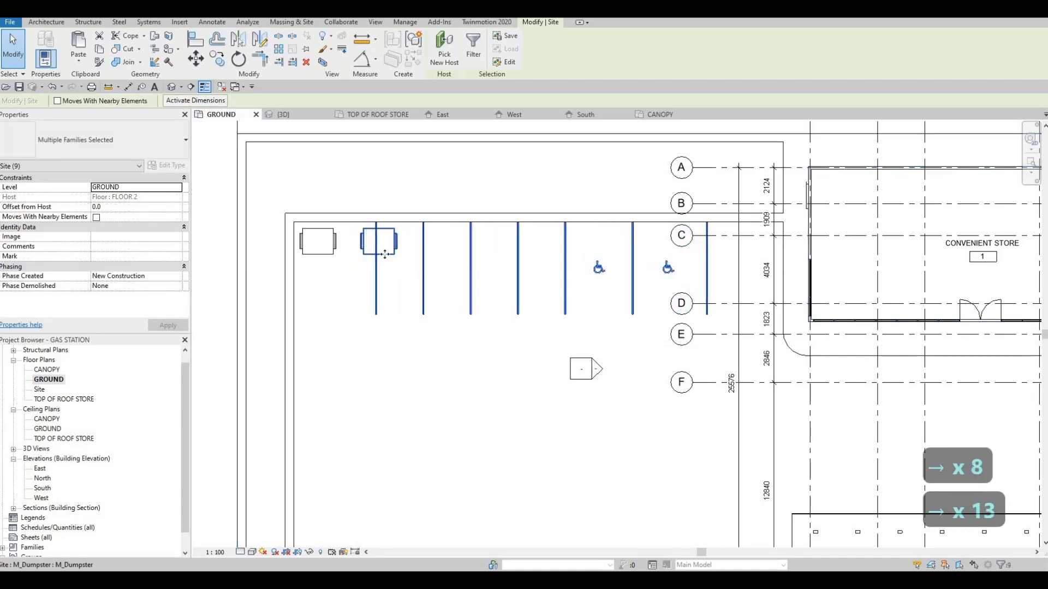
pyautogui.press('Right')
pyautogui.press('Right')
pyautogui.press('Right')
pyautogui.press('Right')
pyautogui.press('Right')
pyautogui.press('Right')
pyautogui.press('Right')
pyautogui.press('Right')
pyautogui.press('Right')
pyautogui.press('Right')
pyautogui.press('Right')
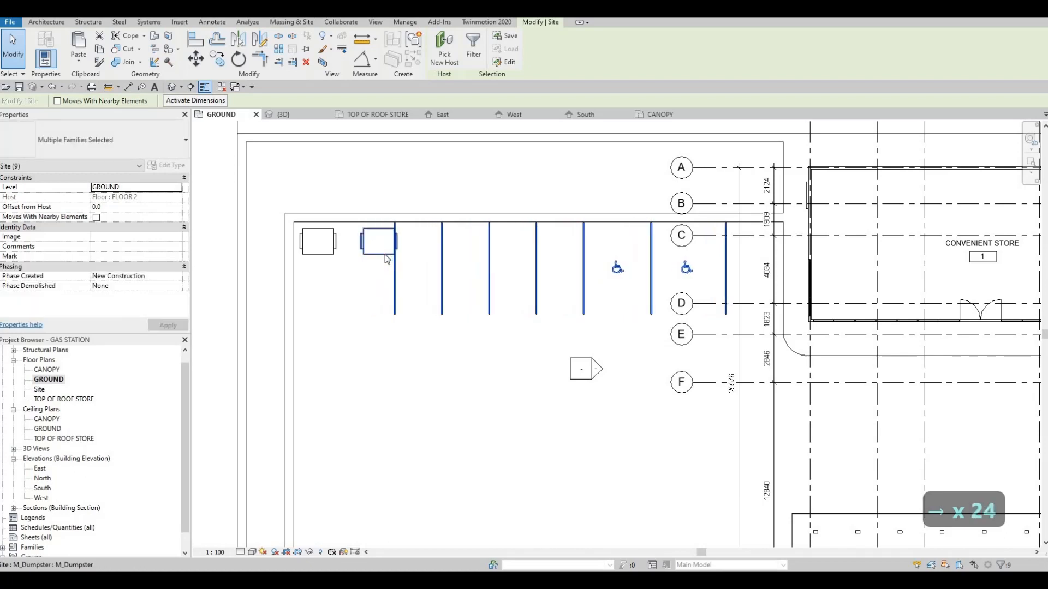
pyautogui.press('Right')
pyautogui.press('Right')
pyautogui.press('Right')
pyautogui.press('Right')
pyautogui.press('Right')
pyautogui.press('Right')
pyautogui.press('Right')
pyautogui.press('Right')
pyautogui.press('Right')
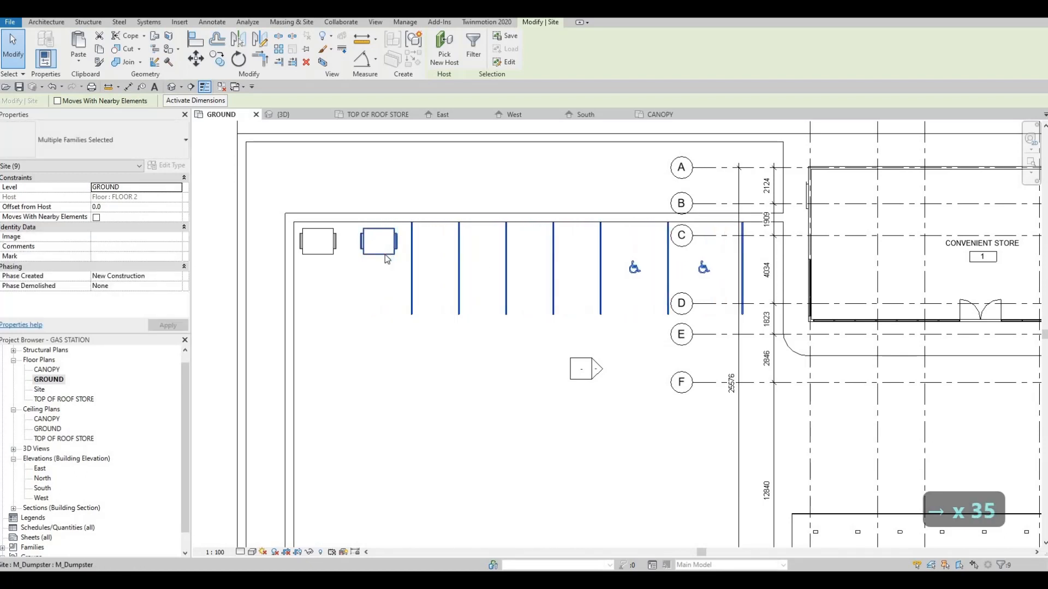
pyautogui.press('Right')
pyautogui.press('Right')
pyautogui.press('Right')
pyautogui.press('Right')
pyautogui.press('Right')
pyautogui.press('Right')
pyautogui.press('Right')
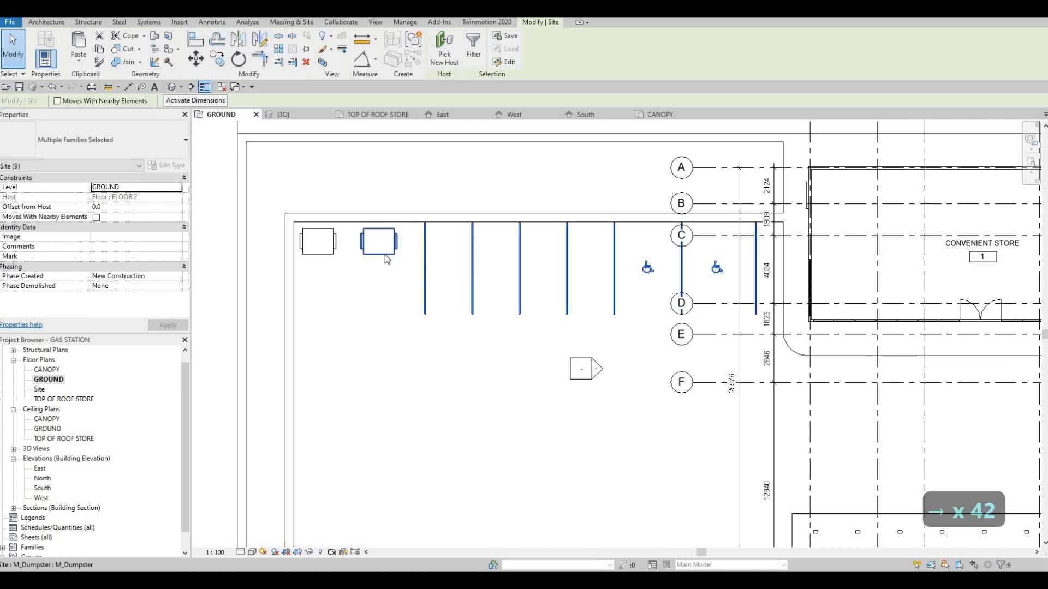
pyautogui.press('Right')
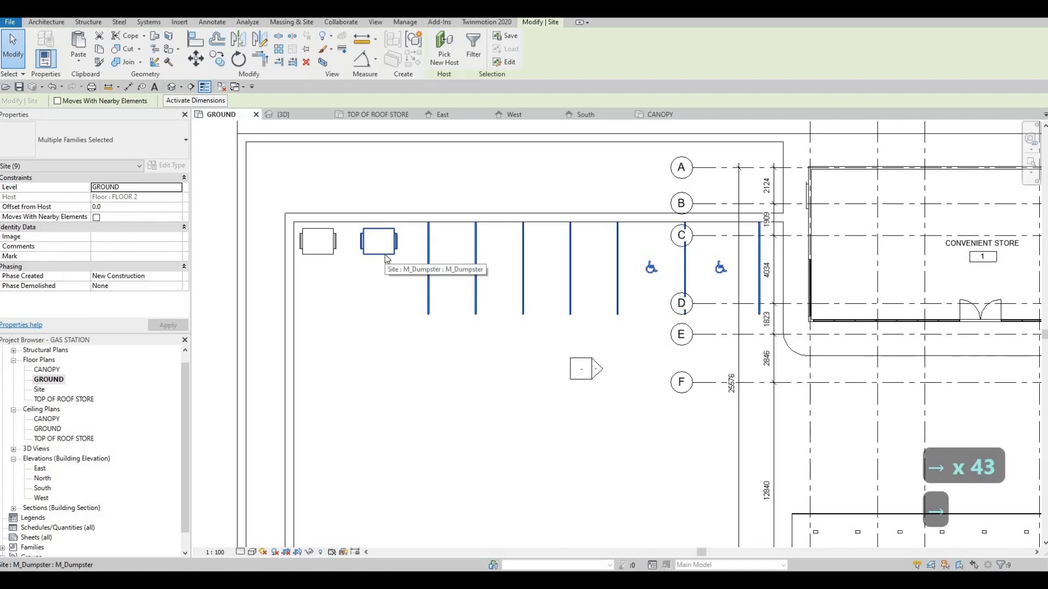
# - Nudge the stripes and accessible symbols back left to narrow their gap to the second dumpster, then deselect them
pyautogui.press('Left')
pyautogui.press('Left')
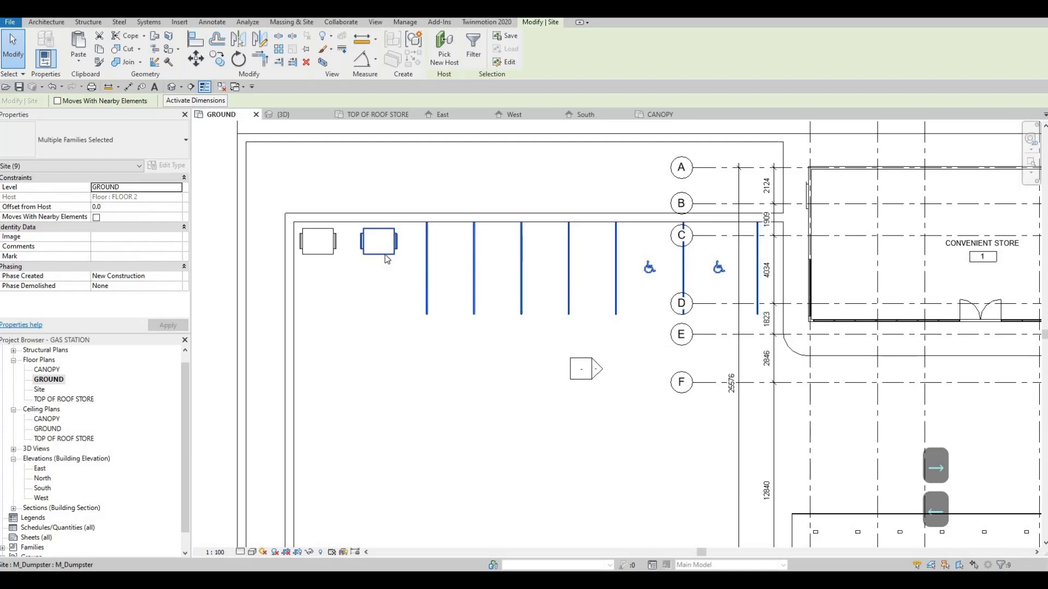
pyautogui.press('Left')
pyautogui.press('Left')
pyautogui.press('Left')
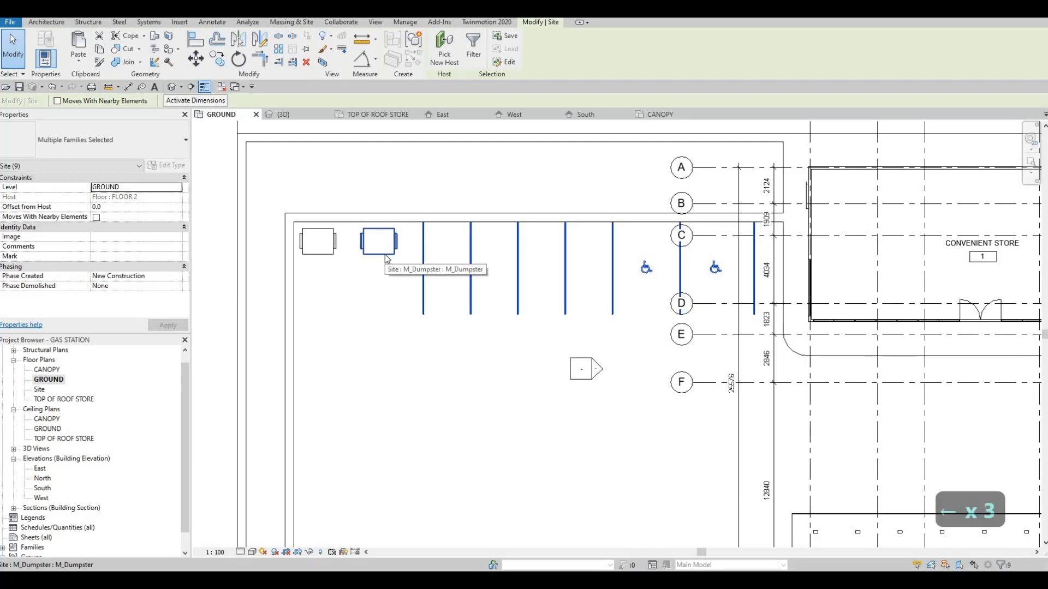
pyautogui.press('Left')
pyautogui.press('Left')
pyautogui.press('Left')
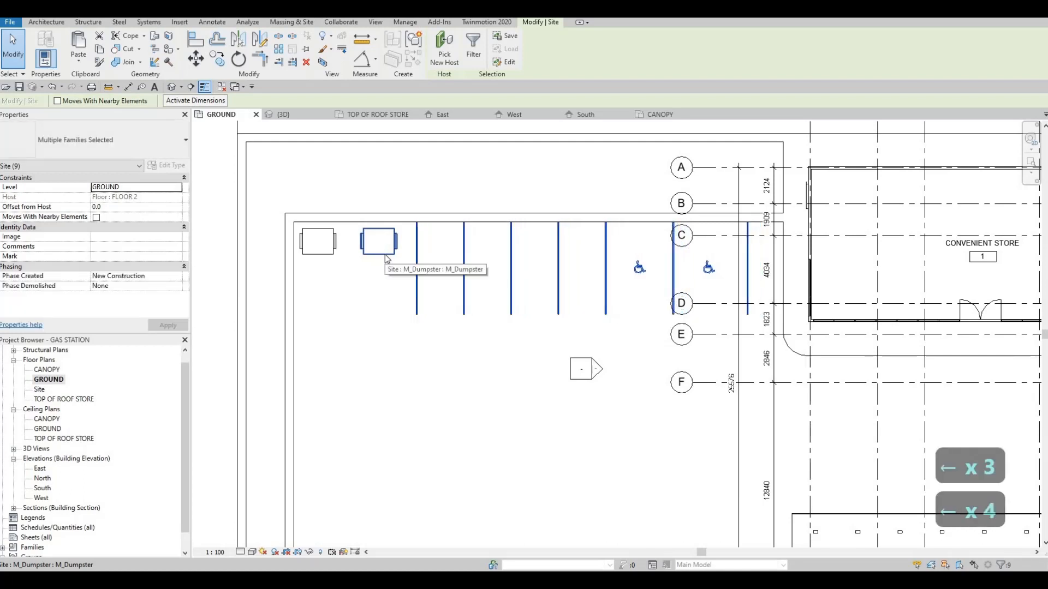
pyautogui.press('Left')
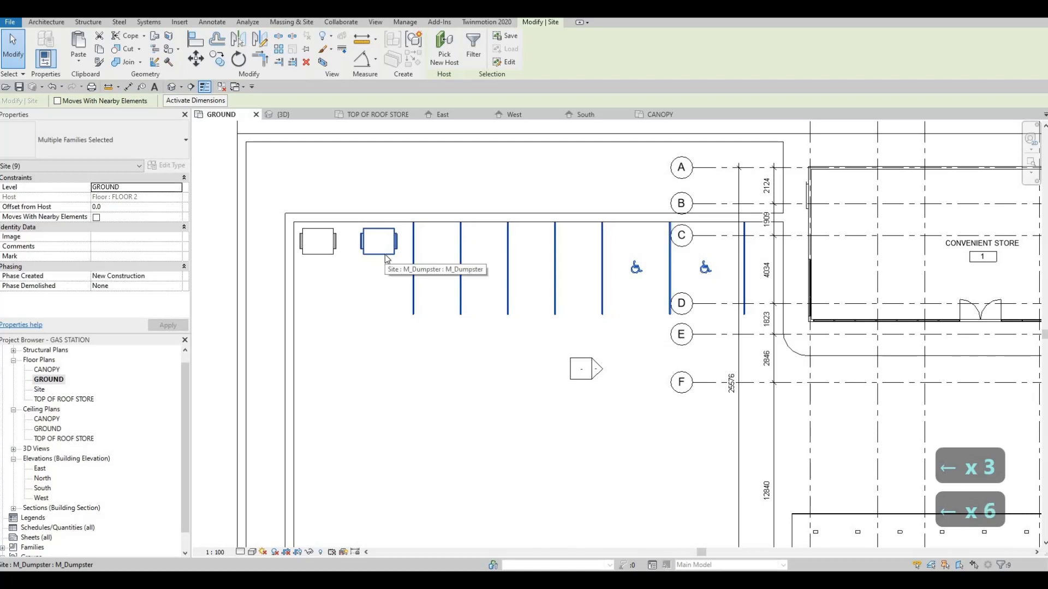
pyautogui.press('Escape')
pyautogui.press('Escape')
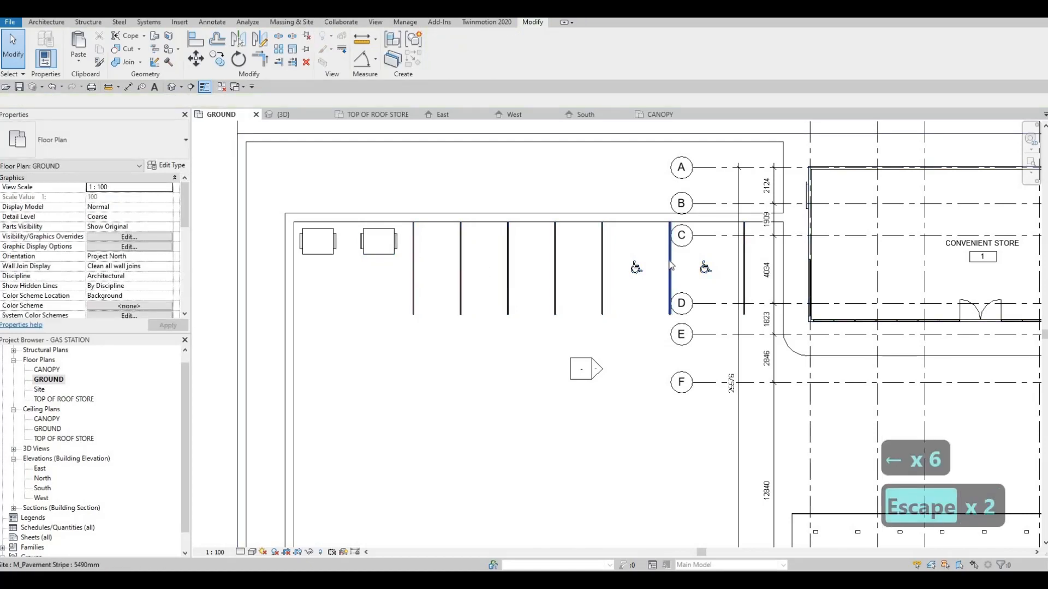
# - Shift the pavement stripe between the two accessible symbols slightly to the right
pyautogui.click(670, 265)
pyautogui.press('Right')
pyautogui.press('Right')
pyautogui.press('Right')
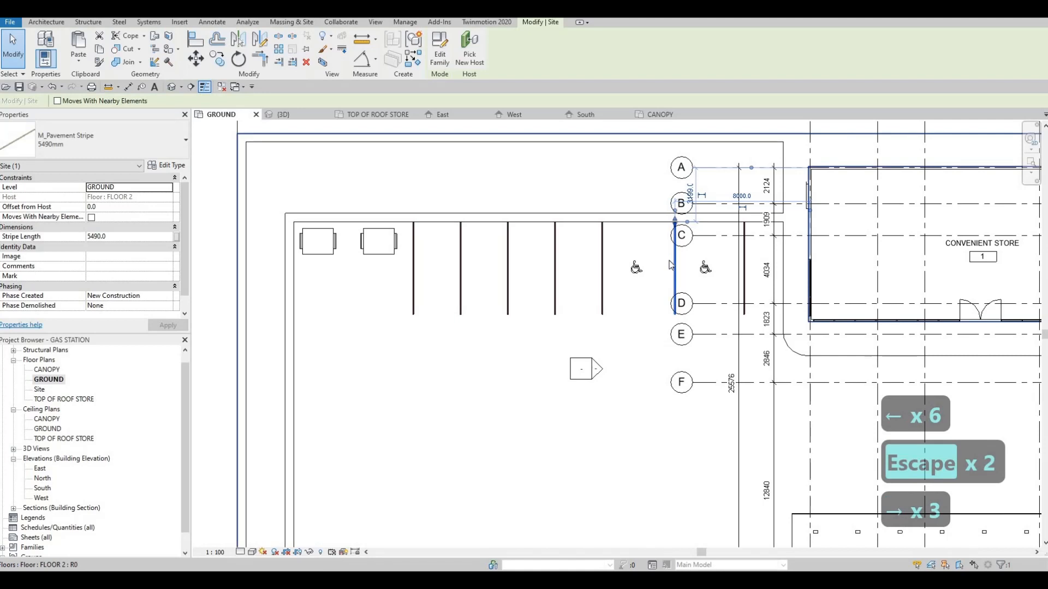
pyautogui.press('Left')
pyautogui.press('Escape')
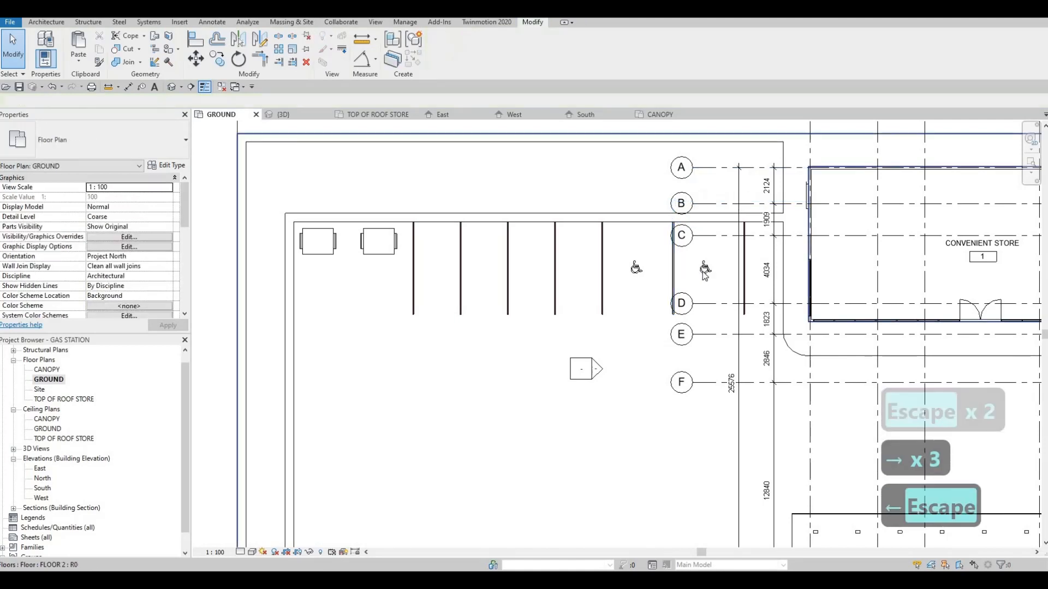
# - Nudge the accessible parking symbol nearest the convenience store three increments to the right
pyautogui.click(704, 269)
pyautogui.press('Right')
pyautogui.press('Right')
pyautogui.press('Right')
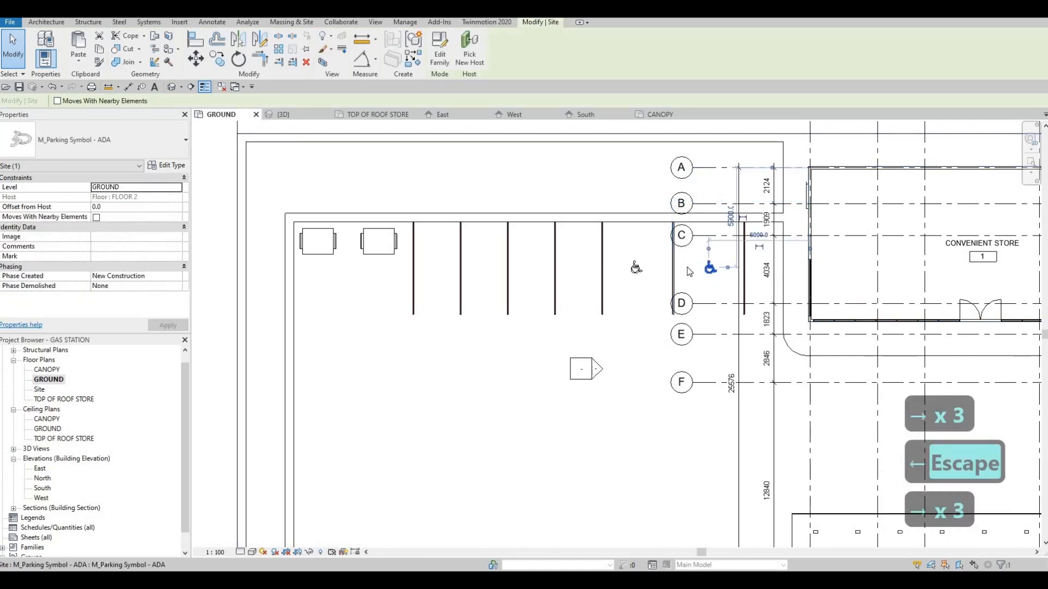
pyautogui.press('Escape')
pyautogui.scroll(-3, 273, 148)
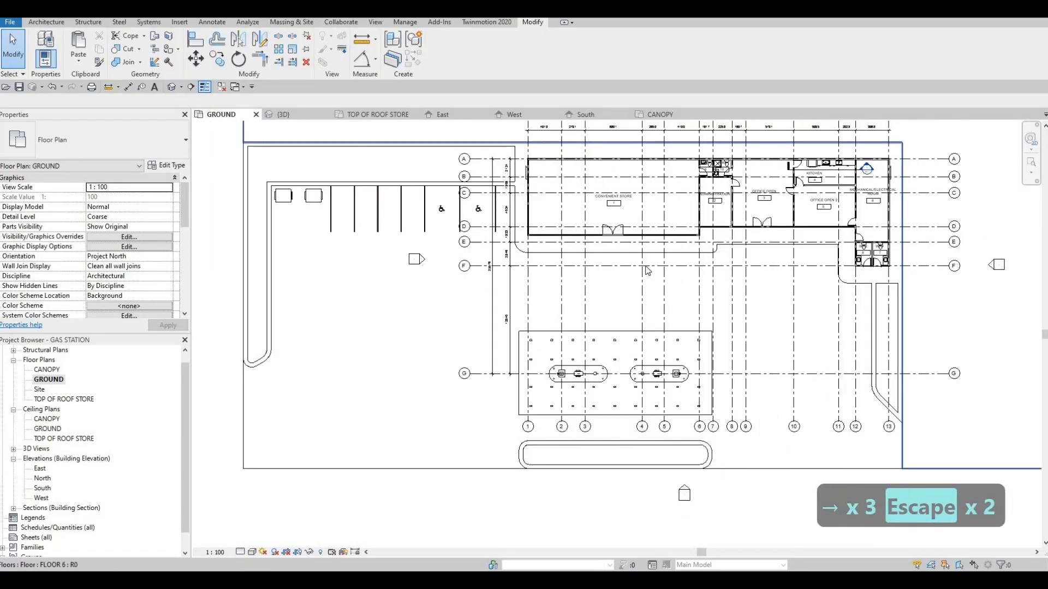
# - Switch to the 3D view and open the fuel pump canopy model for in-place editing
pyautogui.click(283, 114)
pyautogui.press('Escape')
pyautogui.scroll(5, 665, 312)
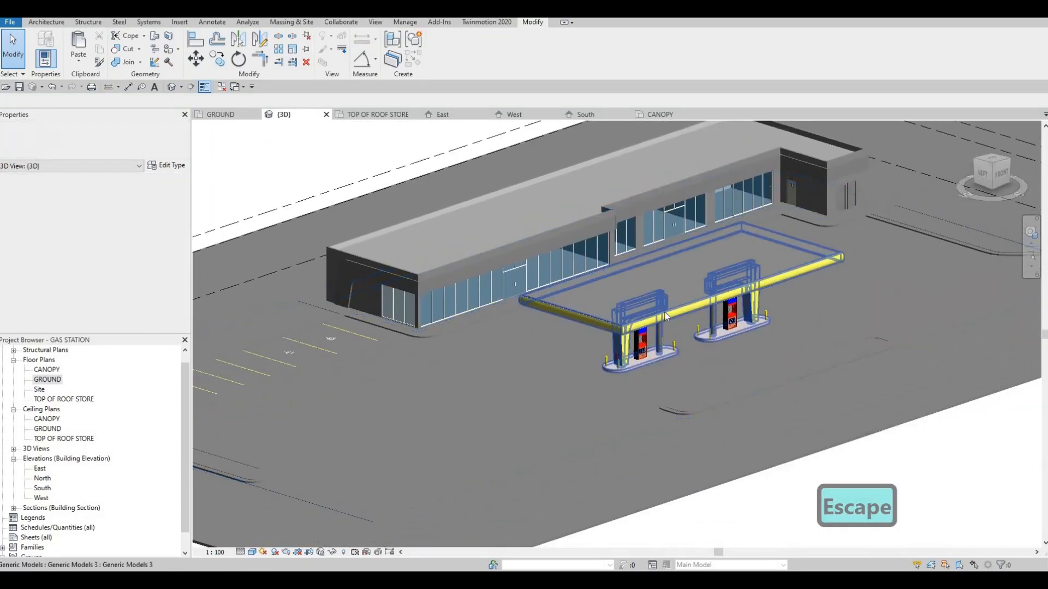
pyautogui.click(667, 317)
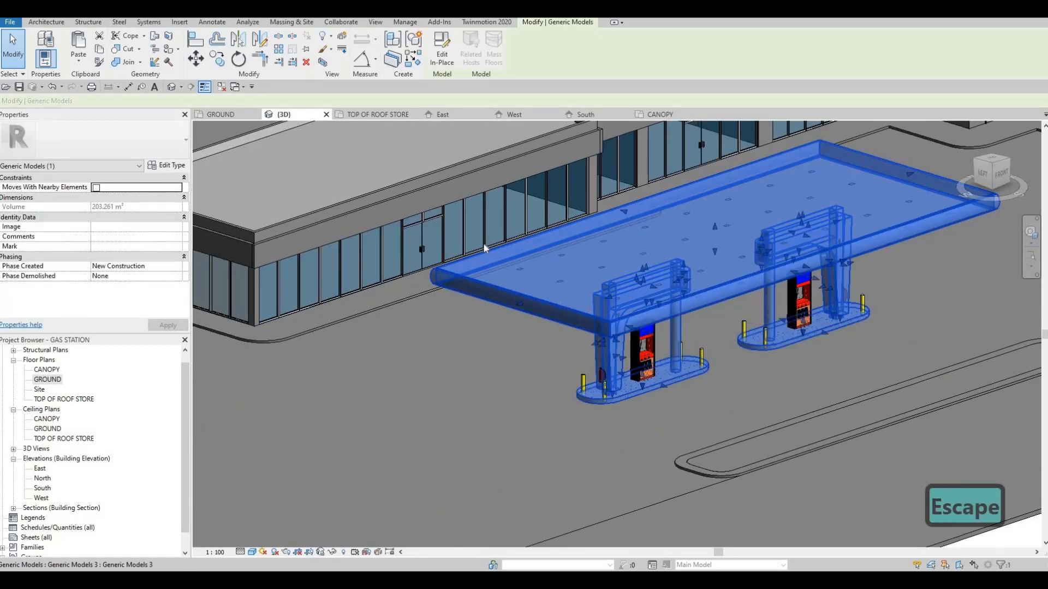
pyautogui.click(442, 55)
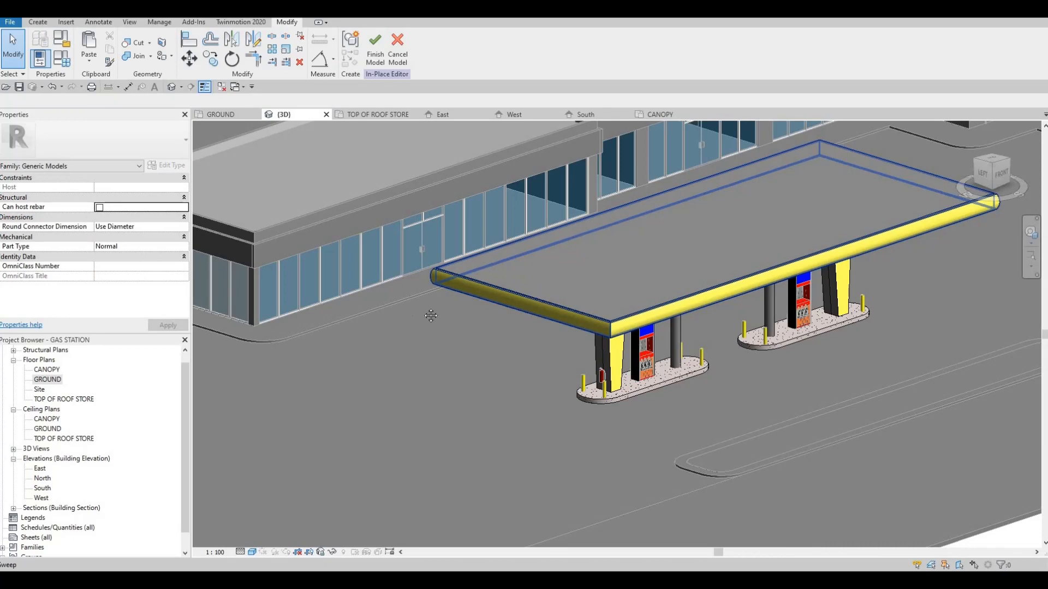
# - Select the yellow sweep around the canopy edge and browse its material choices to the Plastic category of AEC Materials
pyautogui.scroll(-5, 482, 328)
pyautogui.scroll(5, 486, 318)
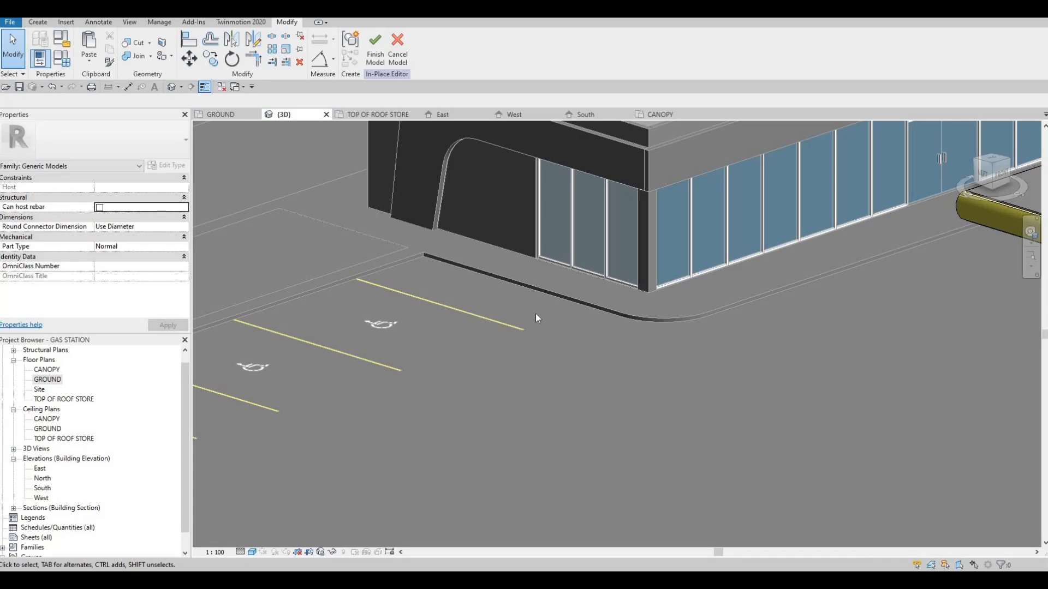
pyautogui.scroll(-4, 444, 306)
pyautogui.scroll(6, 646, 276)
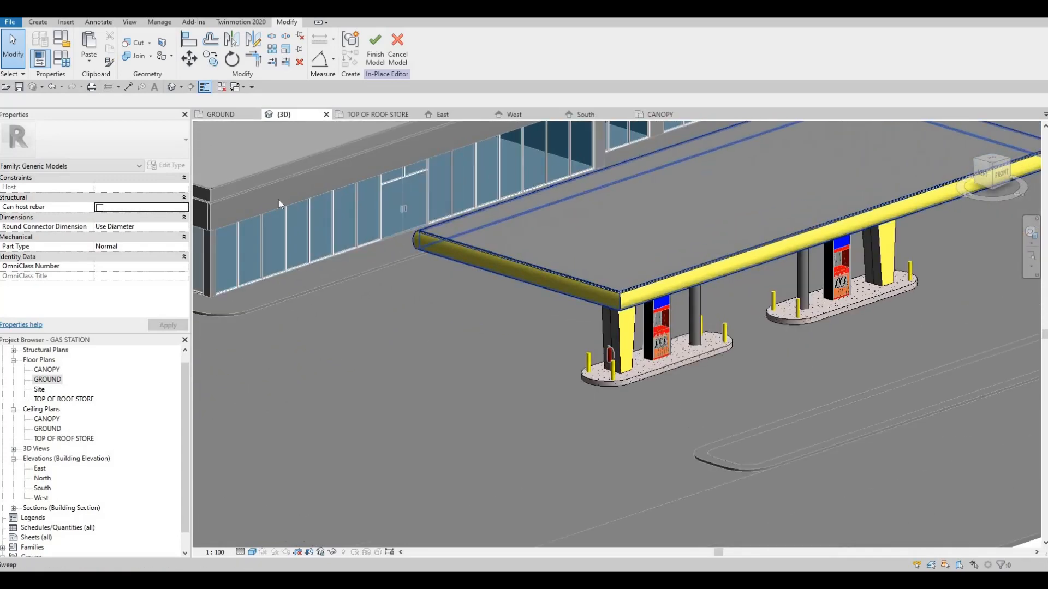
pyautogui.click(718, 280)
pyautogui.scroll(-3, 720, 299)
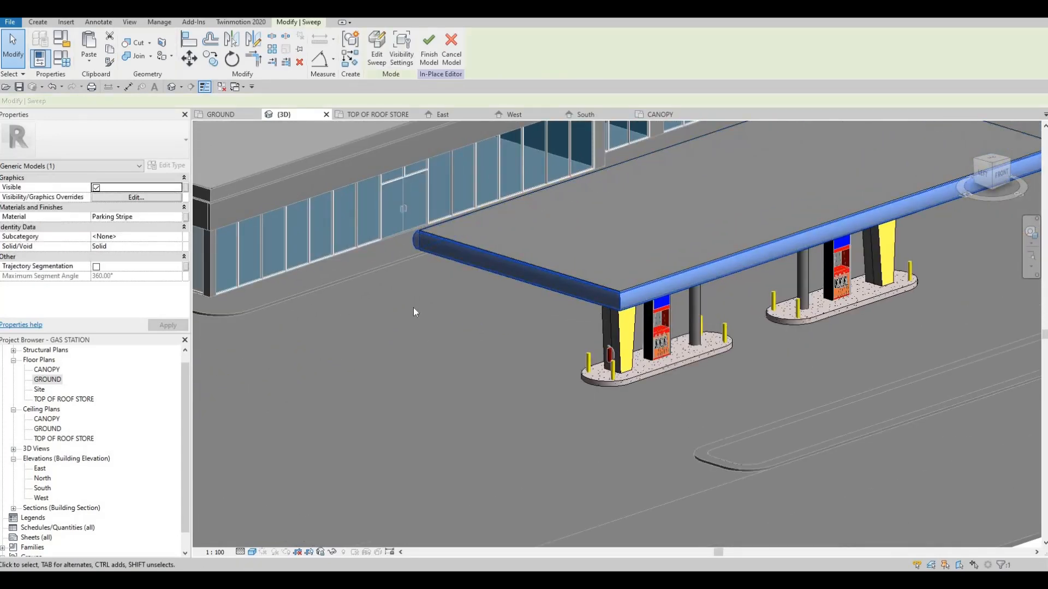
pyautogui.scroll(4, 414, 306)
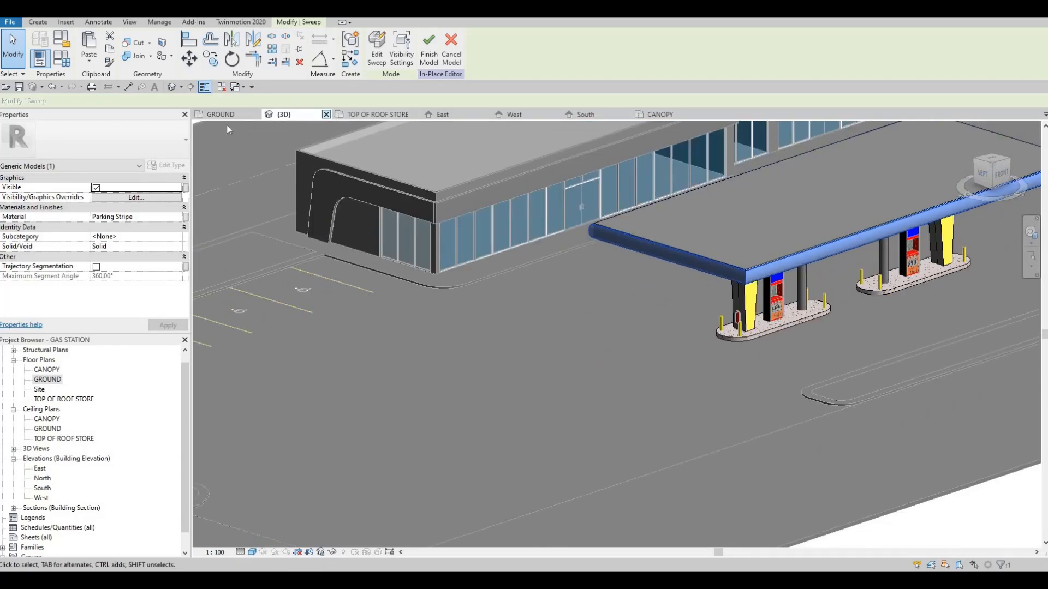
pyautogui.click(177, 217)
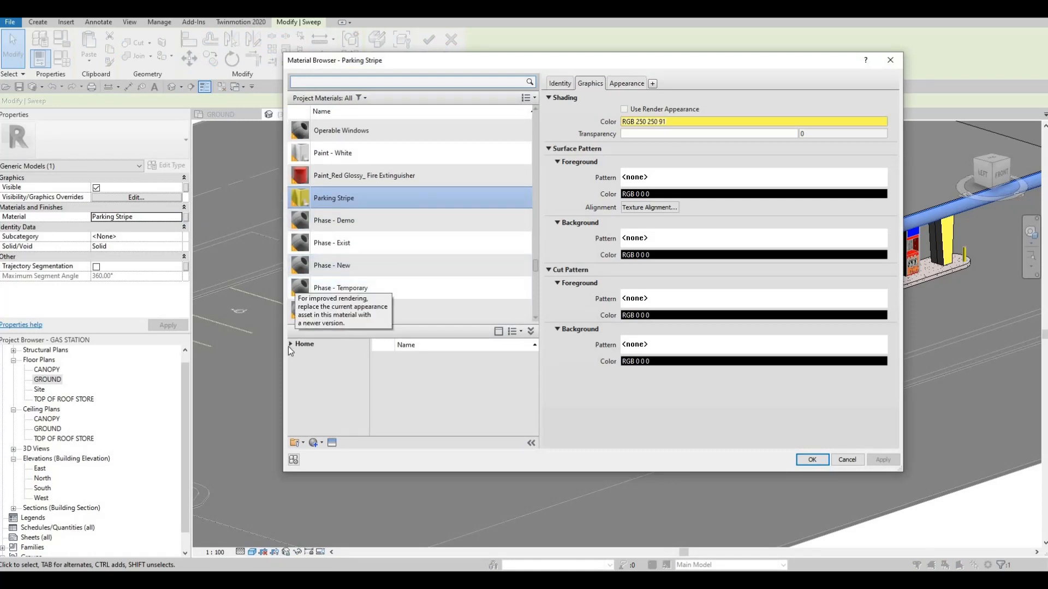
pyautogui.click(291, 344)
pyautogui.doubleClick(327, 365)
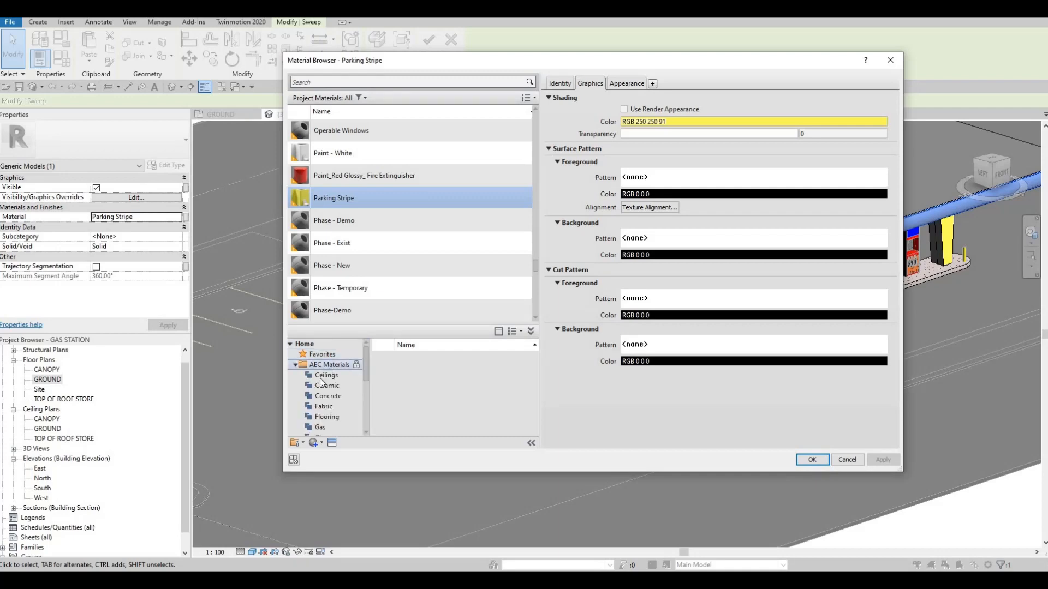
pyautogui.scroll(-2, 323, 385)
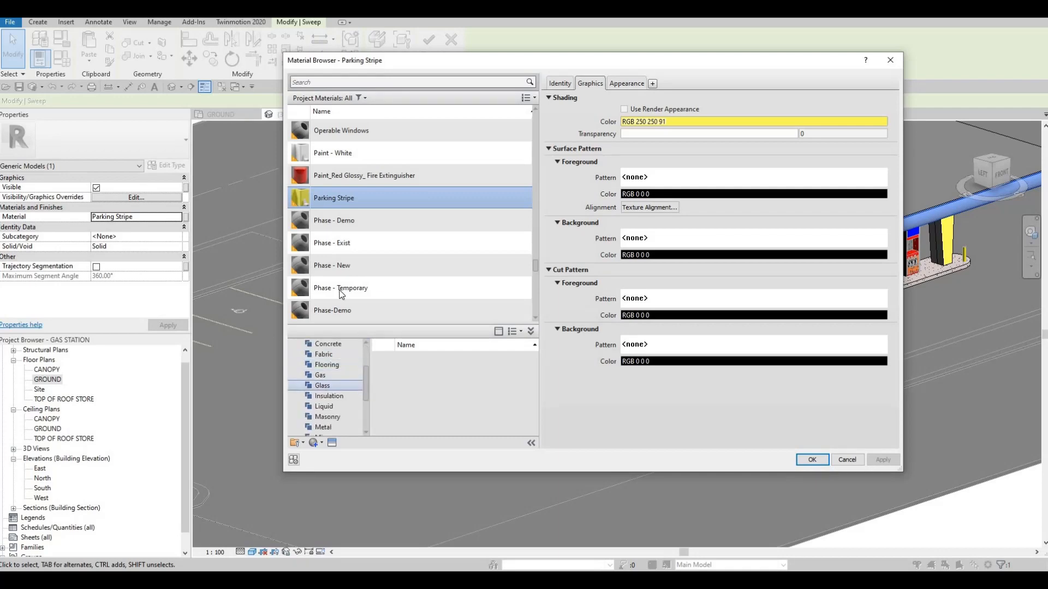
pyautogui.scroll(-3, 326, 381)
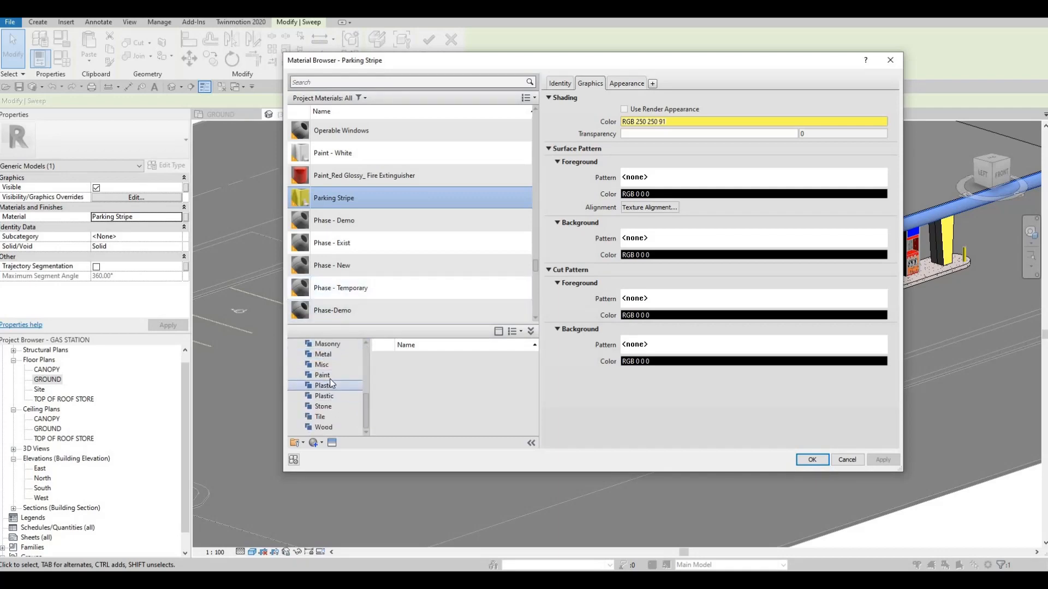
pyautogui.click(329, 385)
pyautogui.click(327, 396)
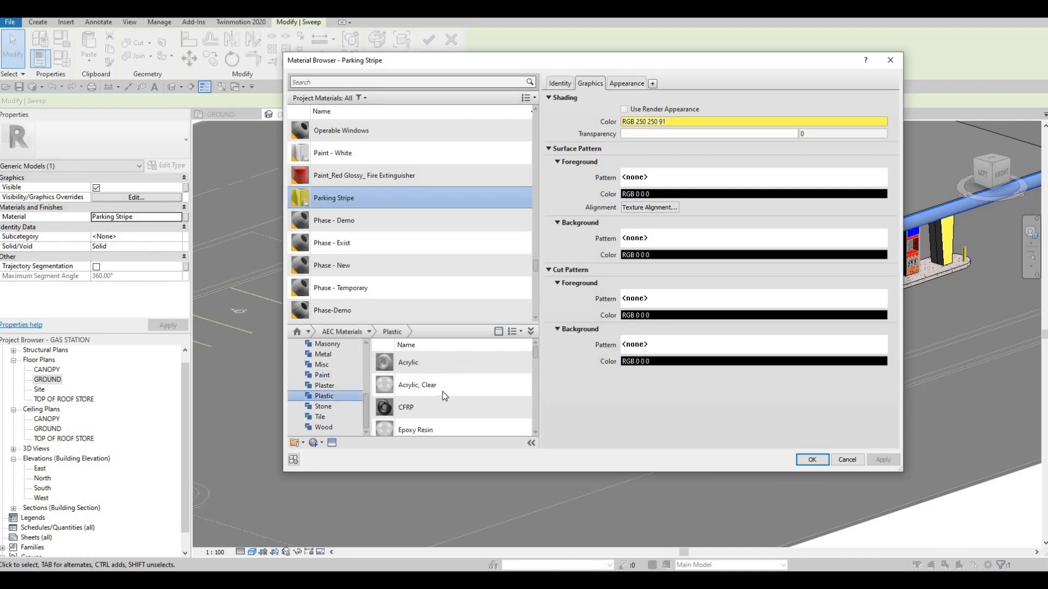
# - Add Laminate, Navy from the library to the project and assign it to the canopy edge sweep
pyautogui.scroll(-3, 445, 398)
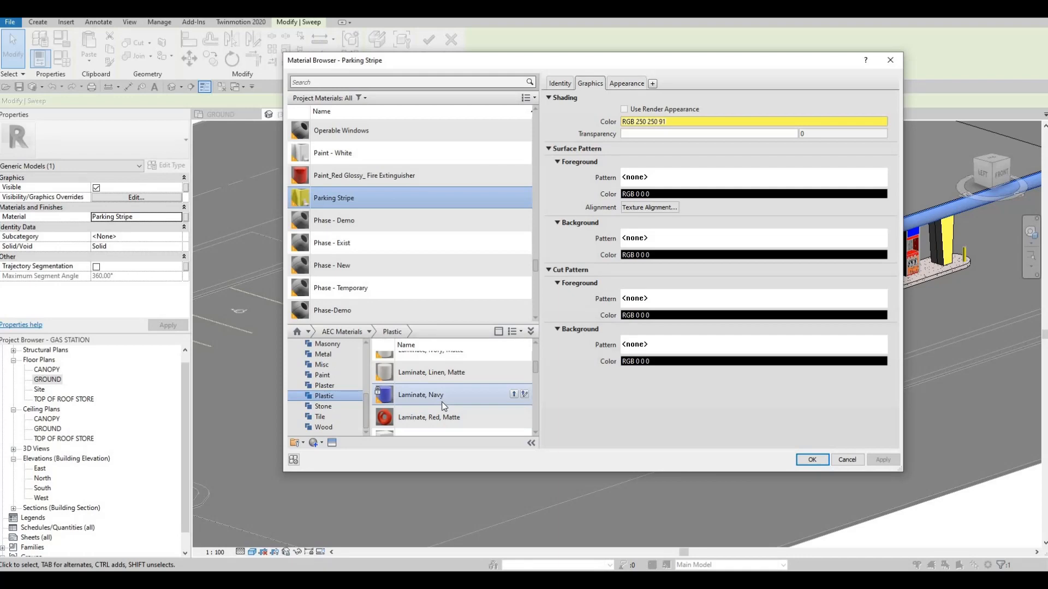
pyautogui.scroll(-1, 444, 406)
pyautogui.scroll(1, 473, 405)
pyautogui.doubleClick(496, 396)
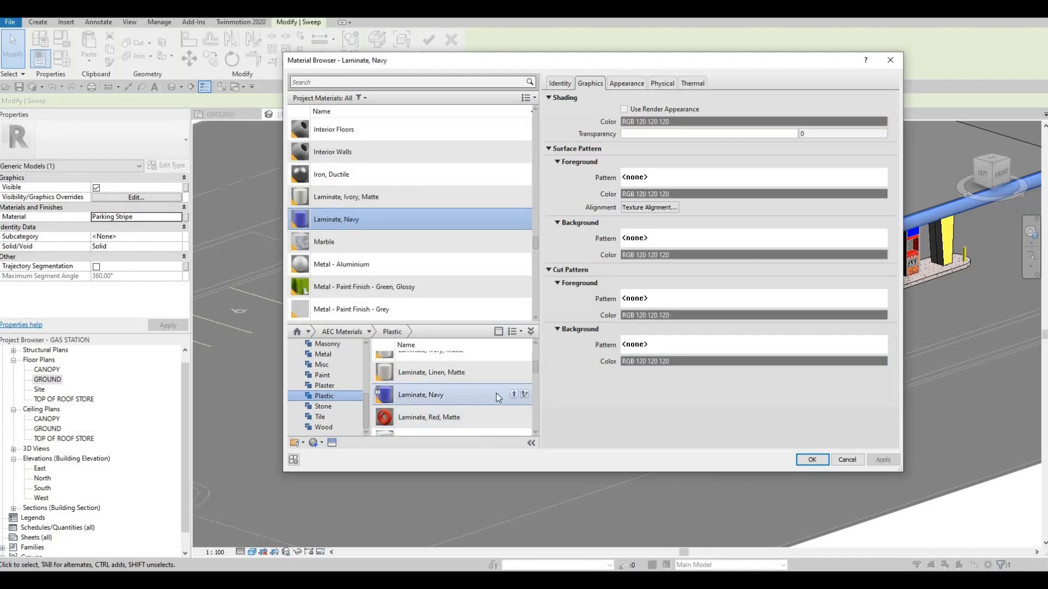
pyautogui.click(825, 460)
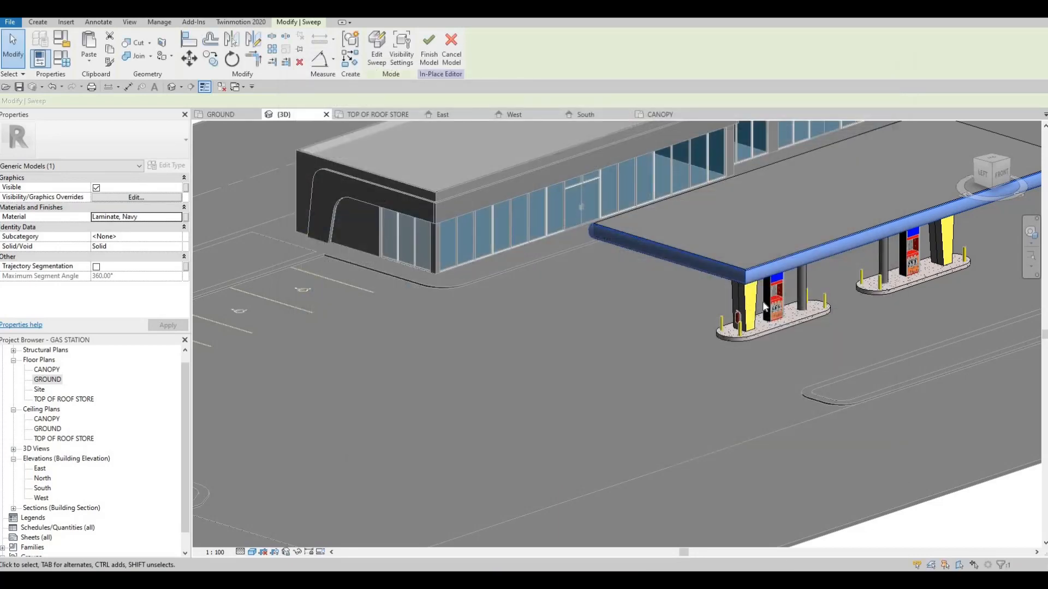
pyautogui.press('Escape')
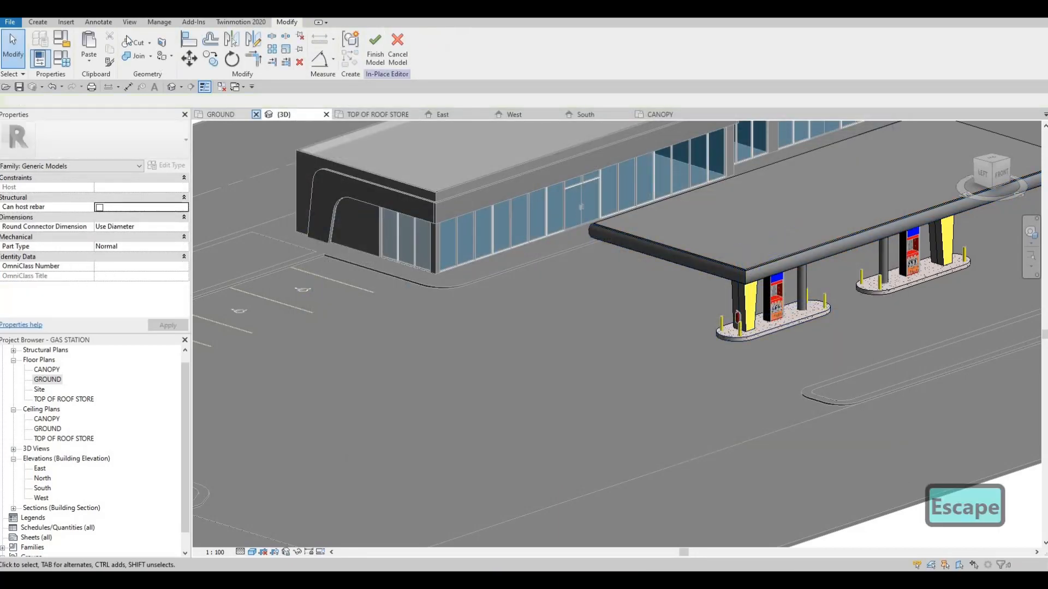
# - Paint the yellow faces of the fuel canopy's support frames with the Laminate, Navy material
pyautogui.click(164, 58)
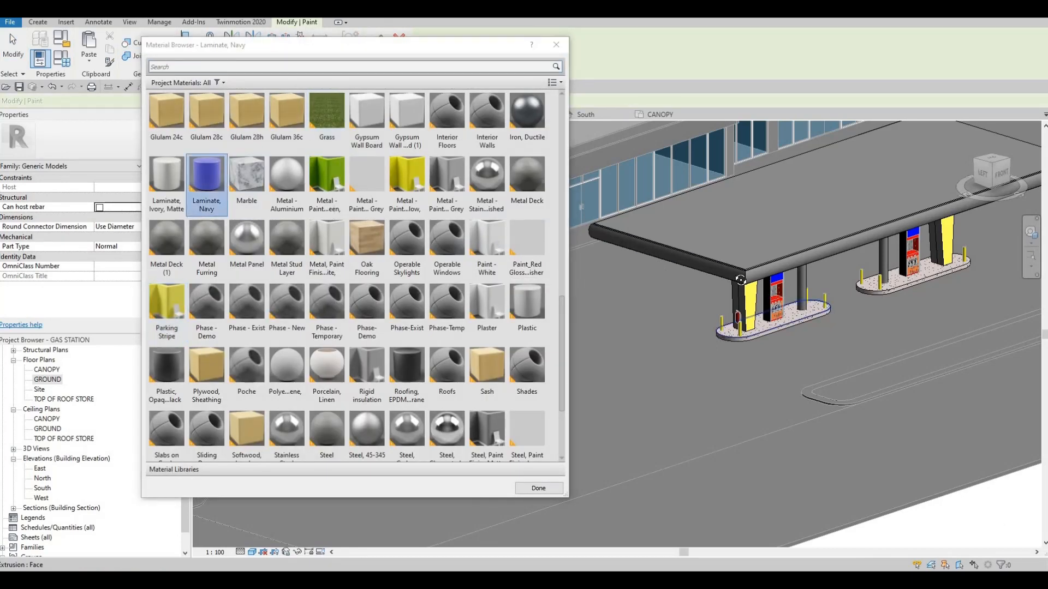
pyautogui.keyDown('shift'); pyautogui.moveTo(679, 263); pyautogui.dragTo(695, 260, button='middle'); pyautogui.keyUp('shift')
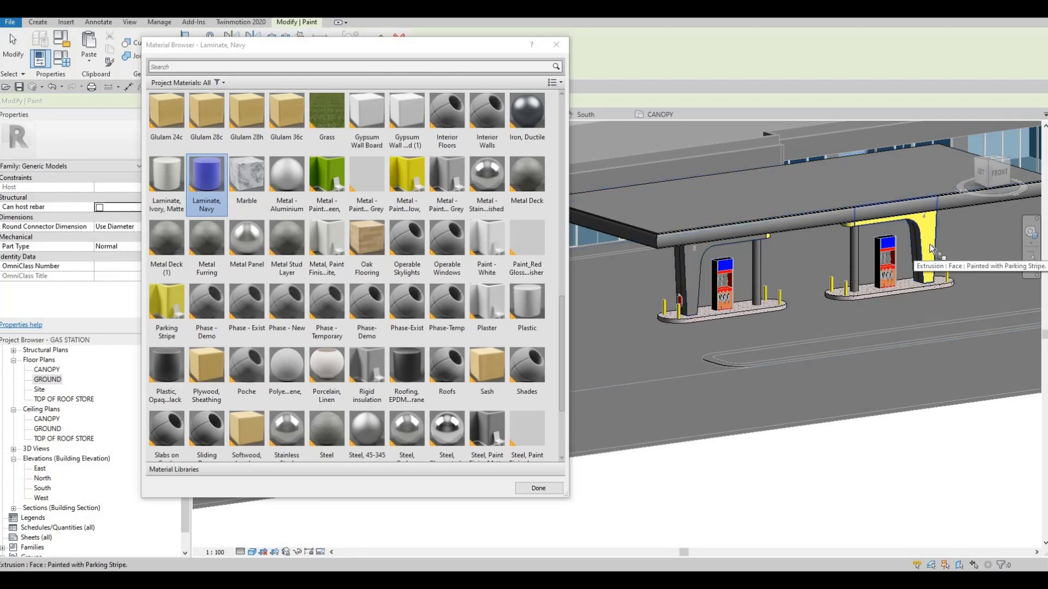
pyautogui.keyDown('shift'); pyautogui.moveTo(930, 244); pyautogui.dragTo(760, 232, button='middle'); pyautogui.keyUp('shift')
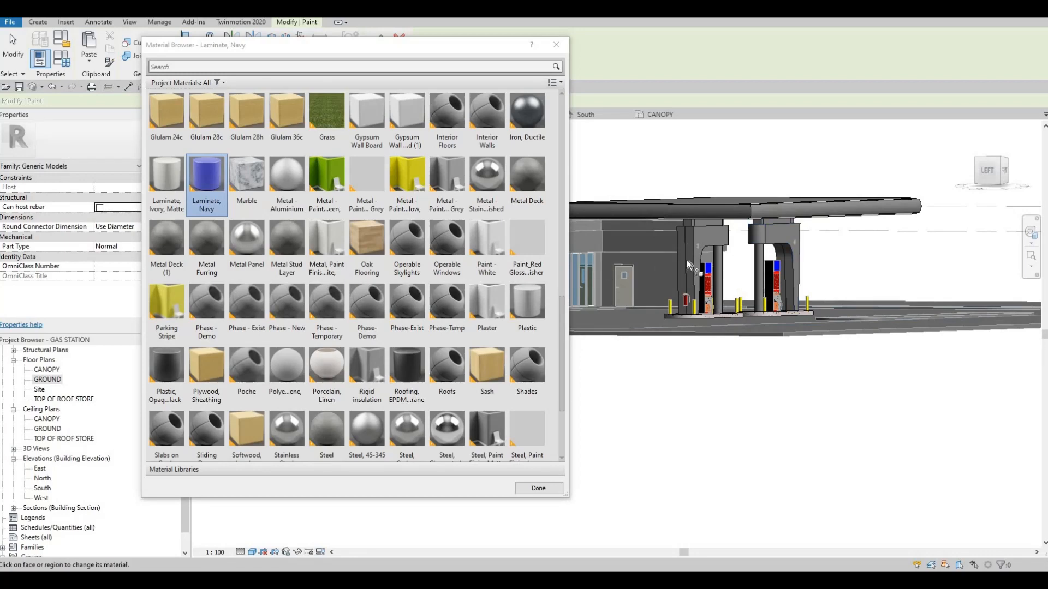
pyautogui.keyDown('shift'); pyautogui.moveTo(687, 260); pyautogui.dragTo(758, 246, button='middle'); pyautogui.keyUp('shift')
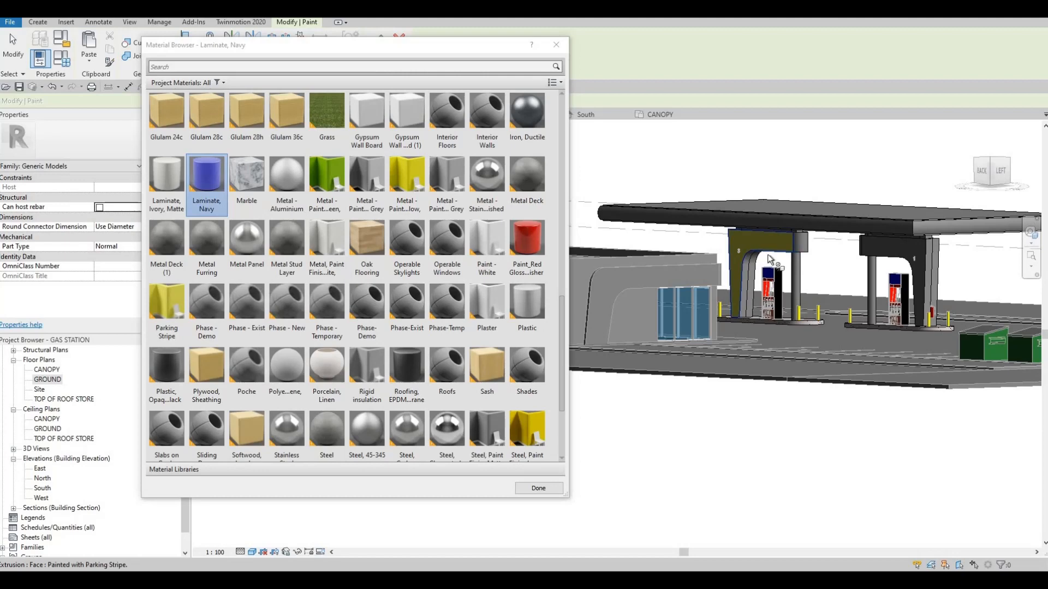
pyautogui.click(771, 249)
pyautogui.scroll(5, 764, 251)
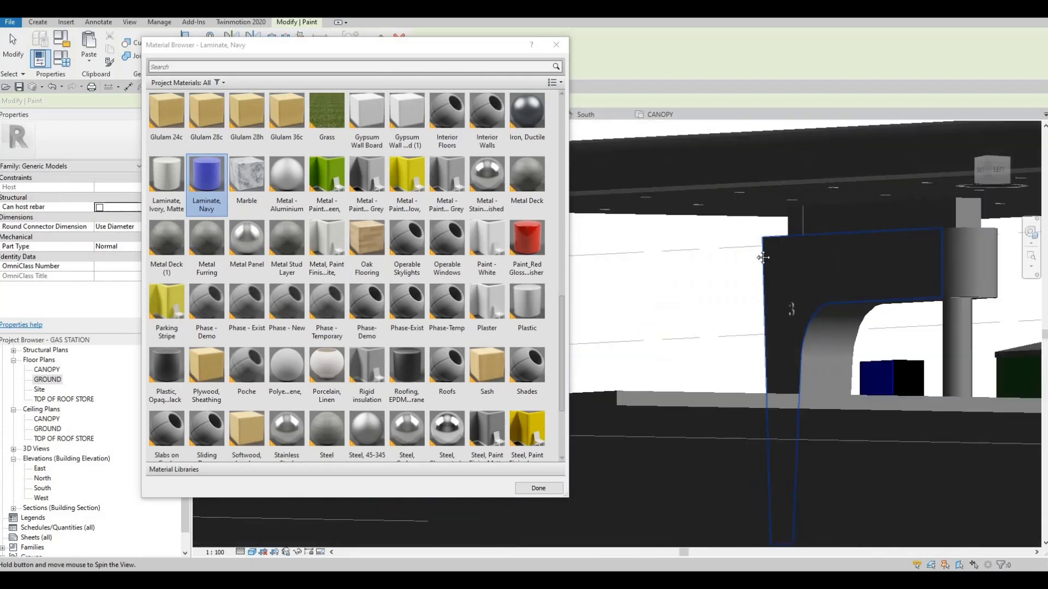
pyautogui.scroll(-5, 750, 253)
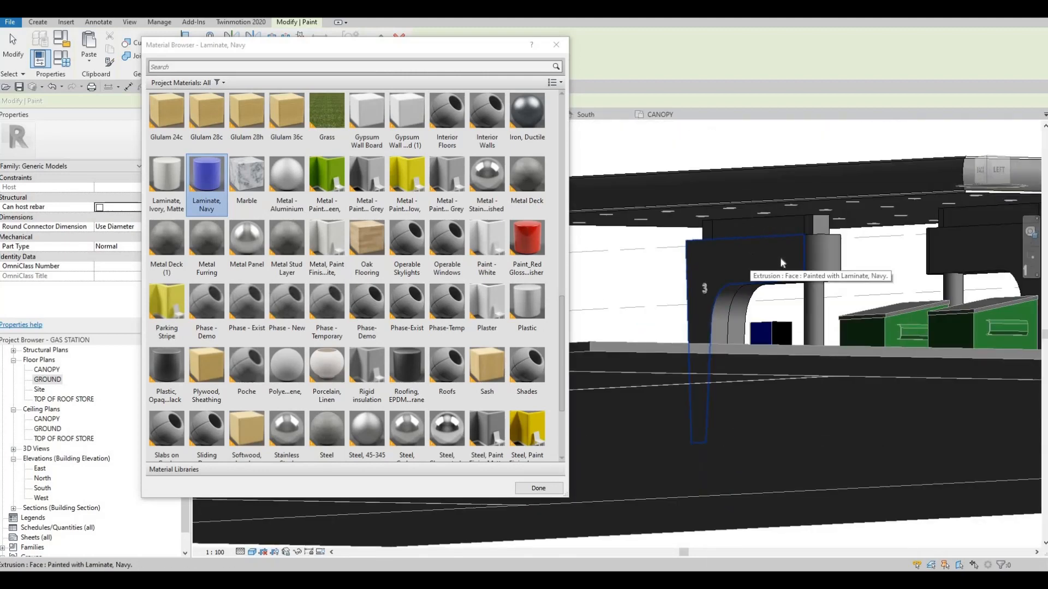
# - Undo the last two paint operations and resume painting the rear yellow support face with Laminate, Navy
pyautogui.hotkey('ctrl', 'z')
pyautogui.hotkey('ctrl', 'z')
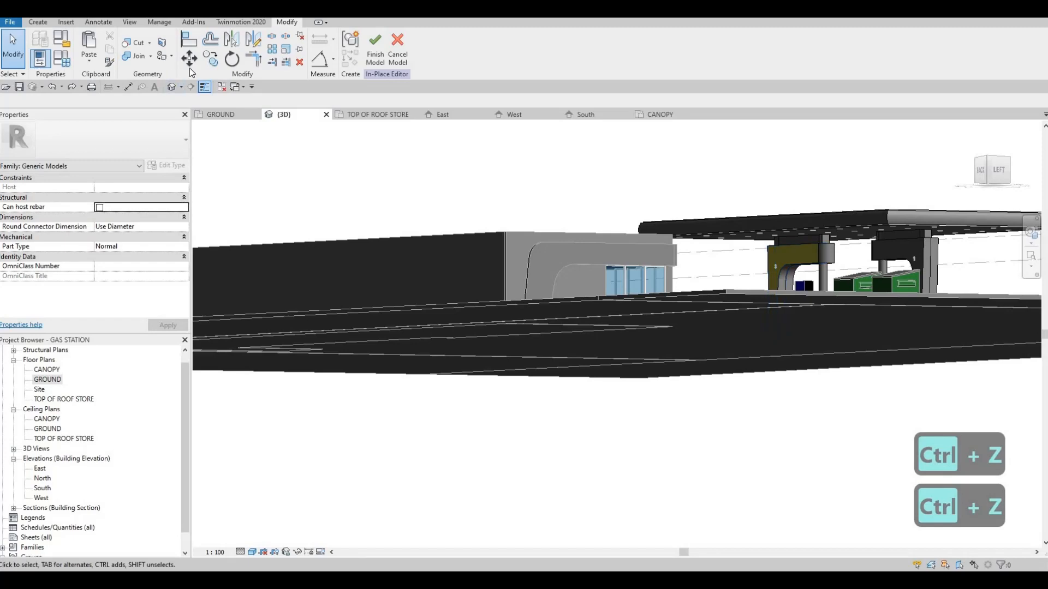
pyautogui.press('p')
pyautogui.press('t')
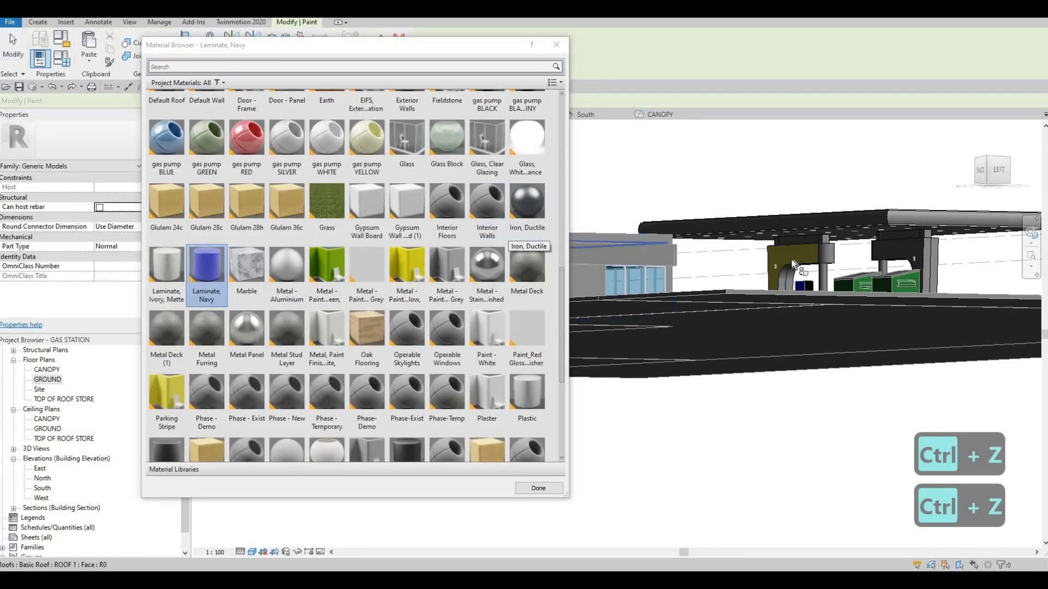
pyautogui.keyDown('shift'); pyautogui.moveTo(772, 328); pyautogui.dragTo(581, 457, button='middle'); pyautogui.keyUp('shift')
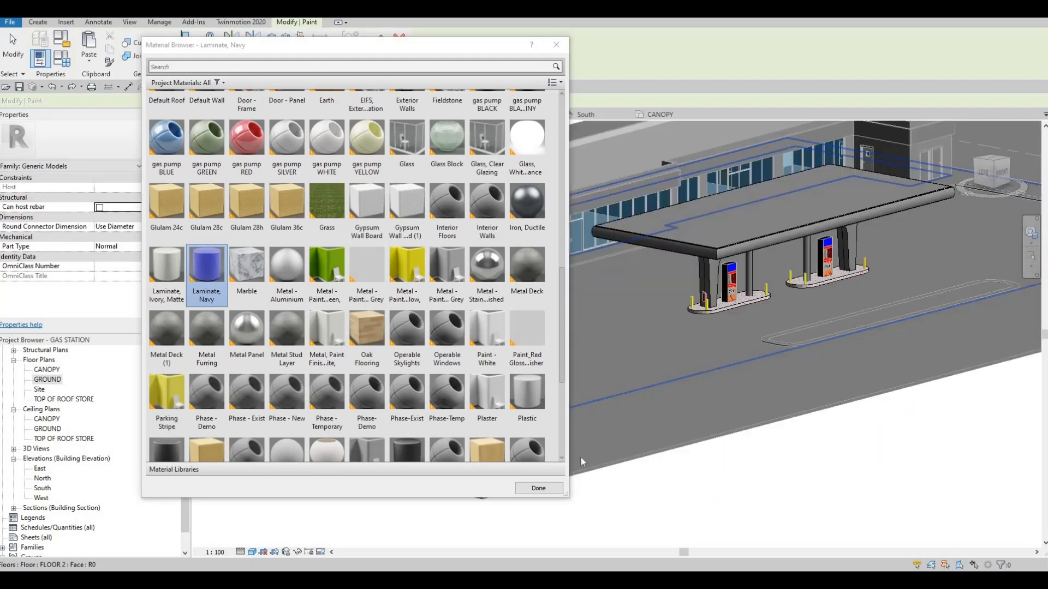
pyautogui.click(540, 487)
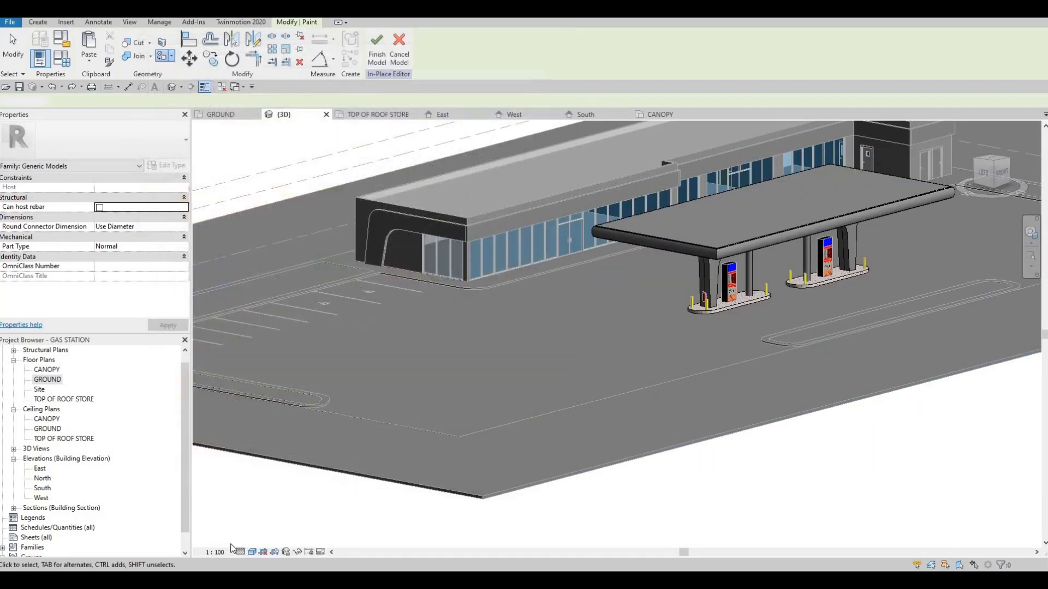
# - Set the 3D view's visual style to Realistic and finish the in-place canopy model
pyautogui.click(253, 552)
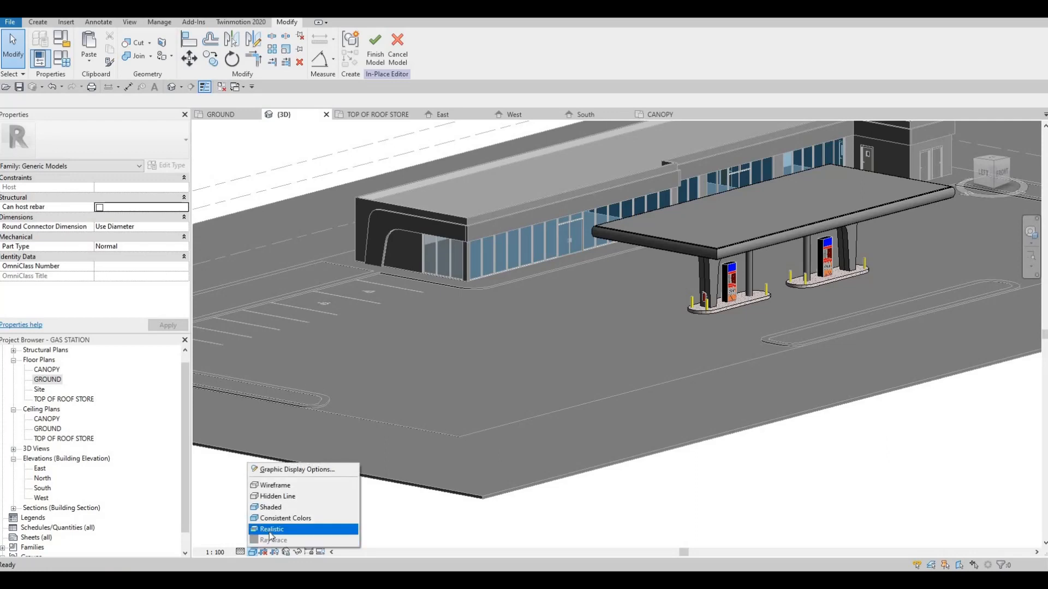
pyautogui.click(270, 530)
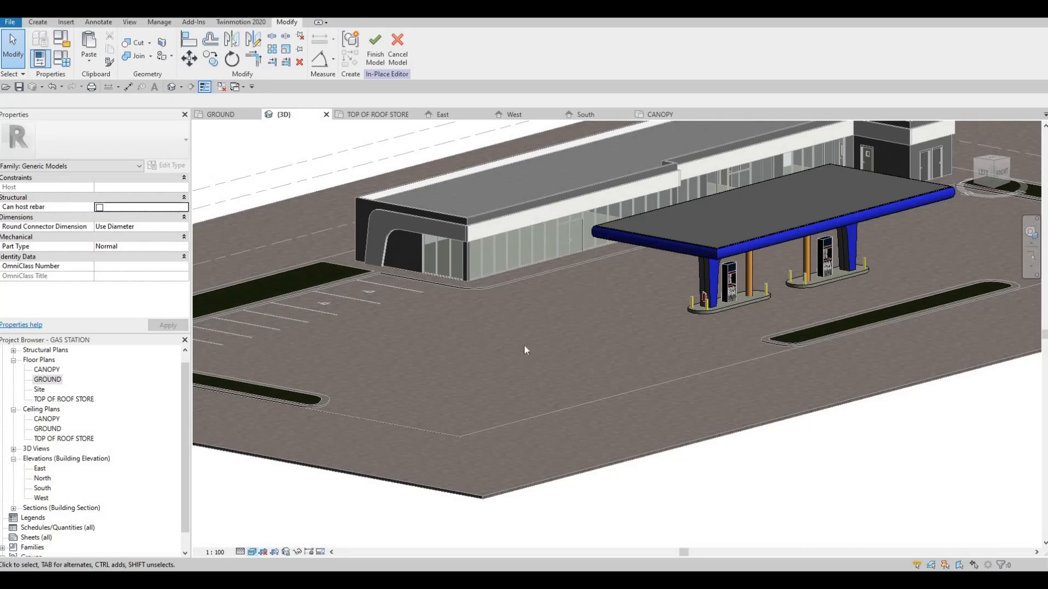
pyautogui.scroll(-5, 524, 350)
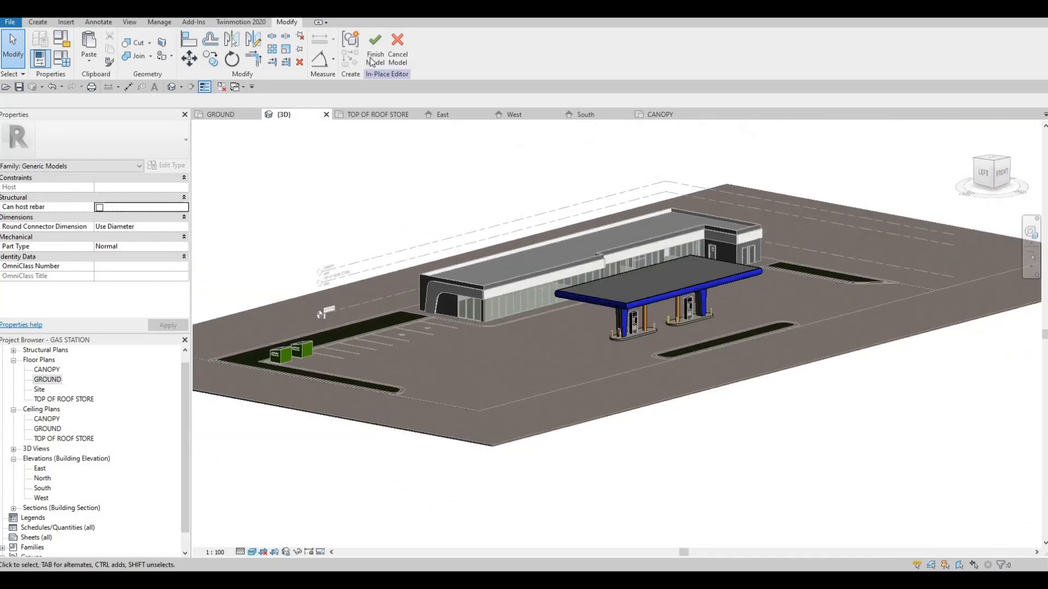
pyautogui.click(374, 55)
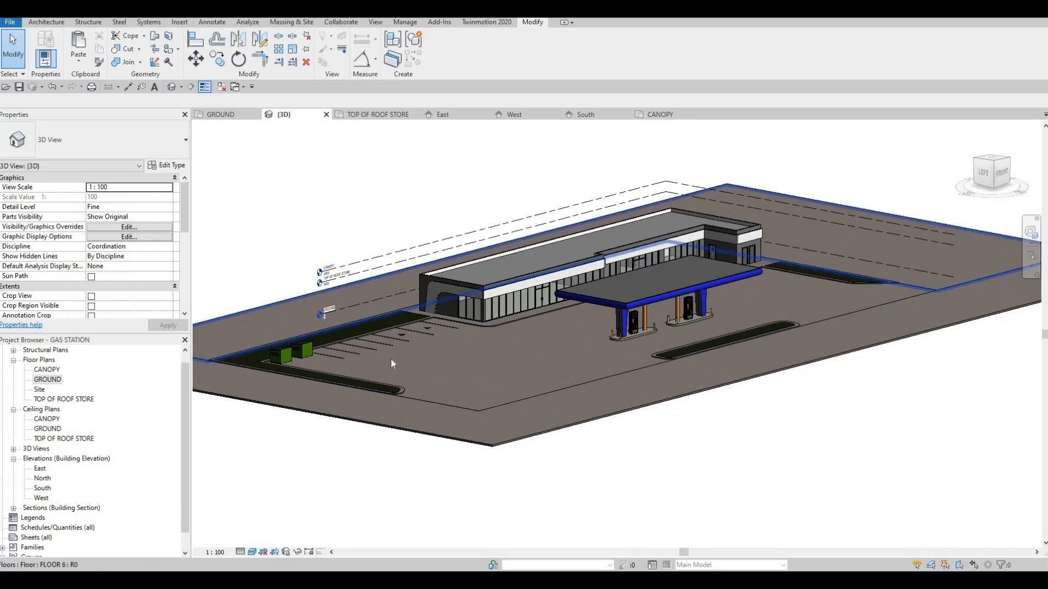
# - Open the Site floor plan view
pyautogui.press('Down')
pyautogui.press('Return')
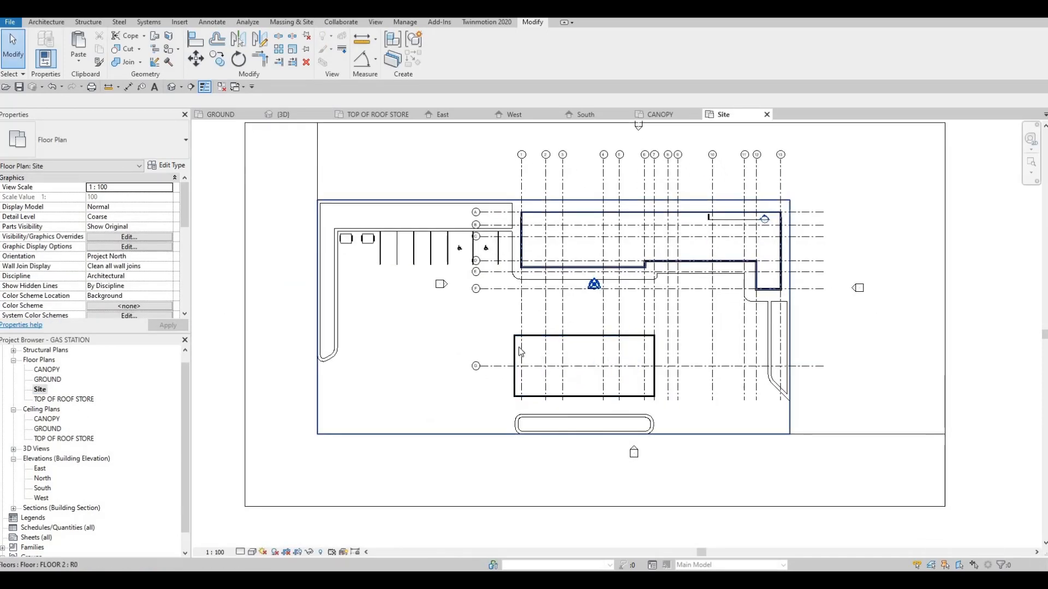
pyautogui.scroll(-3, 561, 301)
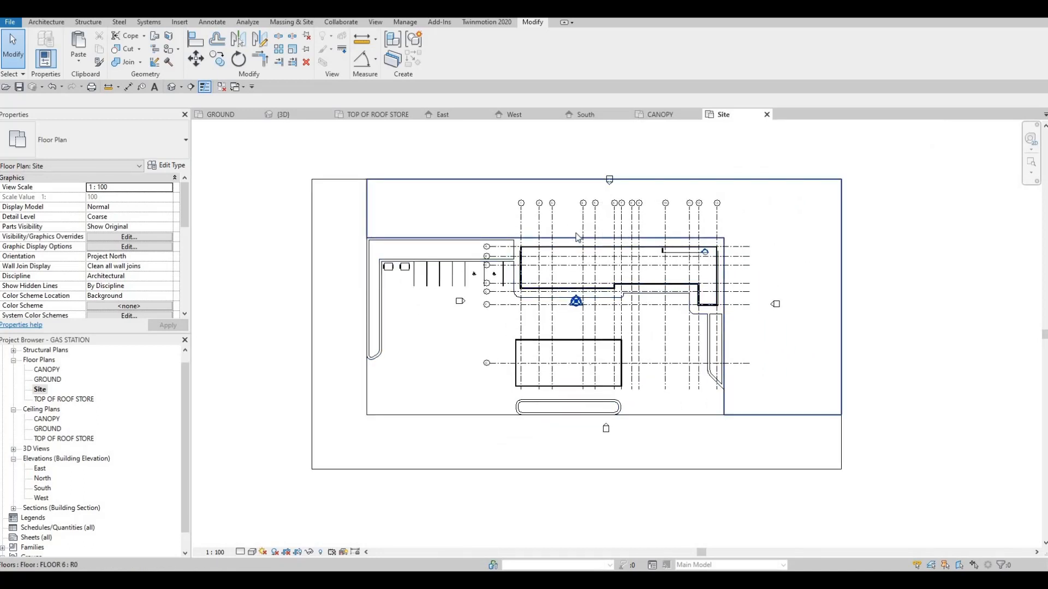
pyautogui.scroll(2, 576, 236)
# - Turn off the Grids annotation category in the Site plan's Visibility/Graphic Overrides
pyautogui.press('v')
pyautogui.press('g')
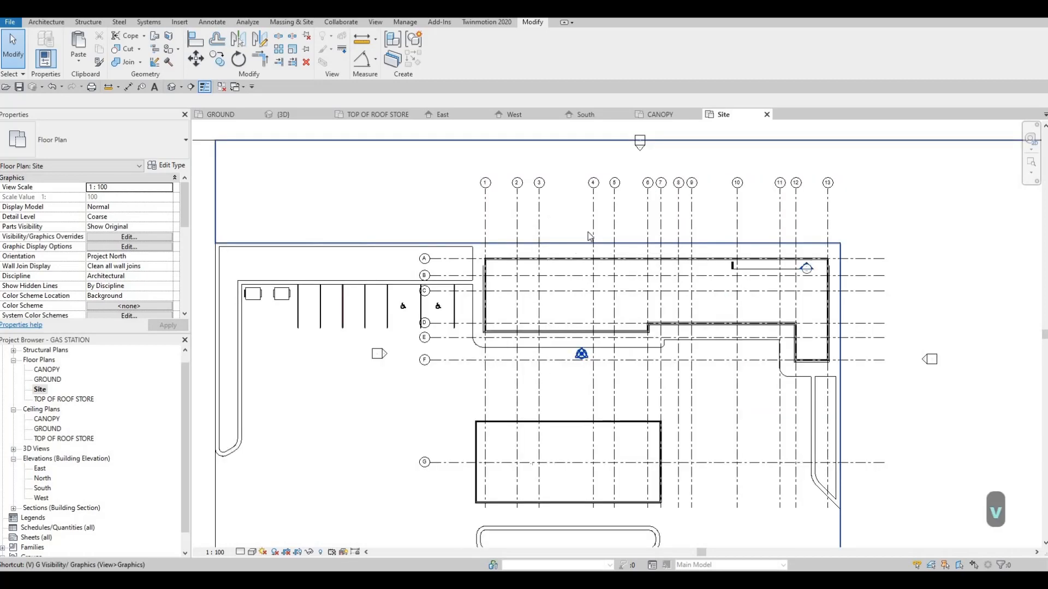
pyautogui.click(402, 145)
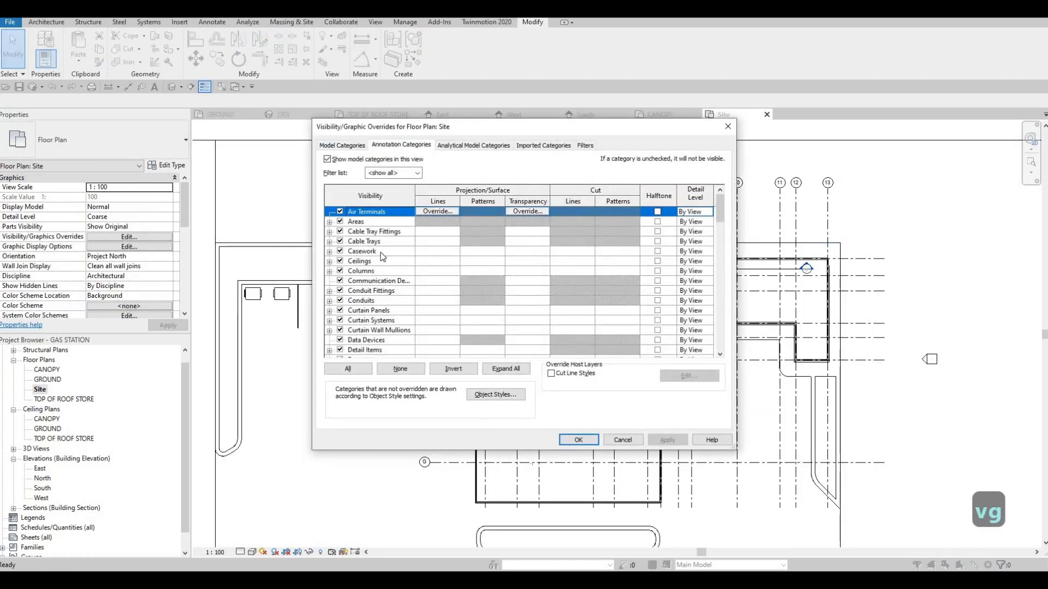
pyautogui.click(390, 262)
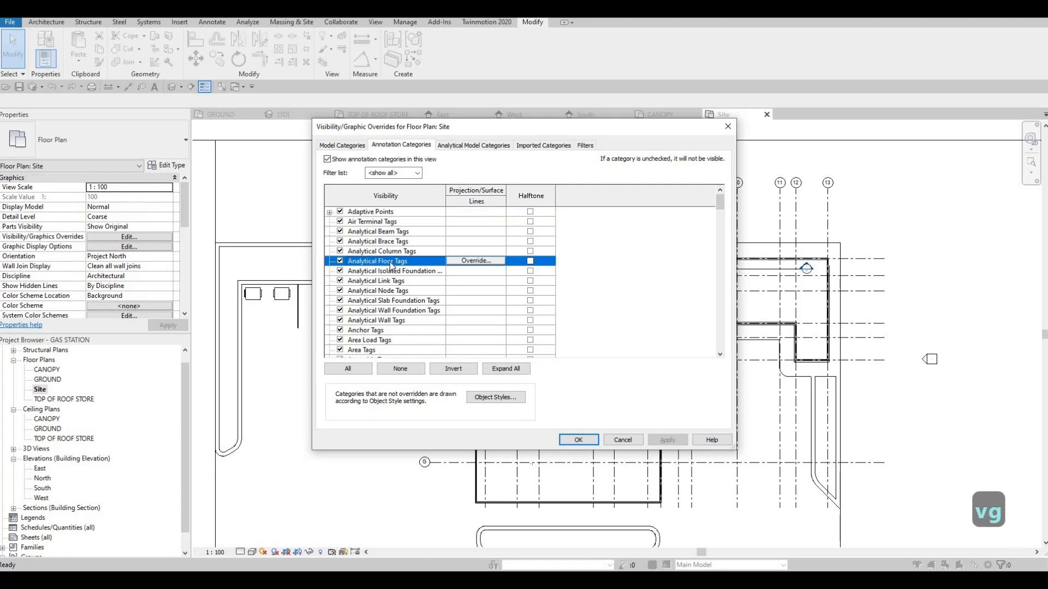
pyautogui.press('g')
pyautogui.scroll(-1, 338, 326)
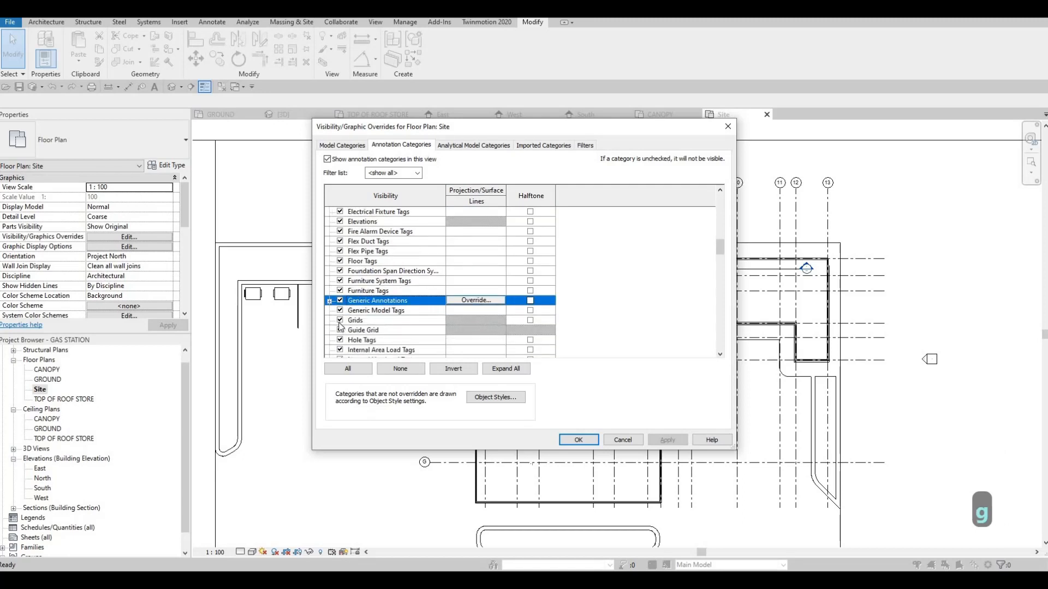
pyautogui.click(340, 320)
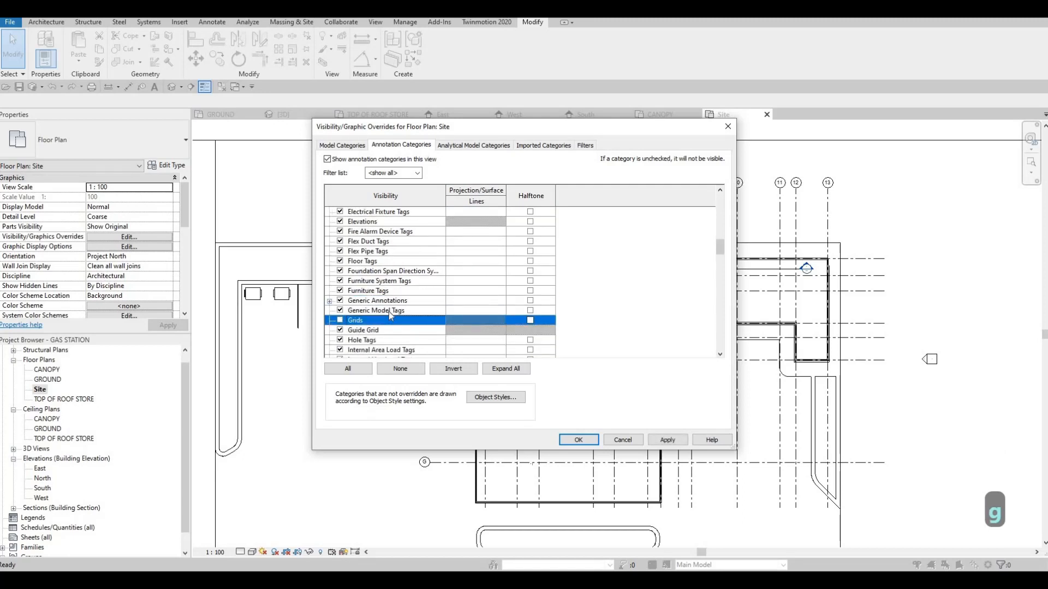
pyautogui.scroll(-1, 390, 315)
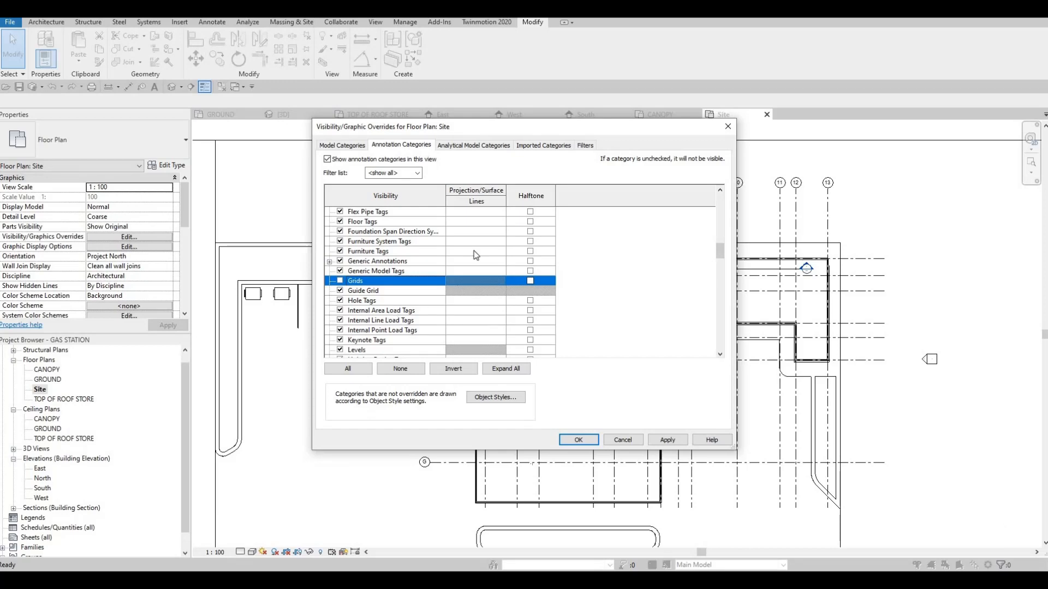
# - Turn off the Sections annotation category for the Site plan
pyautogui.moveTo(519, 135); pyautogui.dragTo(478, 161)
pyautogui.click(347, 277)
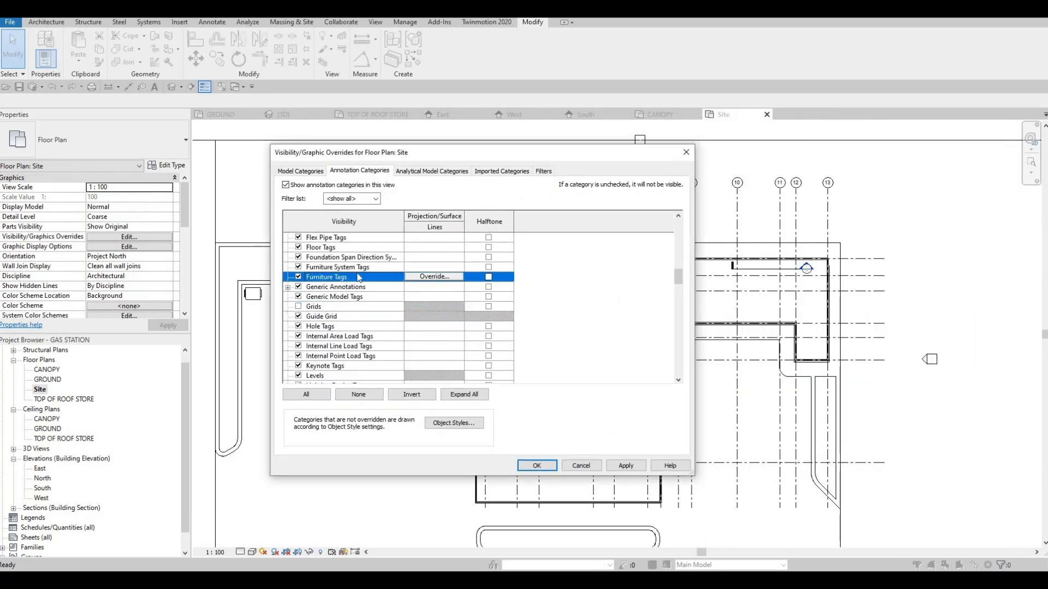
pyautogui.press('s')
pyautogui.scroll(-2, 344, 352)
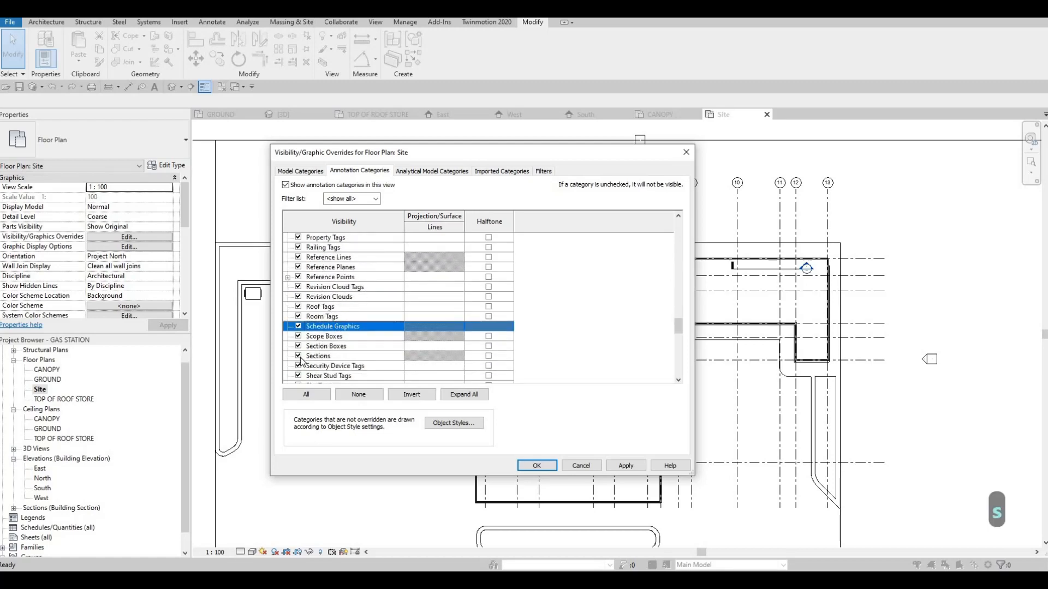
pyautogui.click(298, 356)
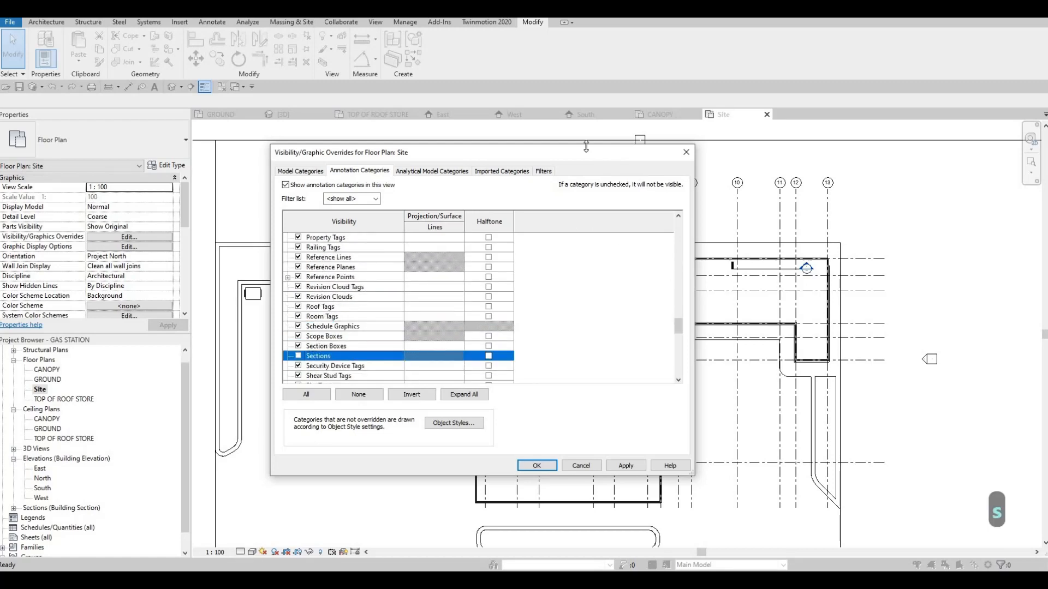
# - Turn off the Elevations annotation category and apply the visibility overrides to the Site plan
pyautogui.moveTo(558, 158)
pyautogui.mouseDown()
pyautogui.moveTo(1009, 209)
pyautogui.moveTo(830, 179)
pyautogui.moveTo(659, 168)
pyautogui.mouseUp()
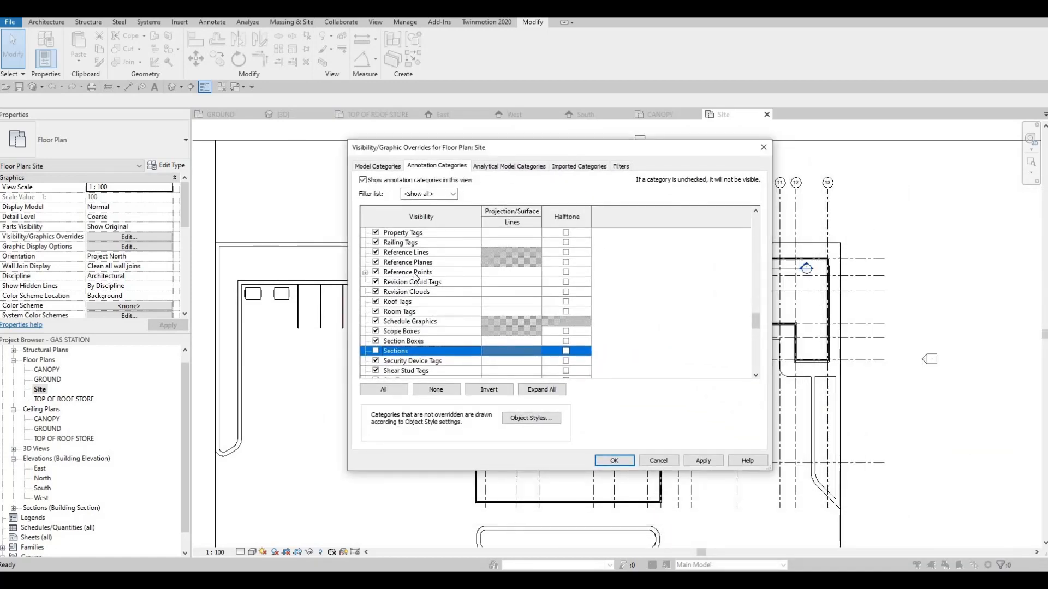
pyautogui.click(414, 274)
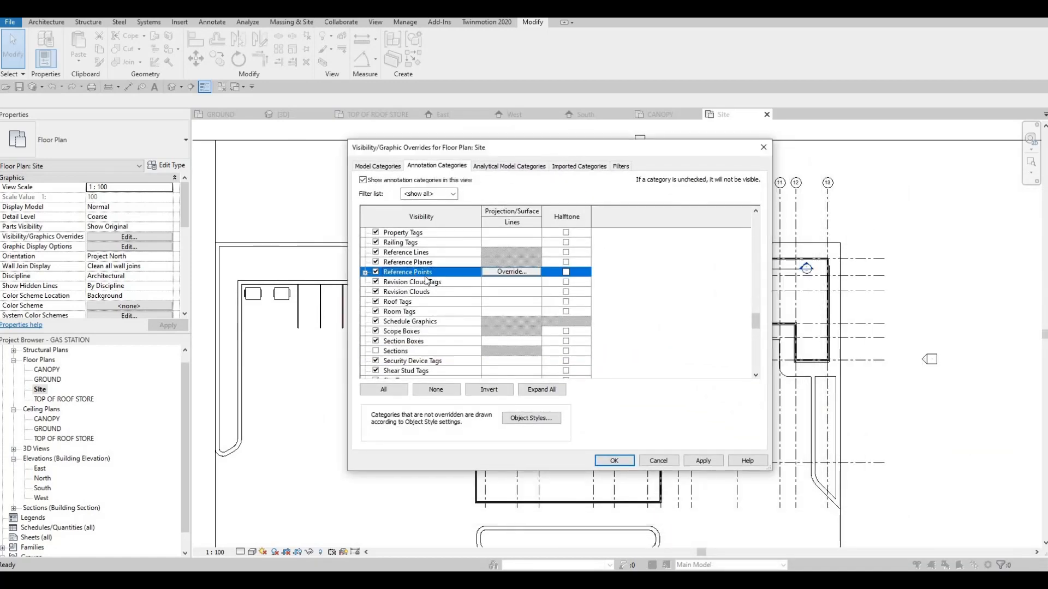
pyautogui.press('e')
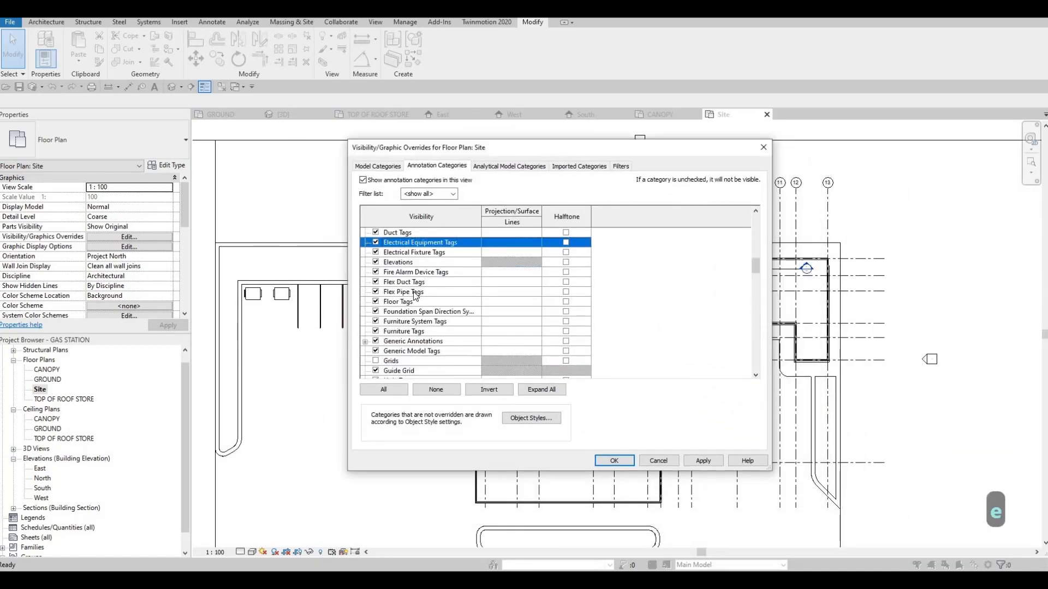
pyautogui.click(376, 263)
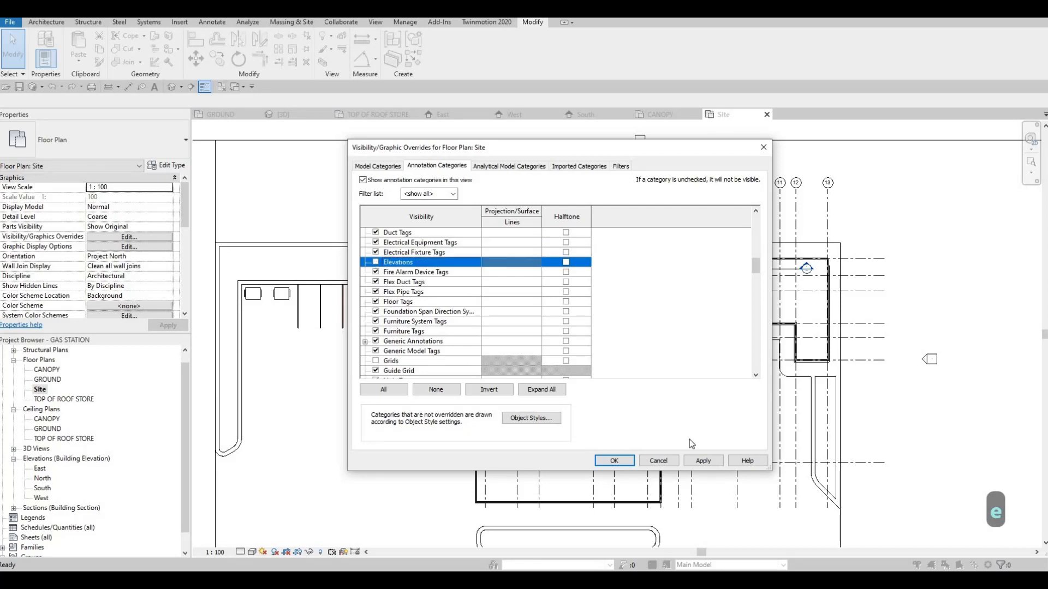
pyautogui.click(700, 461)
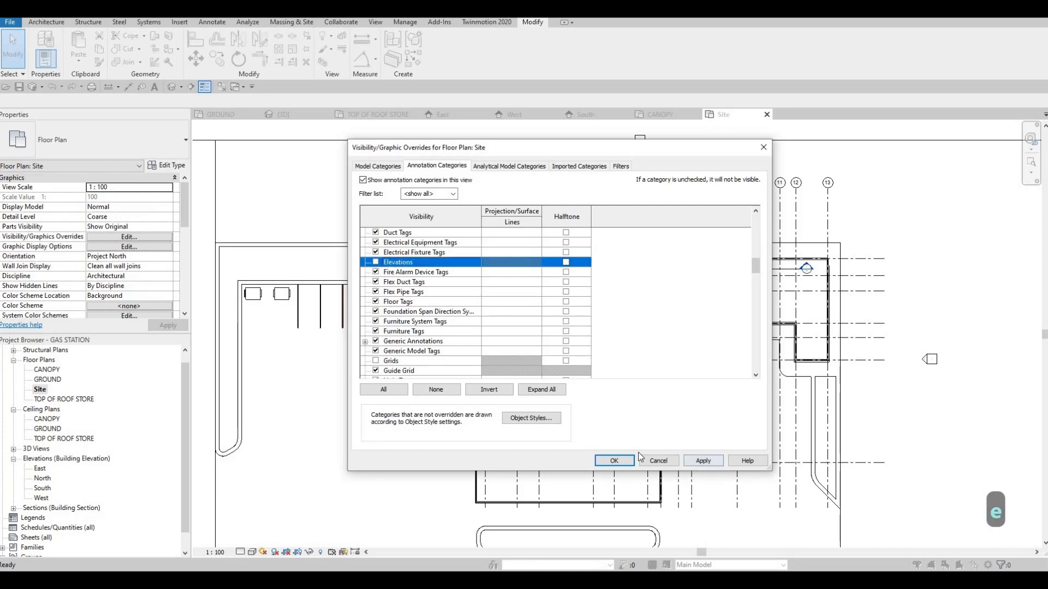
pyautogui.click(611, 461)
# - Place a text note reading CANOPY inside the canopy outline on the Site plan and move it toward the centre
pyautogui.scroll(-4, 515, 355)
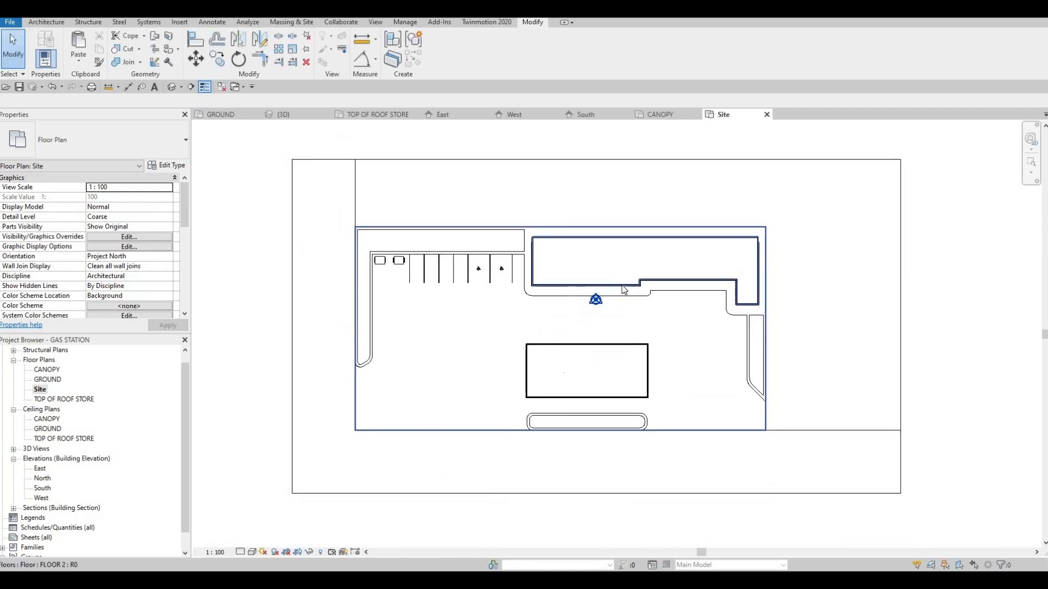
pyautogui.moveTo(569, 371); pyautogui.dragTo(476, 374, button='middle')
pyautogui.scroll(1, 544, 382)
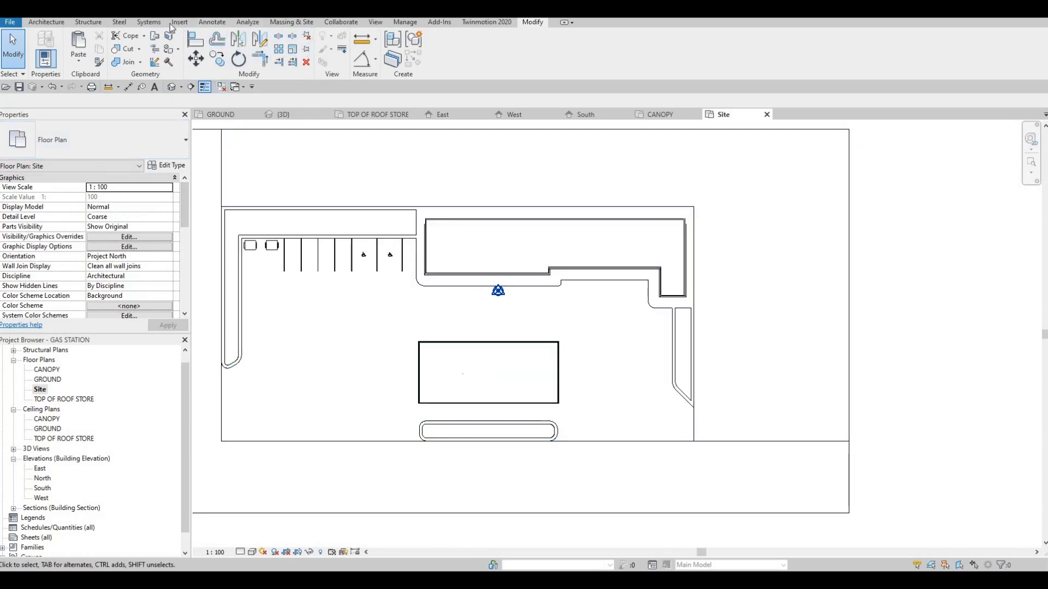
pyautogui.click(203, 24)
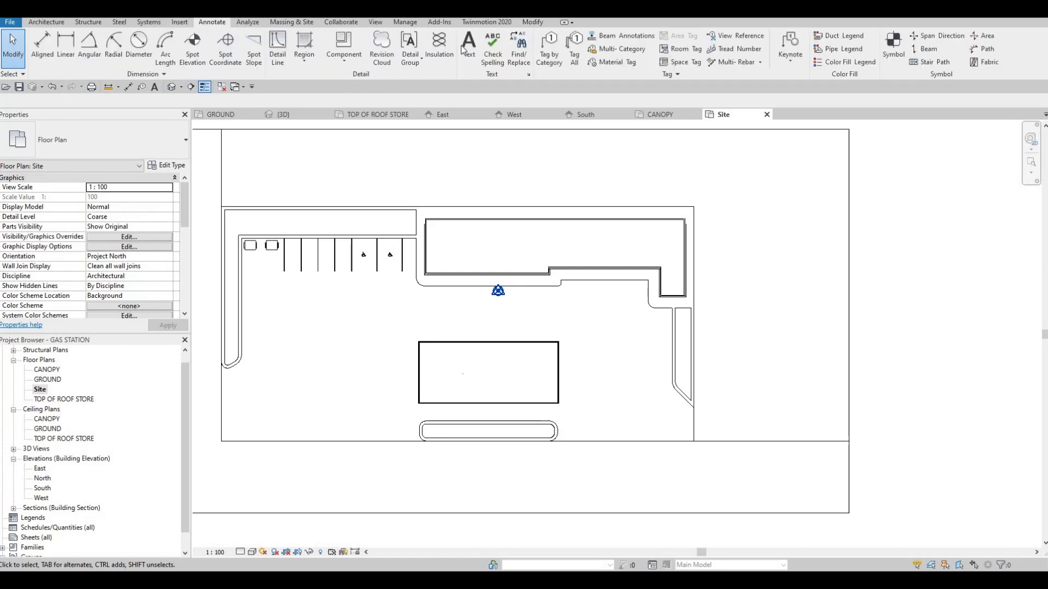
pyautogui.click(468, 46)
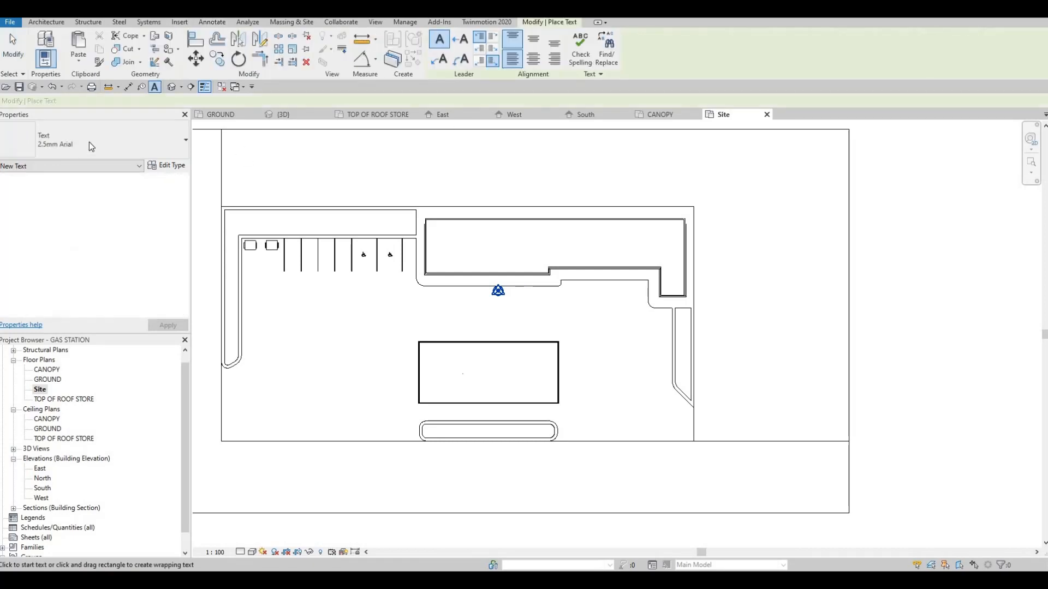
pyautogui.scroll(2, 494, 237)
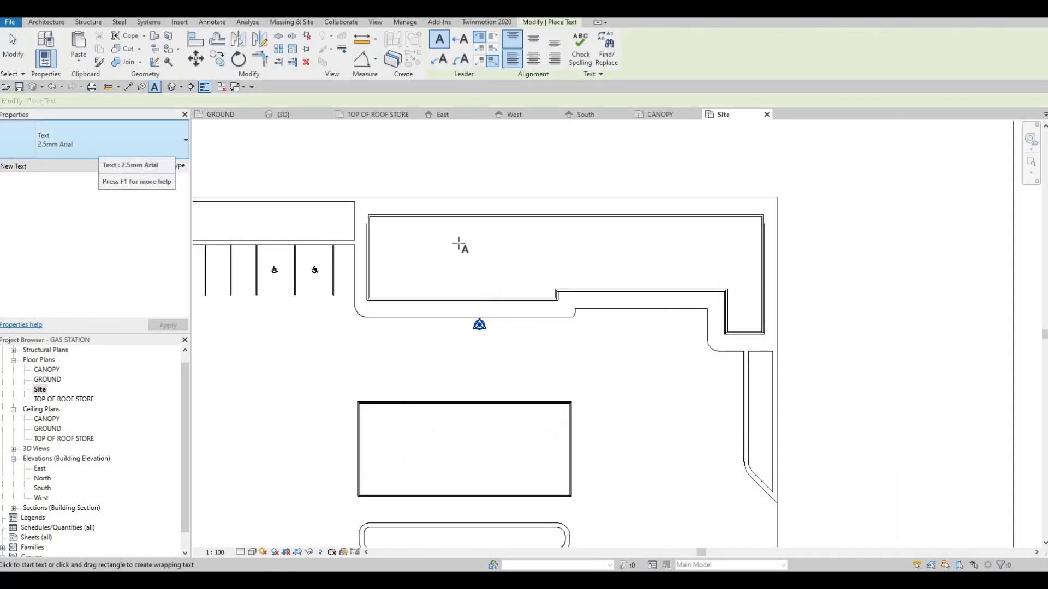
pyautogui.moveTo(473, 353); pyautogui.dragTo(474, 339, button='middle')
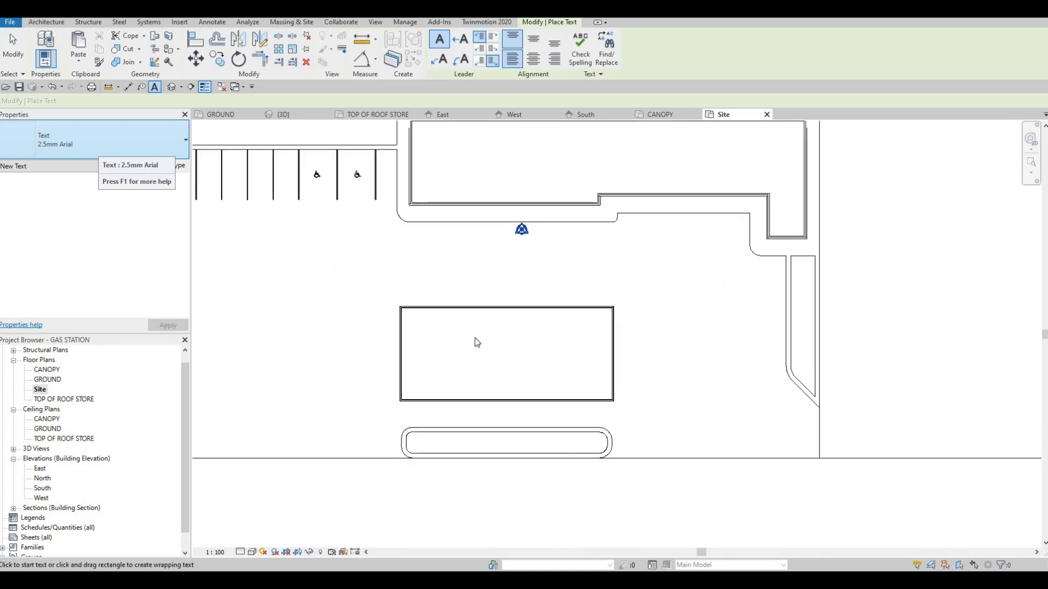
pyautogui.click(475, 339)
pyautogui.write('canopy')
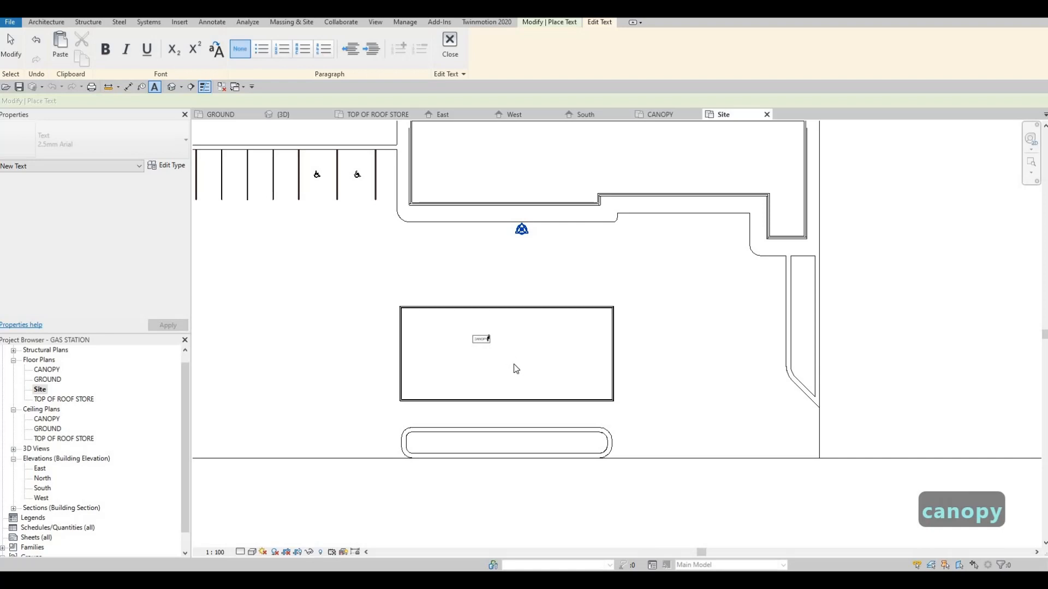
pyautogui.scroll(1, 513, 365)
pyautogui.press('Escape')
pyautogui.press('Escape')
pyautogui.scroll(2, 467, 325)
pyautogui.moveTo(463, 325); pyautogui.dragTo(509, 350)
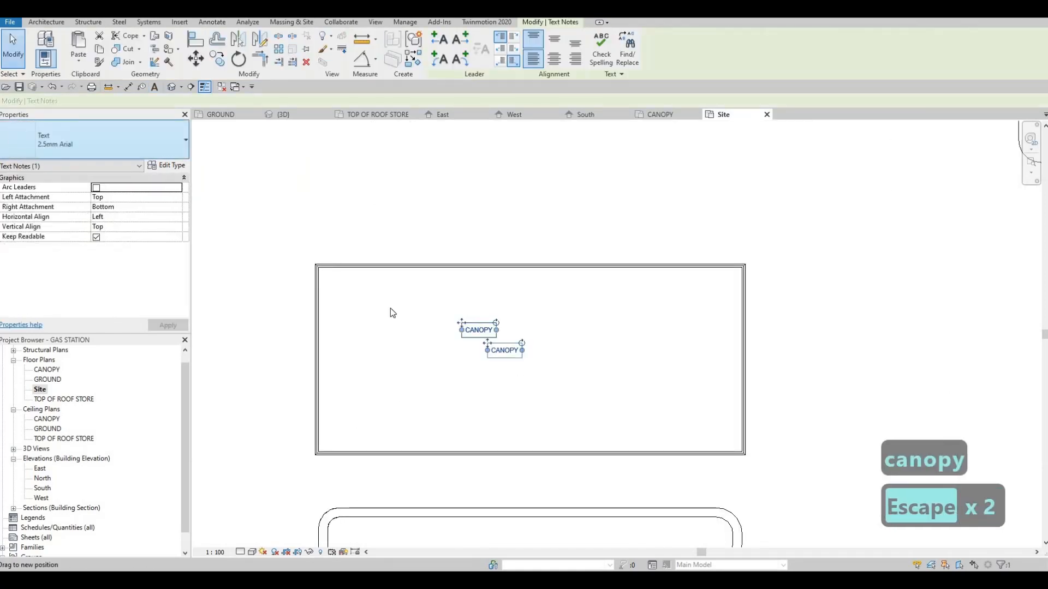
# - Try to duplicate the 2.5mm Arial text type under the name 5mm Arial
pyautogui.click(163, 165)
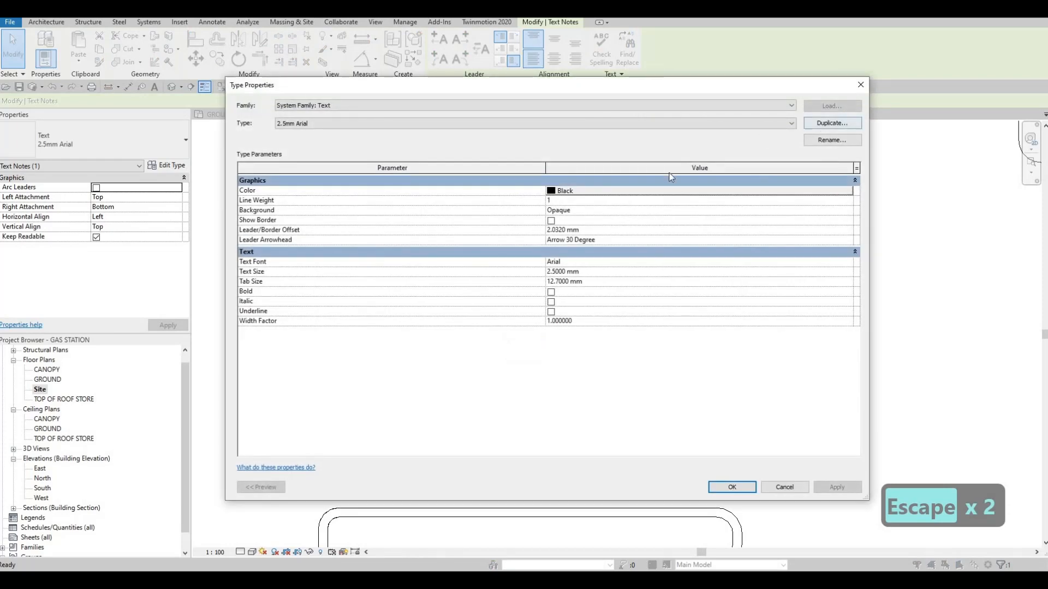
pyautogui.click(819, 123)
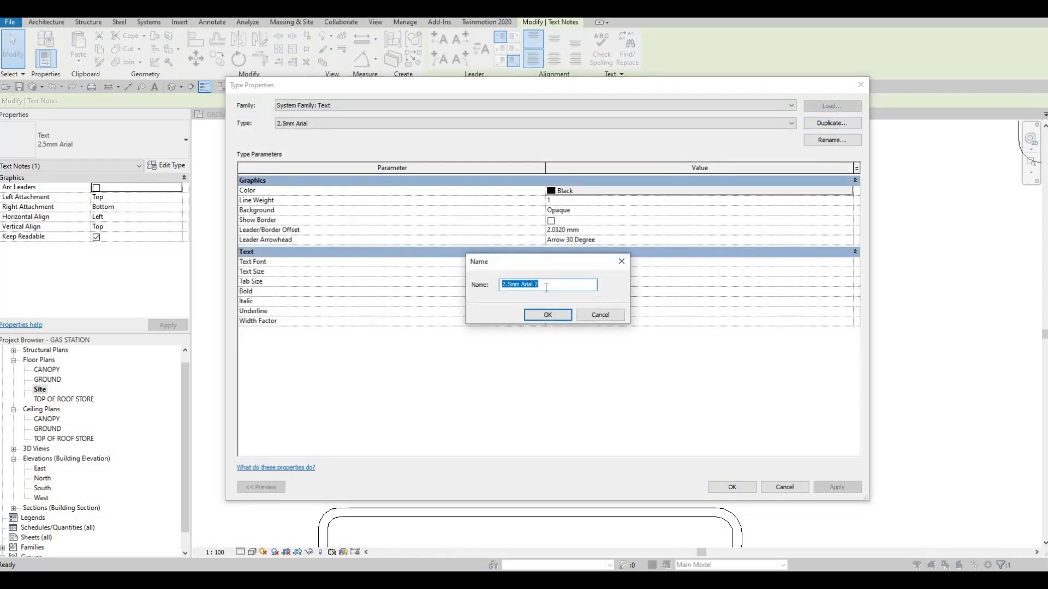
pyautogui.click(546, 288)
pyautogui.press('BackSpace')
pyautogui.press('BackSpace')
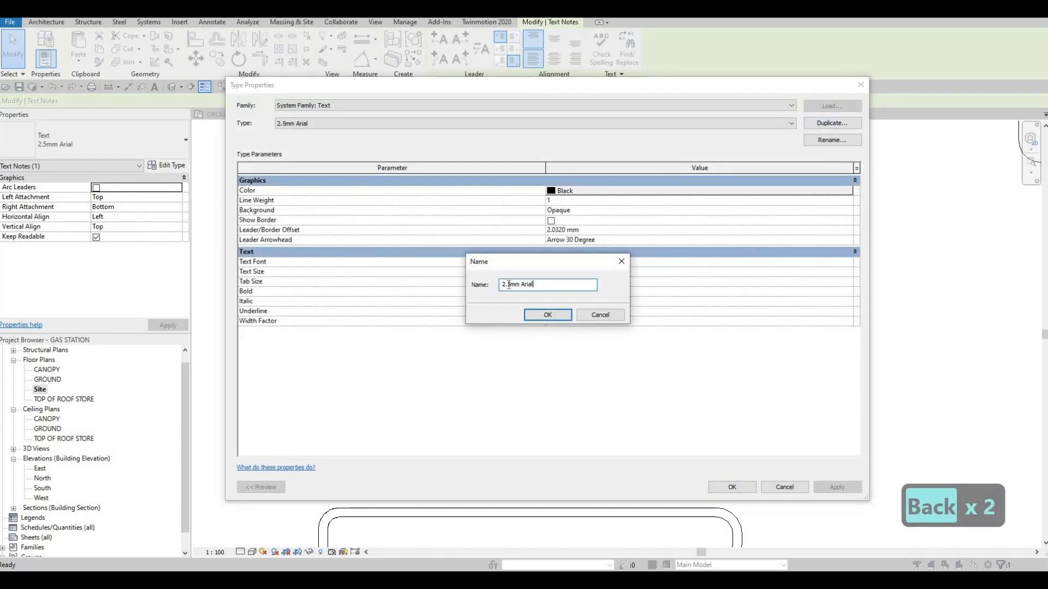
pyautogui.moveTo(509, 285); pyautogui.dragTo(500, 284)
pyautogui.press('BackSpace')
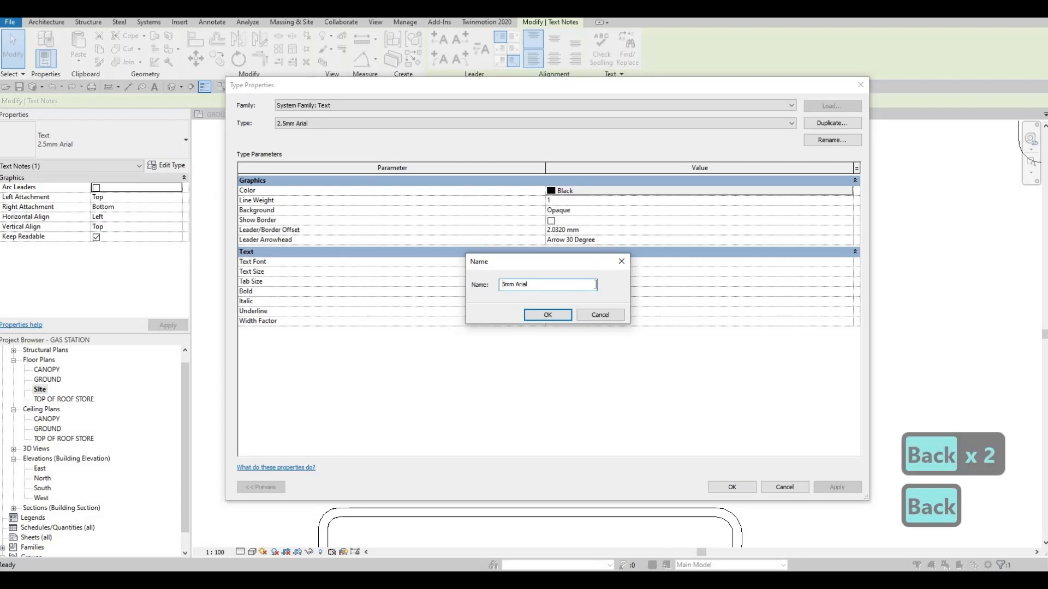
pyautogui.click(548, 314)
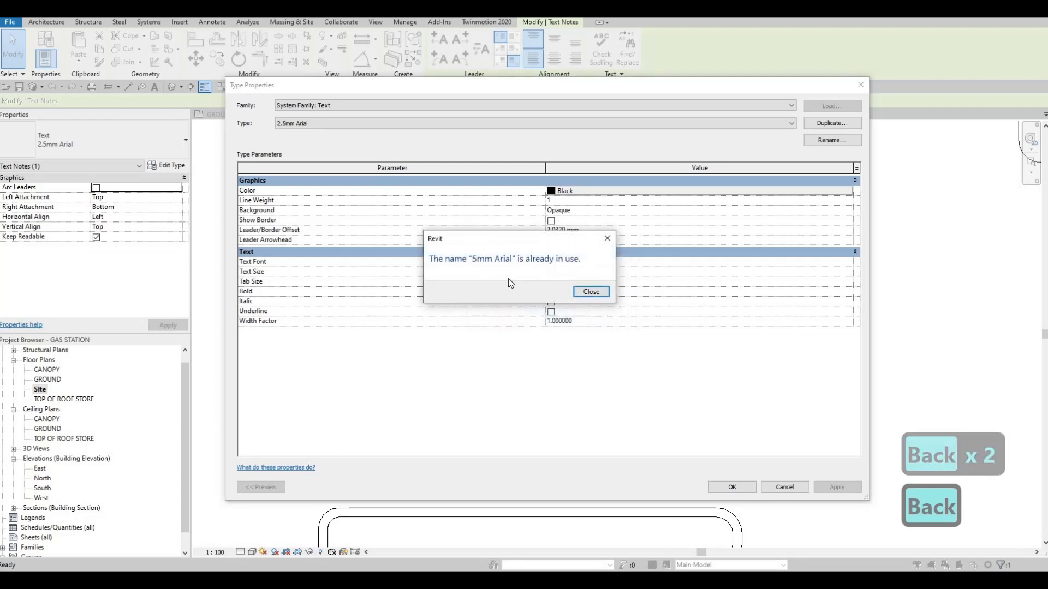
pyautogui.click(591, 291)
pyautogui.press('Escape')
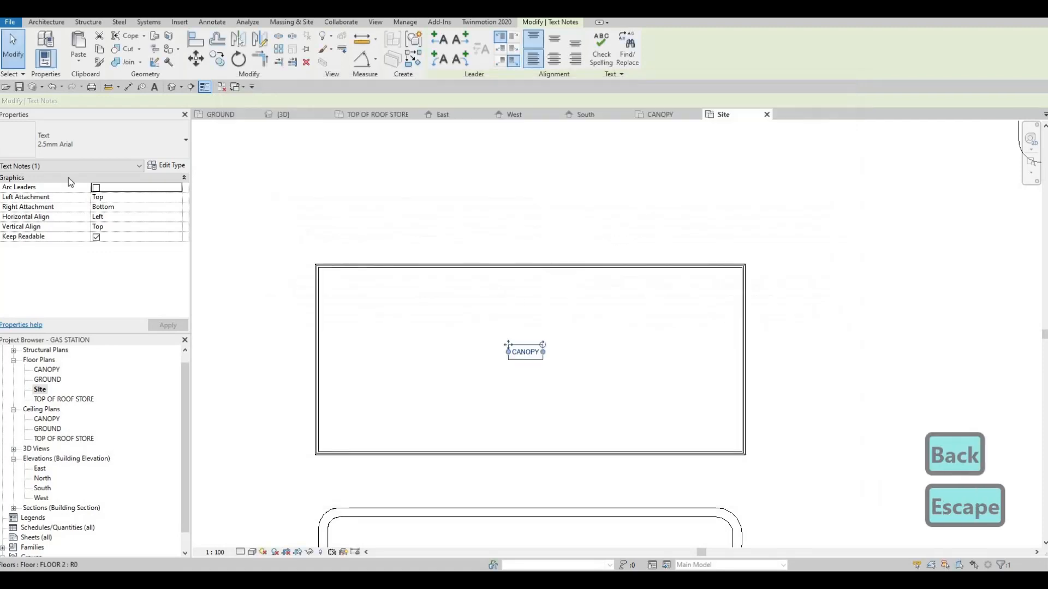
# - Switch the CANOPY note to the existing 5mm Arial text type
pyautogui.click(120, 148)
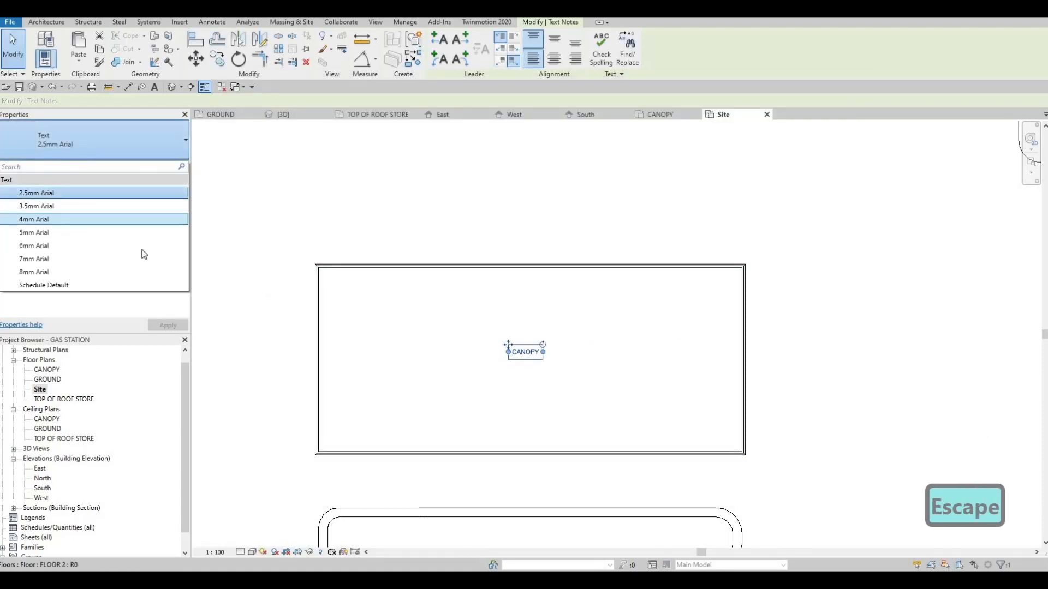
pyautogui.click(64, 236)
pyautogui.press('Escape')
pyautogui.scroll(-2, 461, 327)
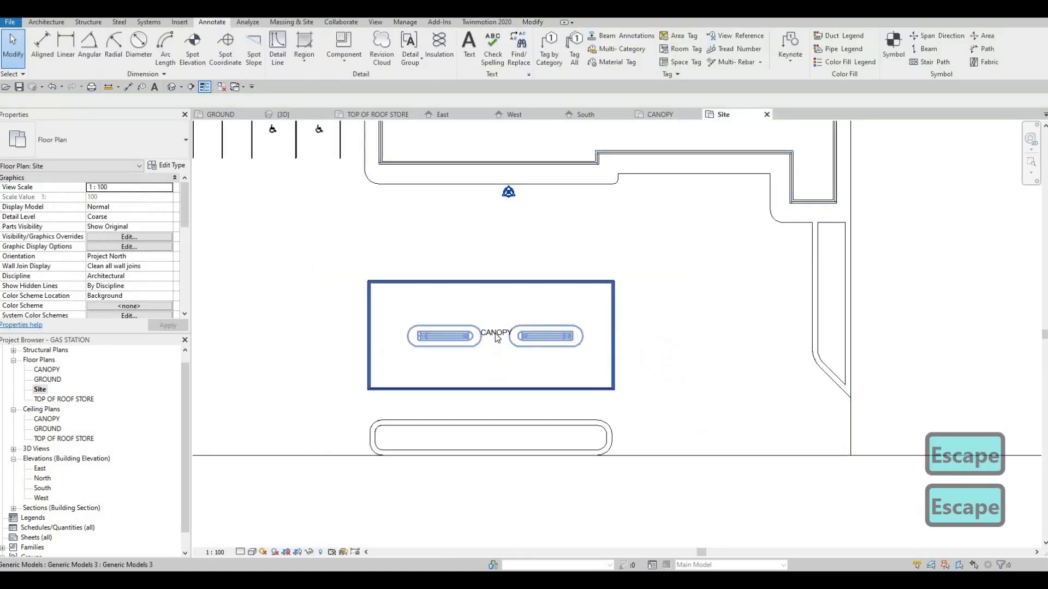
# - Change the CANOPY note's text type to 7mm Arial
pyautogui.click(496, 334)
pyautogui.click(110, 166)
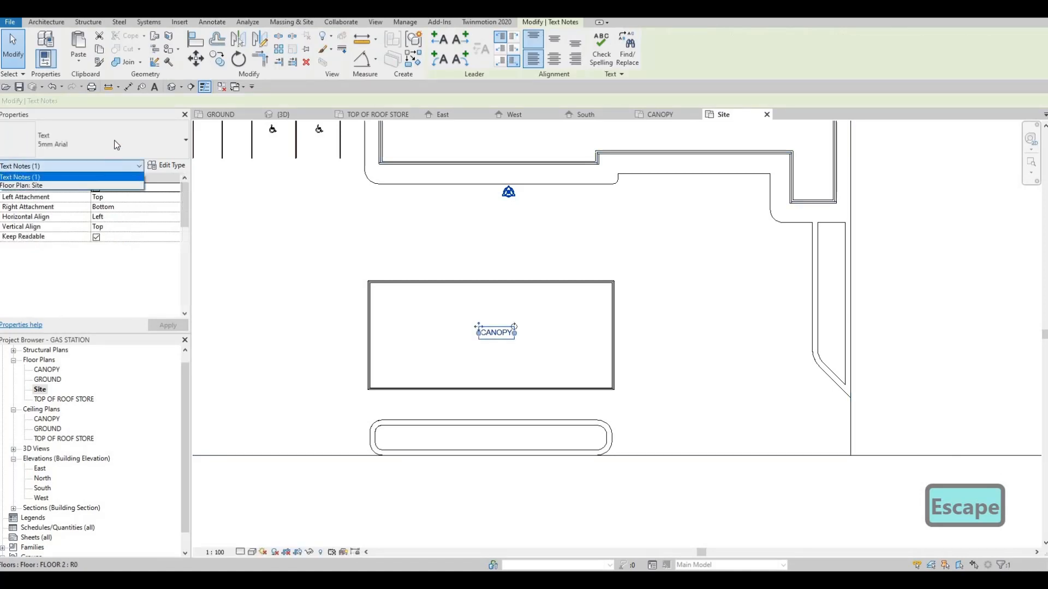
pyautogui.click(115, 136)
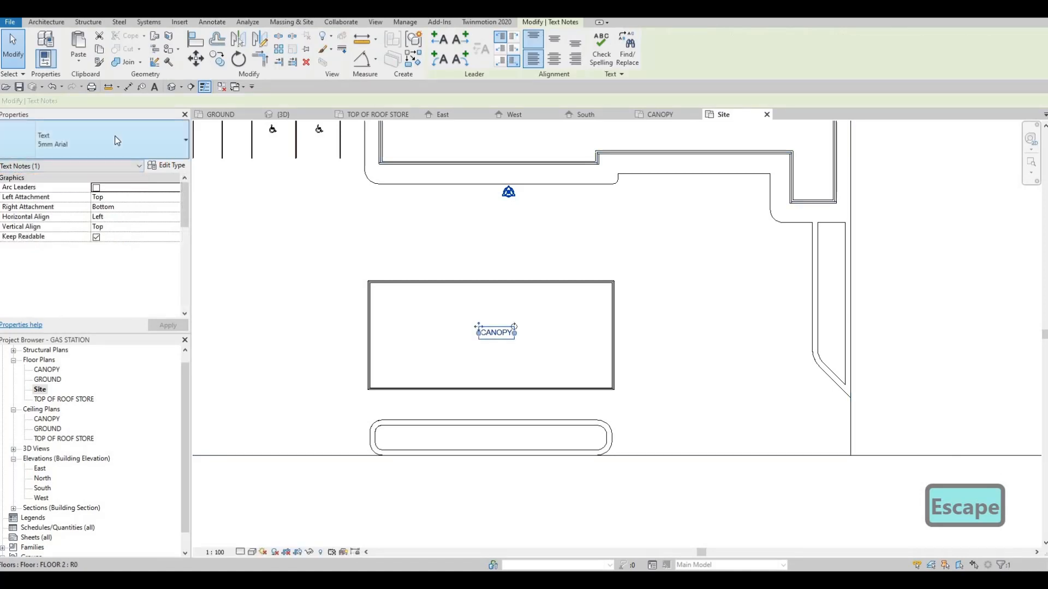
pyautogui.click(343, 294)
pyautogui.scroll(-3, 605, 335)
pyautogui.press('Escape')
pyautogui.press('Escape')
pyautogui.press('Escape')
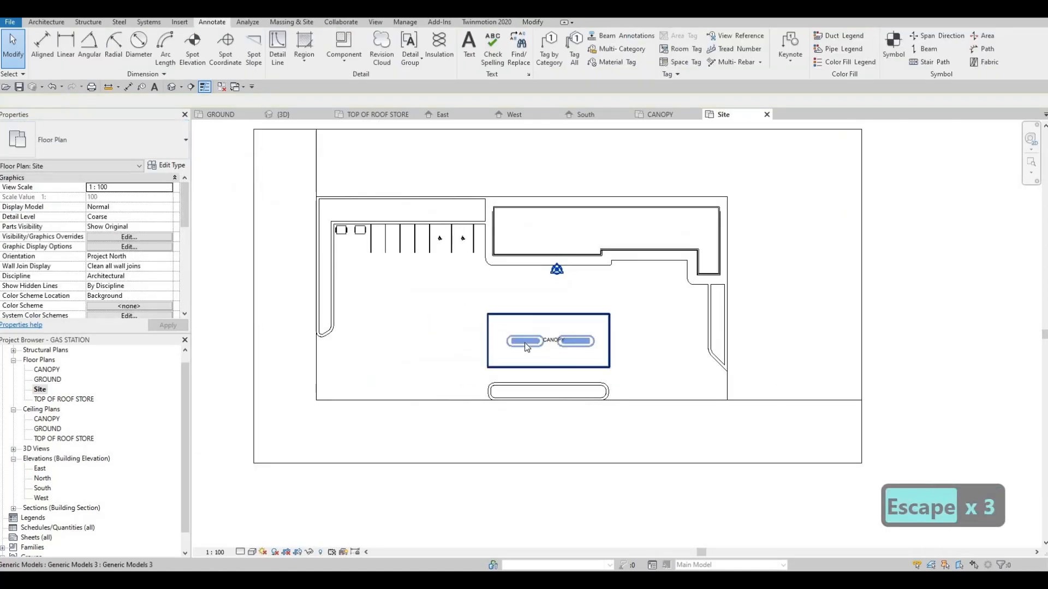
# - Reposition the CANOPY note so it sits centred within the canopy outline
pyautogui.scroll(3, 525, 342)
pyautogui.click(503, 333)
pyautogui.moveTo(496, 332); pyautogui.dragTo(499, 335)
pyautogui.scroll(2, 524, 349)
pyautogui.press('Escape')
pyautogui.press('Escape')
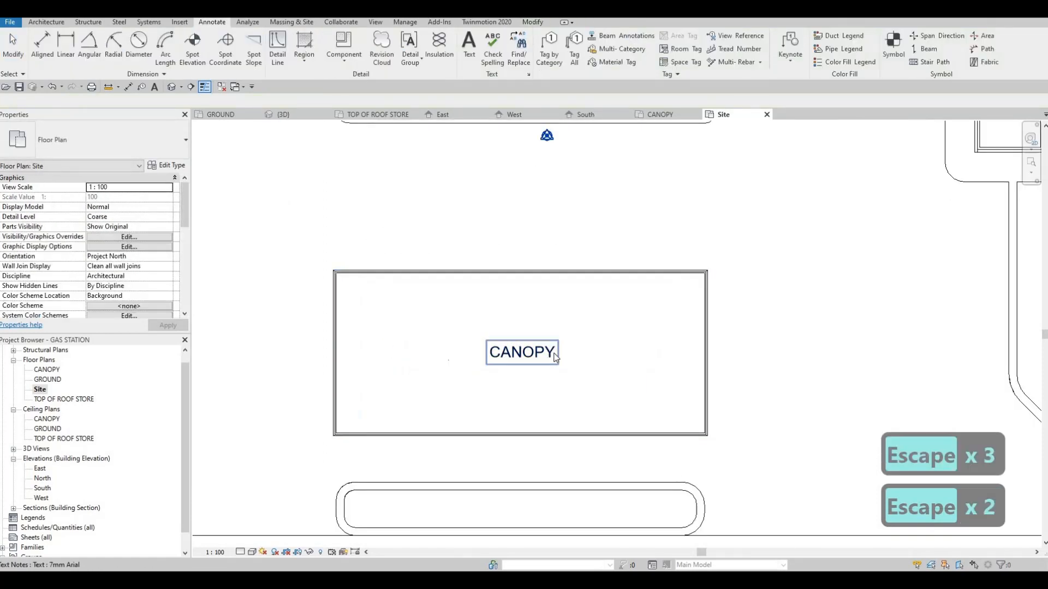
# - Create a similar 7mm Arial text note reading PROPOSED BUILDING inside the store building's outline
pyautogui.click(555, 356)
pyautogui.scroll(-2, 554, 352)
pyautogui.press('c')
pyautogui.press('s')
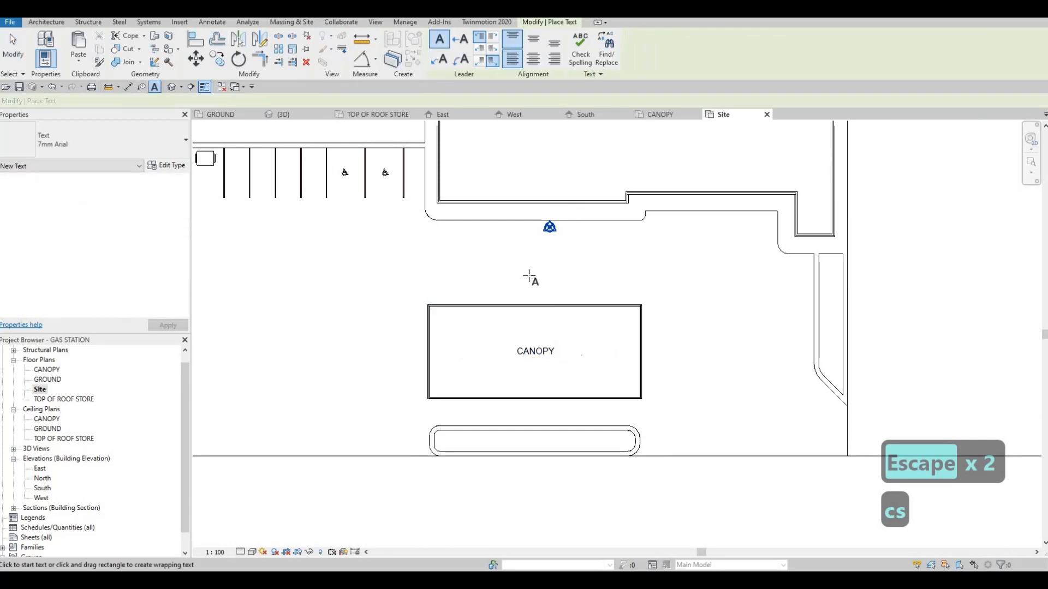
pyautogui.moveTo(508, 150); pyautogui.dragTo(512, 262, button='middle')
pyautogui.click(562, 297)
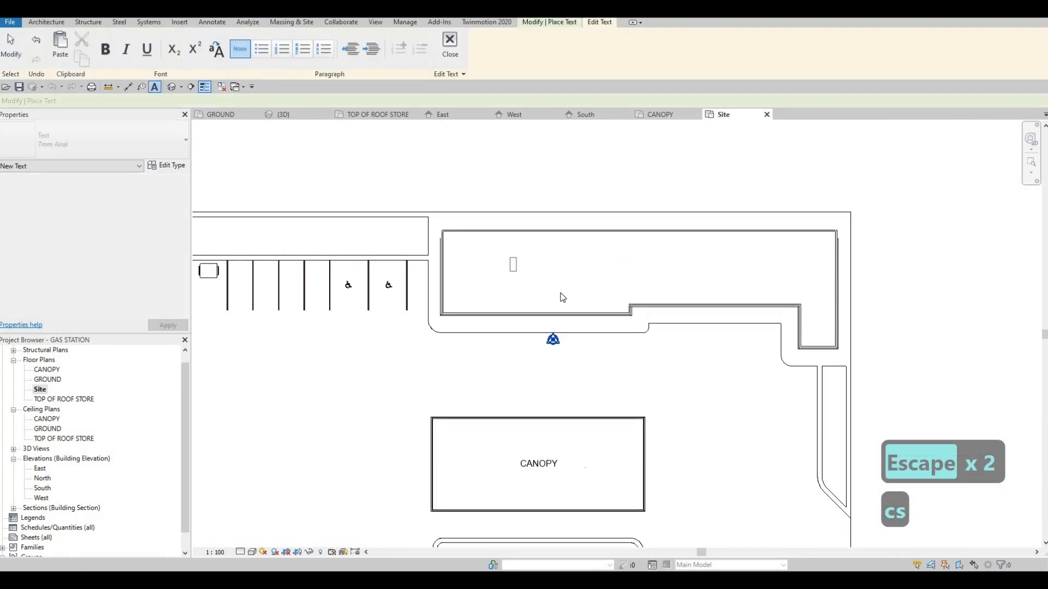
pyautogui.write('propos')
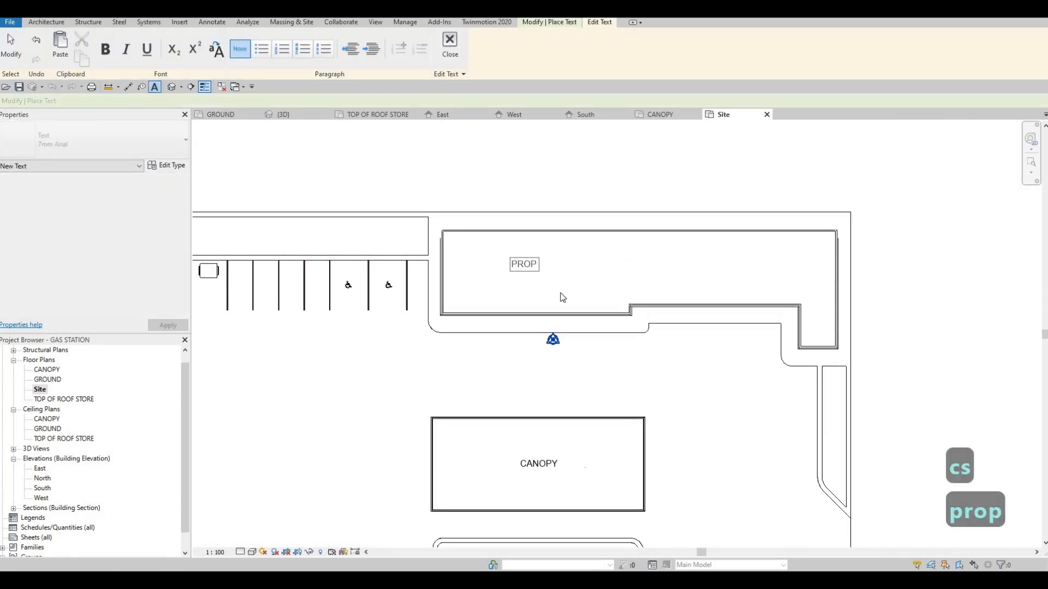
pyautogui.write('ed buil')
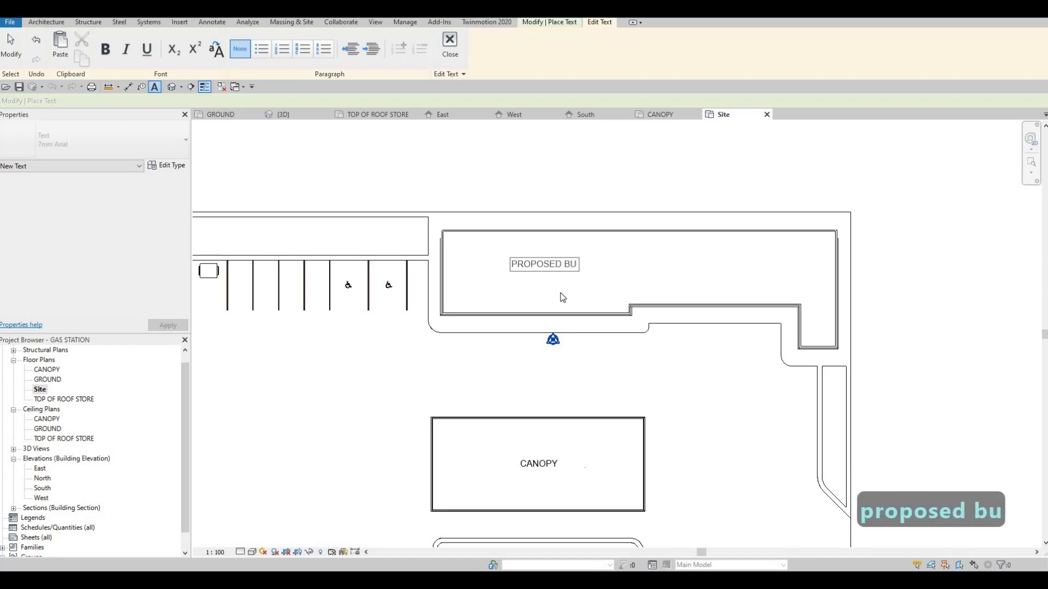
pyautogui.write('ding')
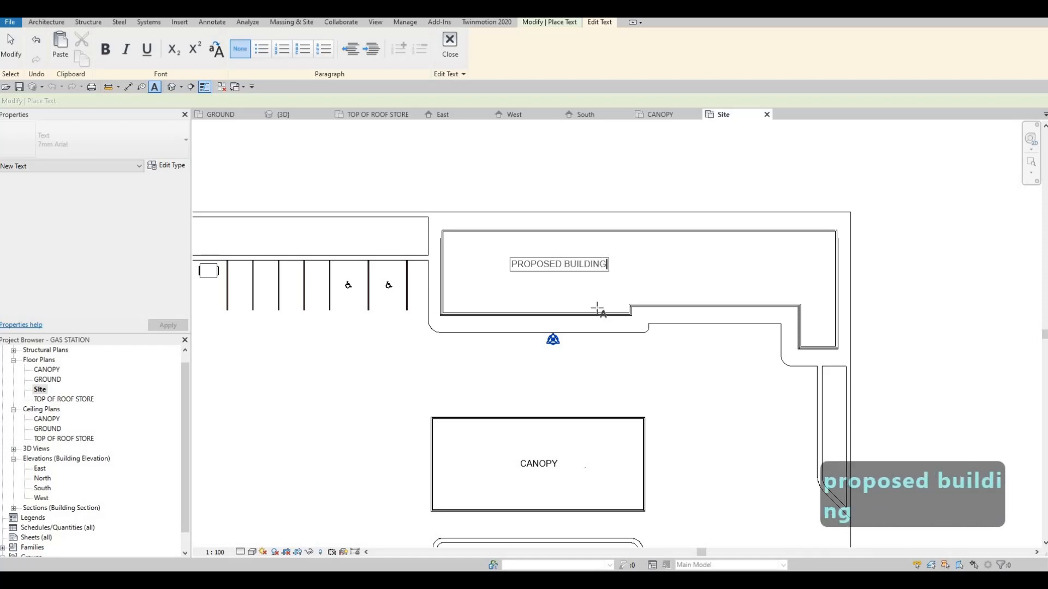
pyautogui.click(637, 281)
pyautogui.press('Escape')
# - Place a text note reading JARVIS ROAD in the road strip below the canopy and planter island
pyautogui.scroll(-4, 600, 278)
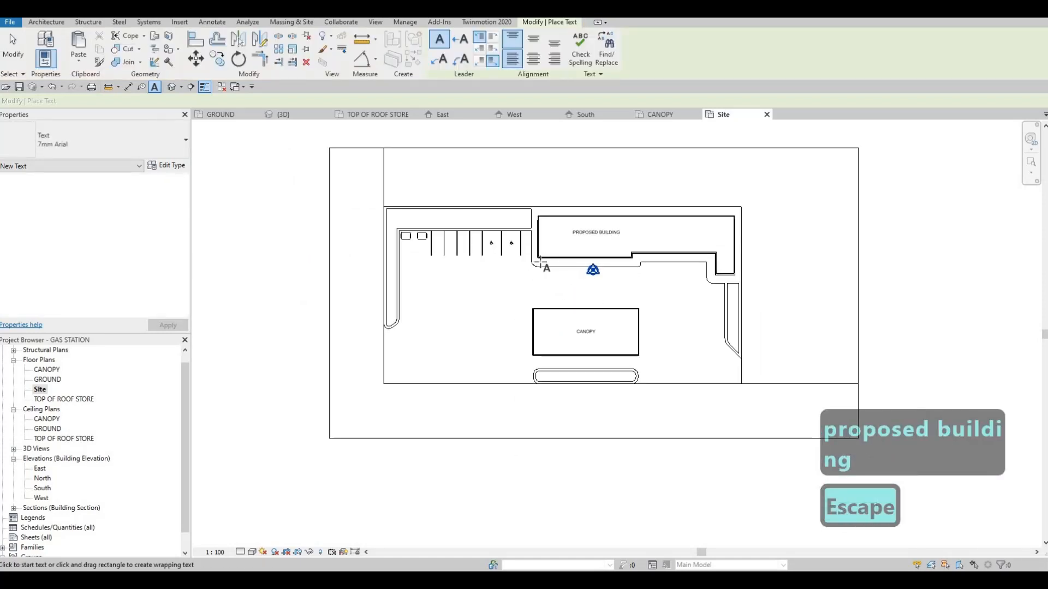
pyautogui.scroll(-1, 588, 268)
pyautogui.moveTo(583, 311); pyautogui.dragTo(634, 314, button='middle')
pyautogui.moveTo(559, 352); pyautogui.dragTo(582, 319, button='middle')
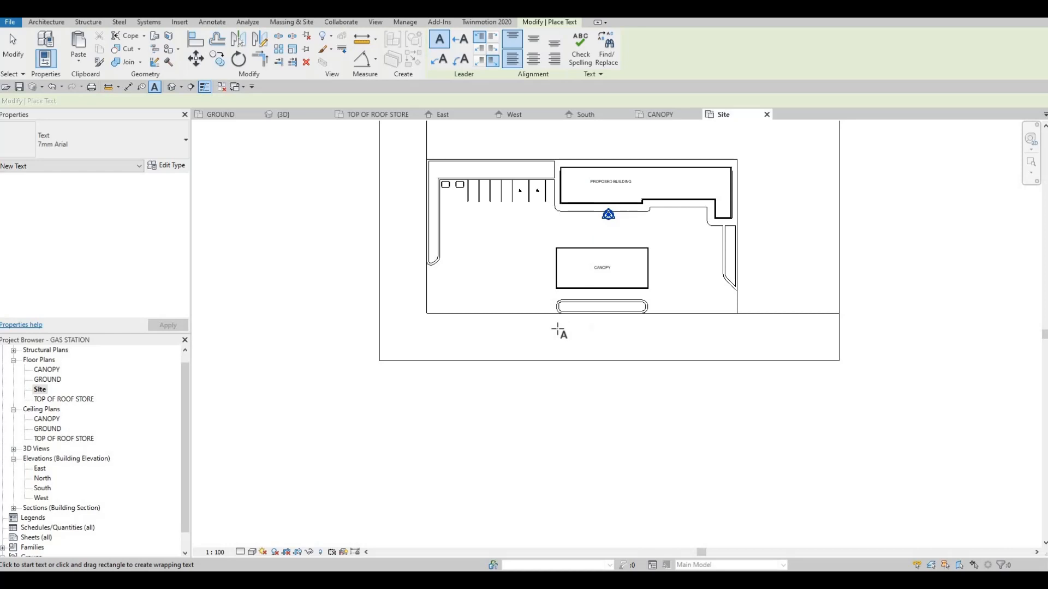
pyautogui.click(670, 370)
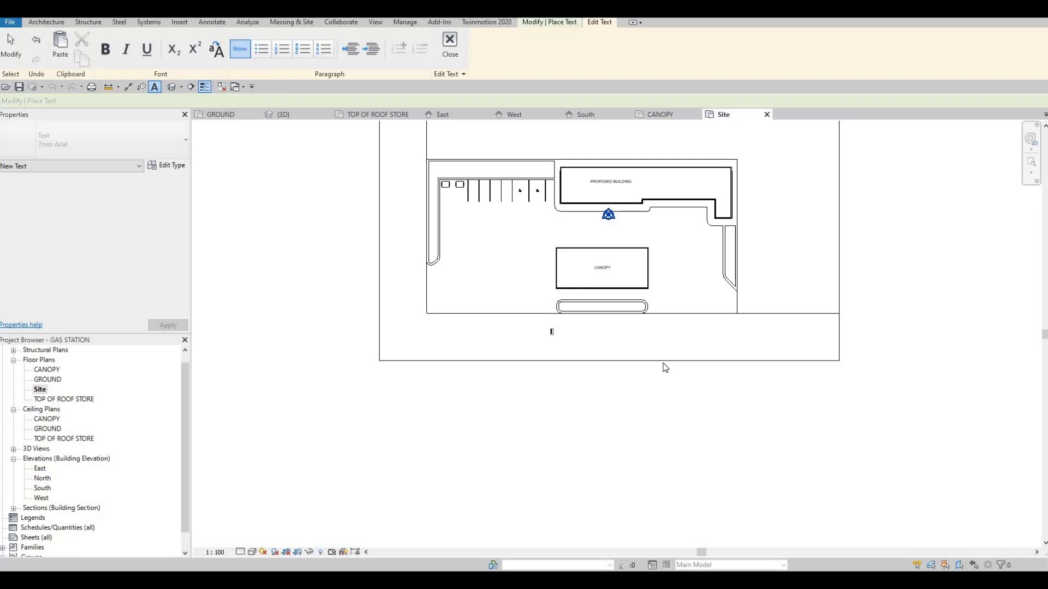
pyautogui.write('jar')
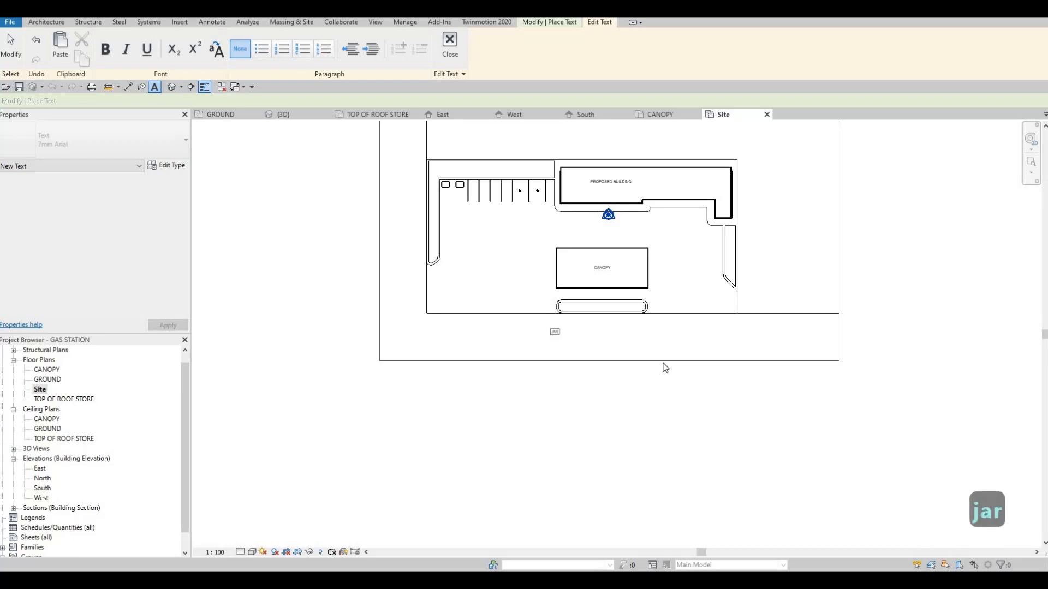
pyautogui.write('vis ro')
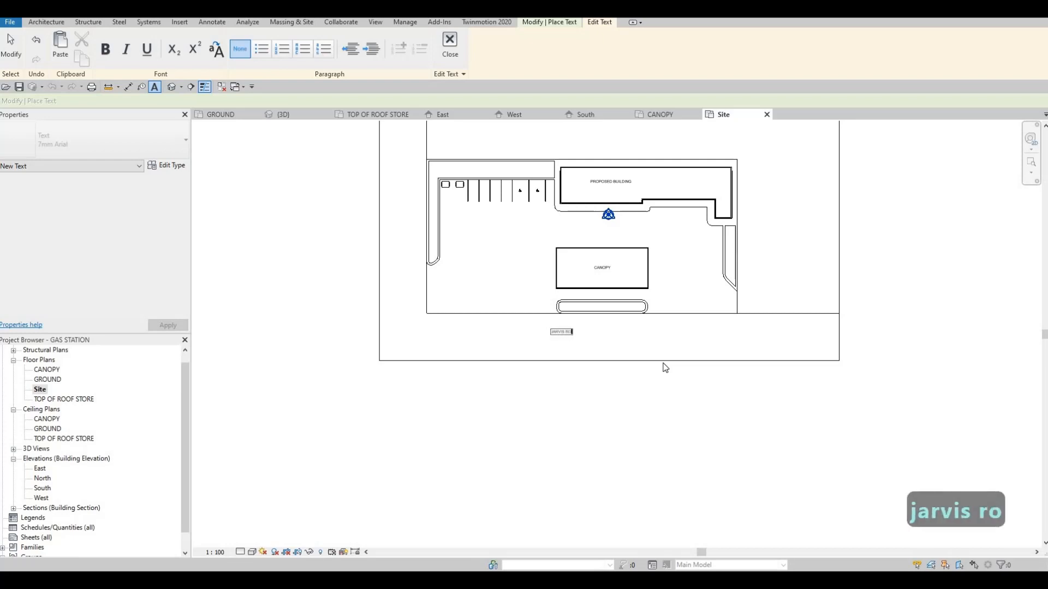
pyautogui.write('ad')
pyautogui.press('Escape')
# - Change the JARVIS ROAD note's text type to 8mm Arial and move it to the middle of the road strip's width
pyautogui.scroll(3, 581, 363)
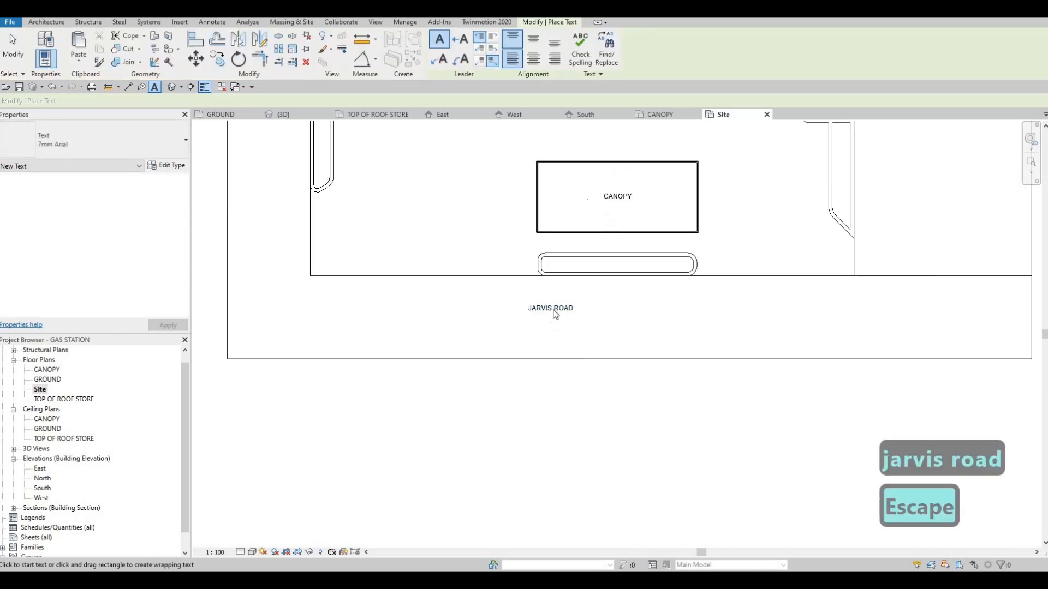
pyautogui.press('Escape')
pyautogui.click(553, 308)
pyautogui.click(93, 141)
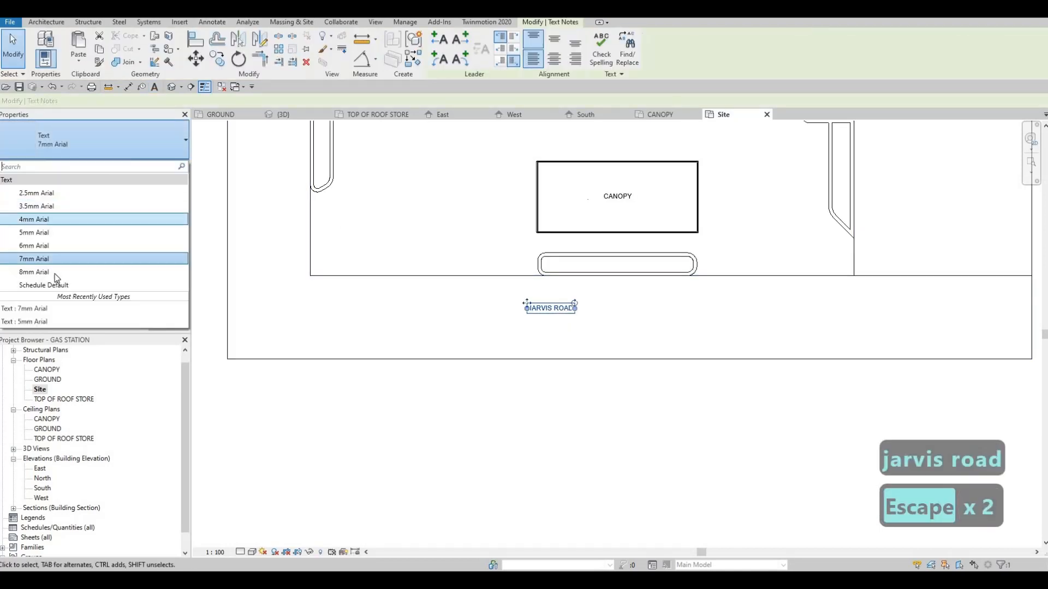
pyautogui.click(54, 271)
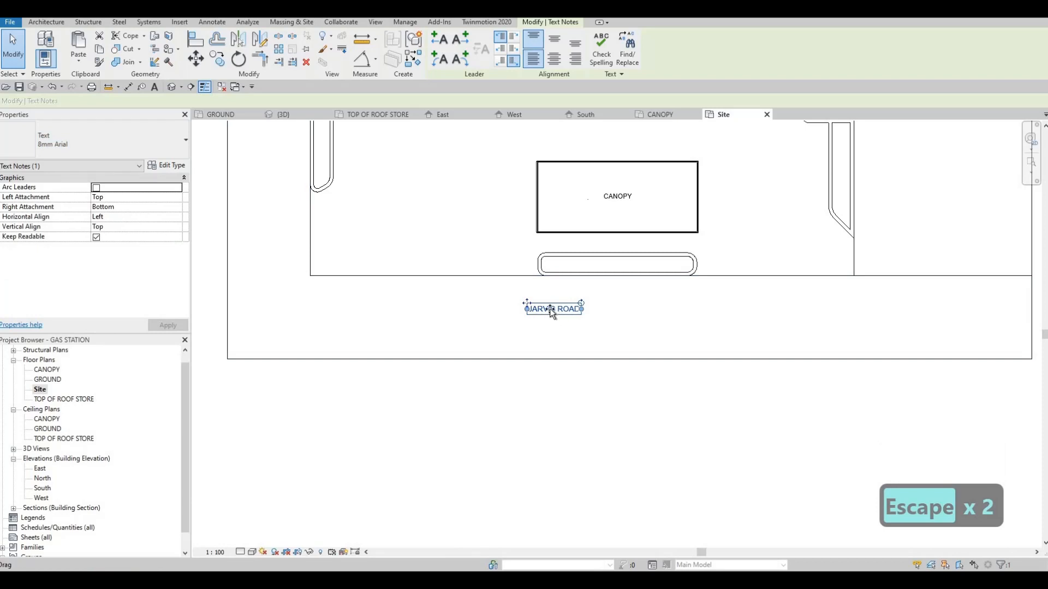
pyautogui.moveTo(549, 308); pyautogui.dragTo(571, 316)
pyautogui.press('Escape')
pyautogui.press('Escape')
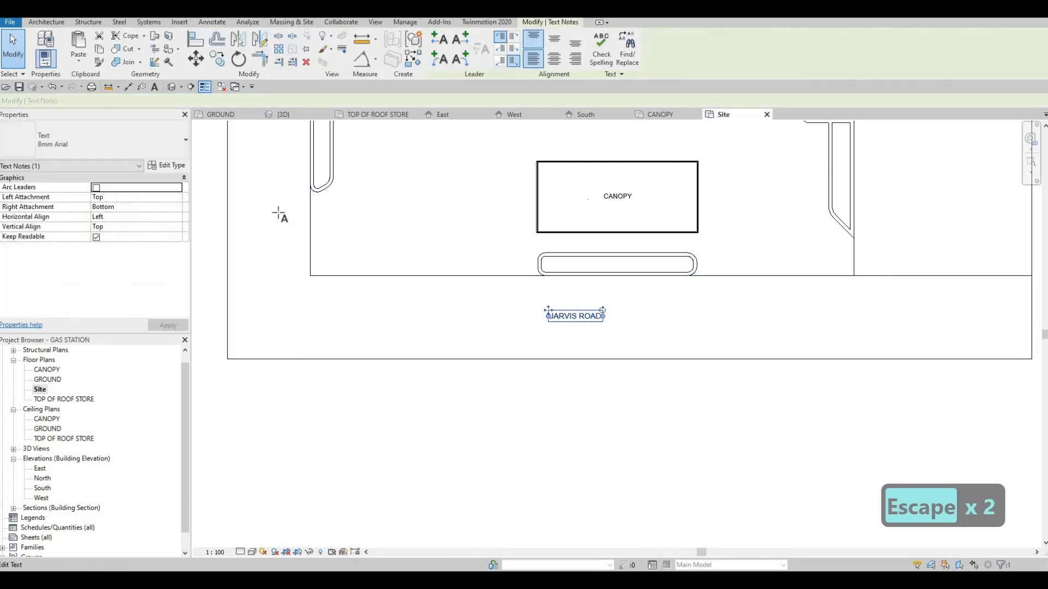
# - Place a similar 8mm Arial text note reading JAMES ST in the vertical road strip beside the site
pyautogui.press('c')
pyautogui.press('s')
pyautogui.moveTo(291, 210); pyautogui.dragTo(435, 283, button='middle')
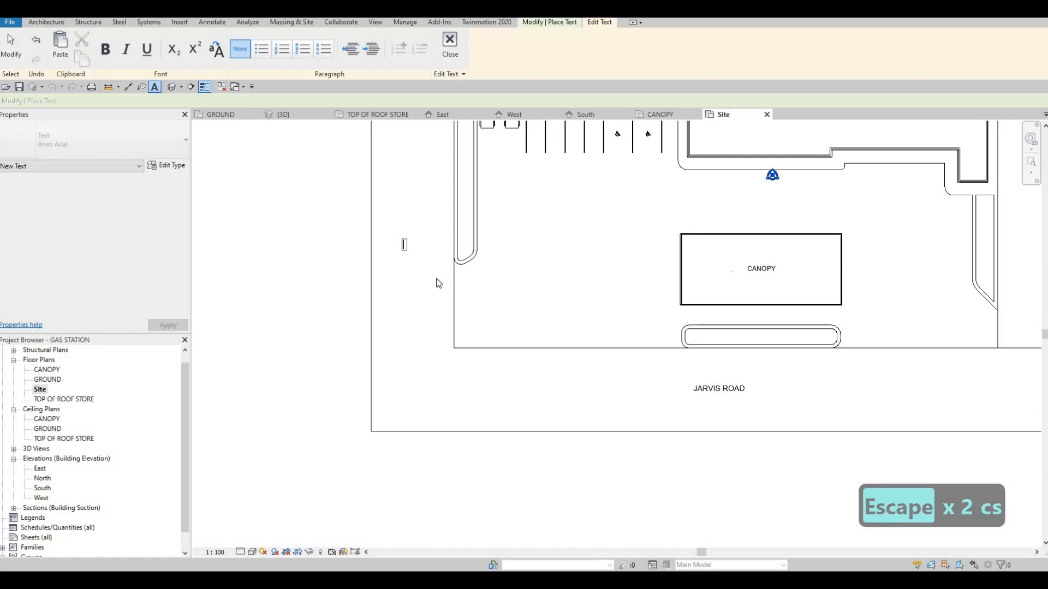
pyautogui.write('james s')
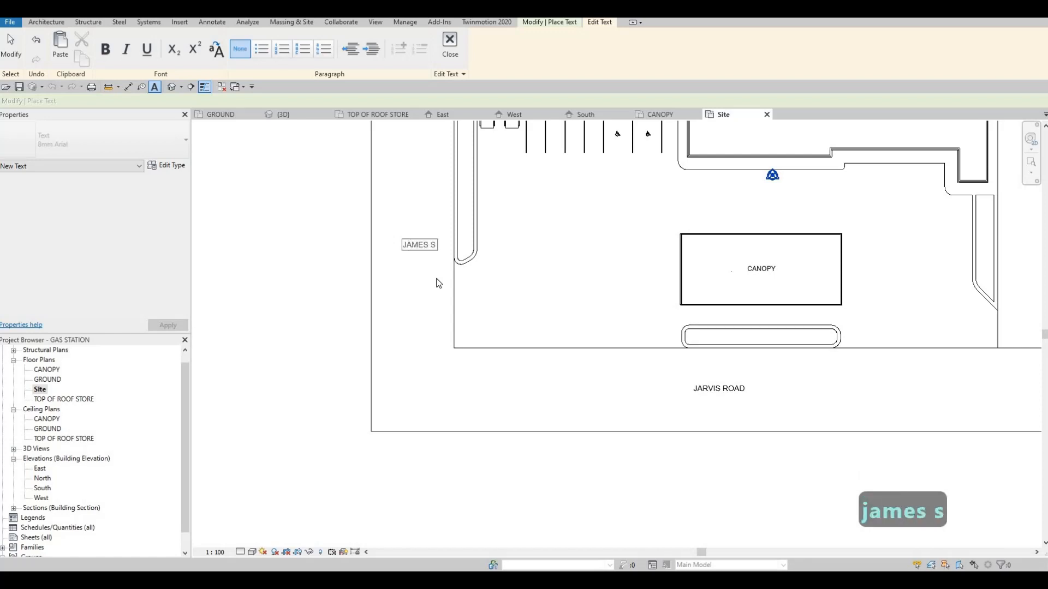
pyautogui.write('t')
pyautogui.press('Escape')
pyautogui.press('Escape')
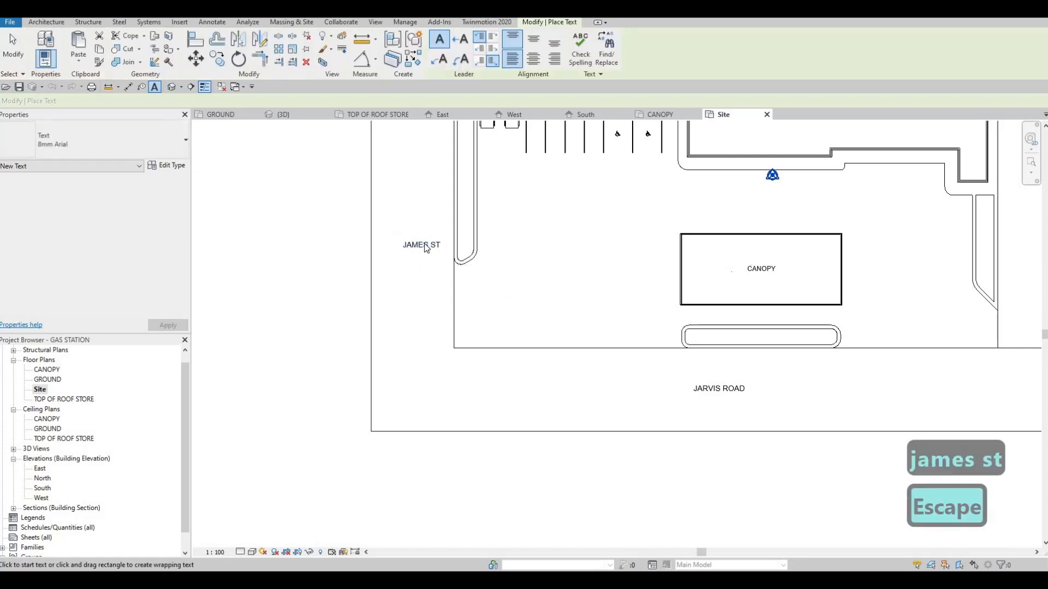
# - Rotate the JAMES ST note to read vertically along the road and move it to the middle of the strip's width
pyautogui.click(434, 243)
pyautogui.moveTo(417, 224)
pyautogui.mouseDown()
pyautogui.moveTo(428, 247)
pyautogui.moveTo(388, 173)
pyautogui.mouseUp()
pyautogui.press('Escape')
pyautogui.click(422, 249)
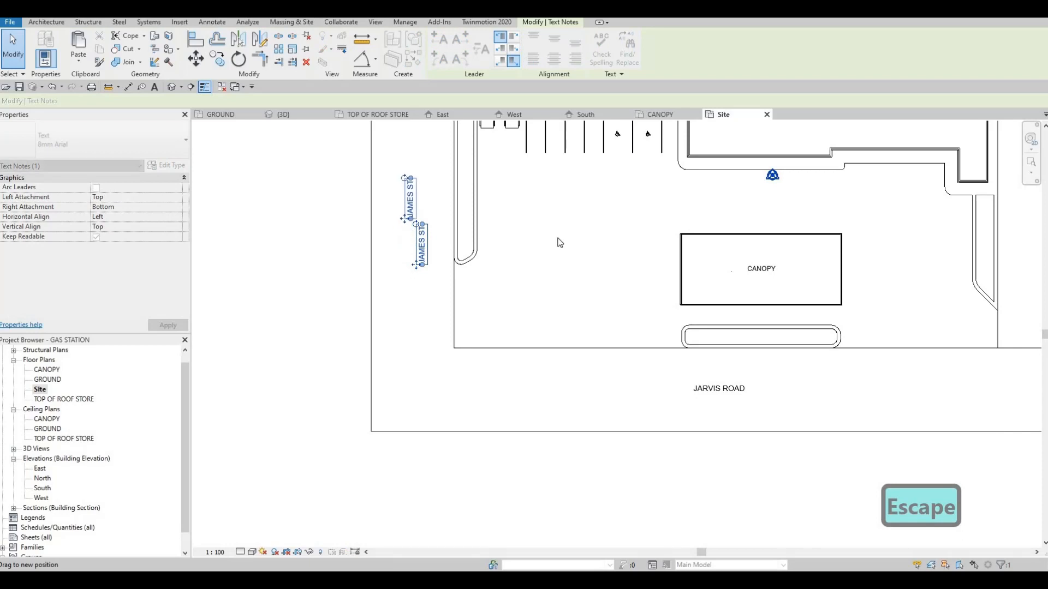
pyautogui.press('Escape')
pyautogui.middleClick(518, 286)
pyautogui.moveTo(519, 286); pyautogui.dragTo(495, 319, button='middle')
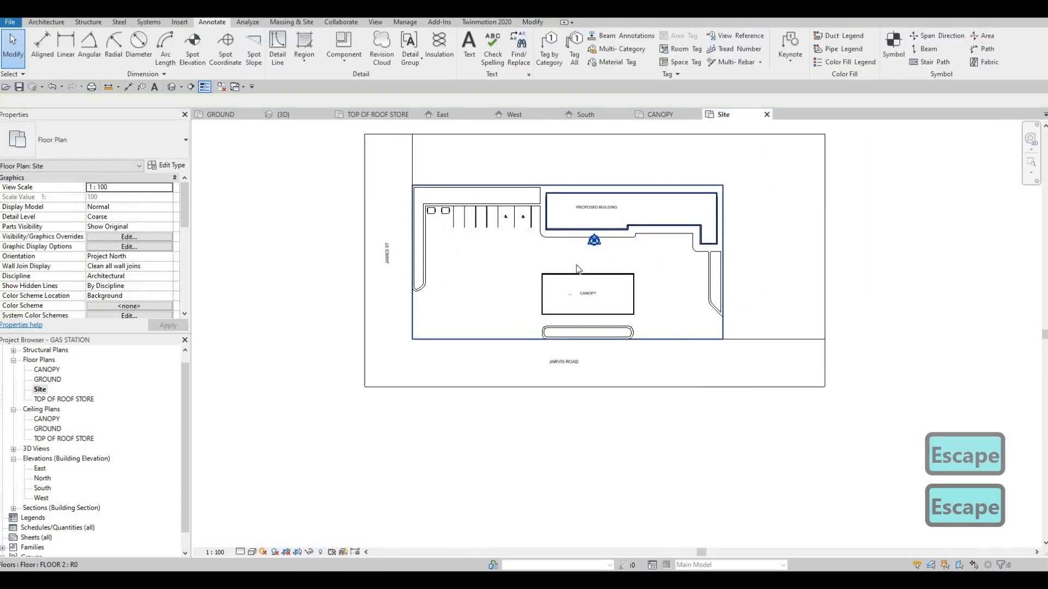
pyautogui.press('Escape')
pyautogui.moveTo(671, 282); pyautogui.dragTo(669, 311, button='middle')
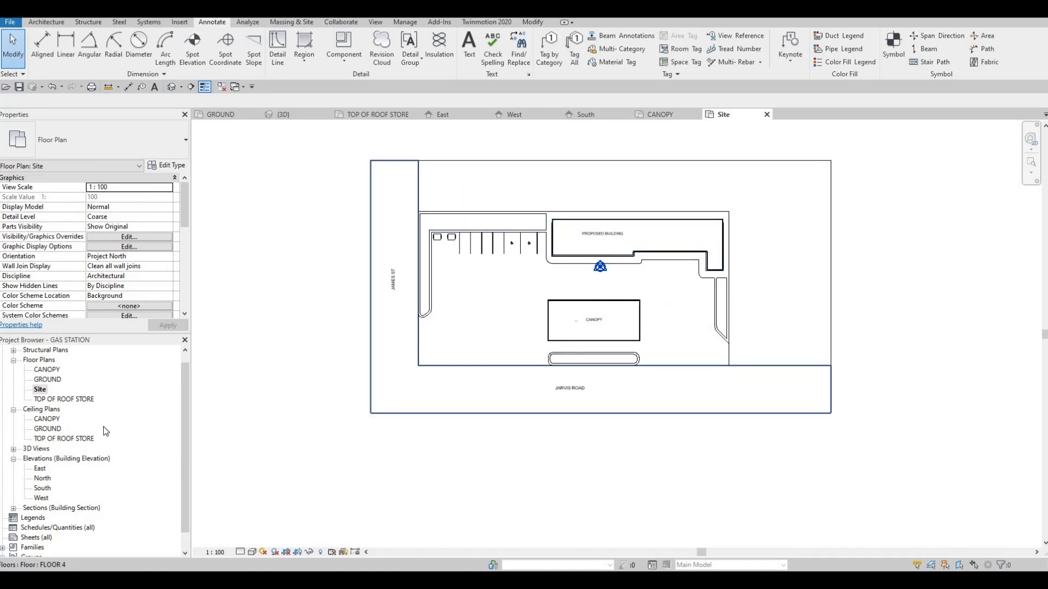
# - Start a new sheet from the project's sheet list
pyautogui.scroll(-1, 24, 512)
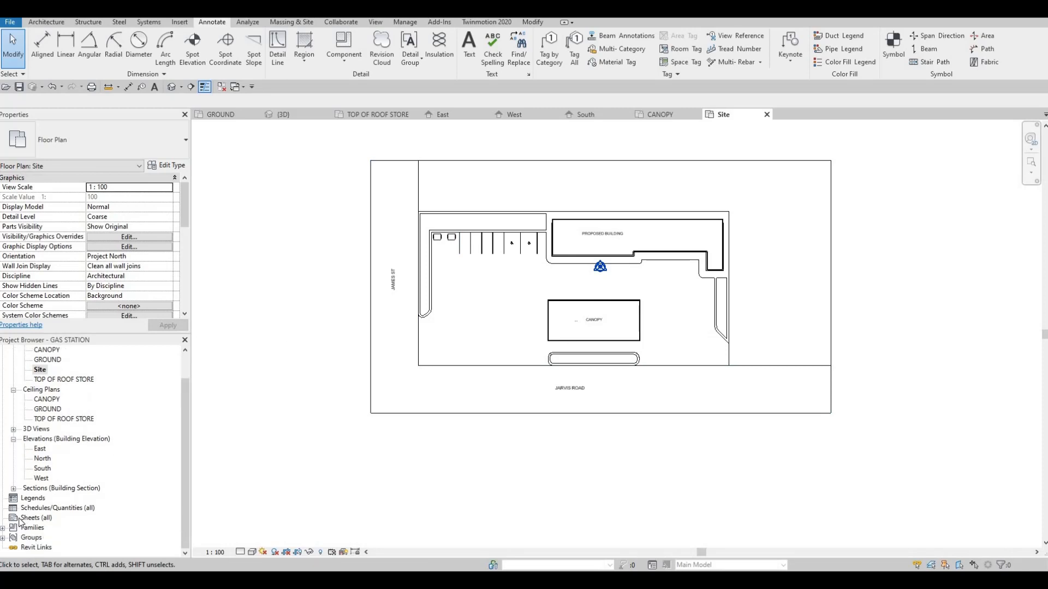
pyautogui.click(24, 520)
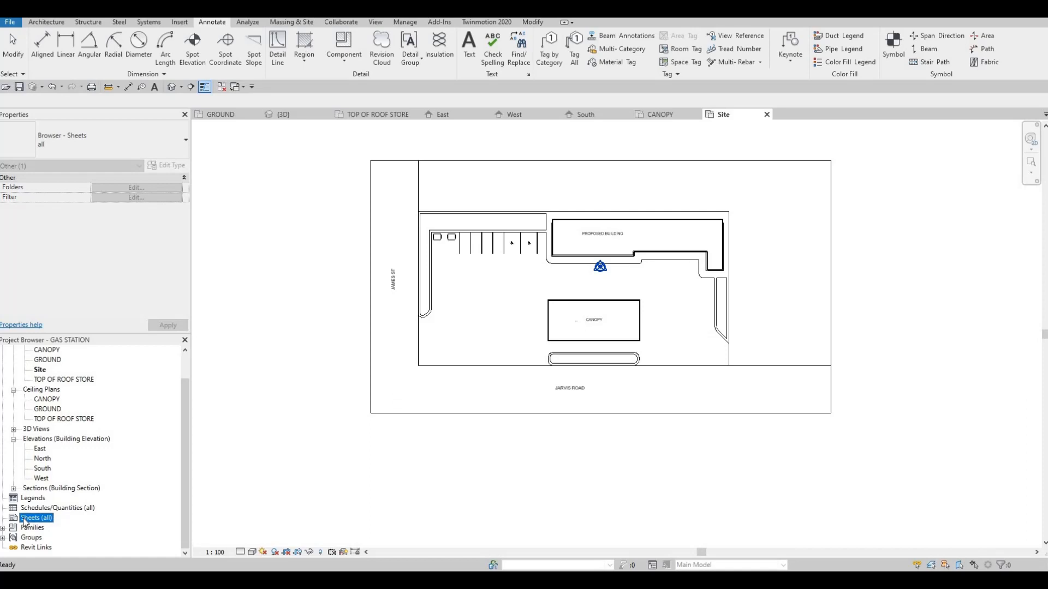
pyautogui.rightClick(24, 520)
pyautogui.click(59, 454)
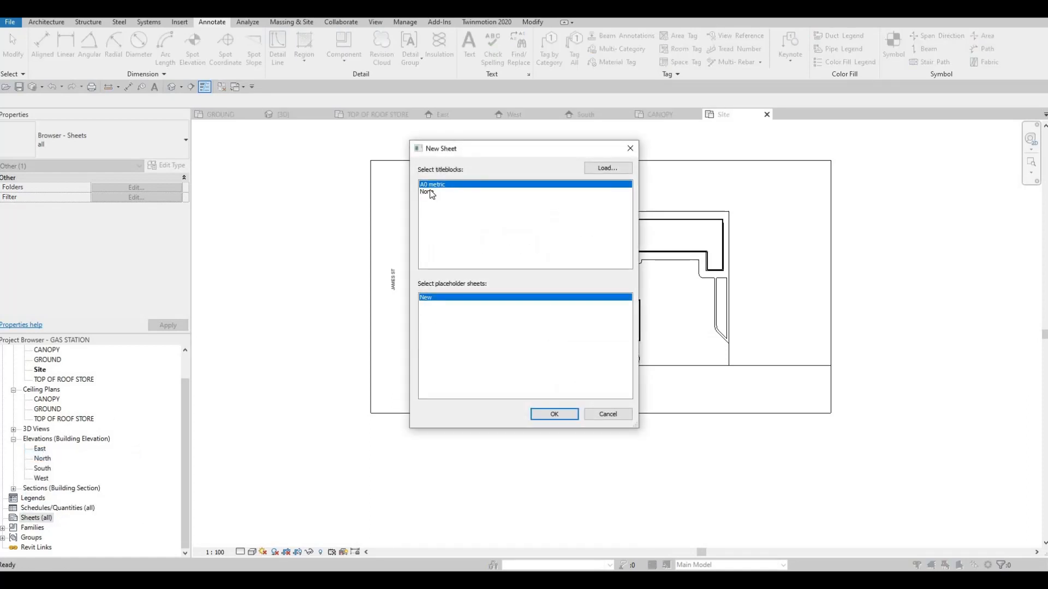
# - Browse the library's Titleblocks folder and preview the A0 to A4 metric title blocks without loading any
pyautogui.click(604, 170)
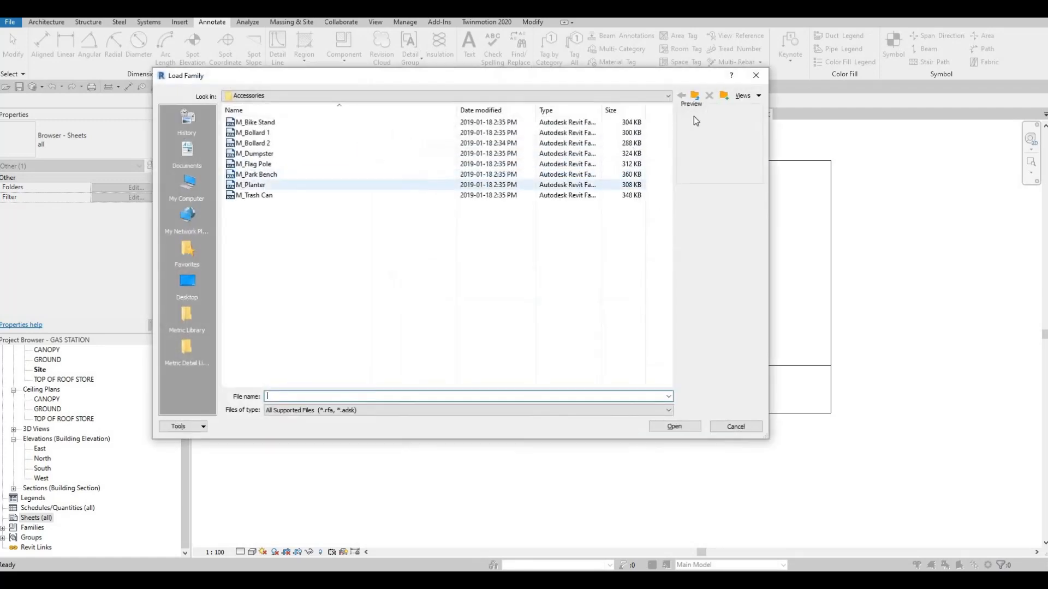
pyautogui.click(694, 95)
pyautogui.click(695, 95)
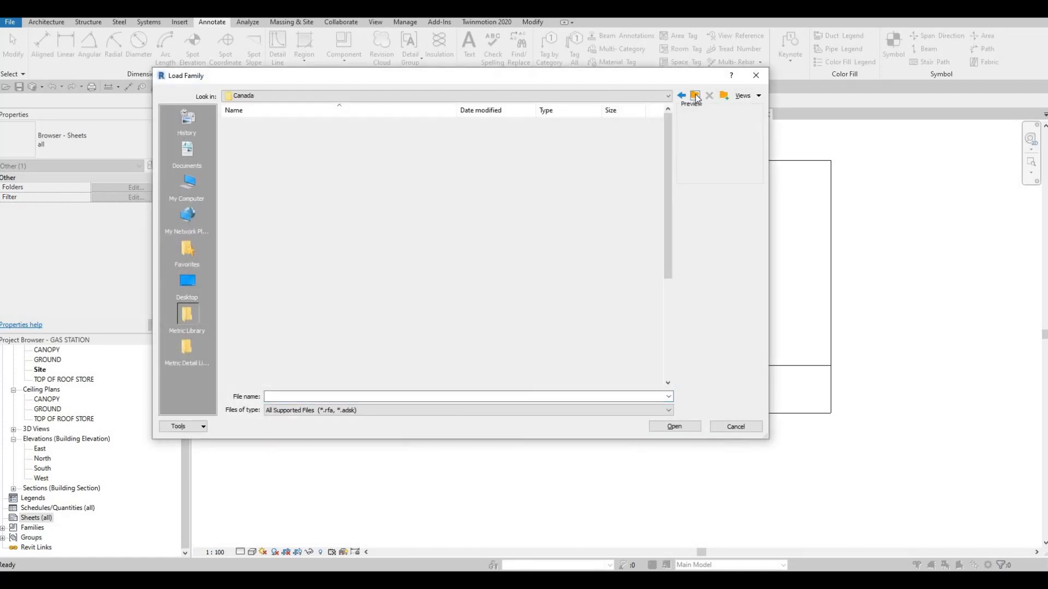
pyautogui.scroll(-5, 382, 262)
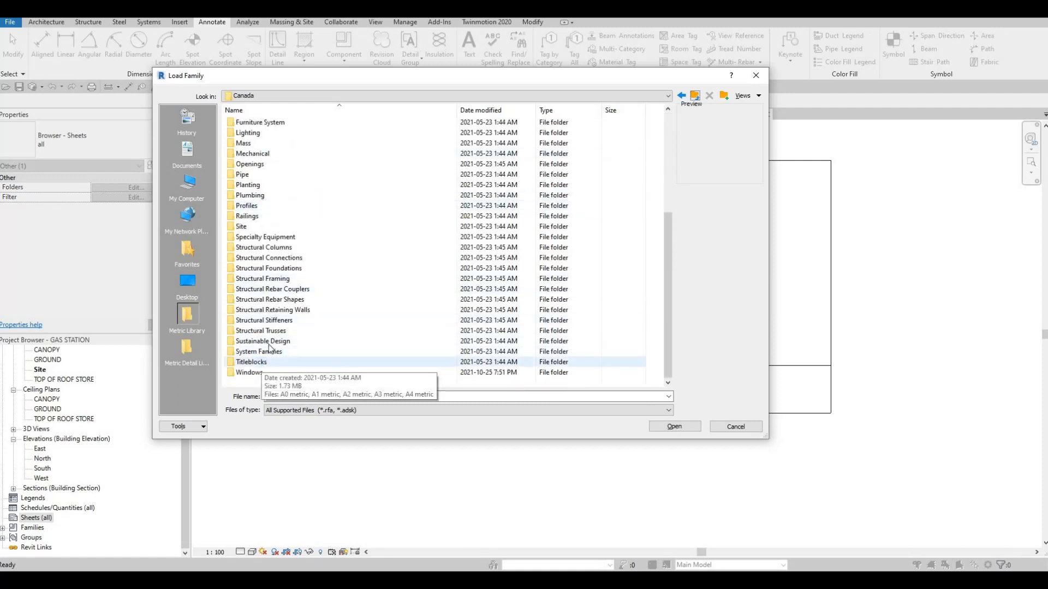
pyautogui.doubleClick(252, 362)
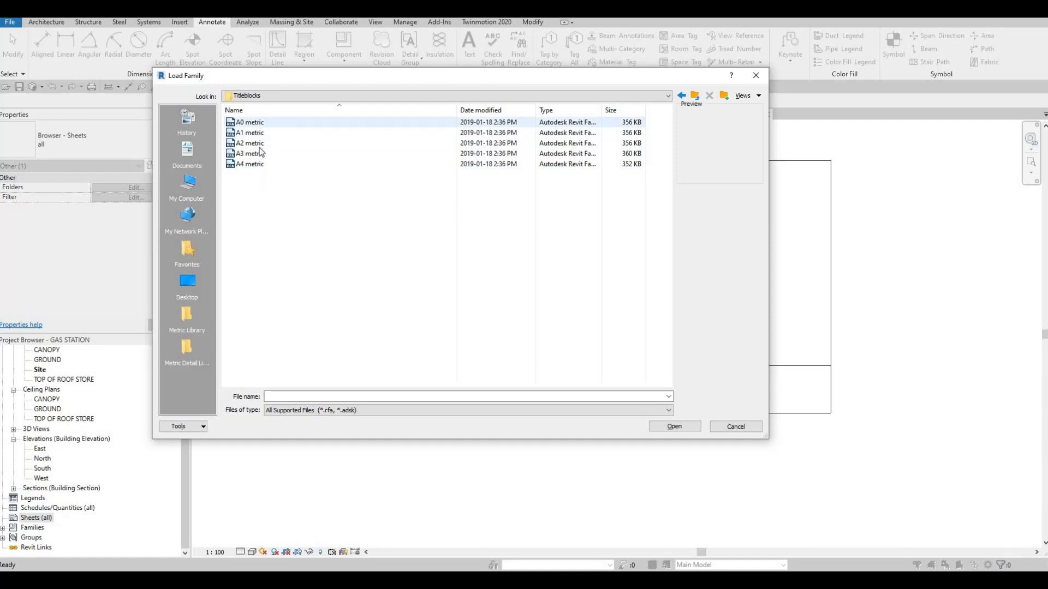
pyautogui.click(259, 131)
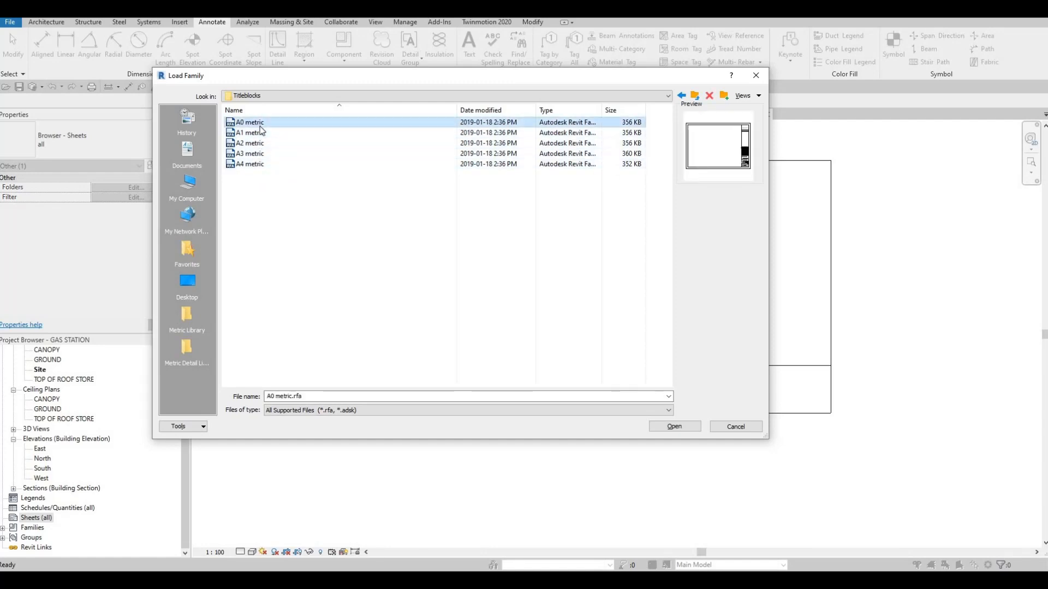
pyautogui.press('Down')
pyautogui.press('Down')
pyautogui.press('Down')
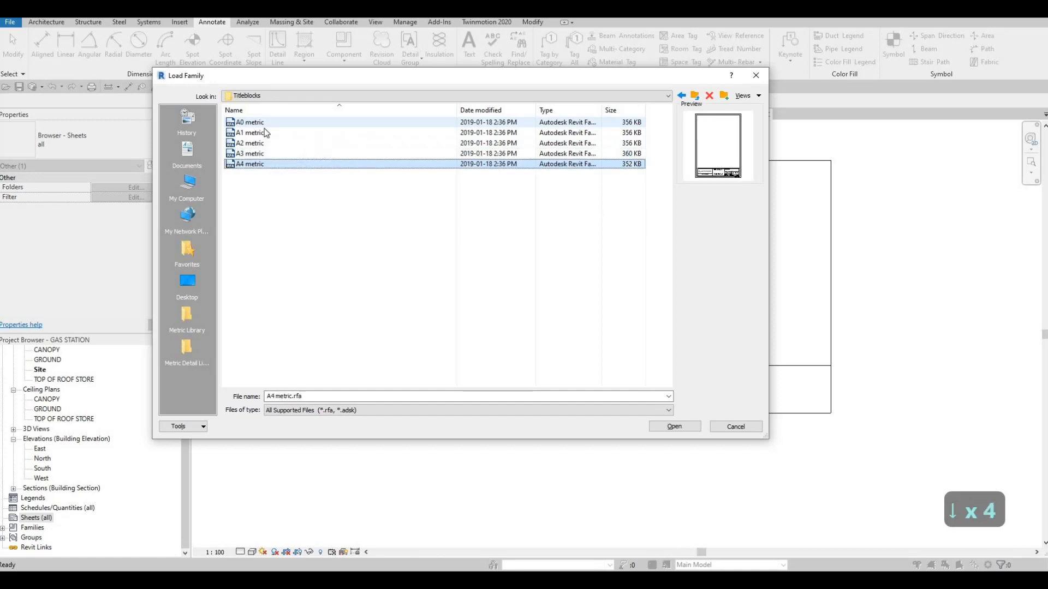
pyautogui.click(735, 428)
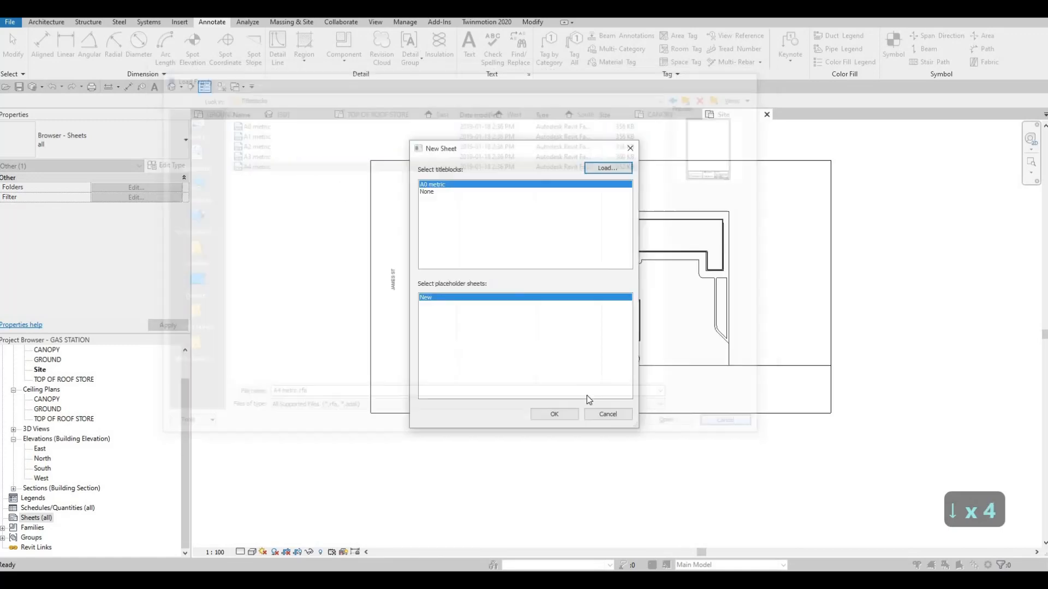
# - Create the sheet with the A0 metric titleblock
pyautogui.click(554, 414)
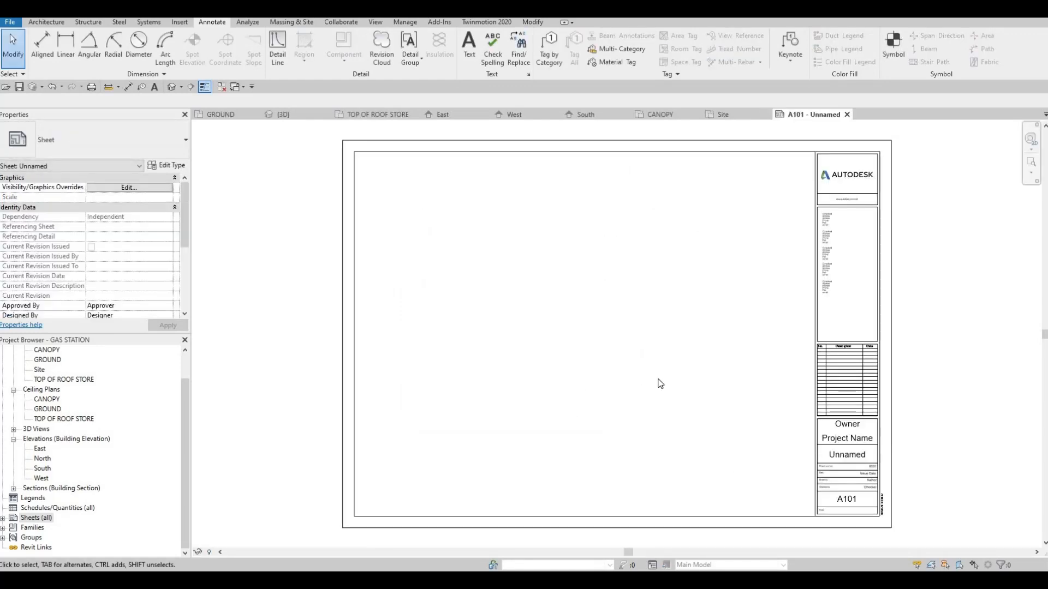
pyautogui.scroll(3, 660, 384)
pyautogui.scroll(-3, 671, 426)
pyautogui.scroll(4, 690, 460)
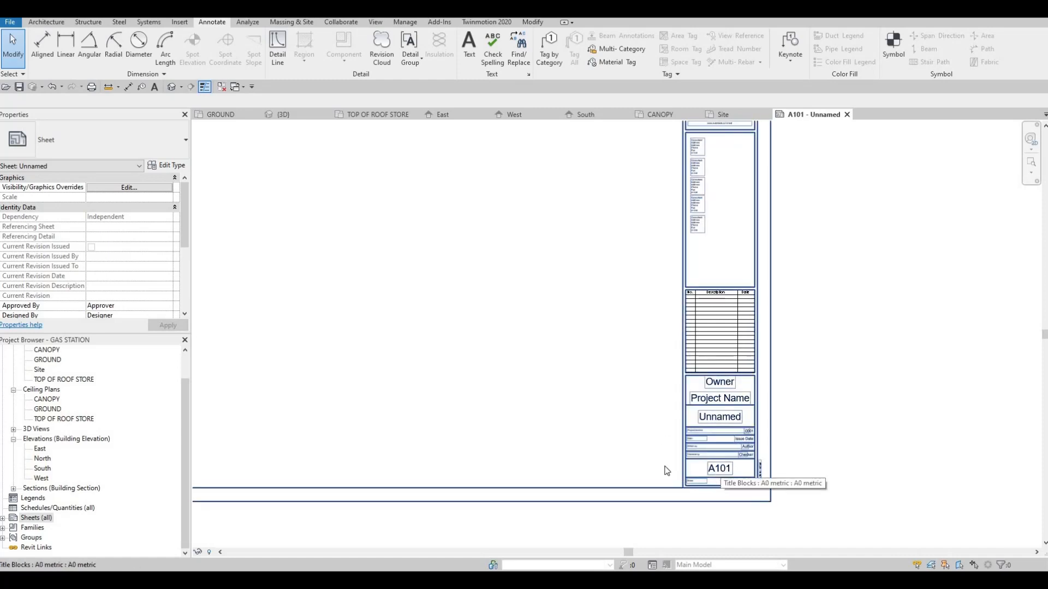
pyautogui.moveTo(719, 441); pyautogui.dragTo(754, 411, button='middle')
pyautogui.scroll(-1, 755, 411)
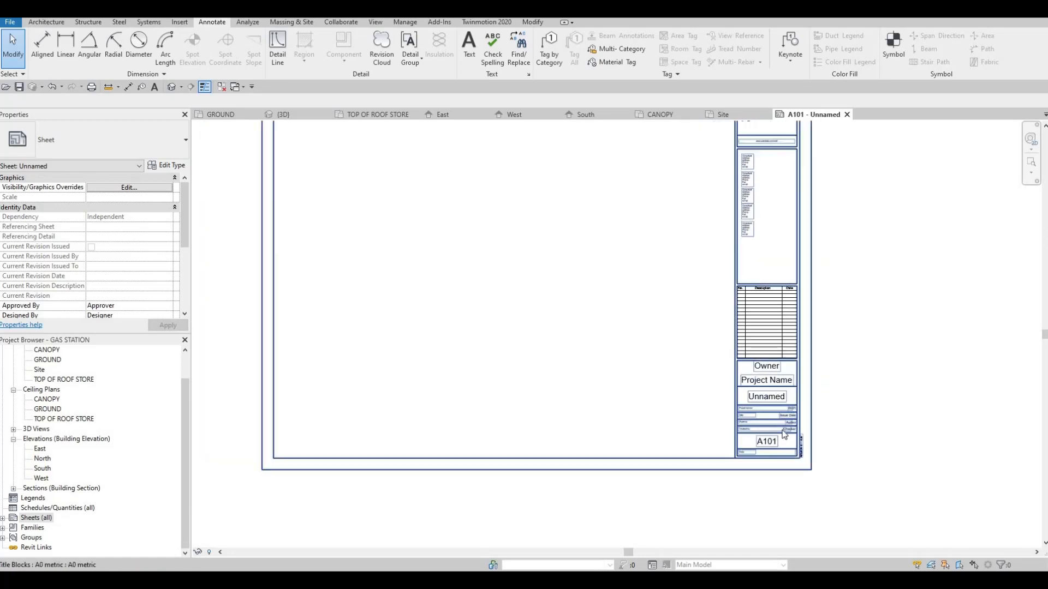
pyautogui.moveTo(764, 398); pyautogui.dragTo(782, 432, button='middle')
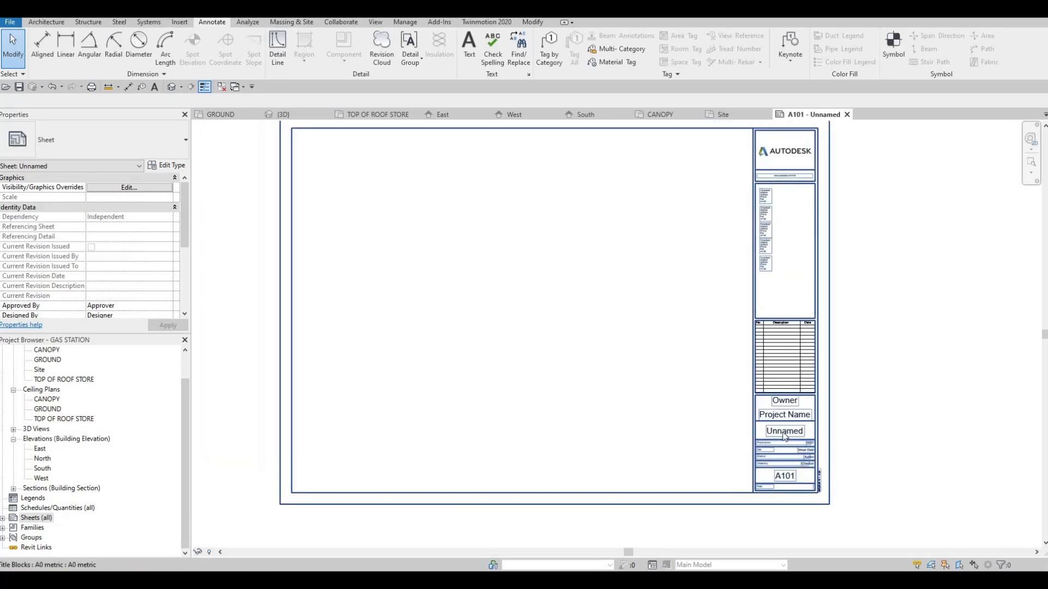
# - Rename sheet A101 as COVER SHEET in its title block
pyautogui.click(781, 434)
pyautogui.click(781, 432)
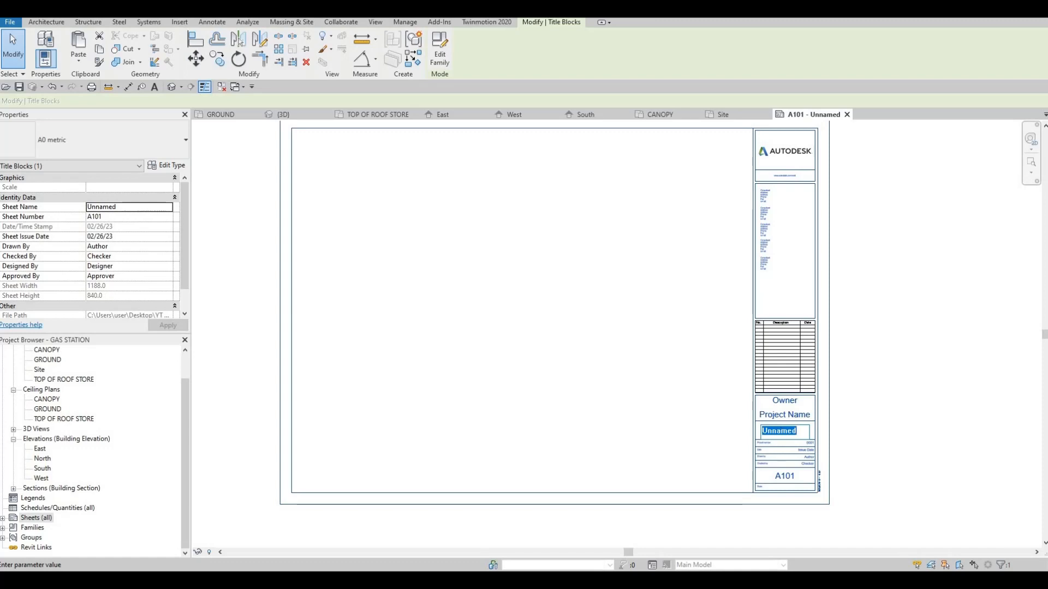
pyautogui.write('COVER')
pyautogui.write(' SHEETR')
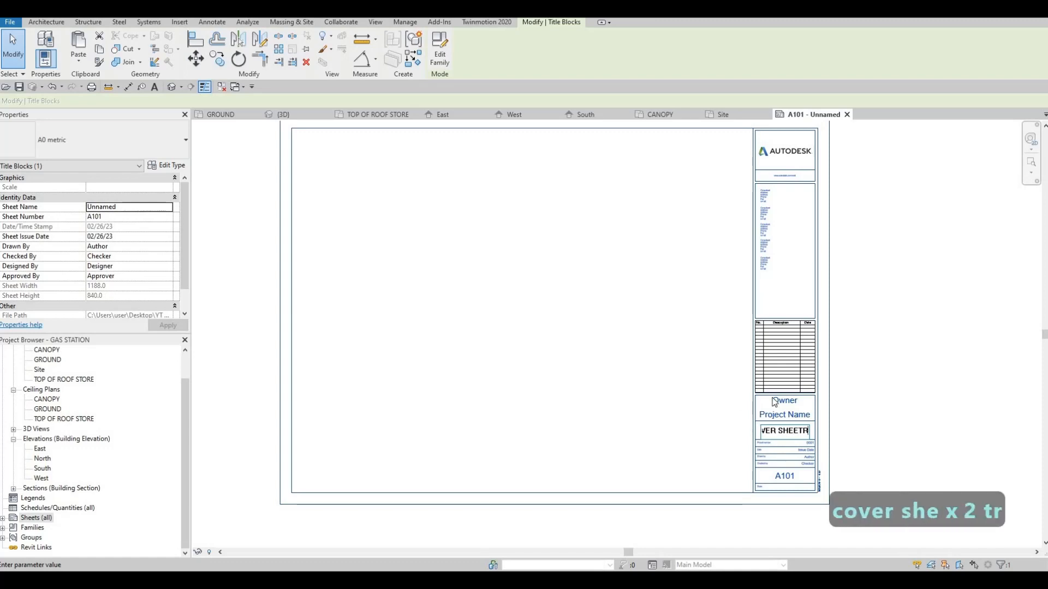
pyautogui.press('BackSpace')
pyautogui.click(741, 440)
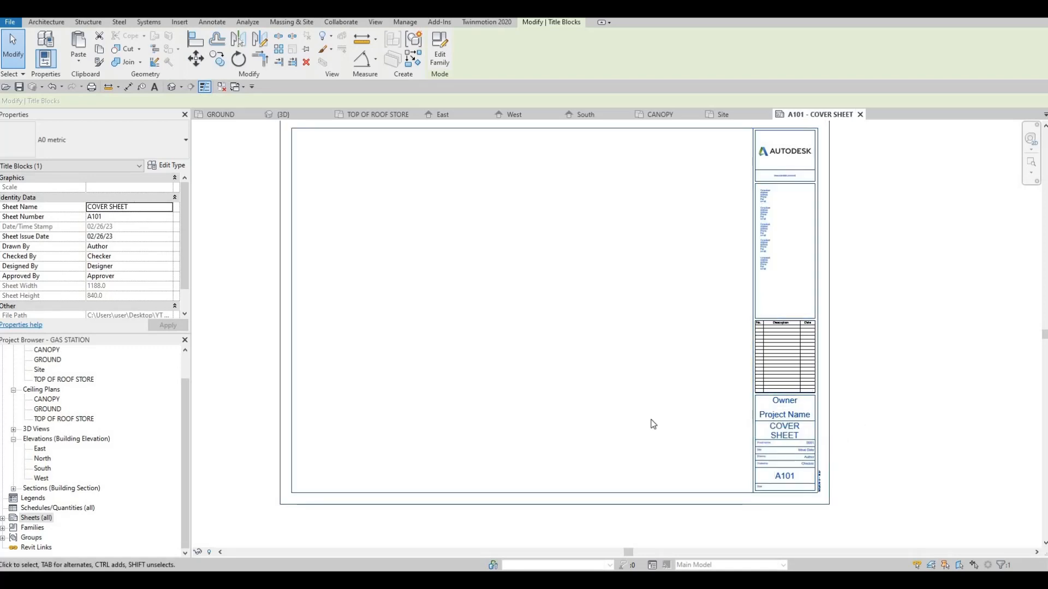
# - Create a second sheet with the A0 metric titleblock
pyautogui.rightClick(22, 518)
pyautogui.click(35, 517)
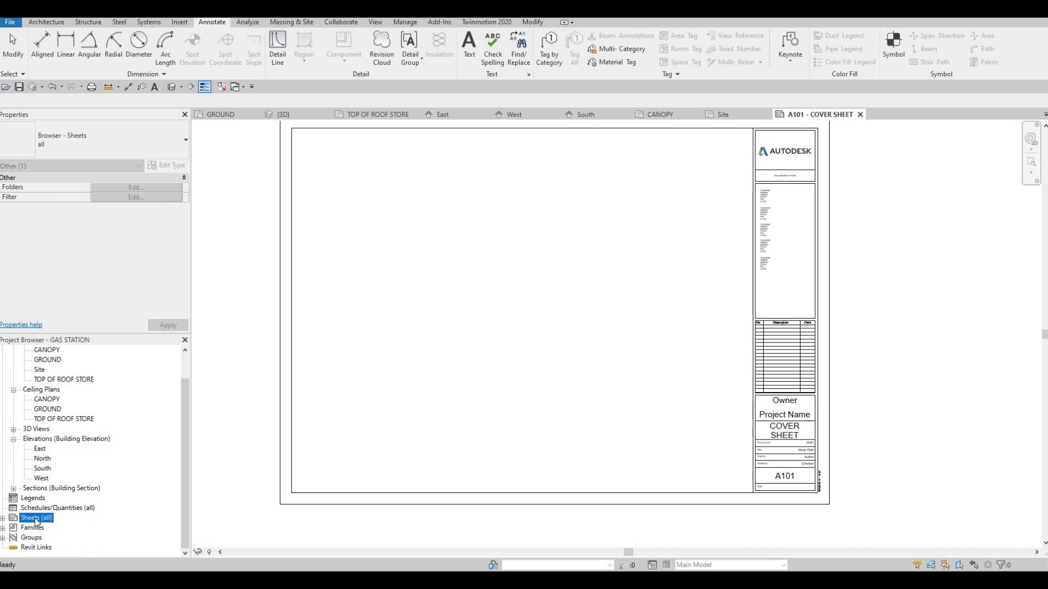
pyautogui.rightClick(42, 523)
pyautogui.click(82, 442)
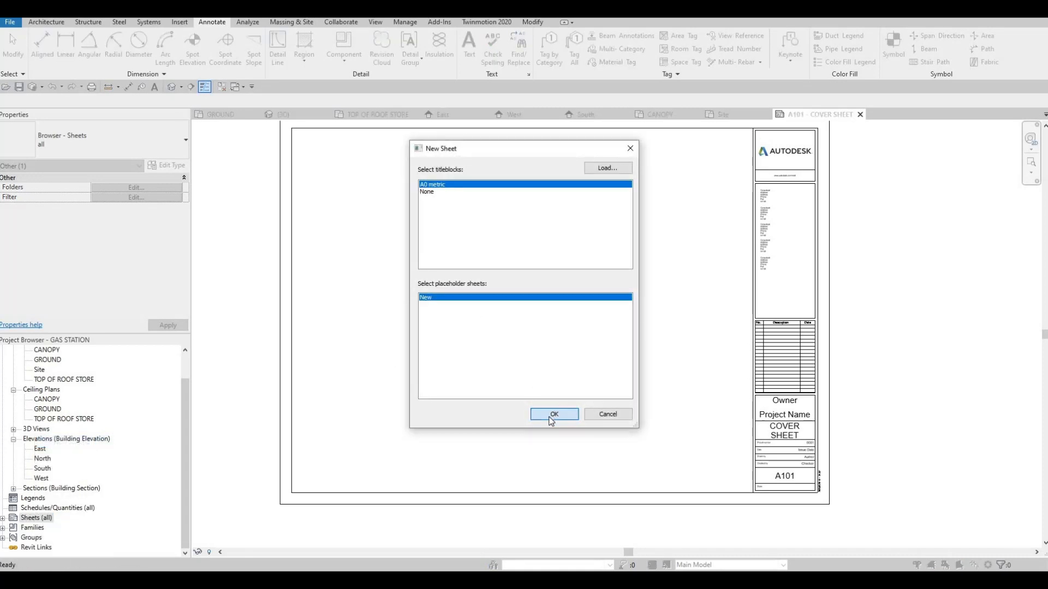
pyautogui.click(554, 416)
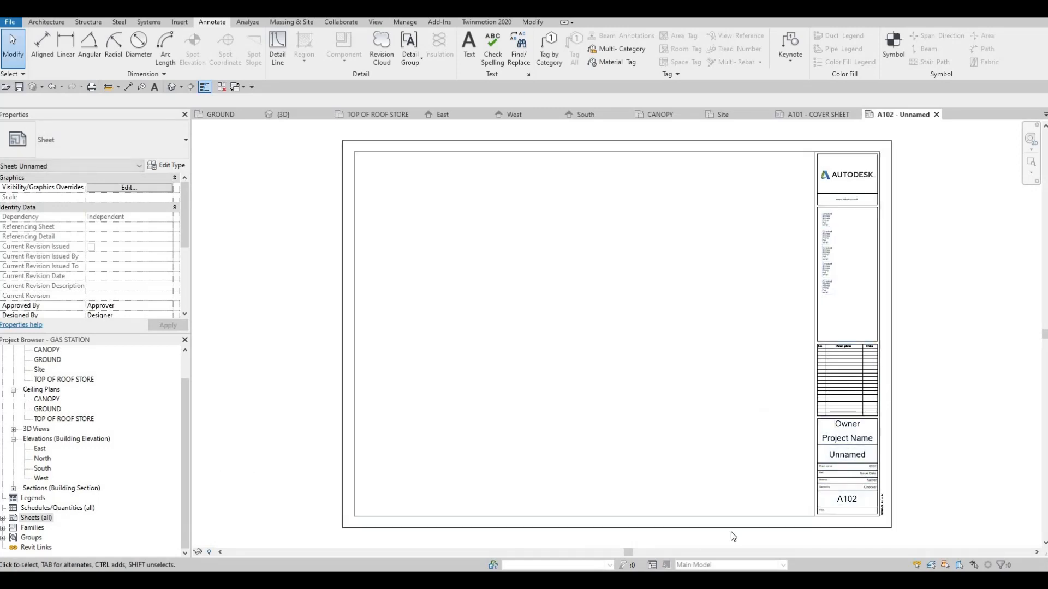
# - Return to the A101 cover sheet and set the title block's project name to GAS STATION
pyautogui.click(4, 519)
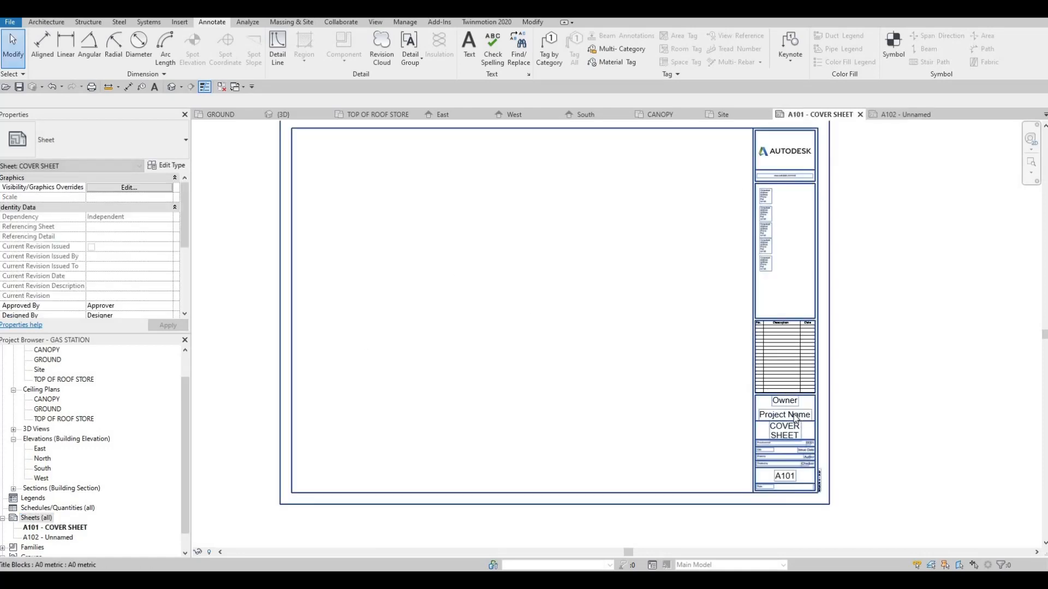
pyautogui.click(793, 413)
pyautogui.click(793, 413)
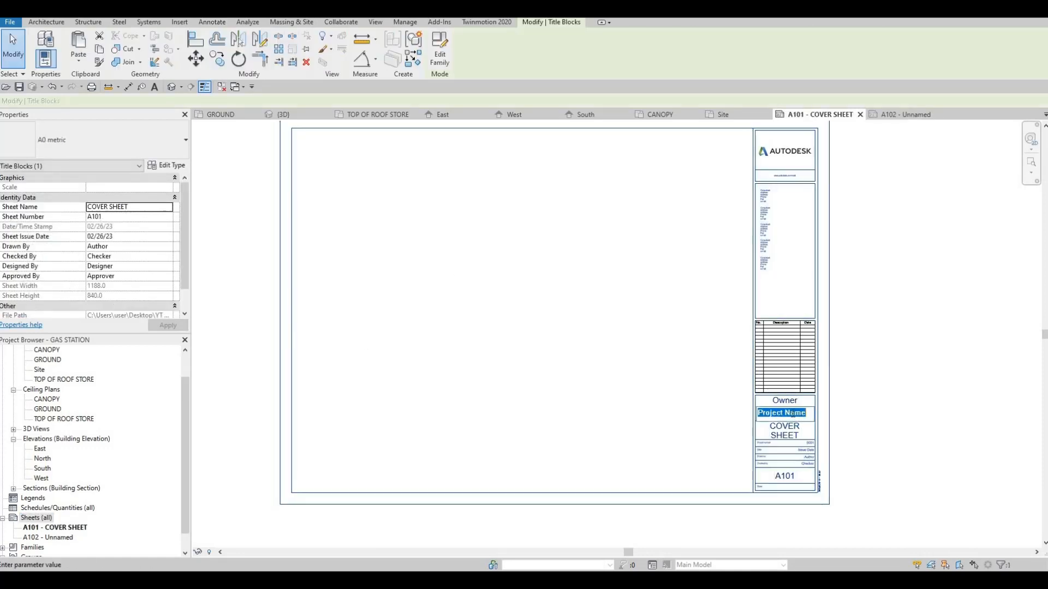
pyautogui.write('GAS ')
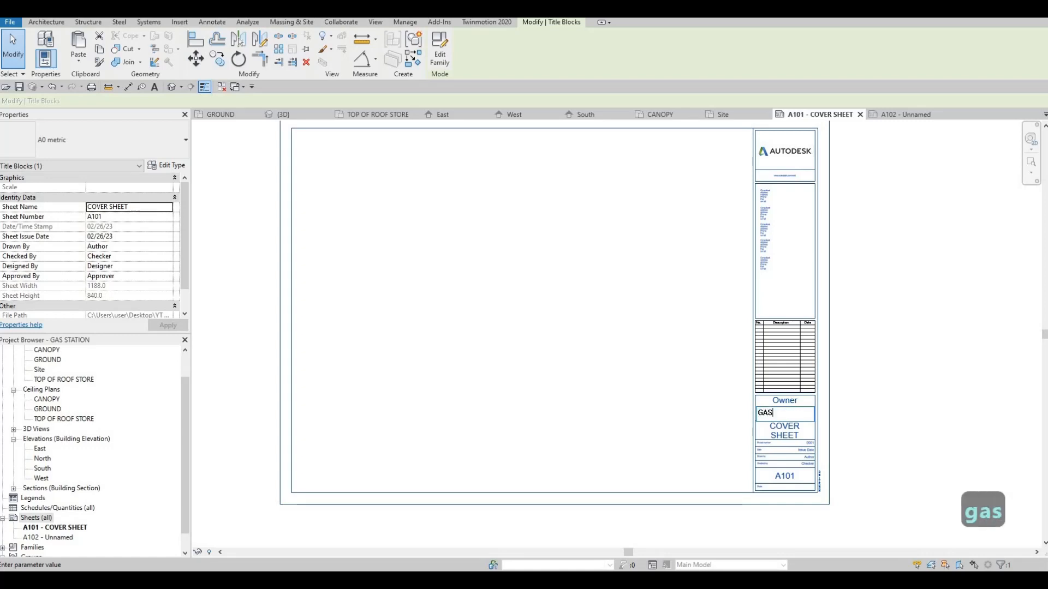
pyautogui.write('STA')
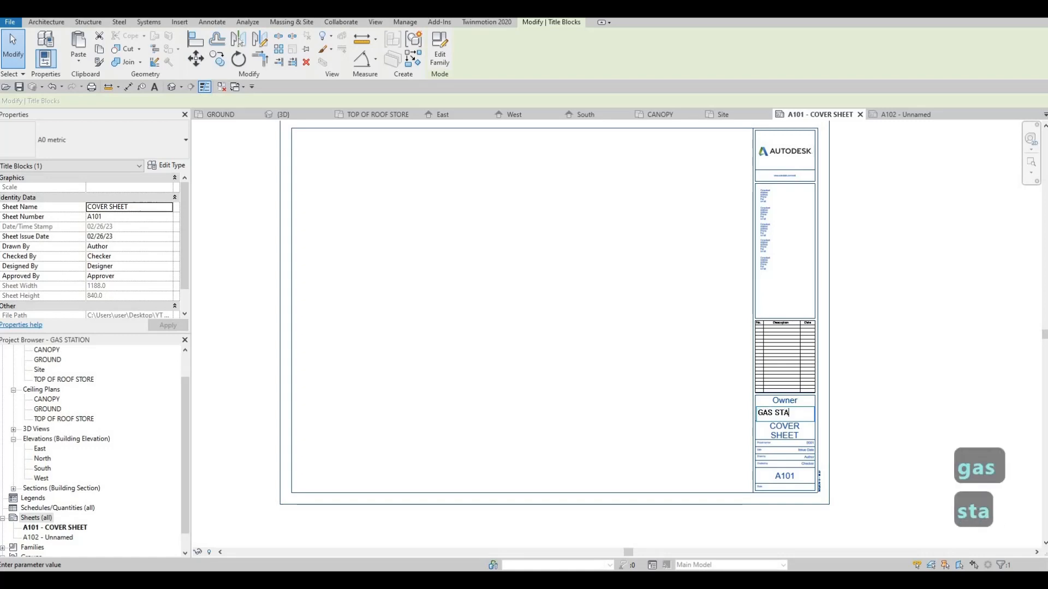
pyautogui.write('TION')
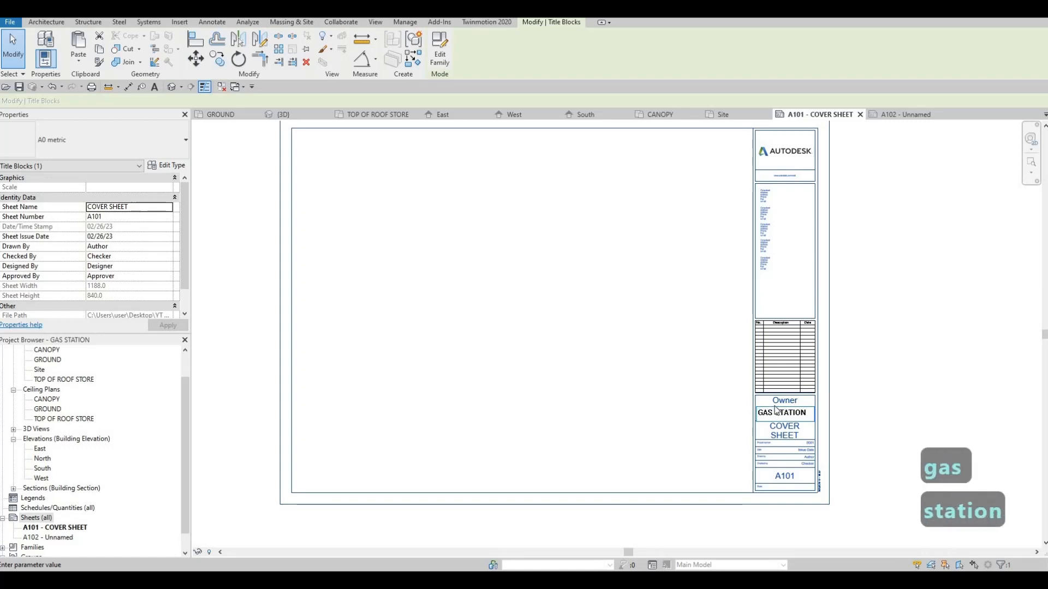
# - Set the title block's owner to ACD
pyautogui.click(773, 403)
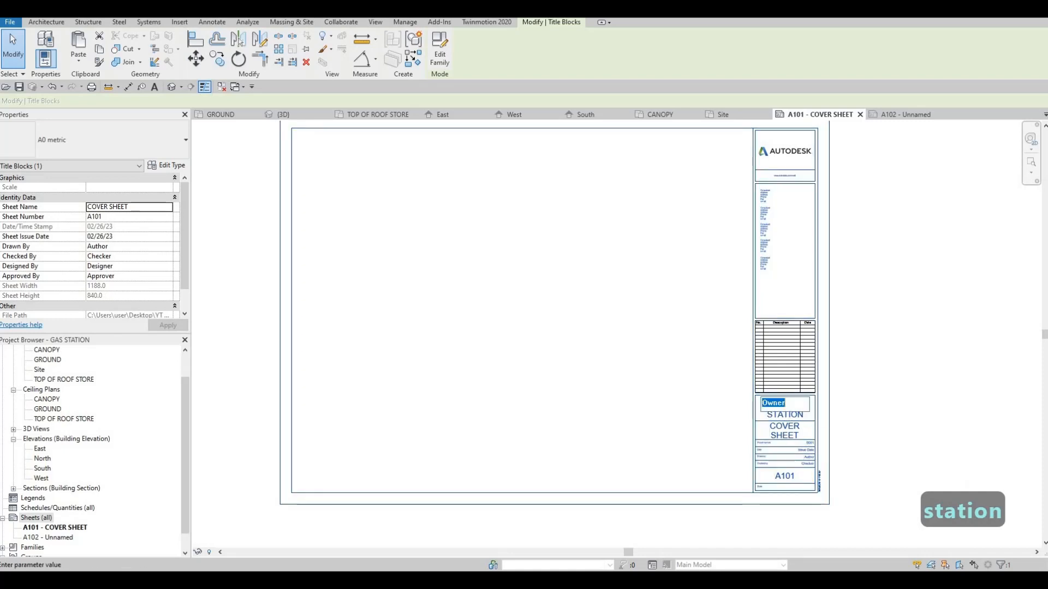
pyautogui.write('ACD')
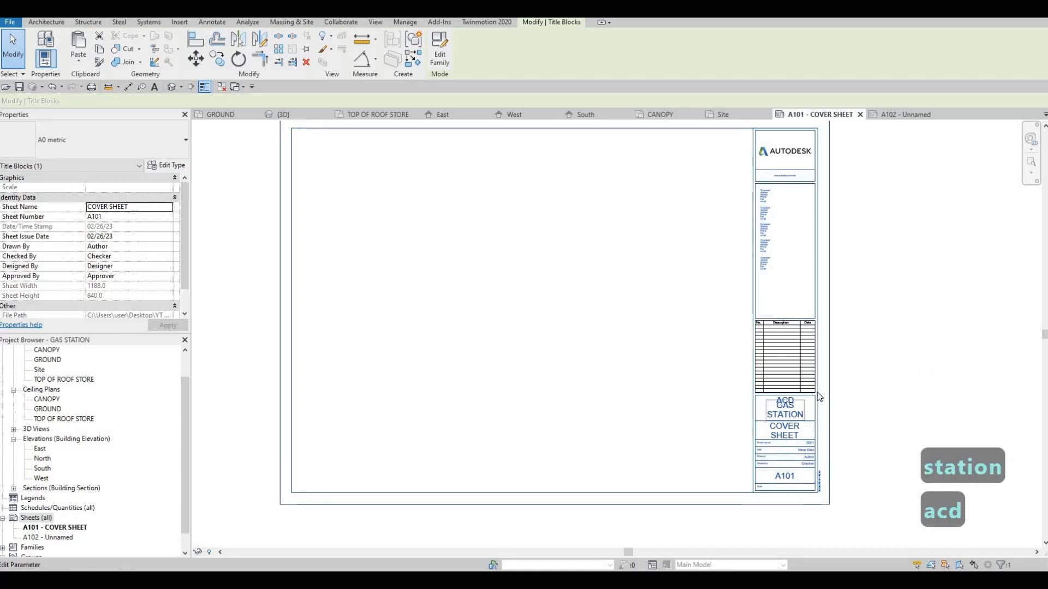
pyautogui.scroll(5, 775, 420)
pyautogui.press('Escape')
pyautogui.scroll(-2, 804, 363)
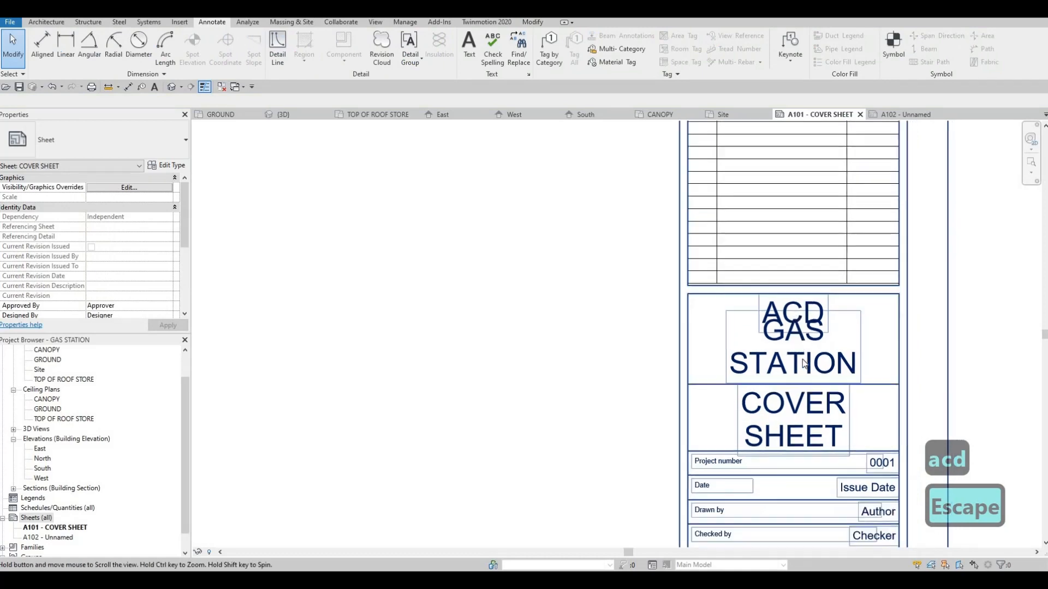
# - Open the A0 metric title block family for editing and nudge its Client Name label slightly upward
pyautogui.click(801, 360)
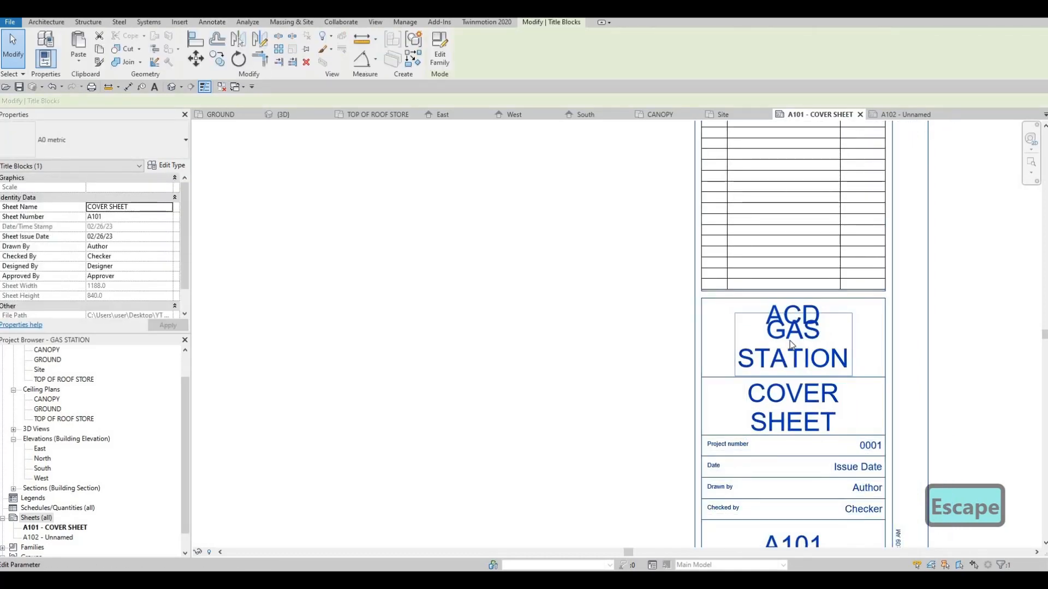
pyautogui.press('Escape')
pyautogui.click(693, 295)
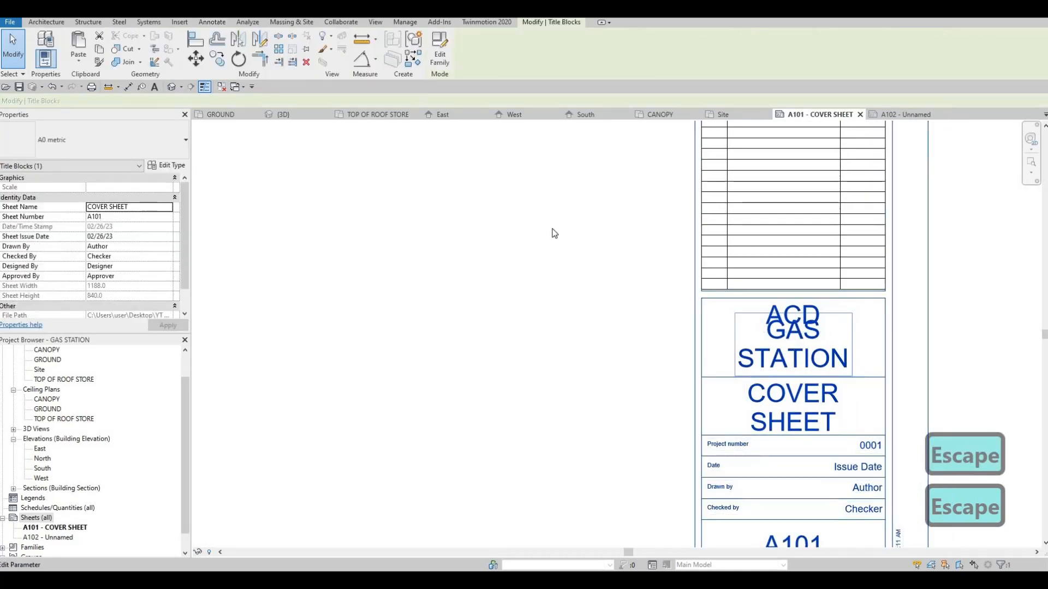
pyautogui.click(439, 54)
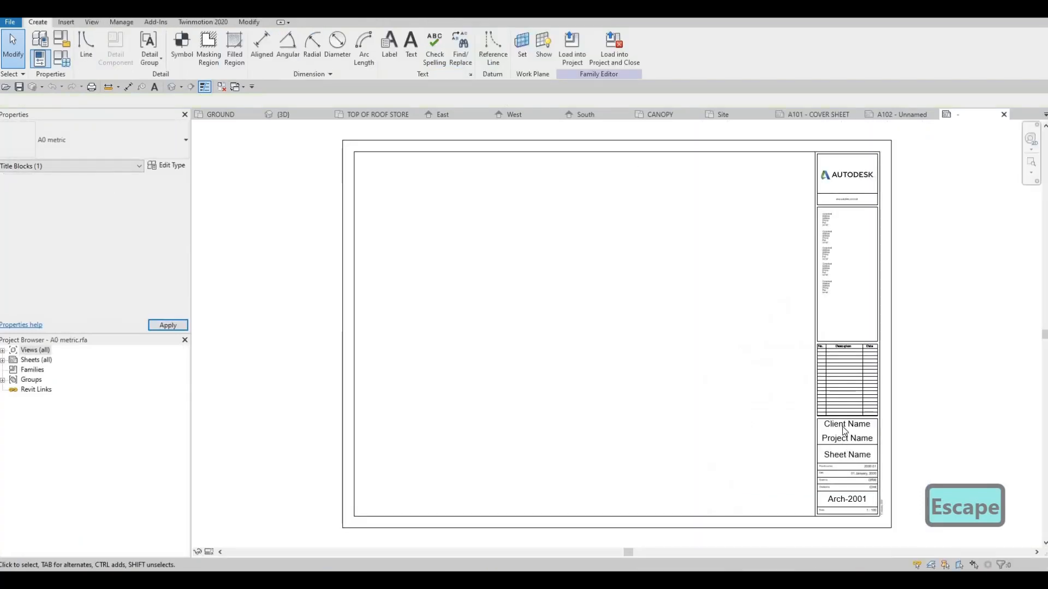
pyautogui.scroll(2, 840, 428)
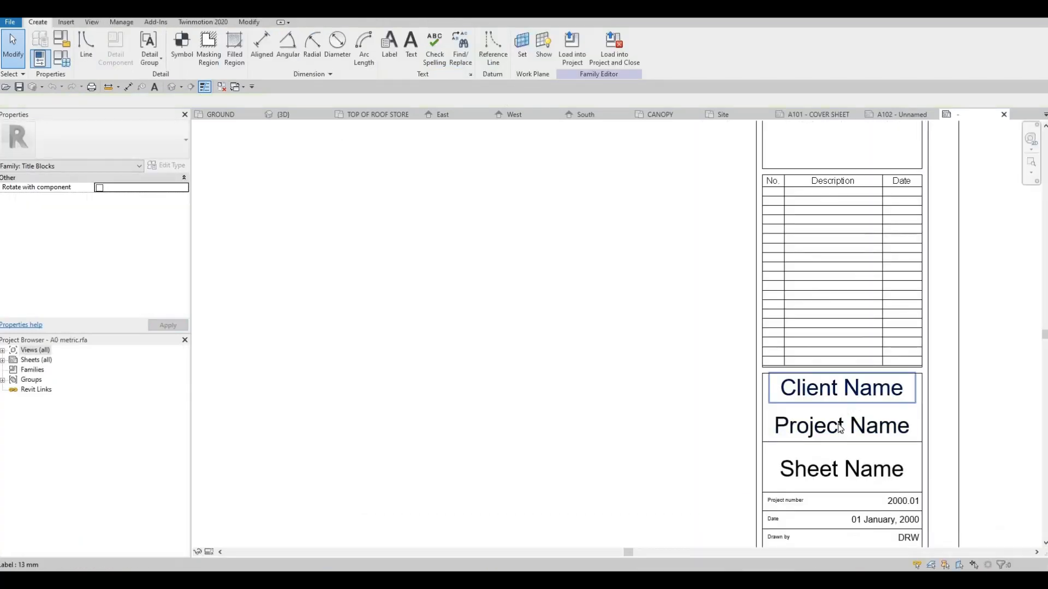
pyautogui.click(846, 396)
pyautogui.press('Up')
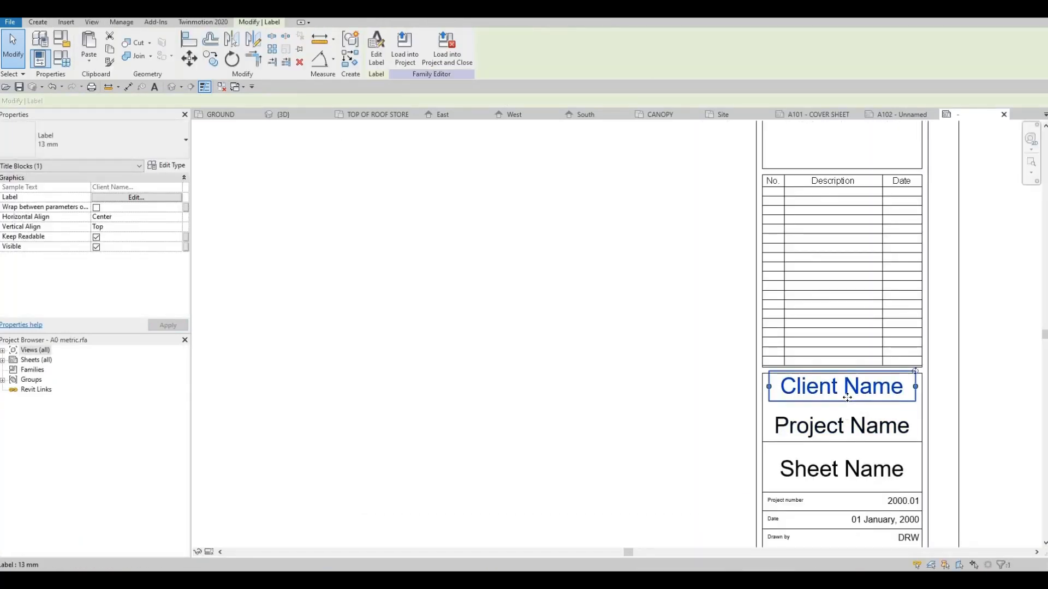
pyautogui.press('Up')
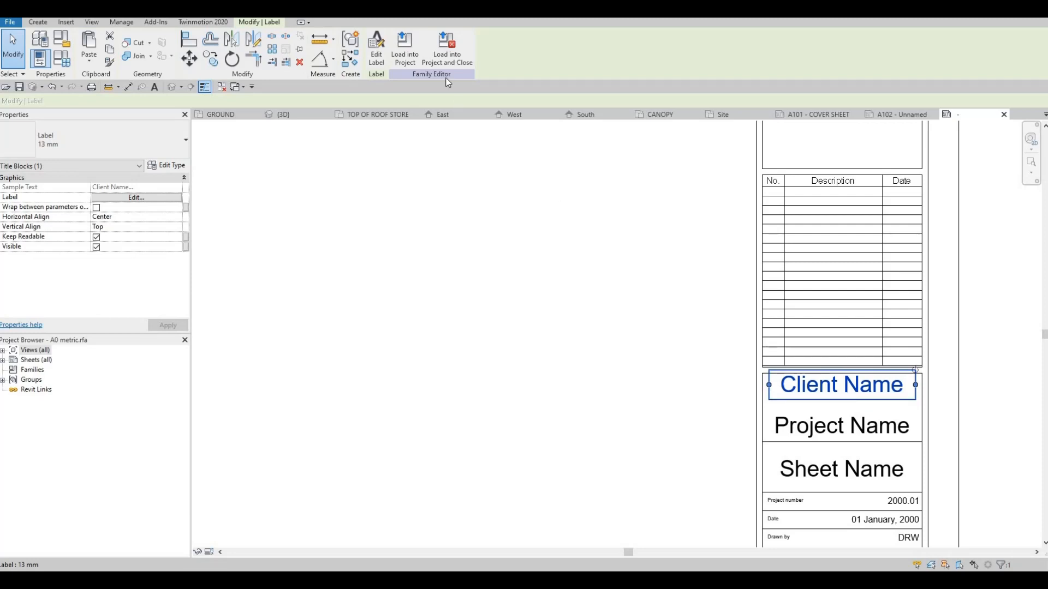
# - Load the edited A0 metric family back into the project and close it, overwriting the existing version and its parameter values
pyautogui.click(546, 289)
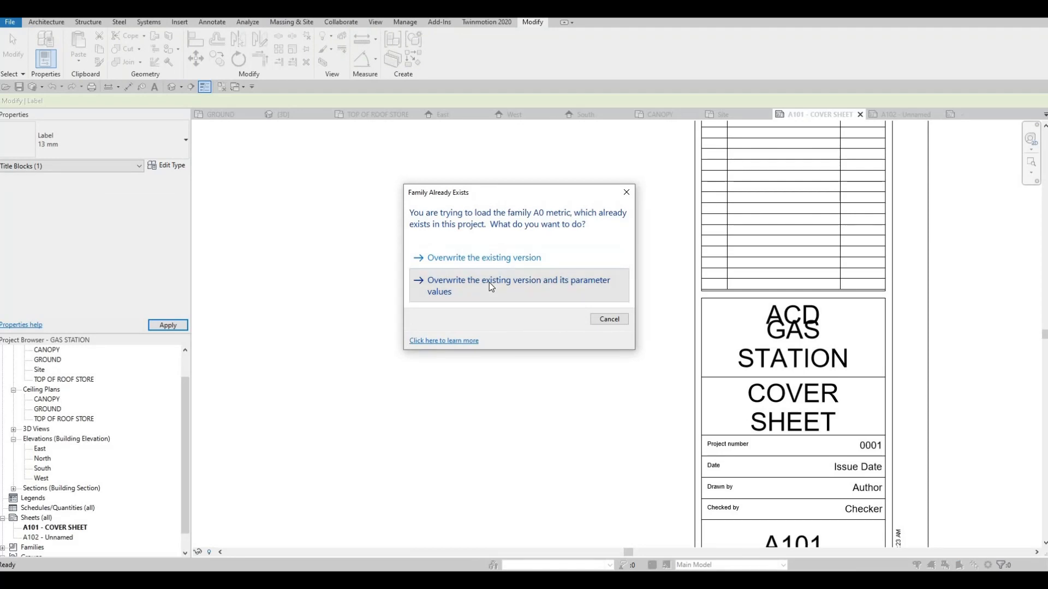
pyautogui.click(489, 283)
pyautogui.scroll(-3, 902, 334)
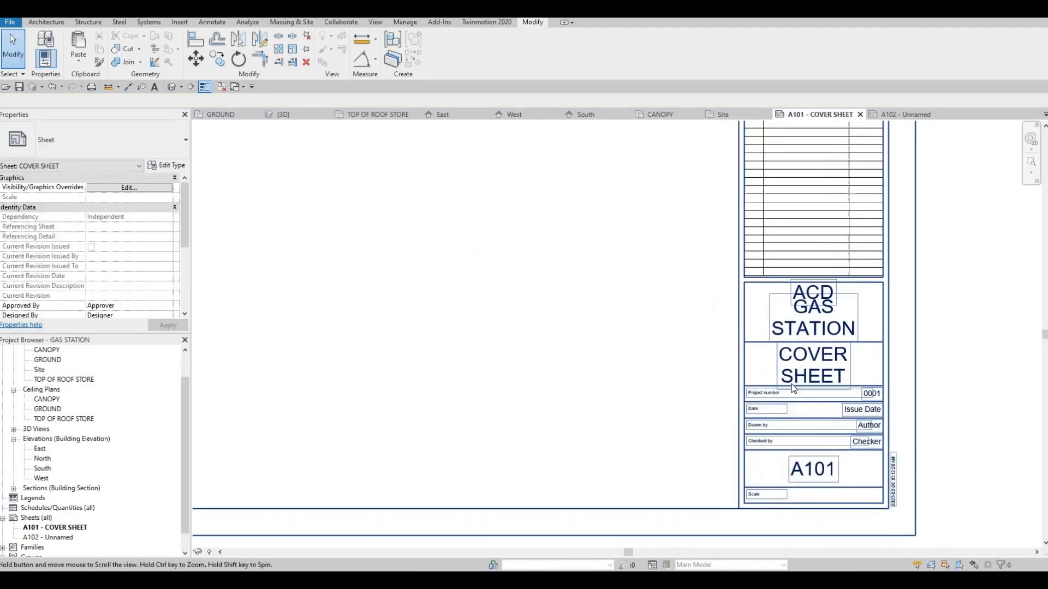
pyautogui.scroll(-1, 901, 334)
pyautogui.scroll(2, 696, 350)
pyautogui.moveTo(696, 349); pyautogui.dragTo(614, 354, button='middle')
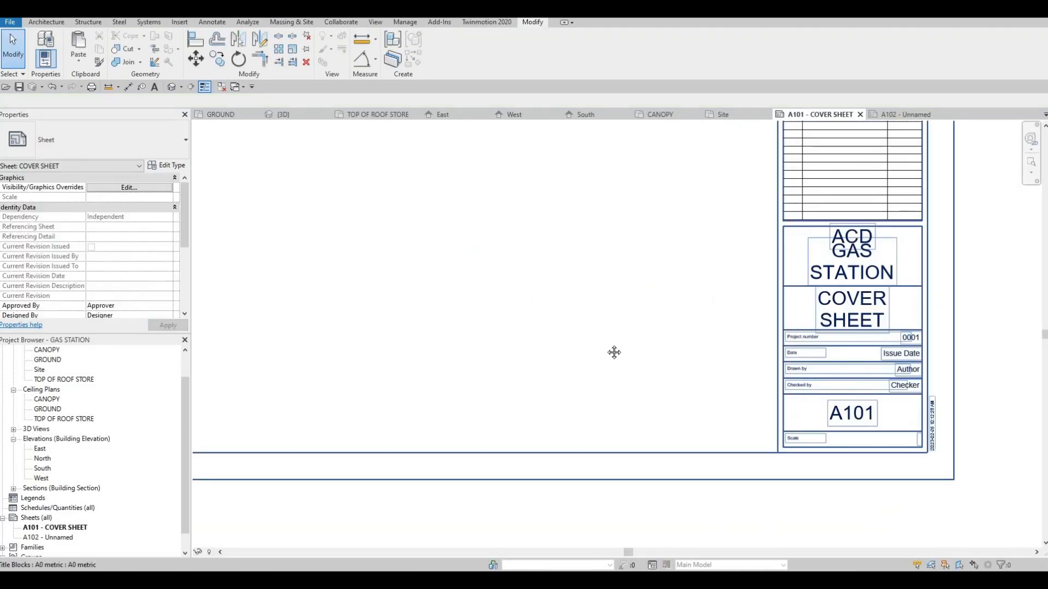
pyautogui.scroll(-2, 613, 353)
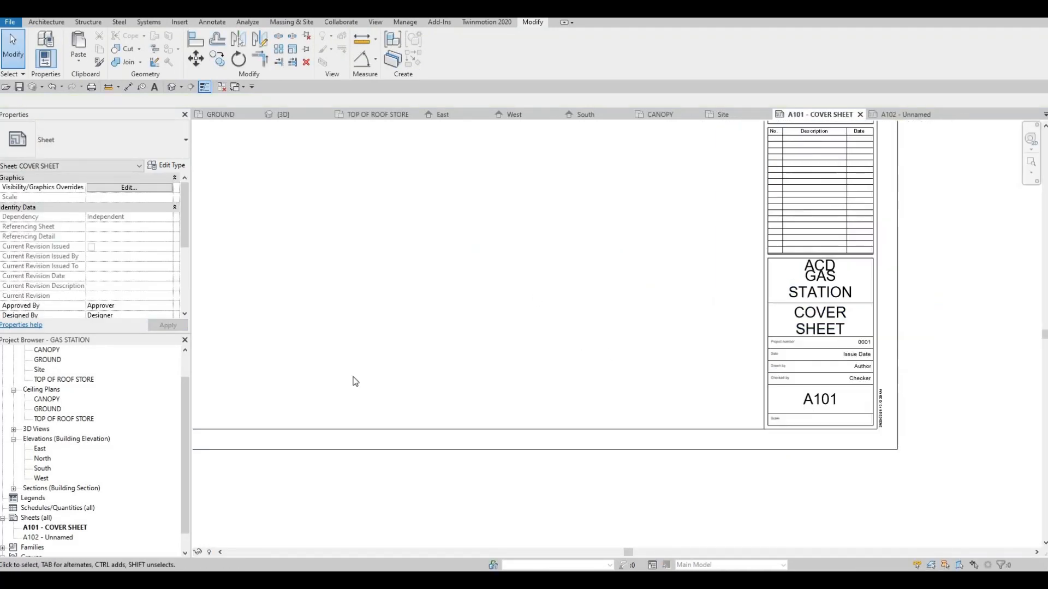
# - Open sheet A102 and rename it SITE PLAN
pyautogui.doubleClick(52, 538)
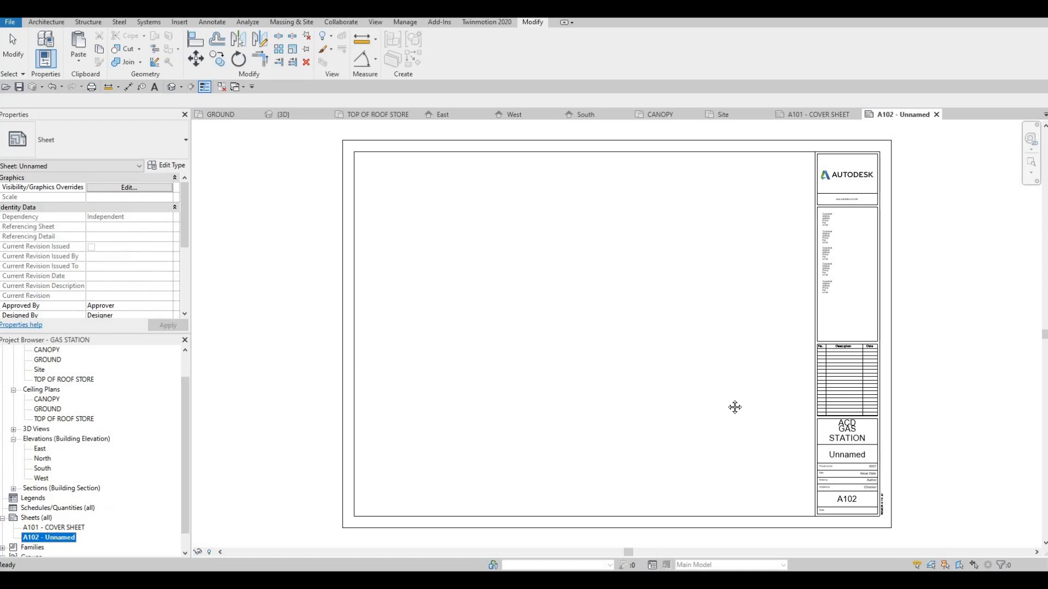
pyautogui.moveTo(735, 407); pyautogui.dragTo(697, 402, button='middle')
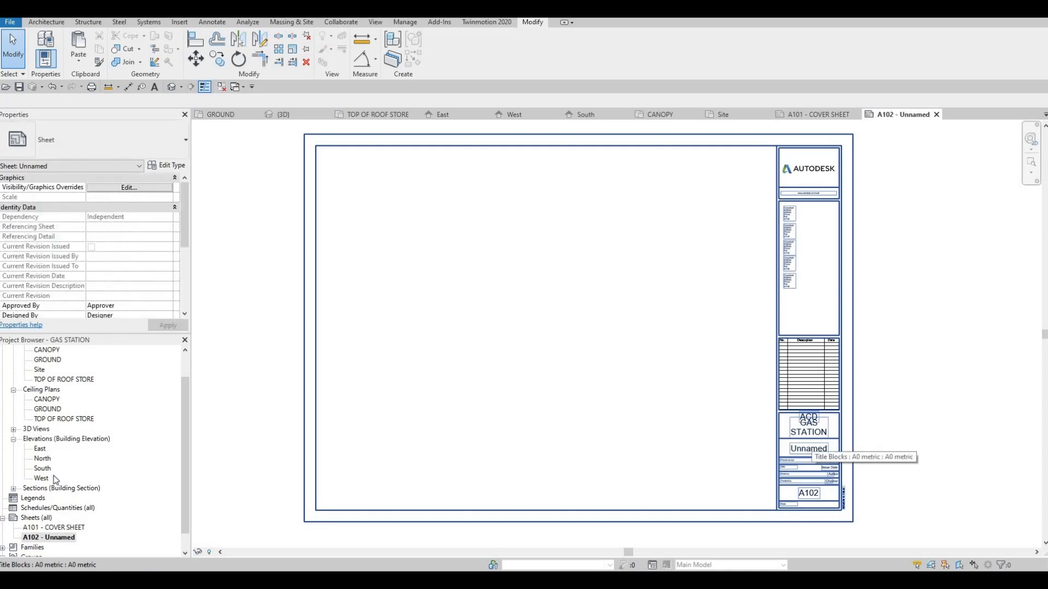
pyautogui.click(64, 542)
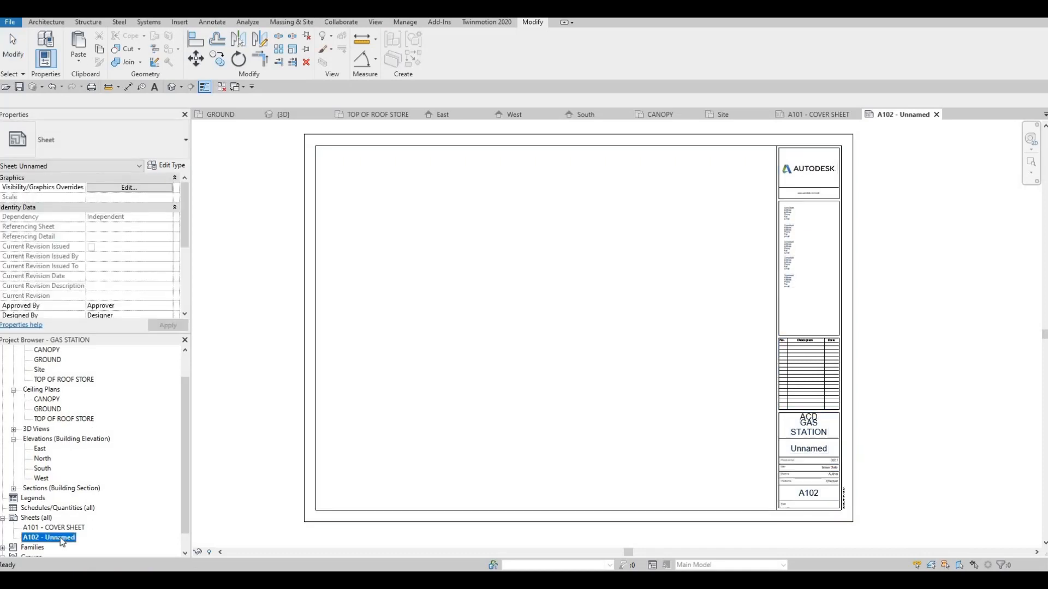
pyautogui.press('F2')
pyautogui.press('Tab')
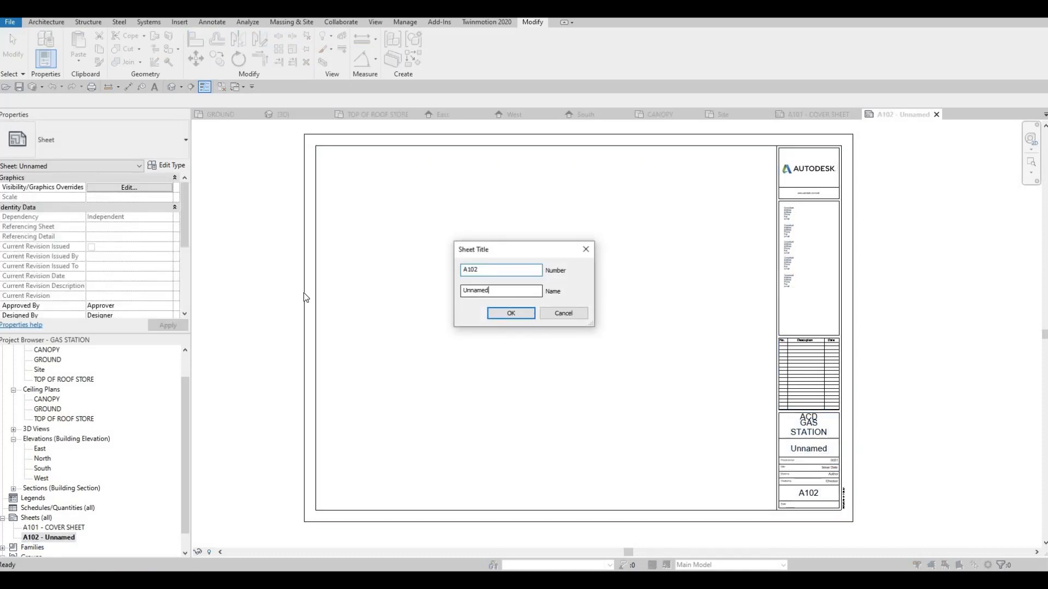
pyautogui.write('S')
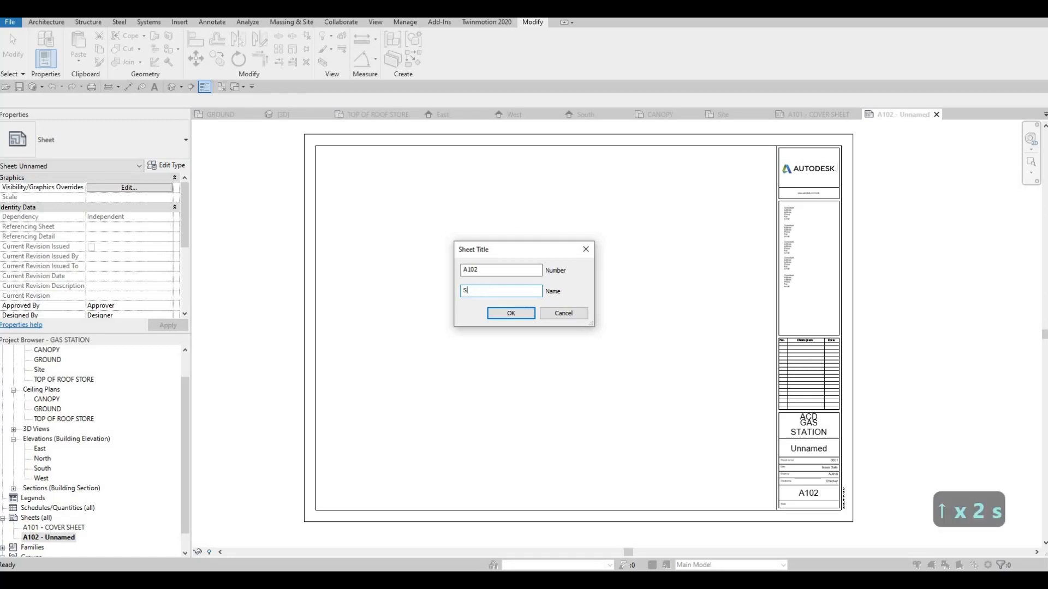
pyautogui.write('ITE PLAN')
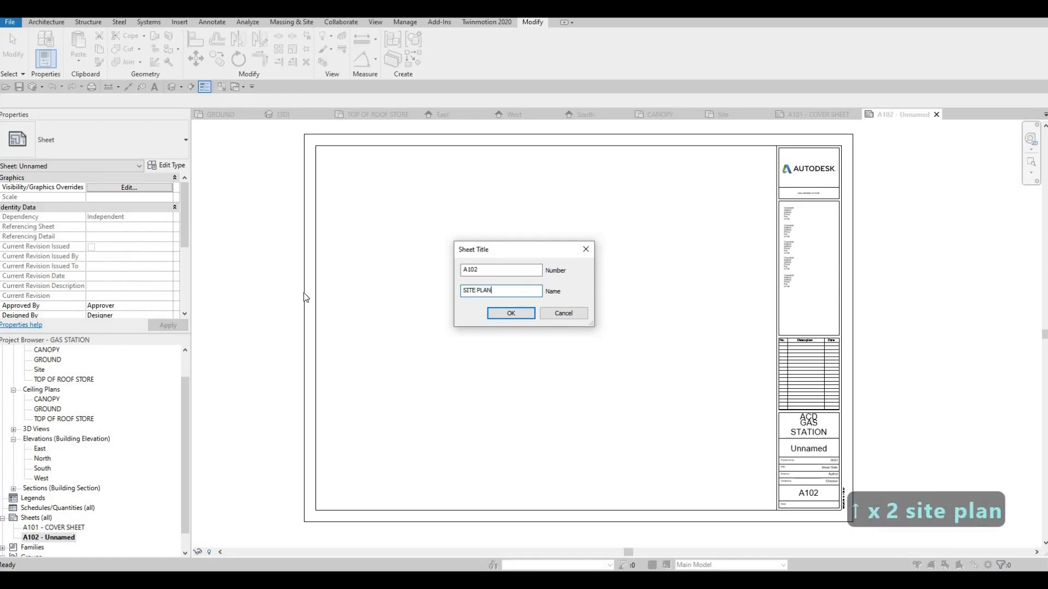
pyautogui.press('Return')
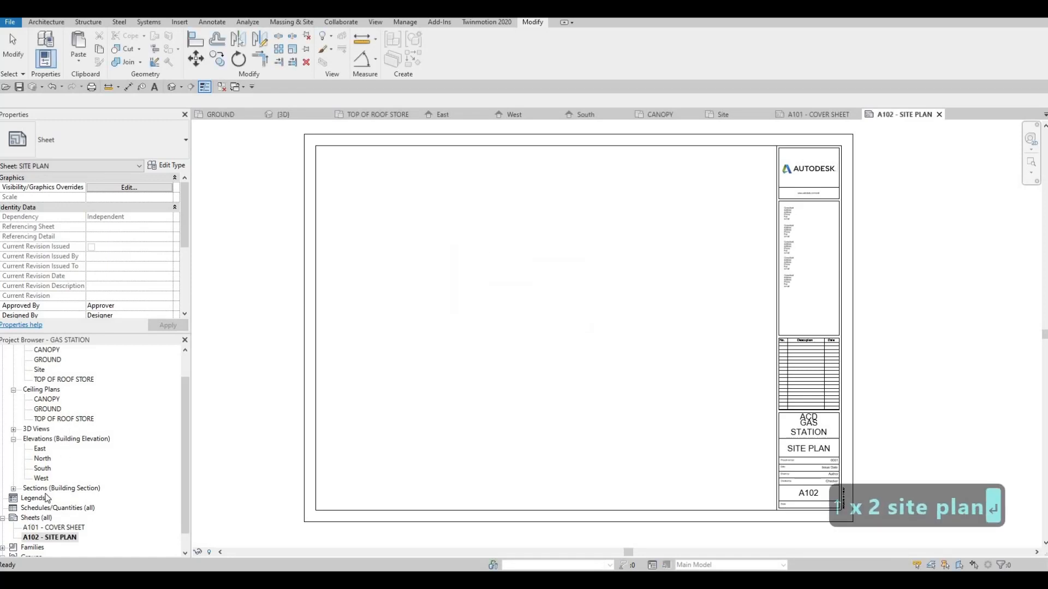
# - Create a third sheet with the A0 metric titleblock
pyautogui.rightClick(37, 518)
pyautogui.click(51, 440)
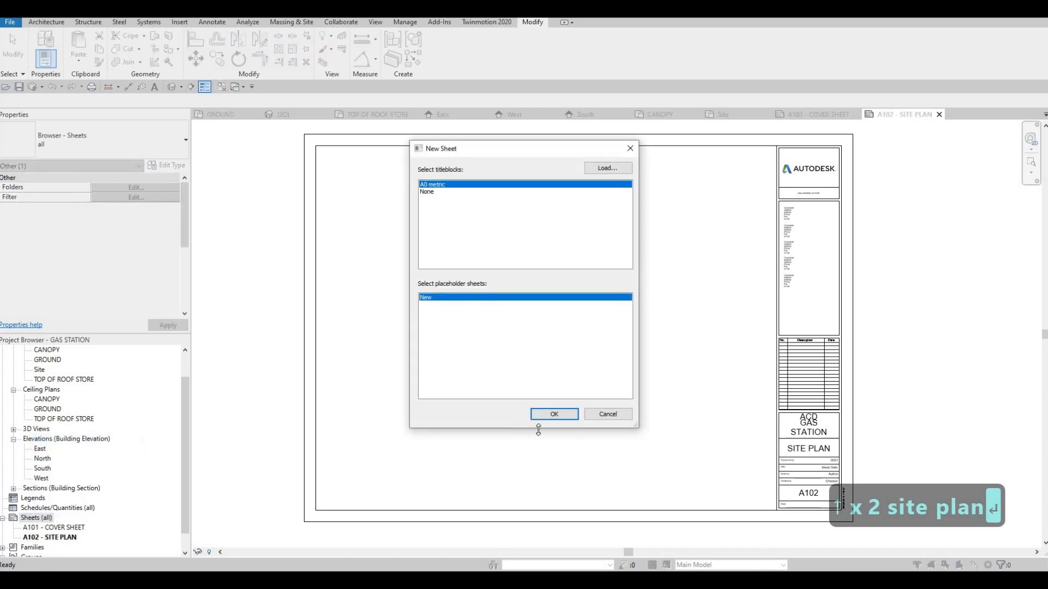
pyautogui.press('Return')
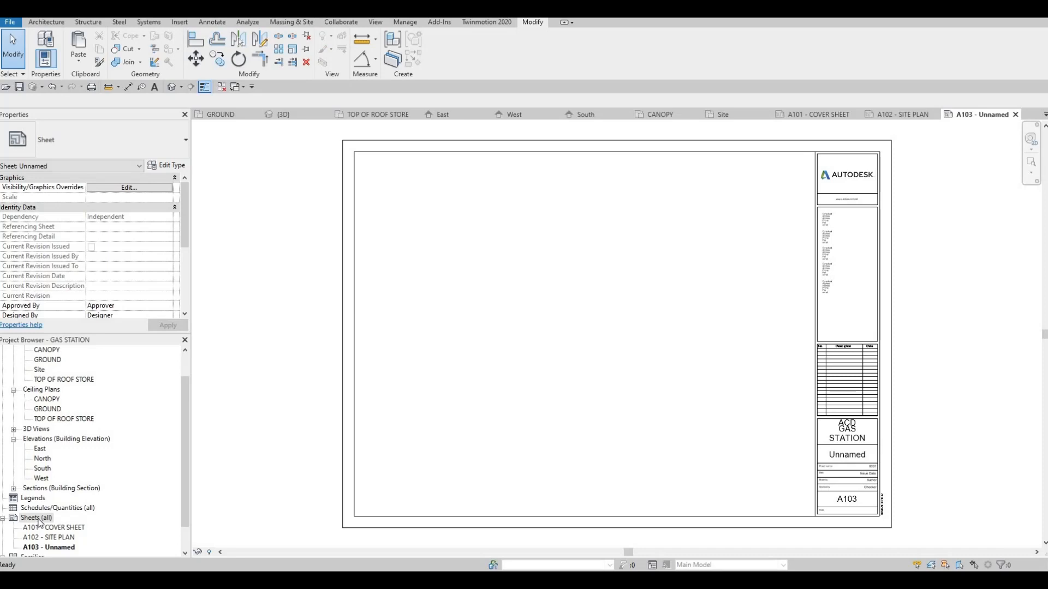
# - Rename sheet A103 as FLOOR PLAN
pyautogui.click(62, 548)
pyautogui.click(62, 548)
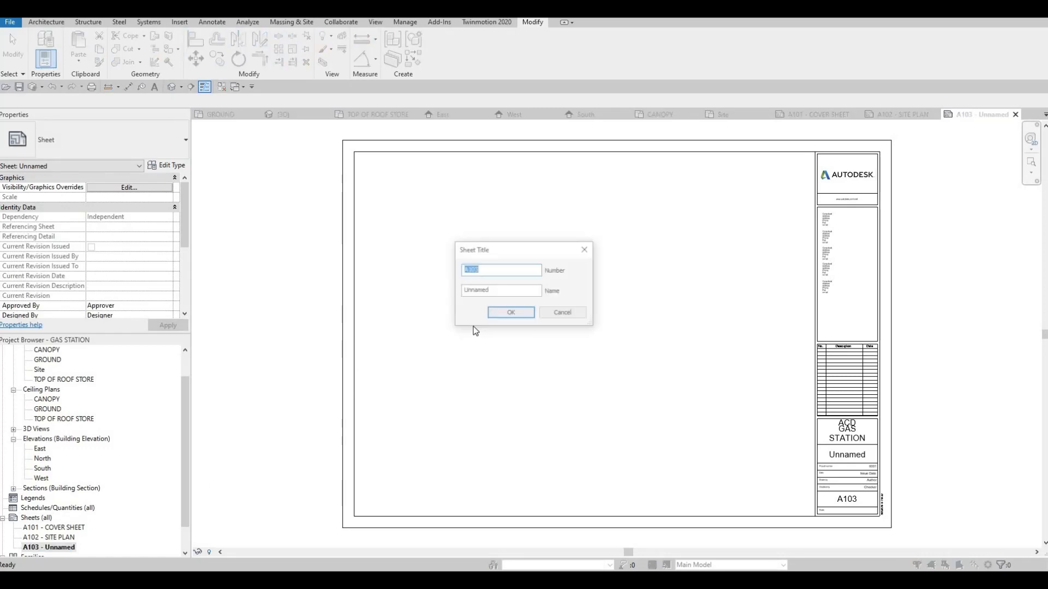
pyautogui.press('Tab')
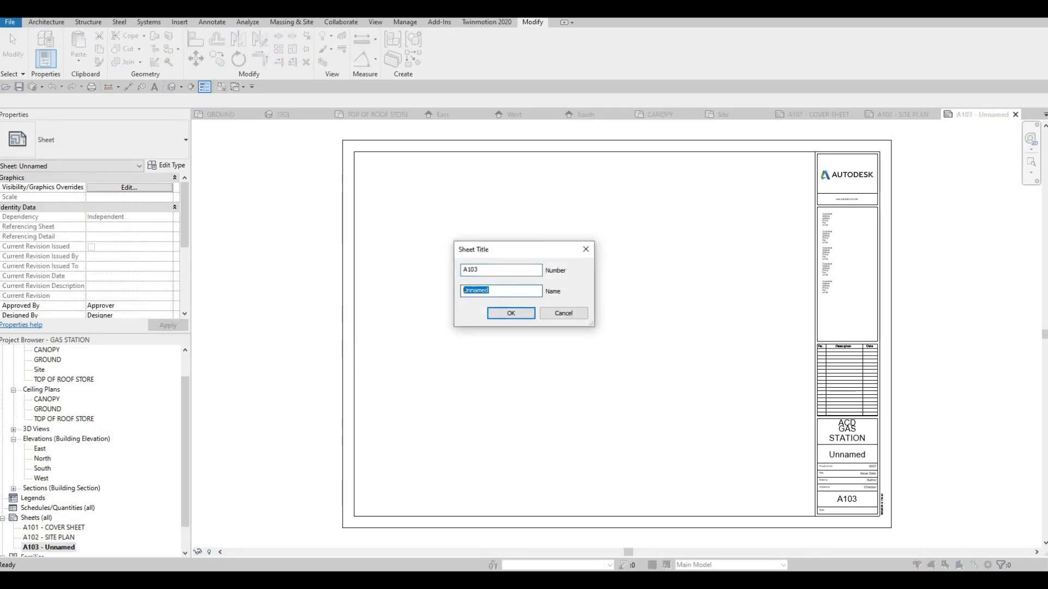
pyautogui.write('FLOOR PLAN')
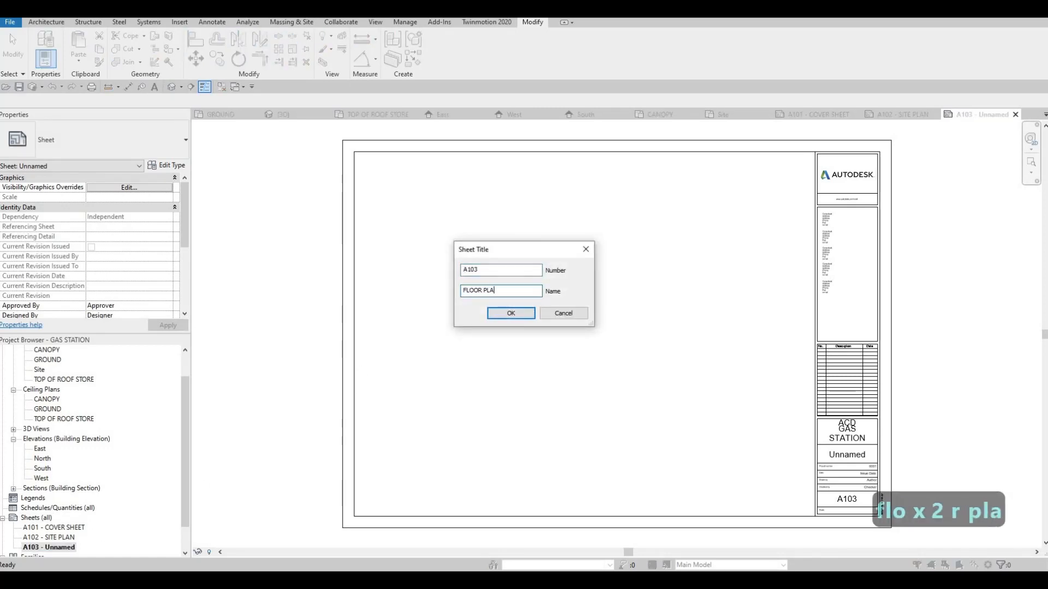
pyautogui.click(512, 313)
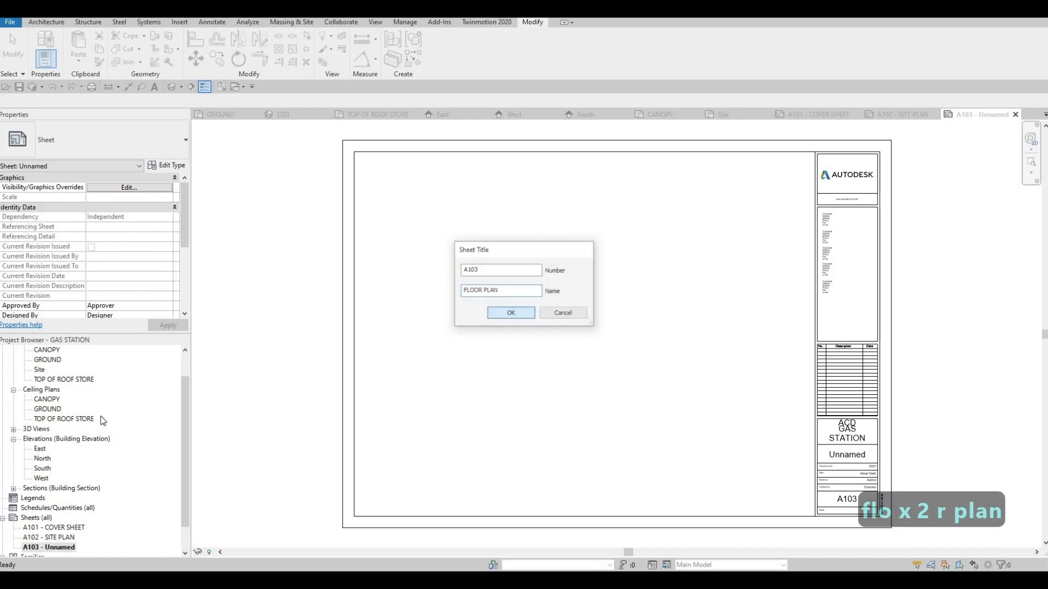
# - Create two more sheets, A104 and A105, with the A0 metric titleblock
pyautogui.scroll(-2, 66, 469)
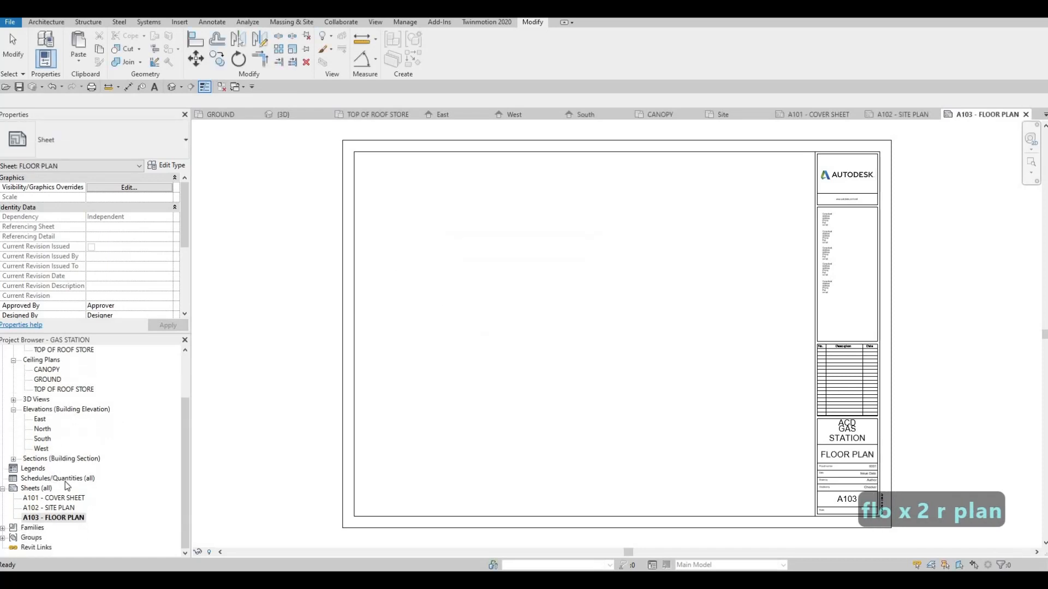
pyautogui.rightClick(55, 518)
pyautogui.click(33, 488)
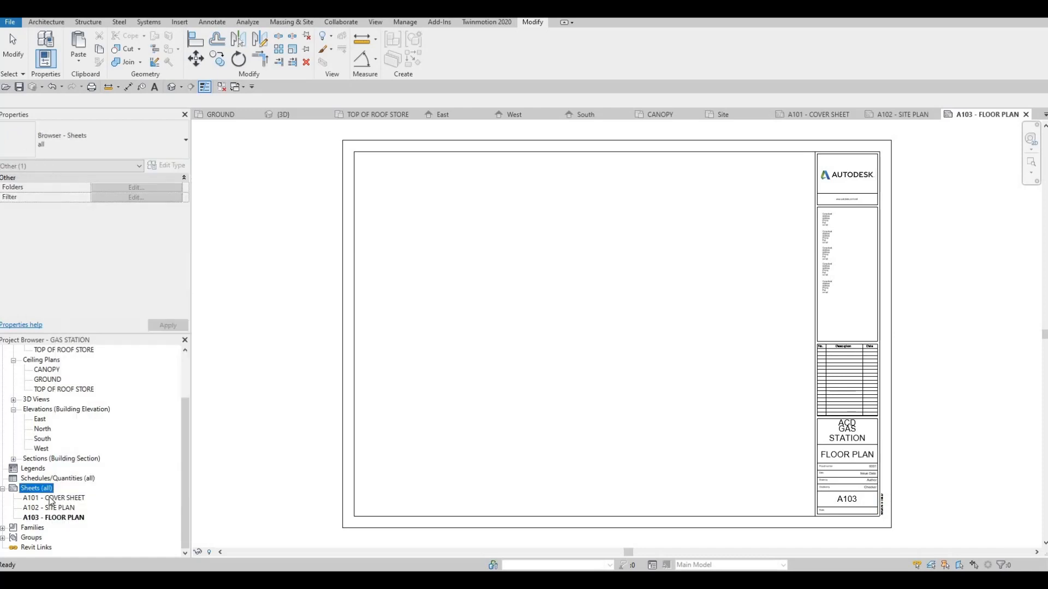
pyautogui.rightClick(30, 488)
pyautogui.press('Down')
pyautogui.press('Return')
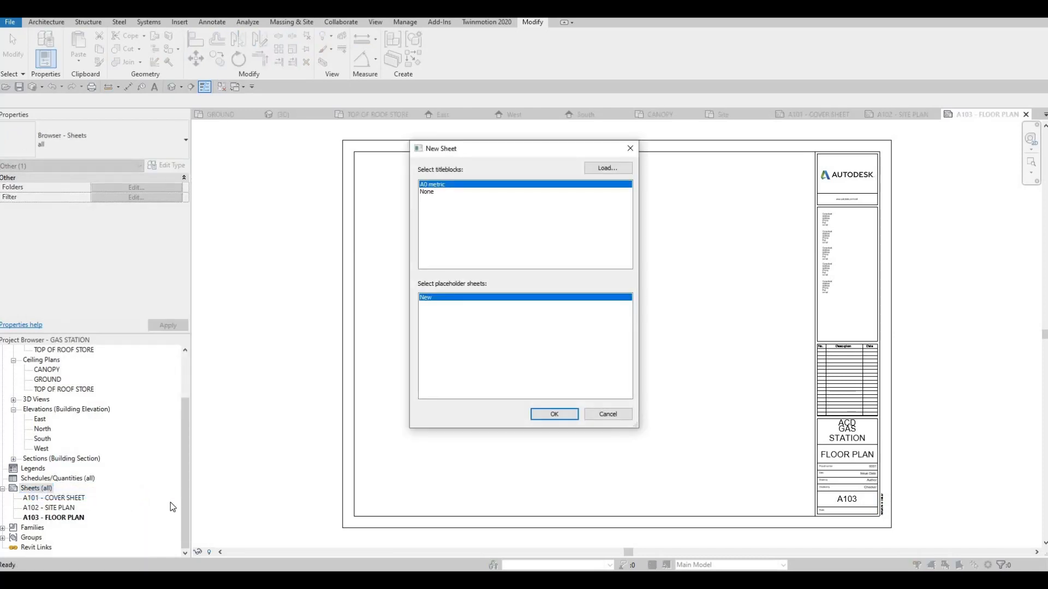
pyautogui.press('Return')
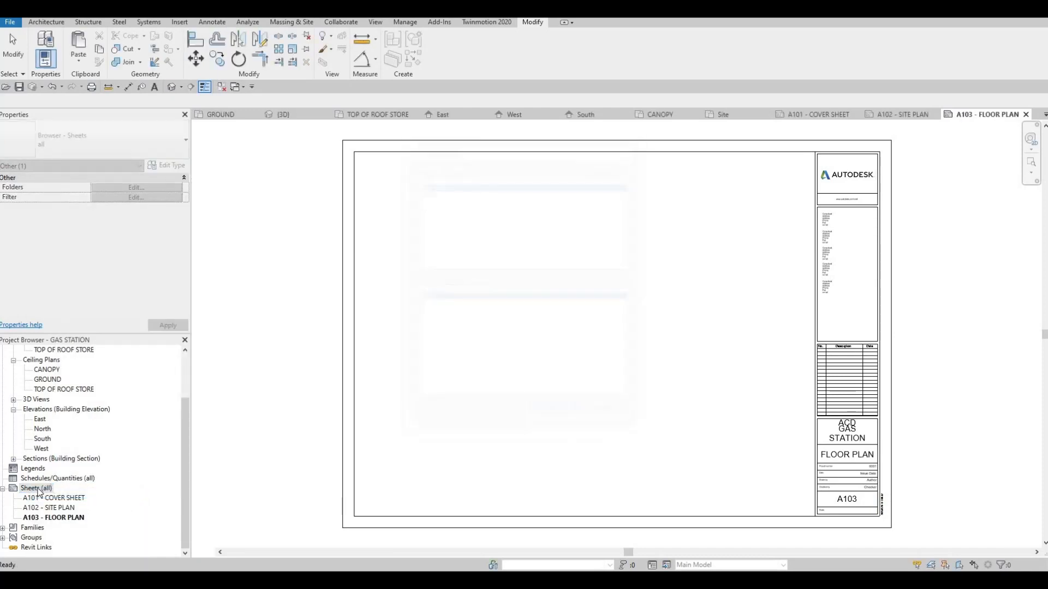
pyautogui.click(33, 488)
pyautogui.rightClick(36, 488)
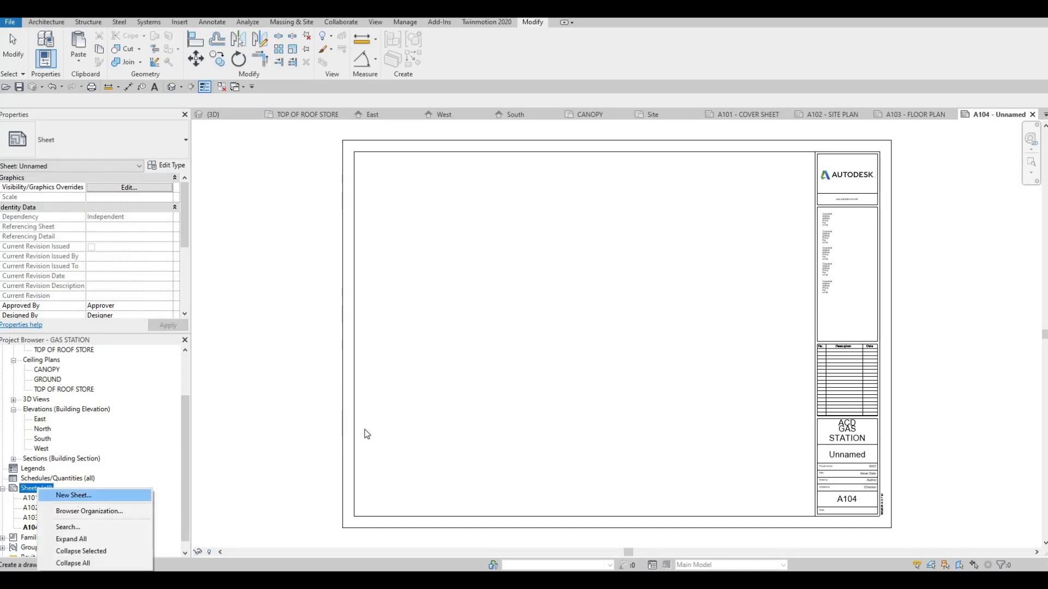
pyautogui.press('Return')
pyautogui.press('Return')
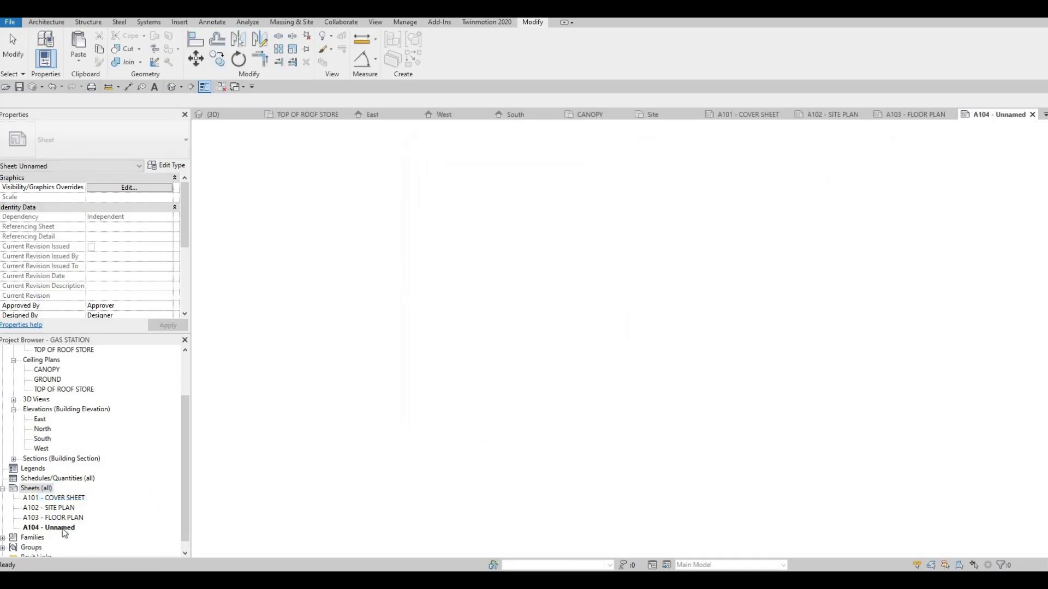
# - Rename sheet A104 as ELEVATION
pyautogui.click(69, 531)
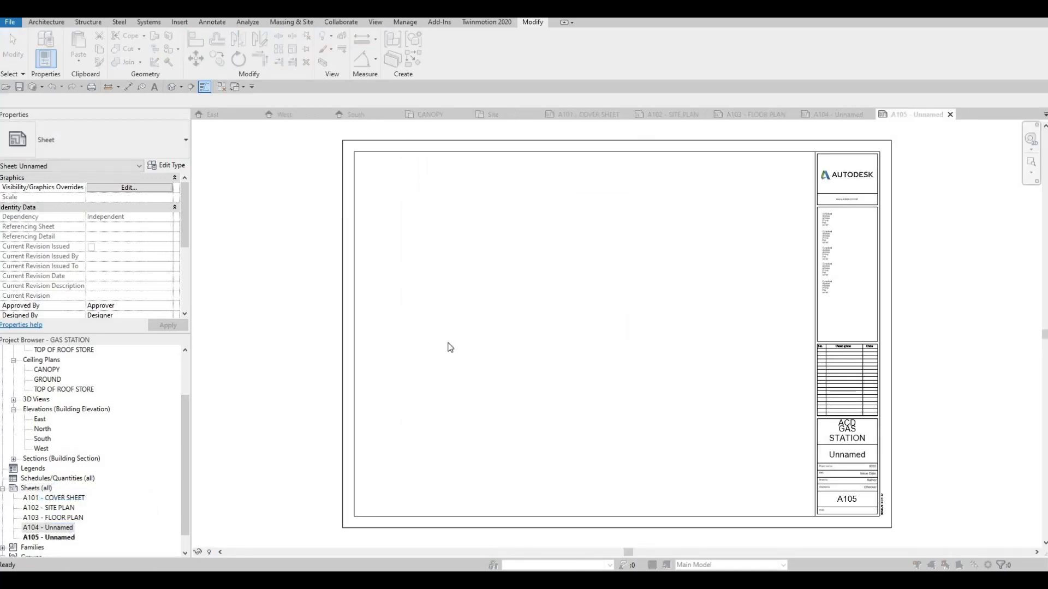
pyautogui.press('F2')
pyautogui.press('Tab')
pyautogui.write('ELEVATO')
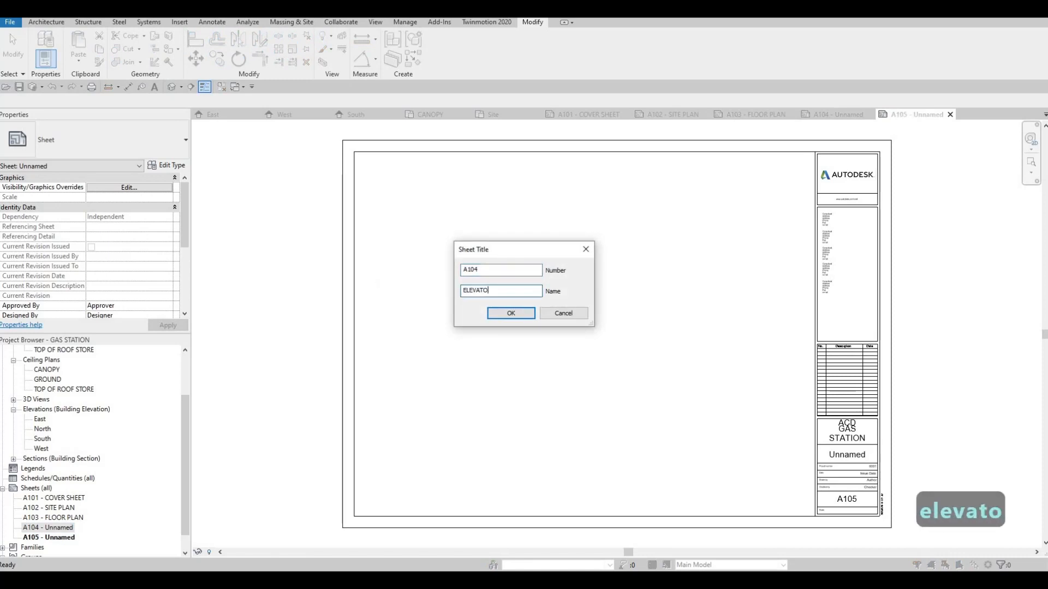
pyautogui.press('BackSpace')
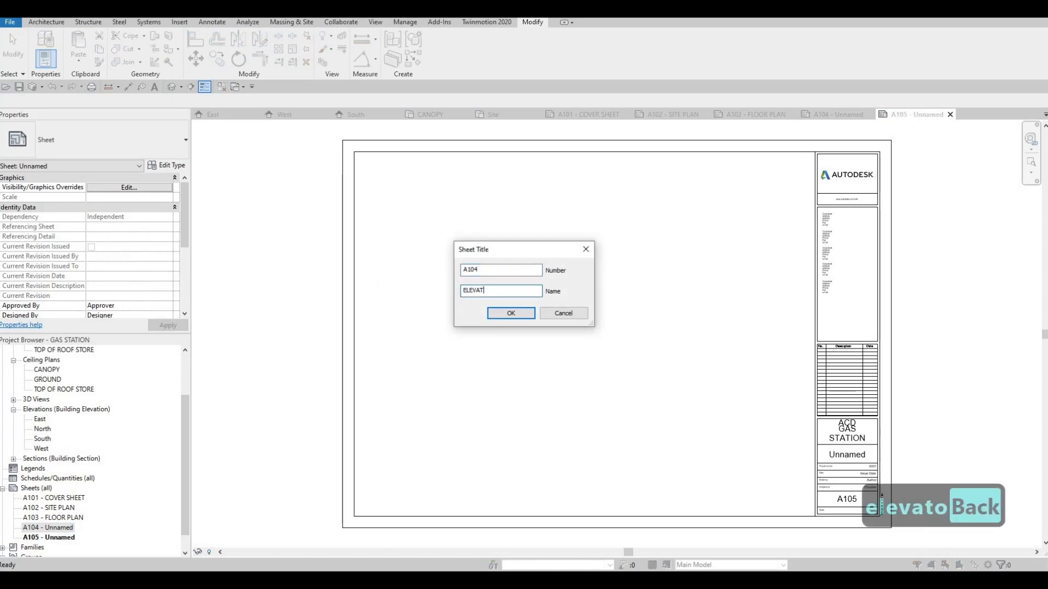
pyautogui.write('ION')
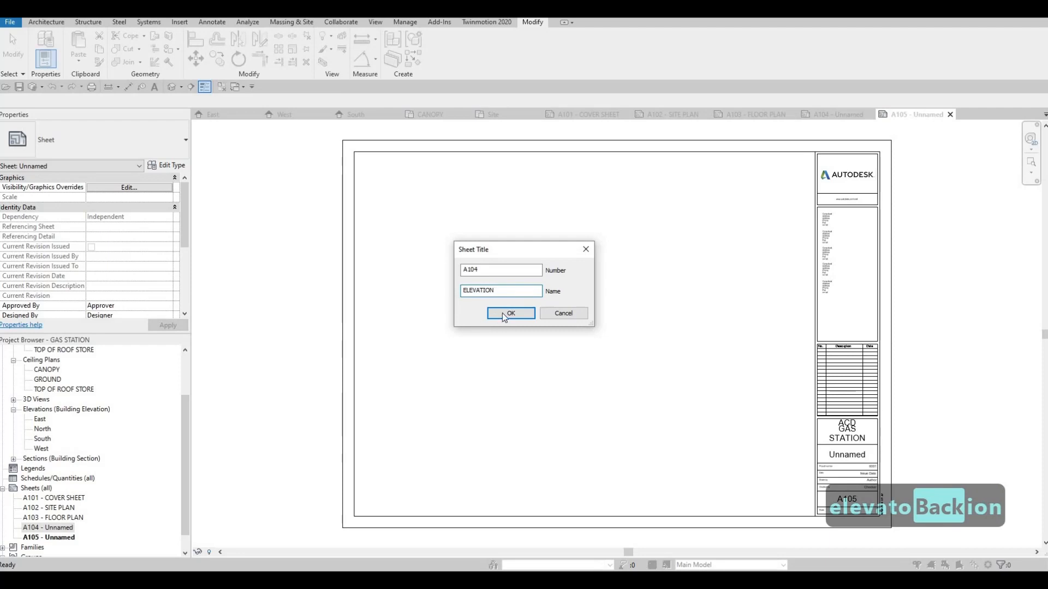
pyautogui.press('Return')
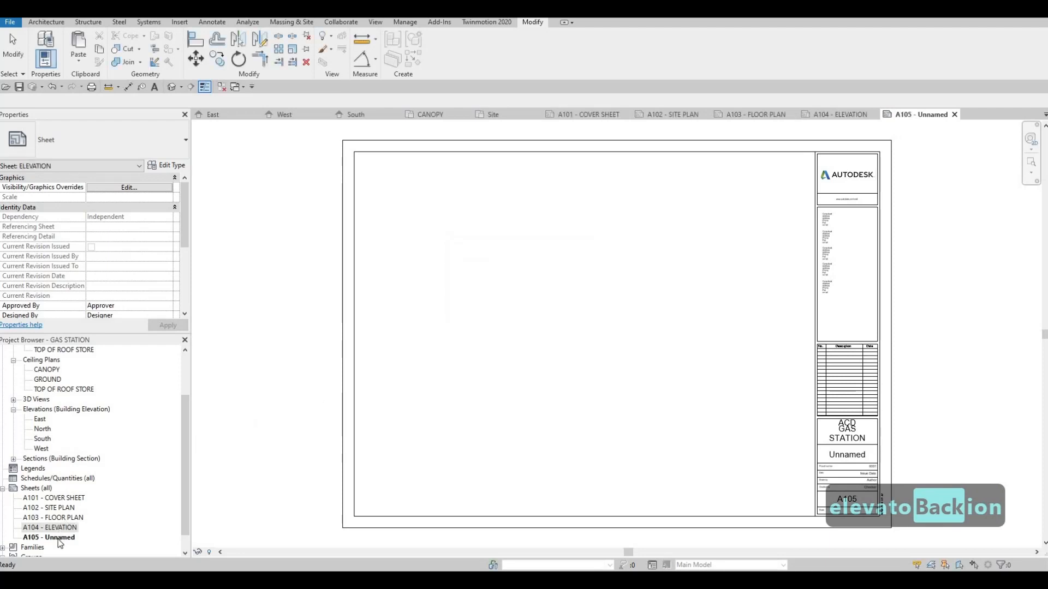
# - Rename sheet A105 as ELEVATION
pyautogui.click(57, 538)
pyautogui.press('F2')
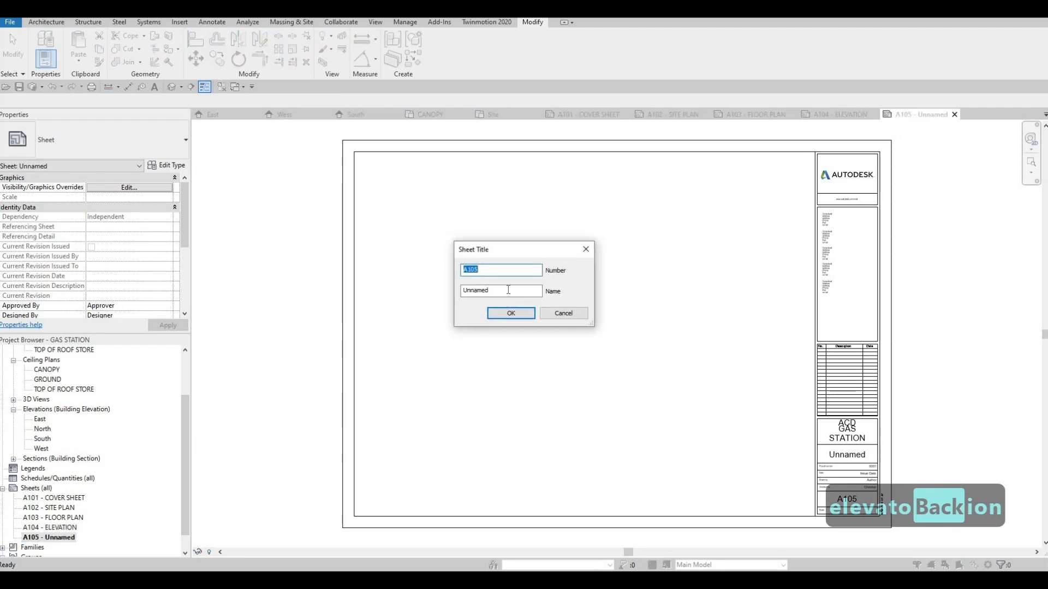
pyautogui.press('Tab')
pyautogui.write('ELEVATION')
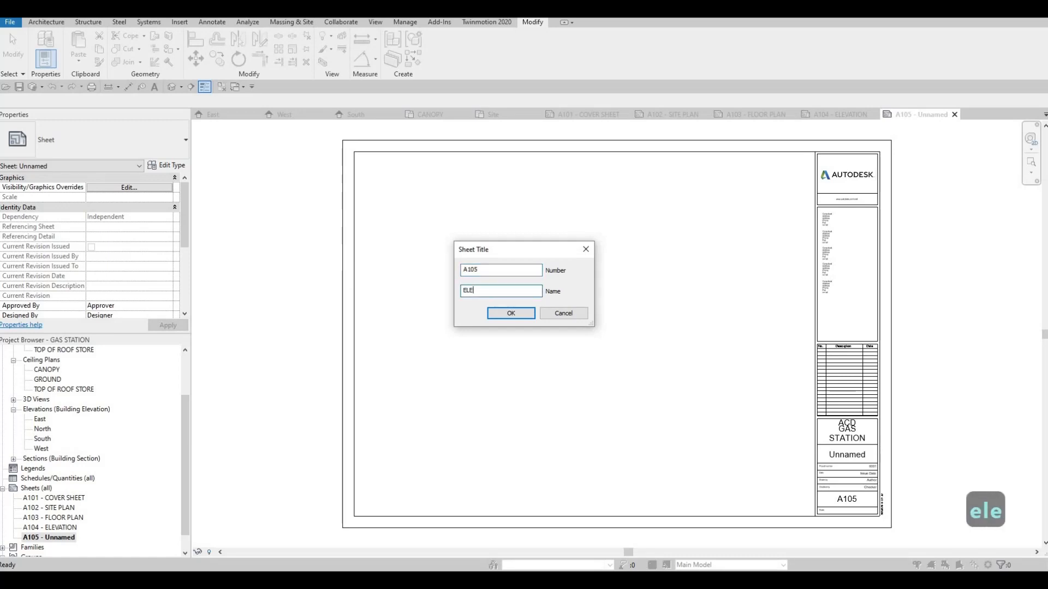
pyautogui.click(512, 314)
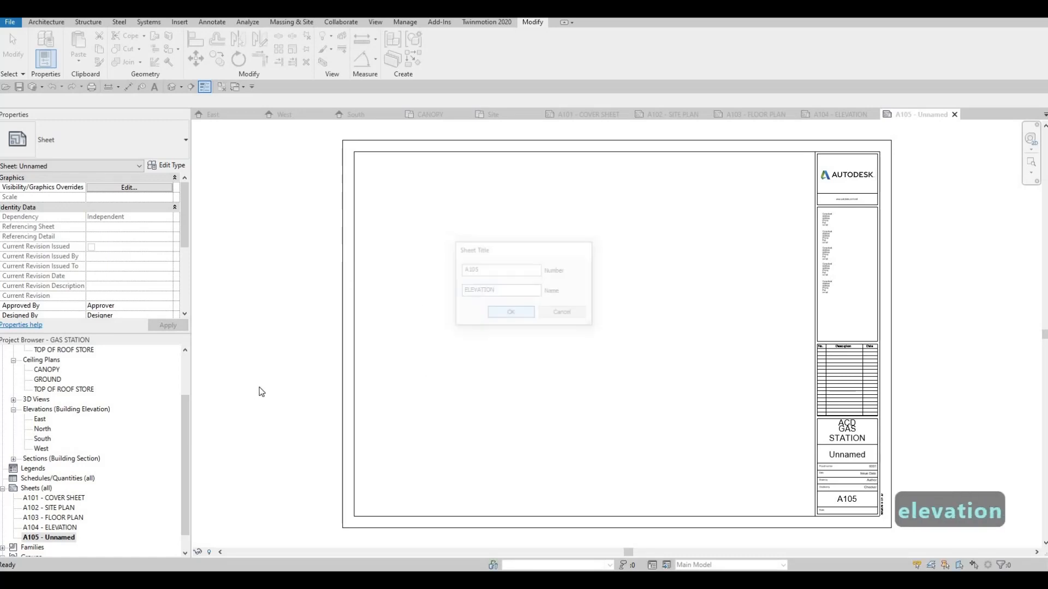
# - Open sheet A101 - COVER SHEET and close all other open views
pyautogui.doubleClick(50, 498)
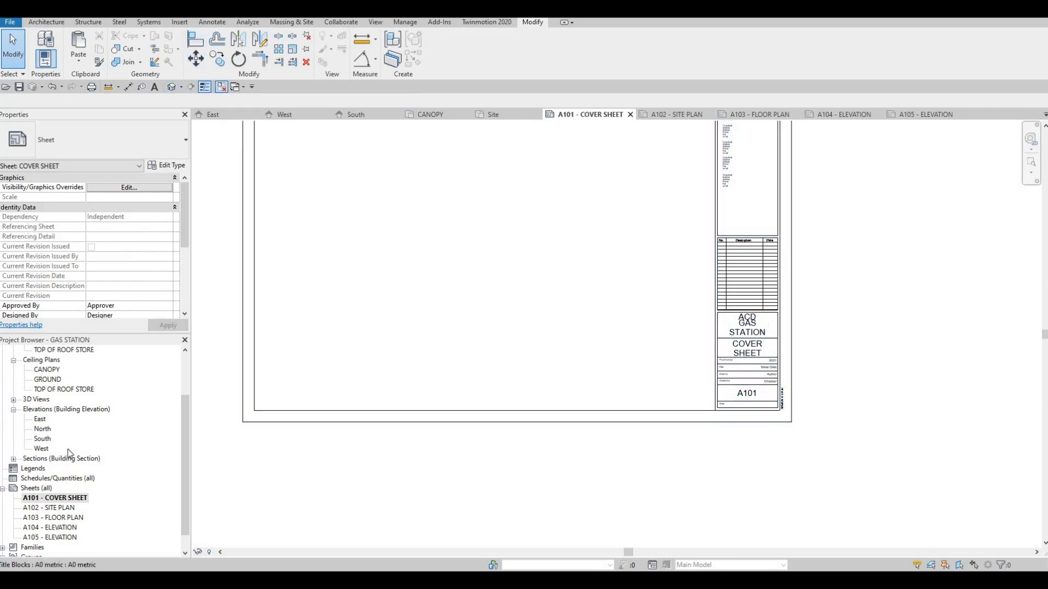
pyautogui.scroll(2, 67, 449)
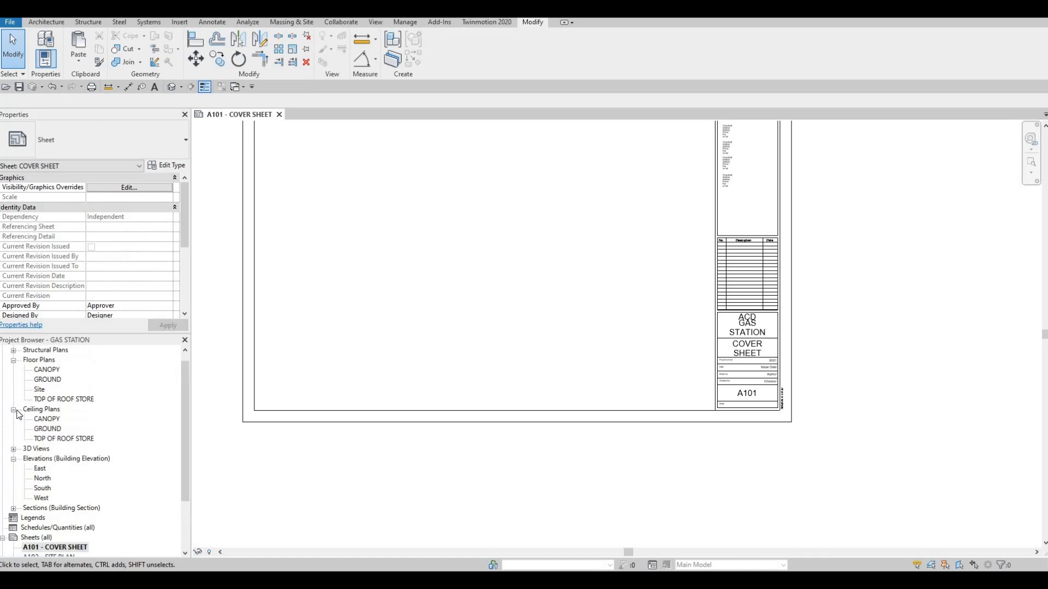
# - Place a perspective camera in the GROUND floor plan, standing in front of the pump canopy and aimed diagonally past it at the store building
pyautogui.doubleClick(49, 380)
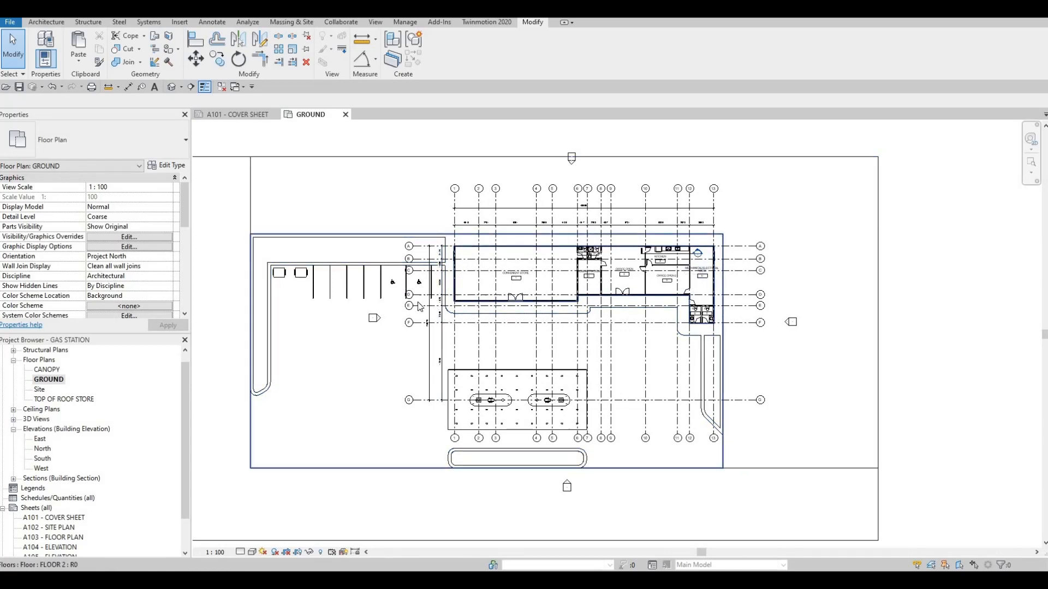
pyautogui.moveTo(313, 301); pyautogui.dragTo(318, 301, button='middle')
pyautogui.scroll(-2, 319, 301)
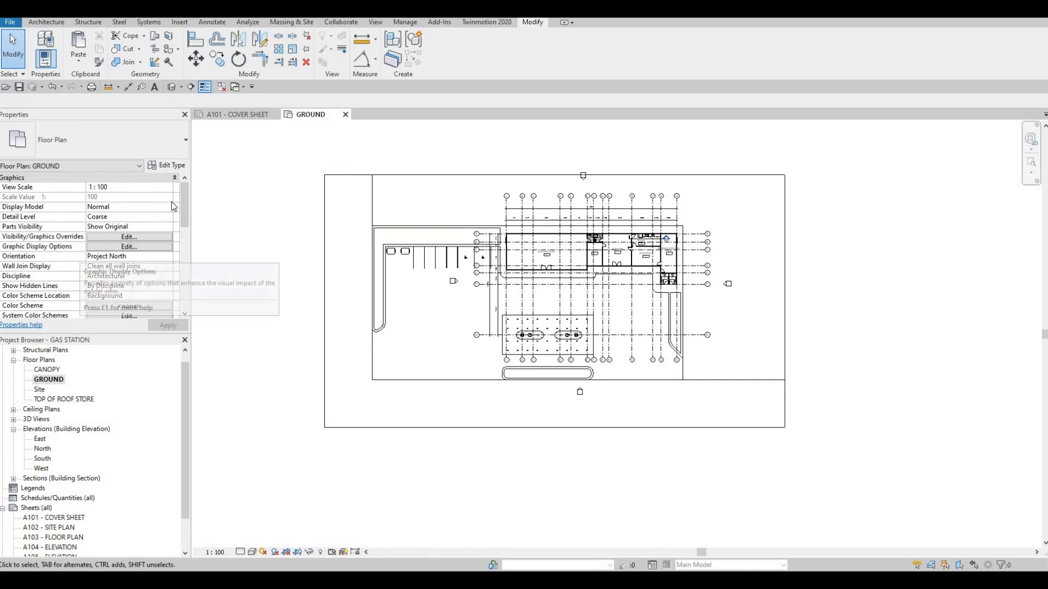
pyautogui.scroll(-5, 136, 226)
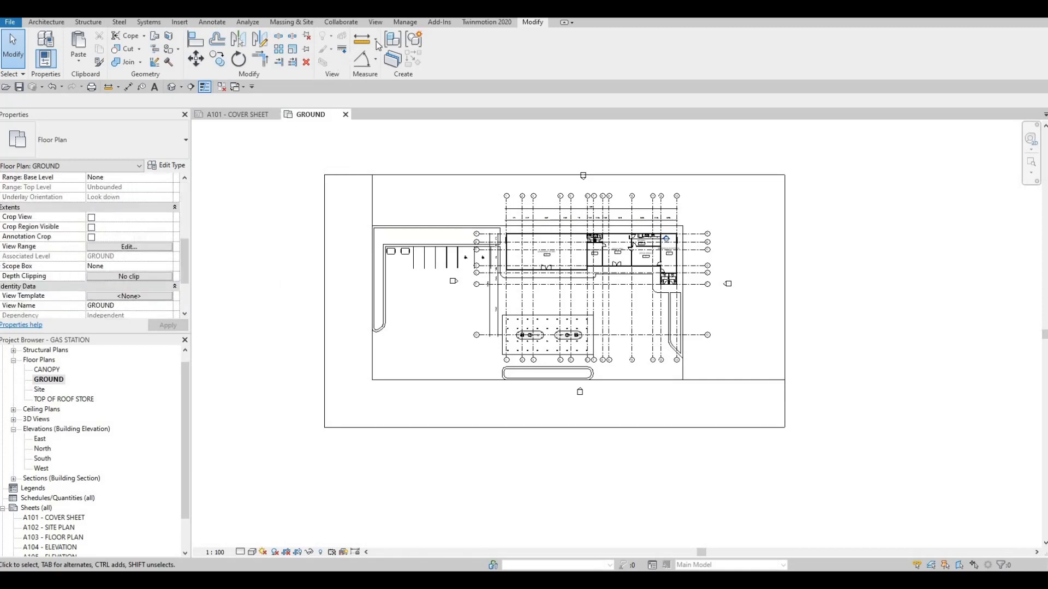
pyautogui.click(182, 88)
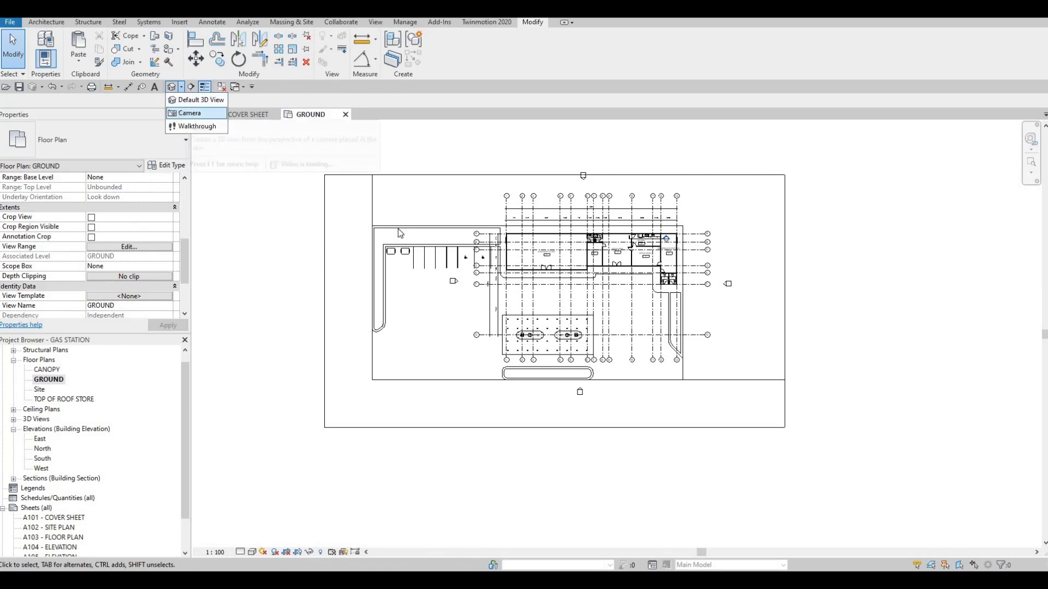
pyautogui.click(452, 414)
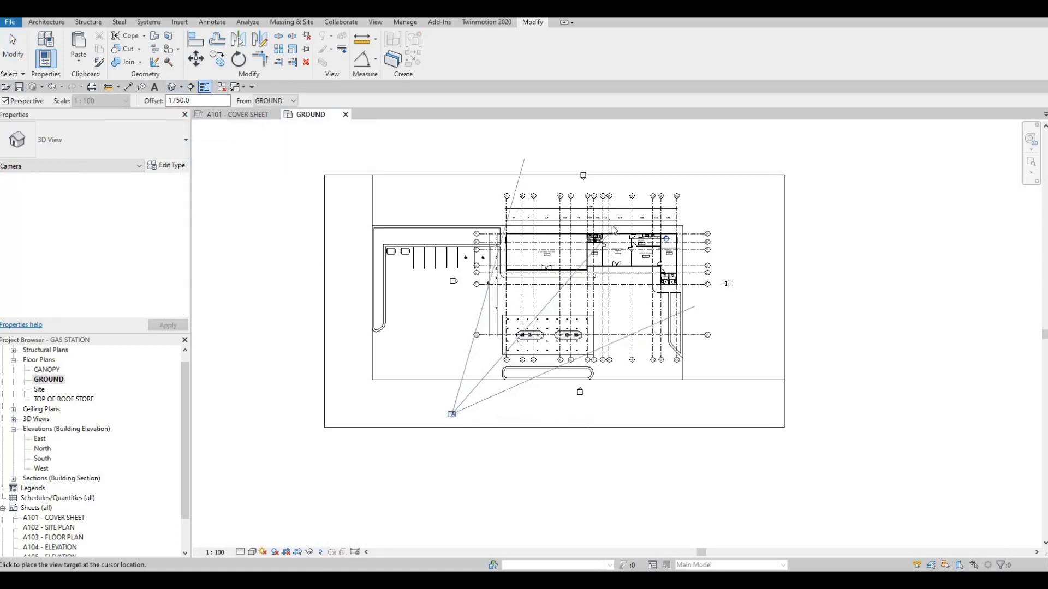
pyautogui.click(607, 230)
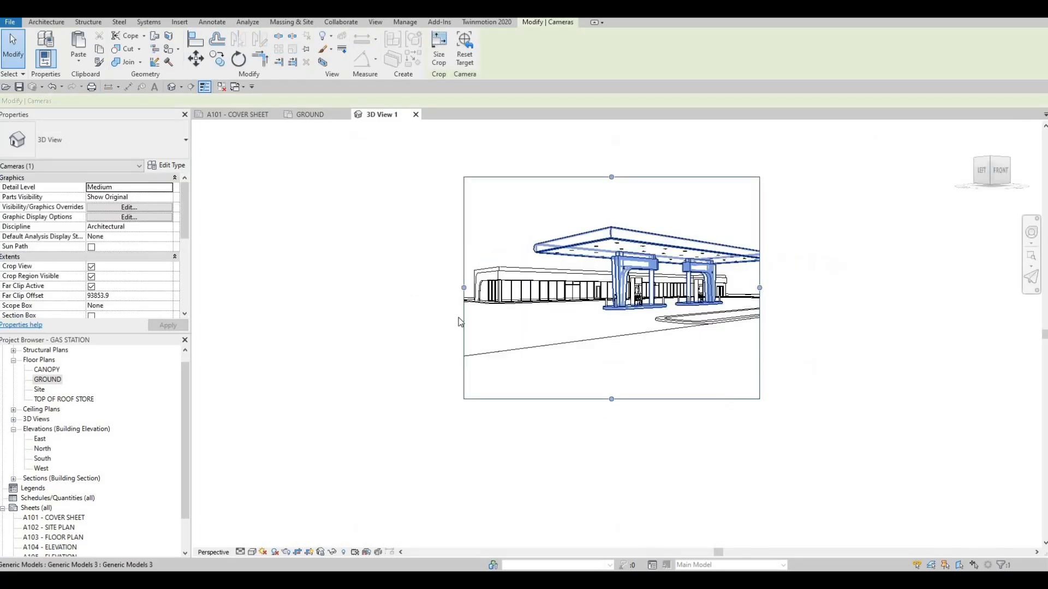
# - Enlarge the camera view's crop region sideways and upward so the whole canopy and more sky fit inside
pyautogui.click(458, 322)
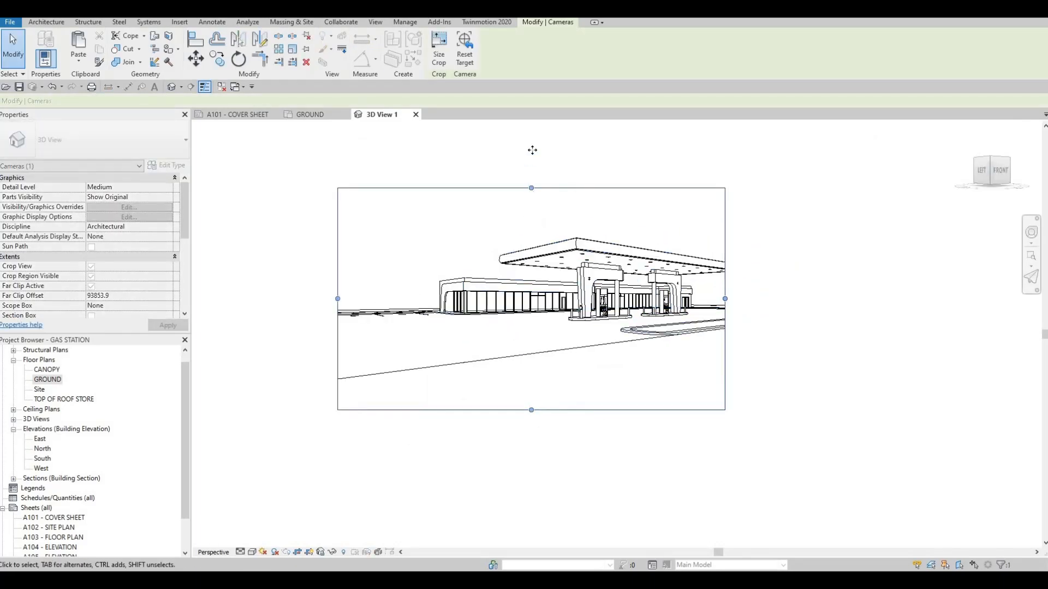
pyautogui.moveTo(532, 150); pyautogui.dragTo(532, 151)
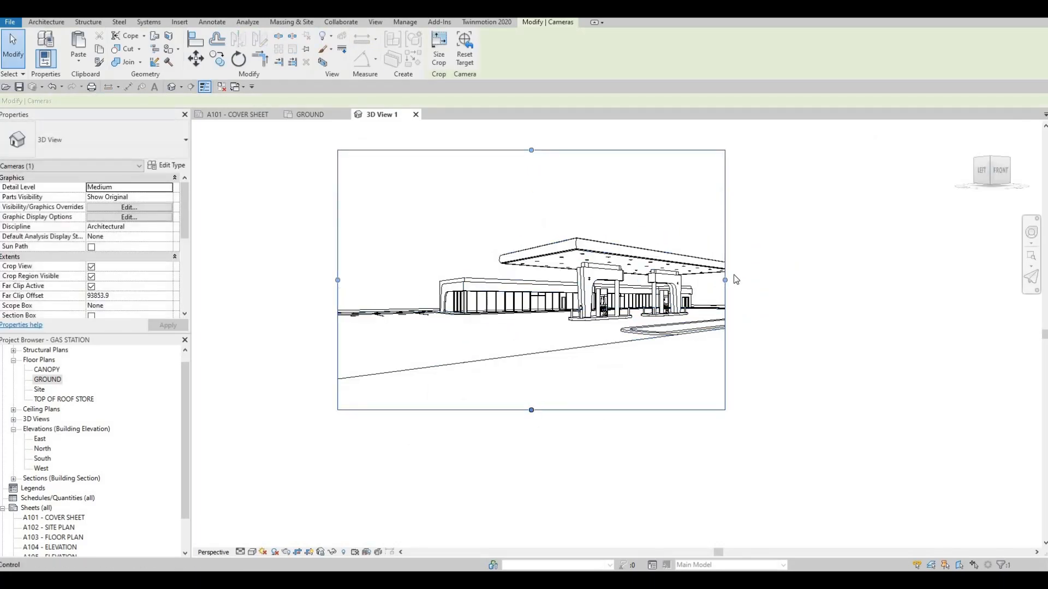
pyautogui.moveTo(726, 280); pyautogui.dragTo(775, 280)
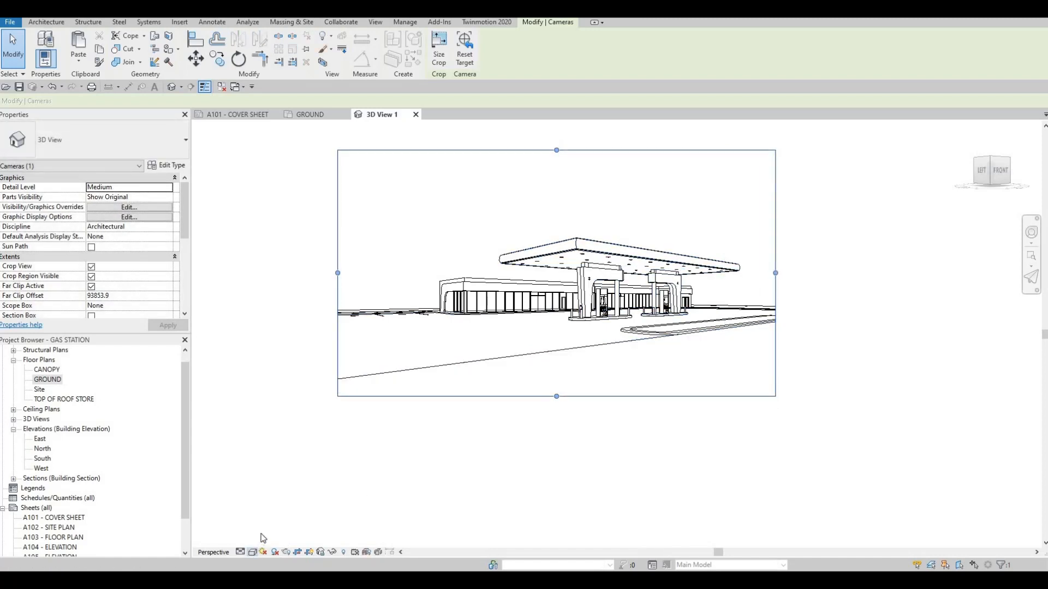
# - Try the Consistent Colors visual style on the camera view and return it to Hidden Line
pyautogui.click(252, 552)
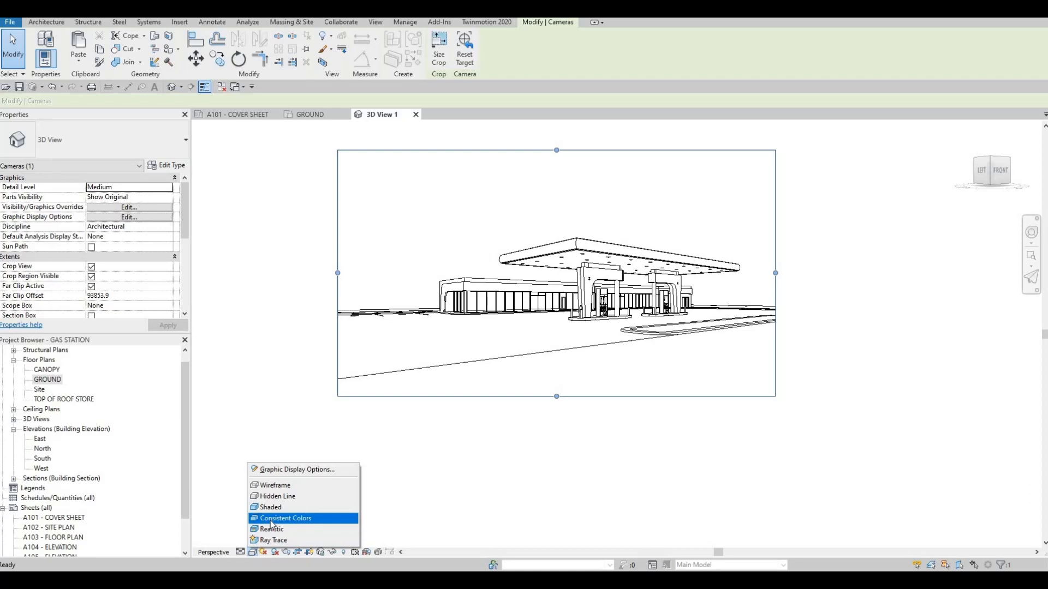
pyautogui.click(272, 522)
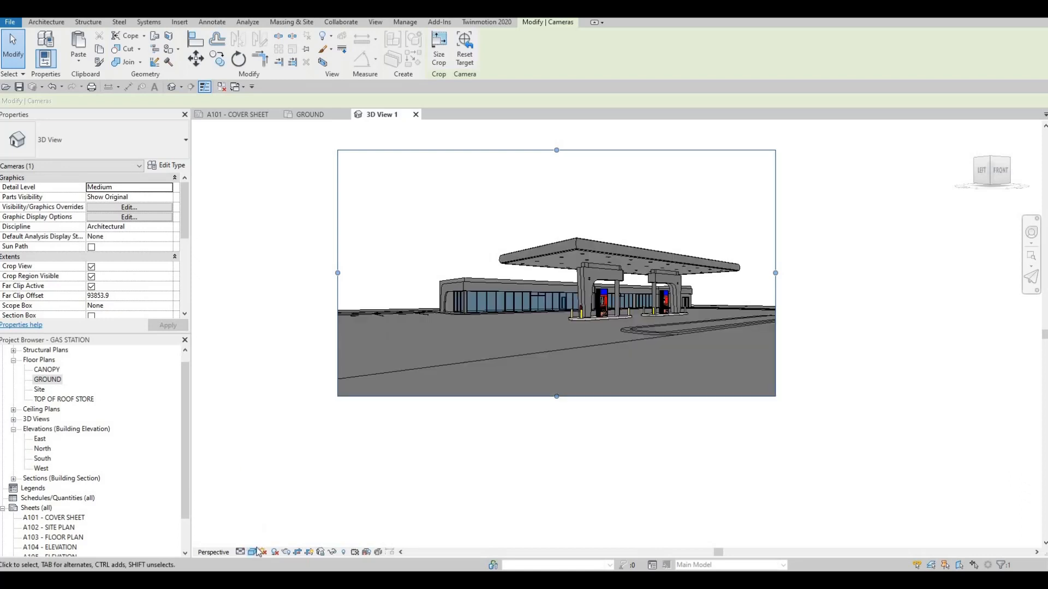
pyautogui.click(252, 552)
pyautogui.click(260, 497)
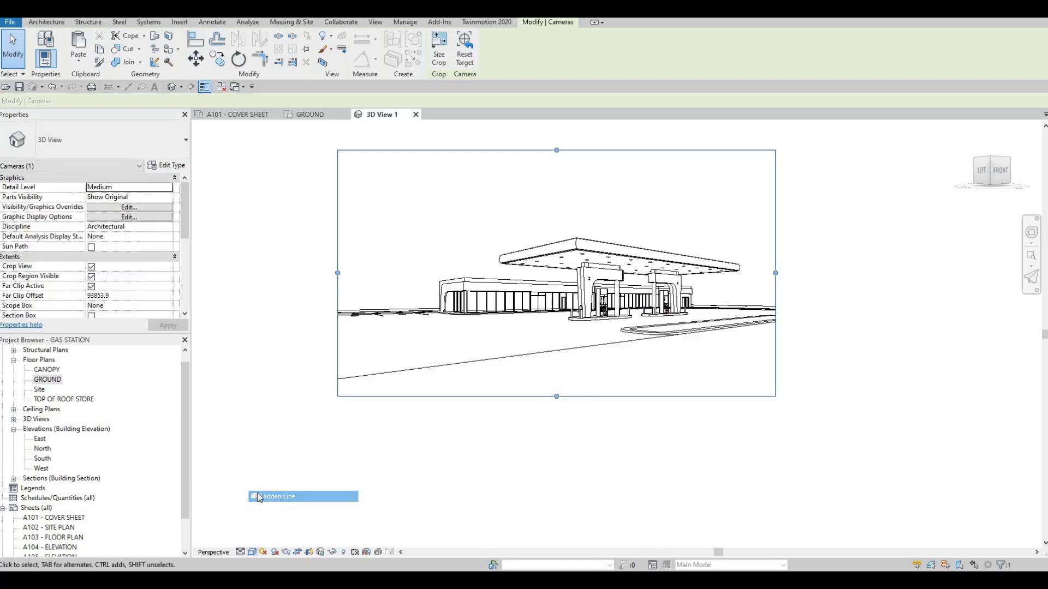
# - Set the camera view's detail level to Fine and deselect its crop region
pyautogui.click(241, 551)
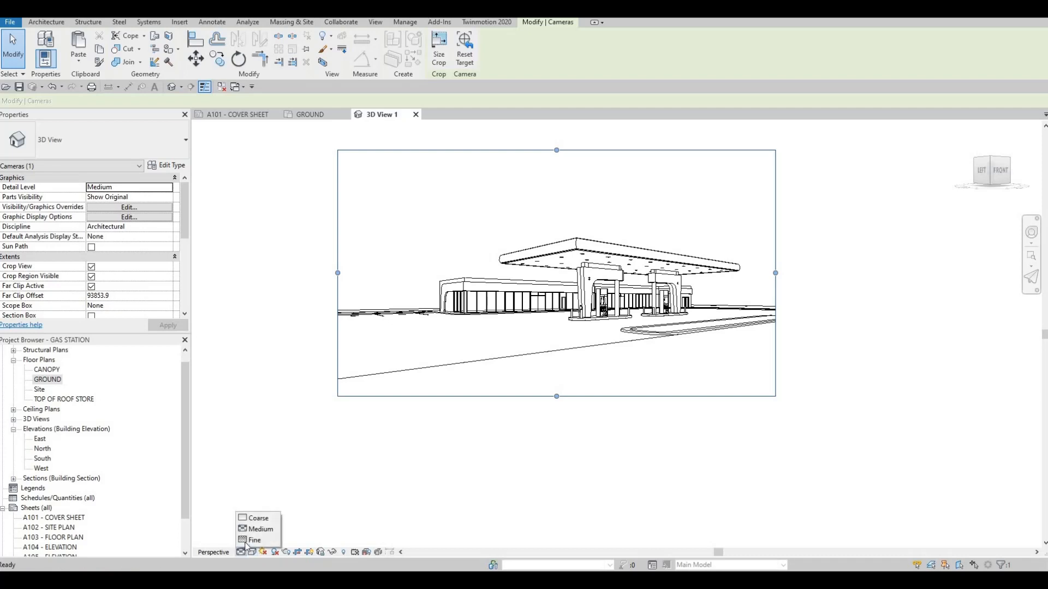
pyautogui.click(257, 542)
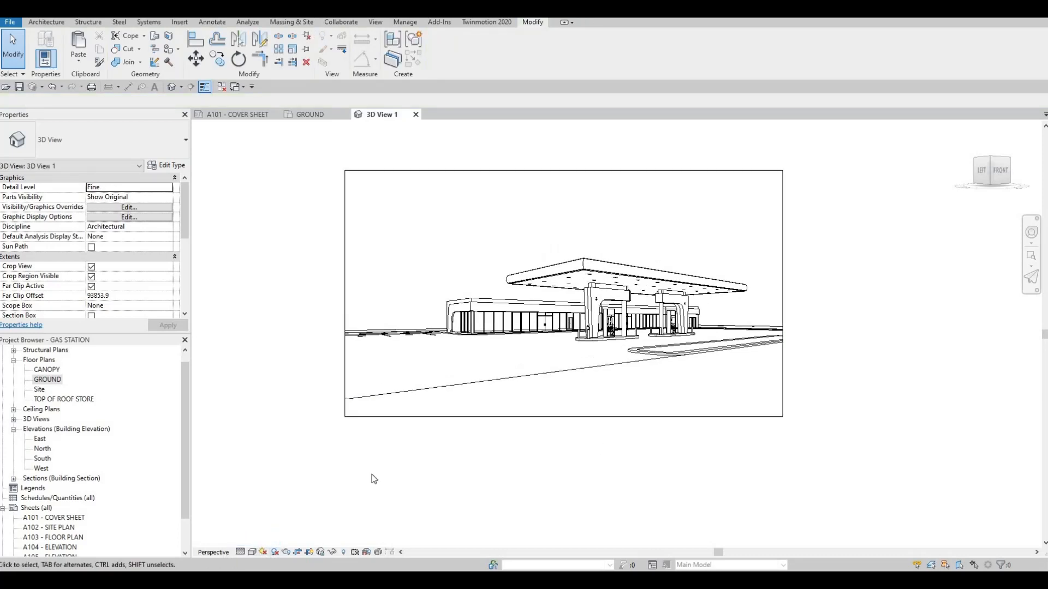
pyautogui.press('Escape')
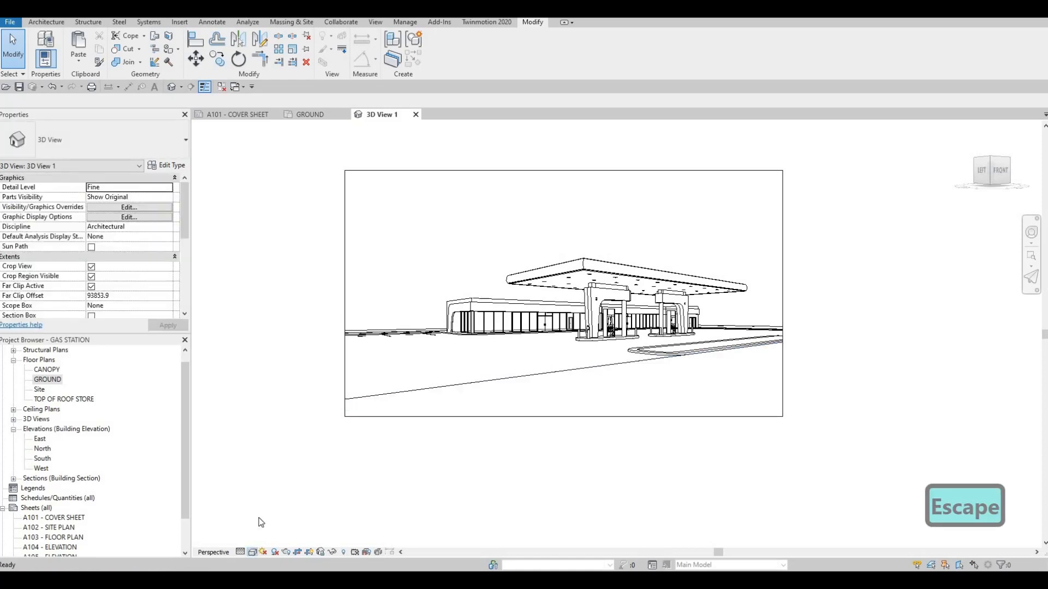
# - Give the camera view a Gradient background in the Graphic Display Options
pyautogui.click(252, 552)
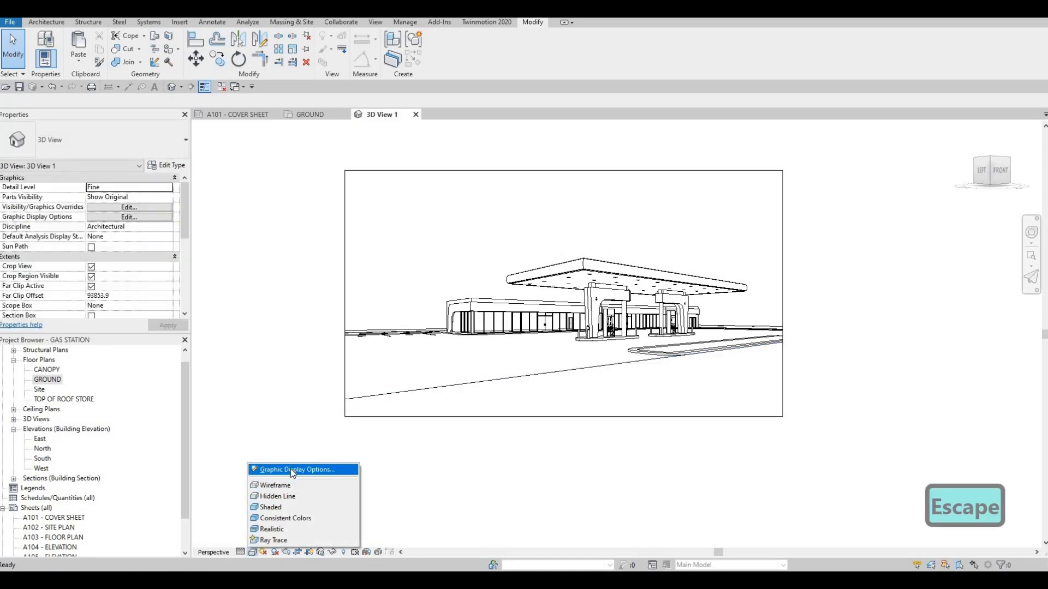
pyautogui.click(292, 471)
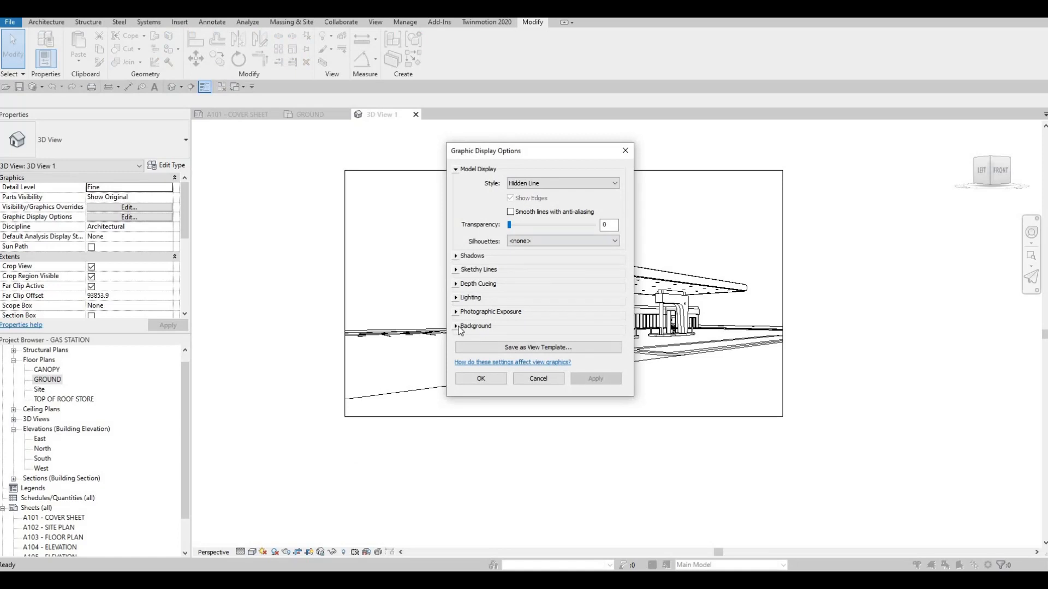
pyautogui.click(456, 326)
pyautogui.click(544, 341)
pyautogui.click(528, 365)
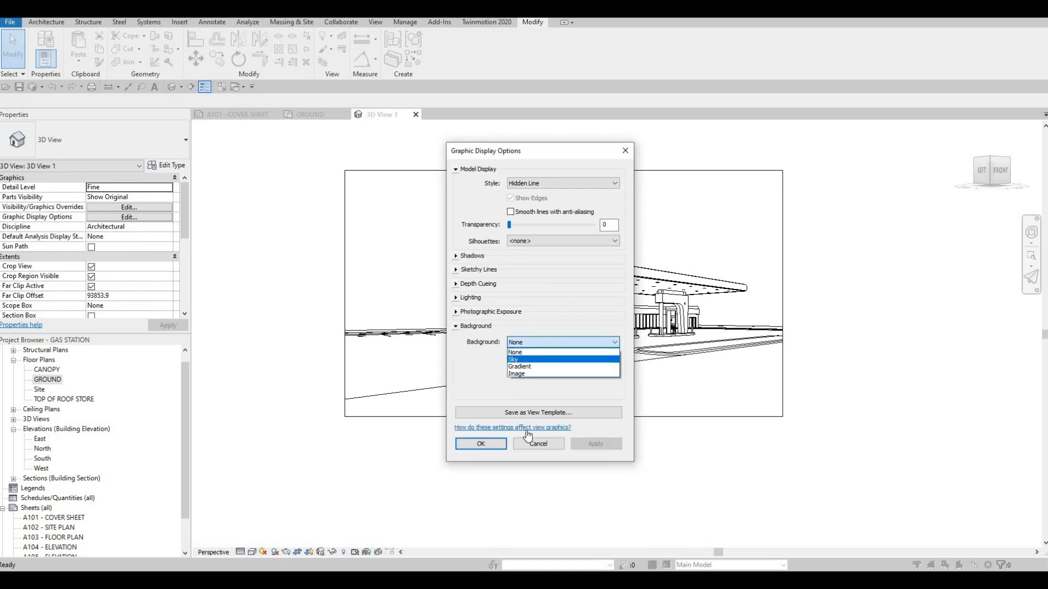
pyautogui.click(595, 444)
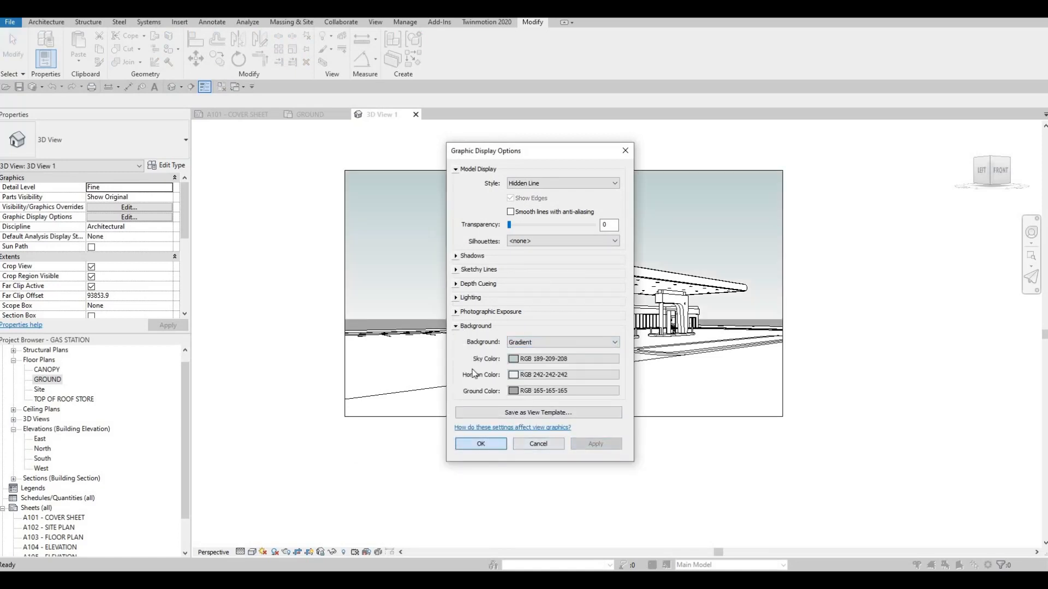
pyautogui.click(481, 444)
# - Compare the Shaded, Consistent Colors and Realistic visual styles in the camera view and settle on Consistent Colors
pyautogui.click(251, 552)
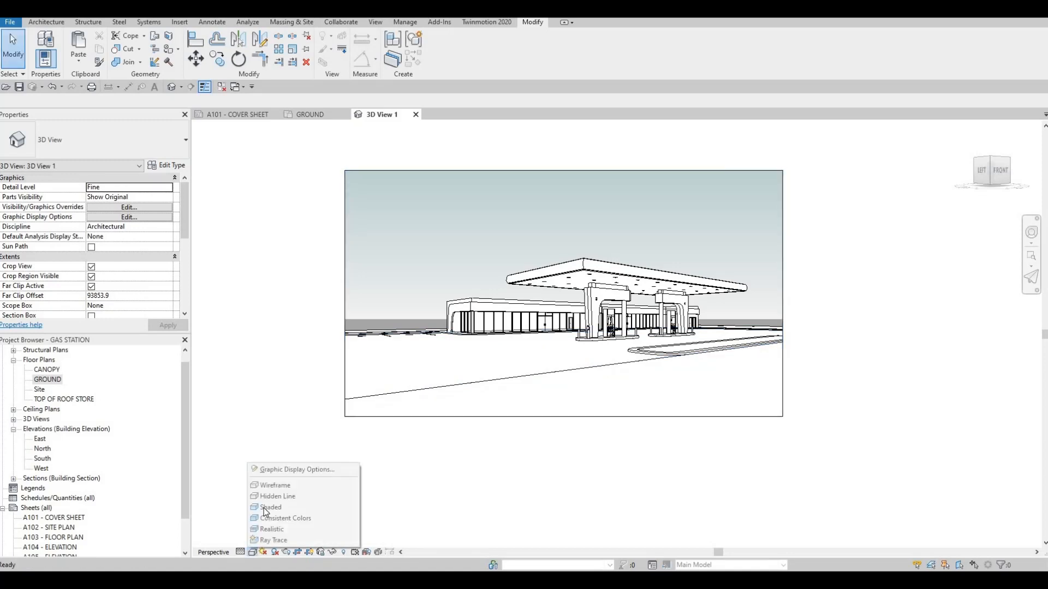
pyautogui.click(264, 509)
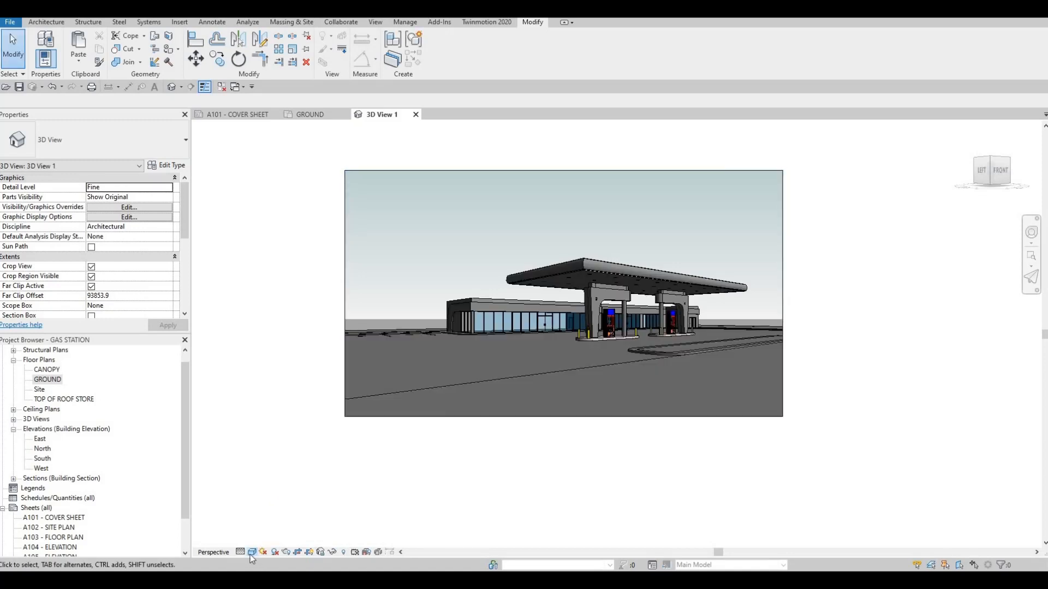
pyautogui.click(253, 551)
pyautogui.click(266, 520)
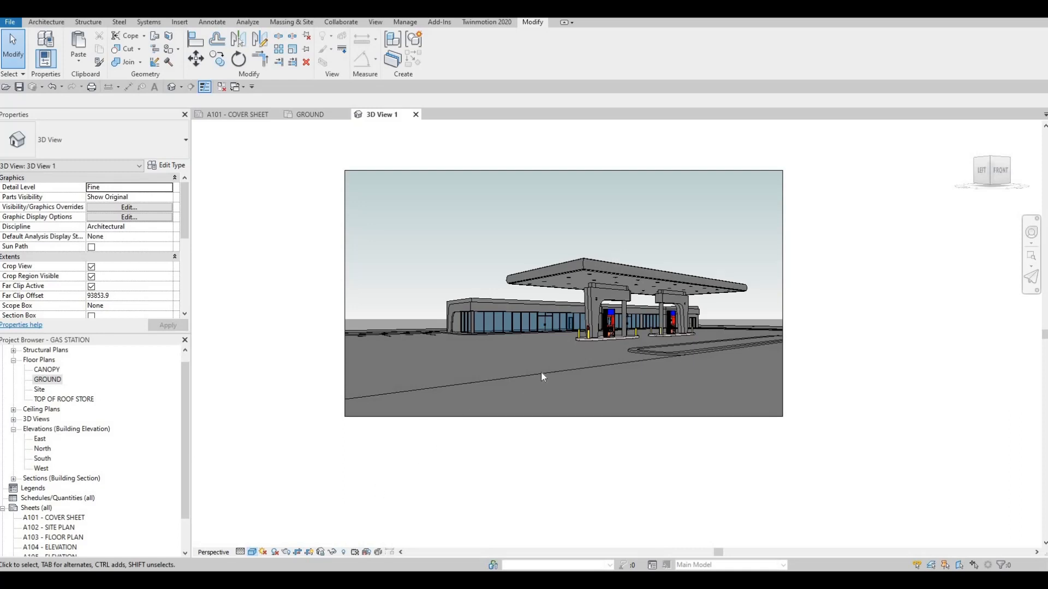
pyautogui.click(252, 552)
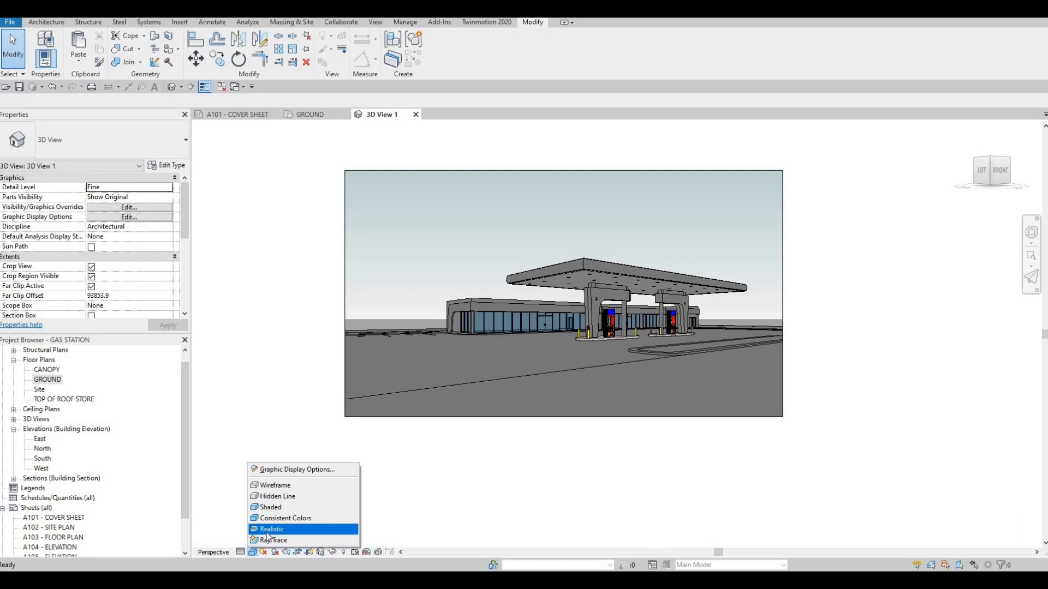
pyautogui.click(267, 530)
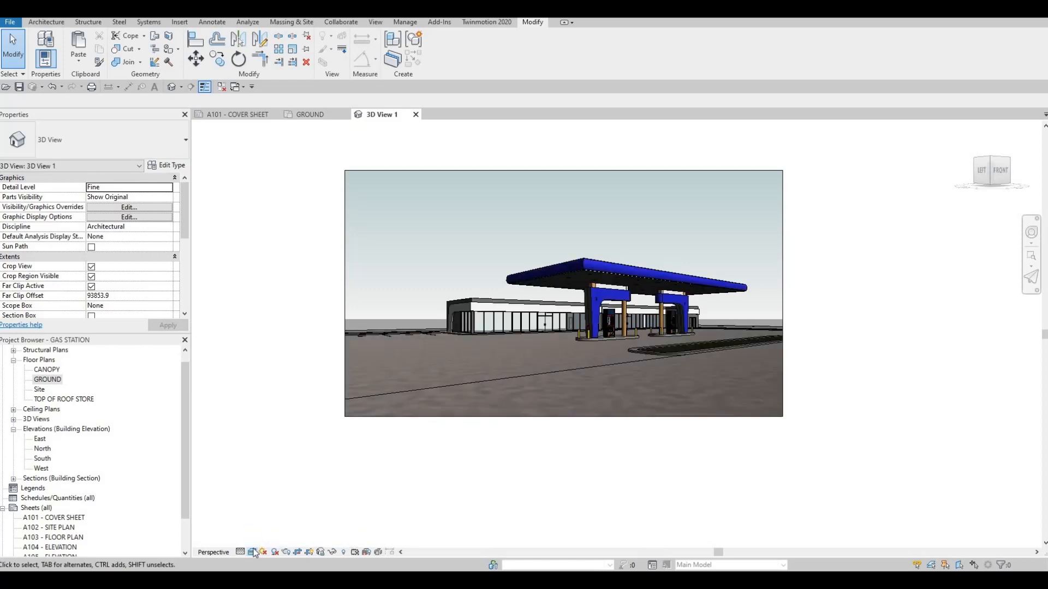
pyautogui.click(252, 552)
pyautogui.click(279, 516)
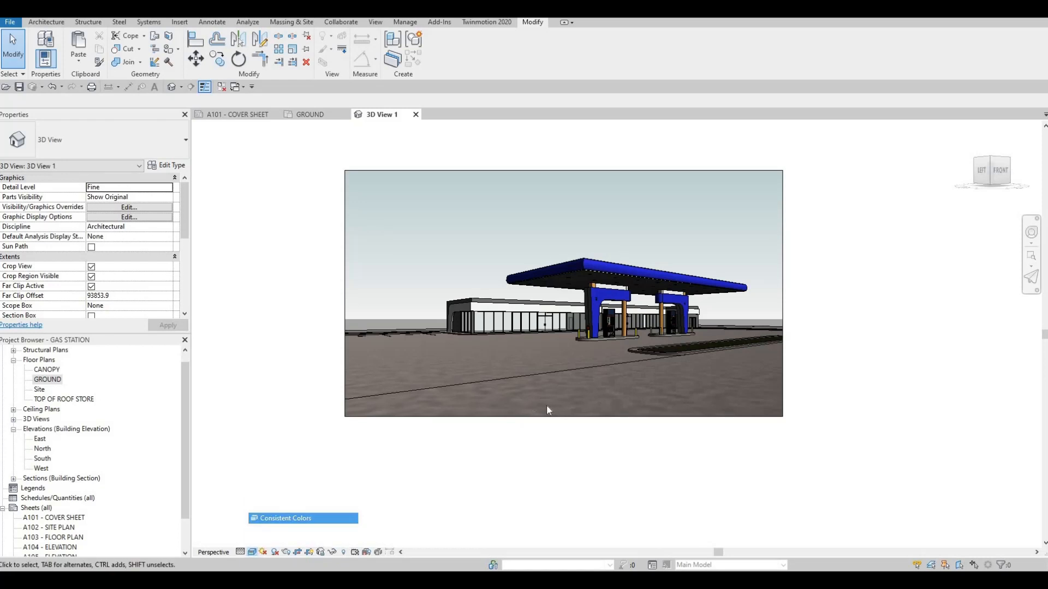
pyautogui.press('Escape')
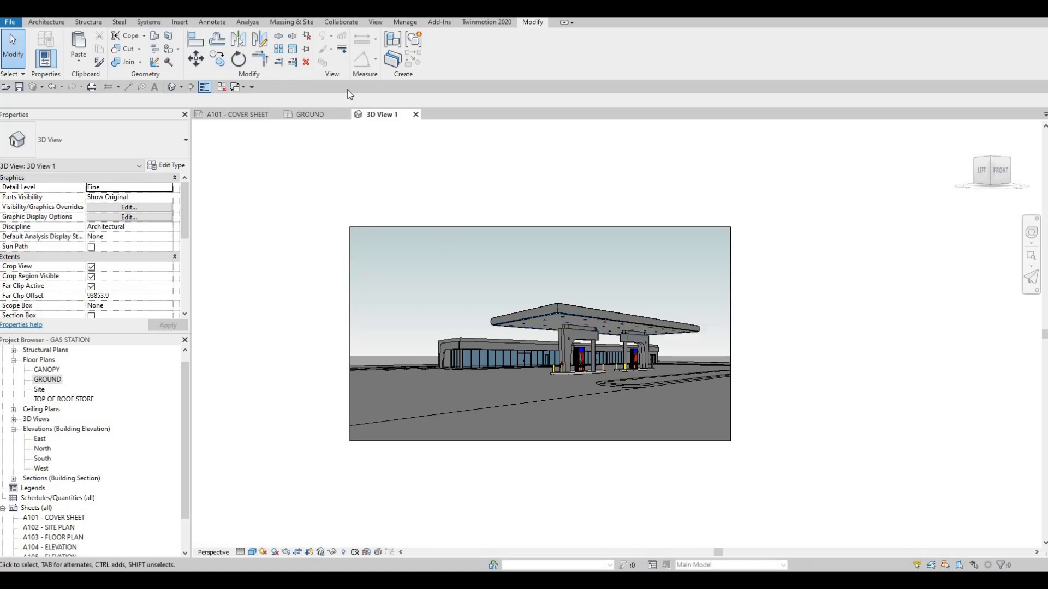
# - Set 3D View: 3D View 1 as the project's starting view and save the project
pyautogui.click(406, 23)
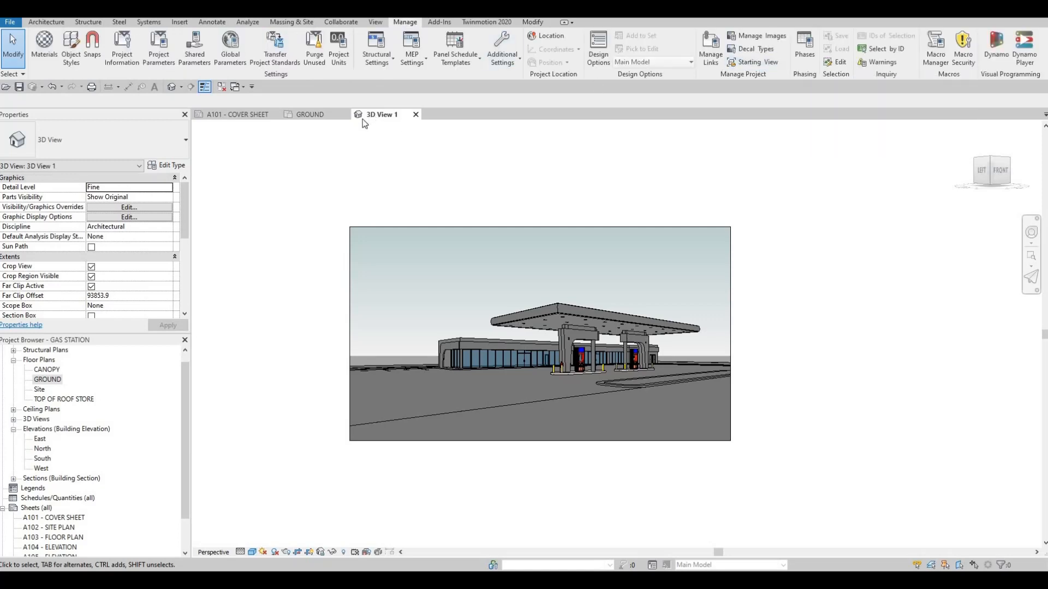
pyautogui.click(767, 64)
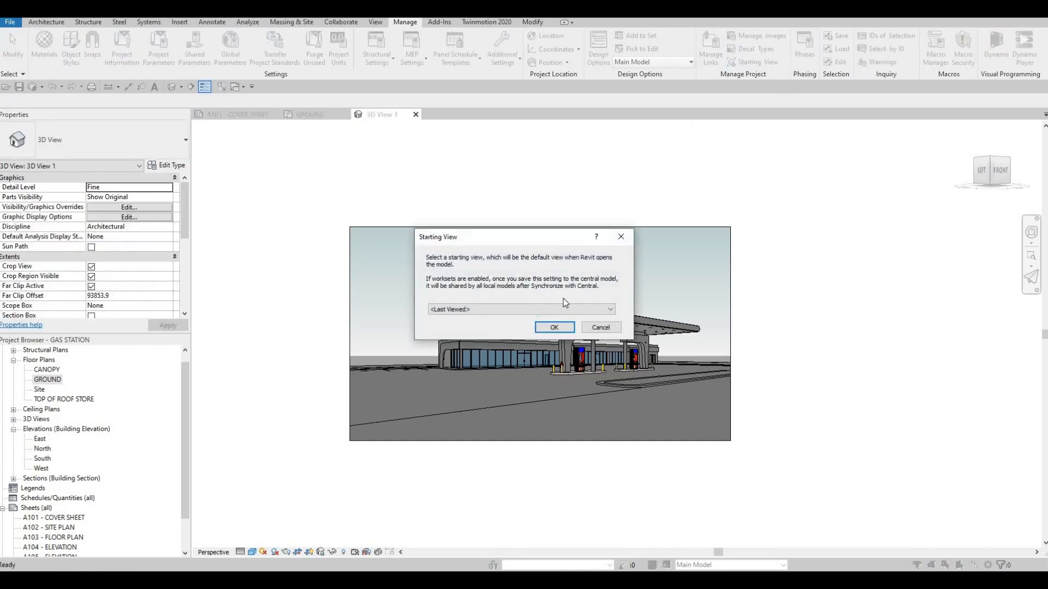
pyautogui.click(568, 310)
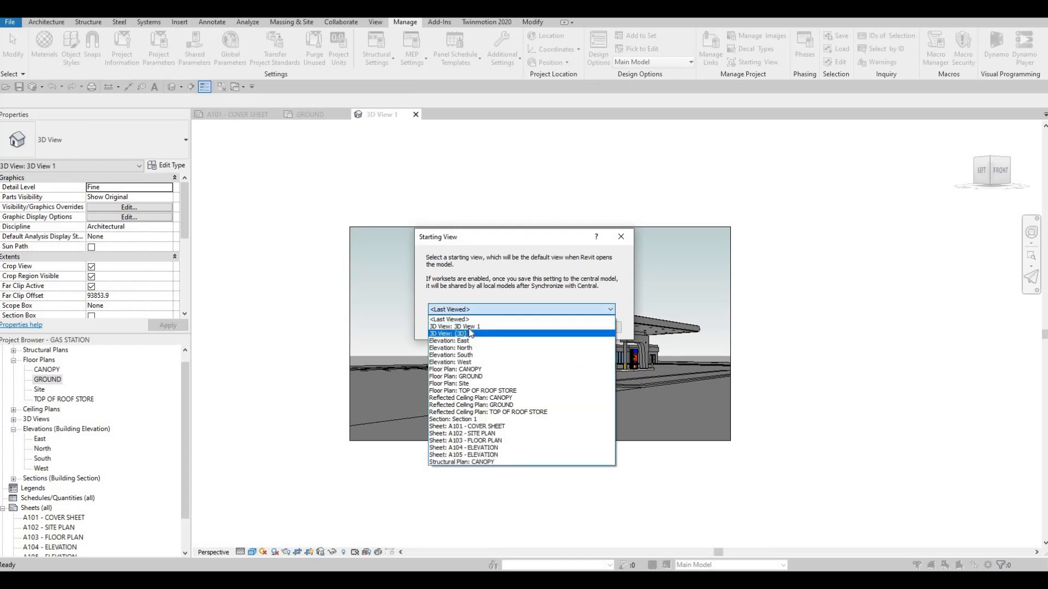
pyautogui.click(532, 331)
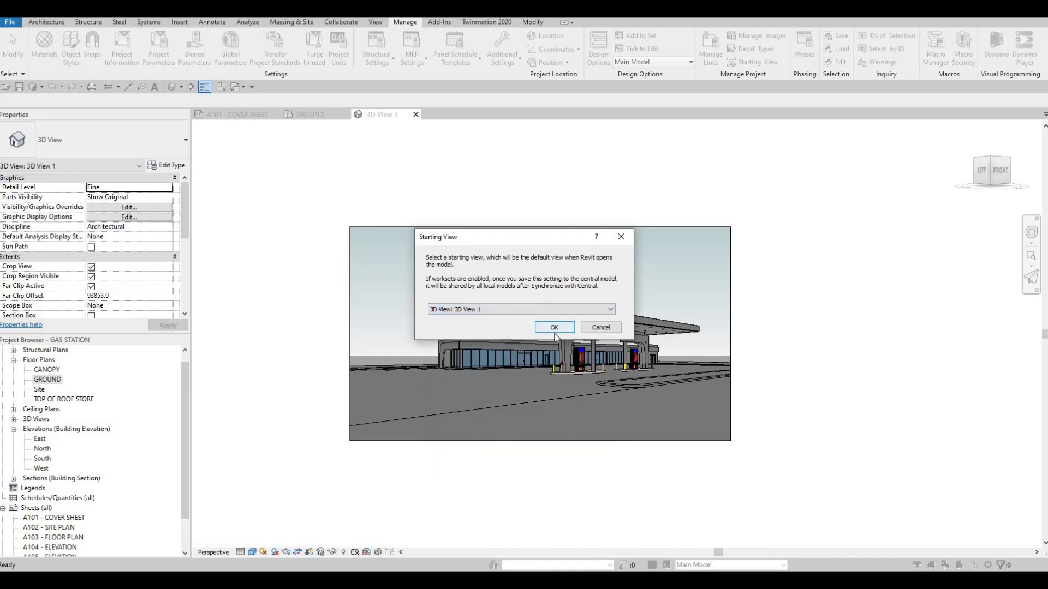
pyautogui.click(555, 328)
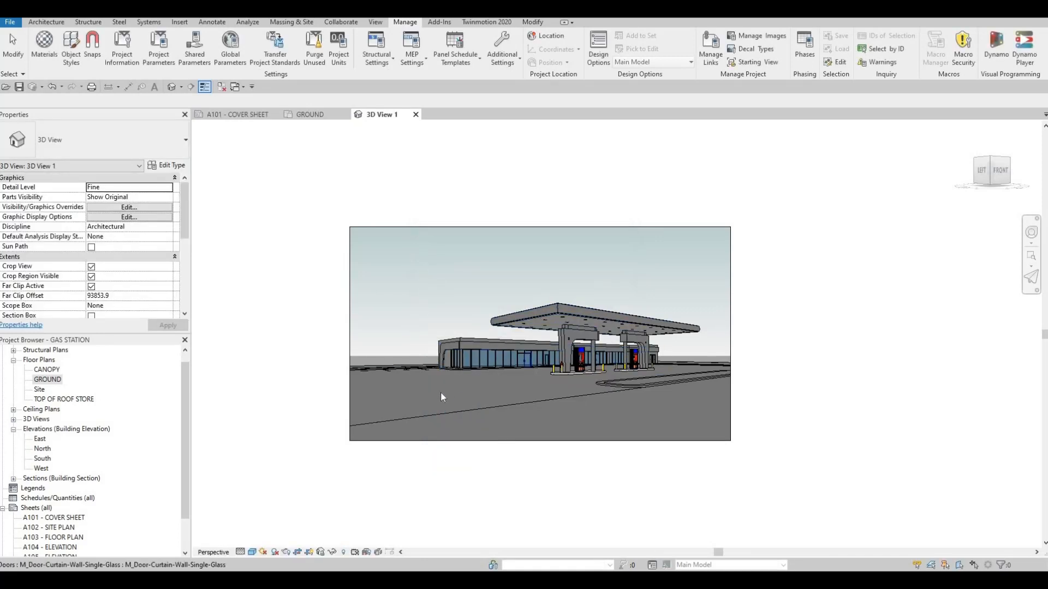
pyautogui.click(21, 88)
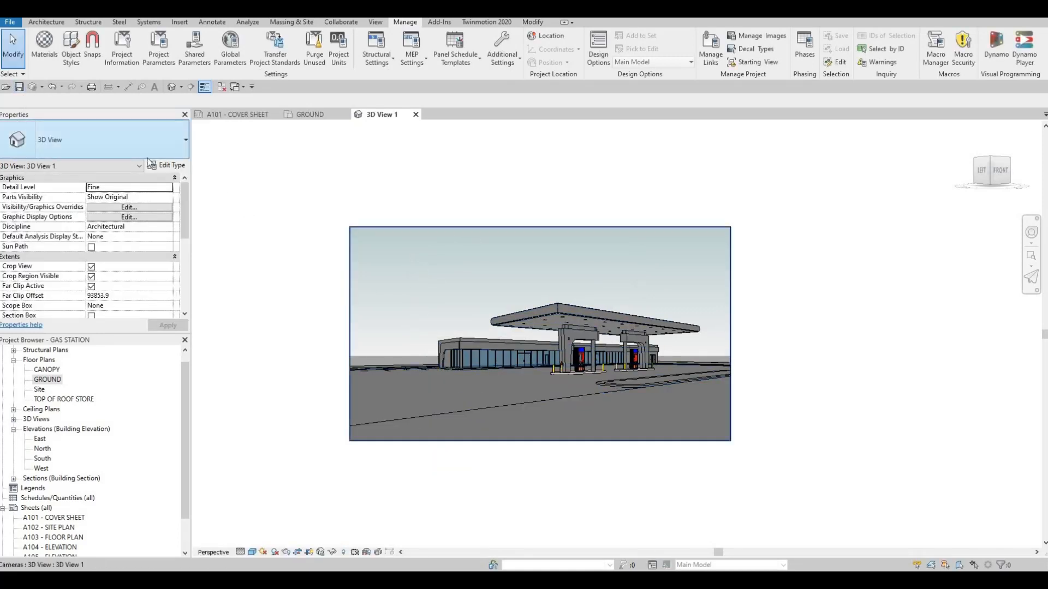
pyautogui.click(19, 89)
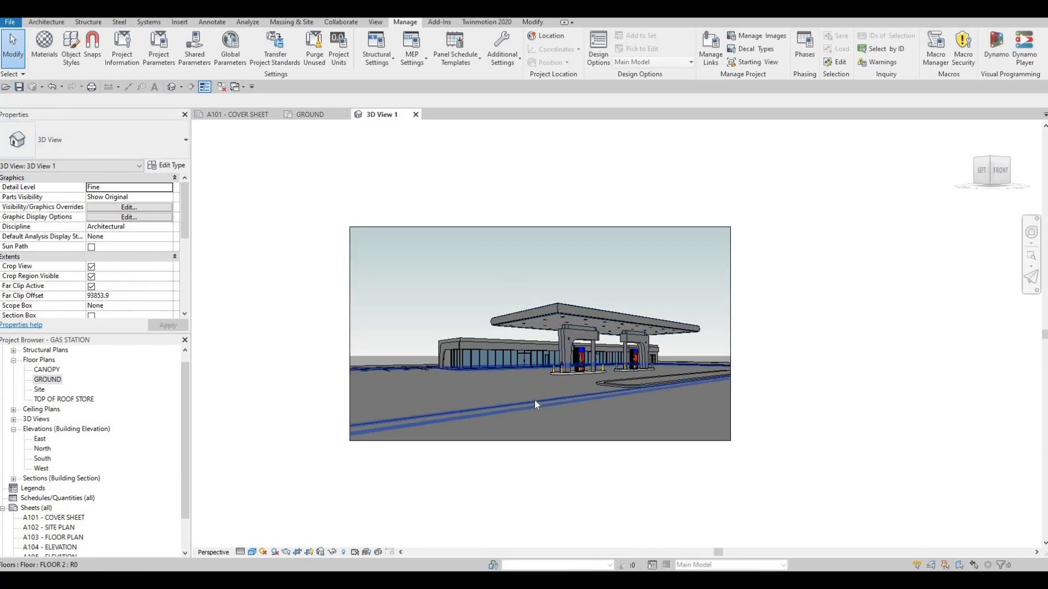
# - Render the camera view at Medium quality with screen resolution
pyautogui.scroll(2, 534, 400)
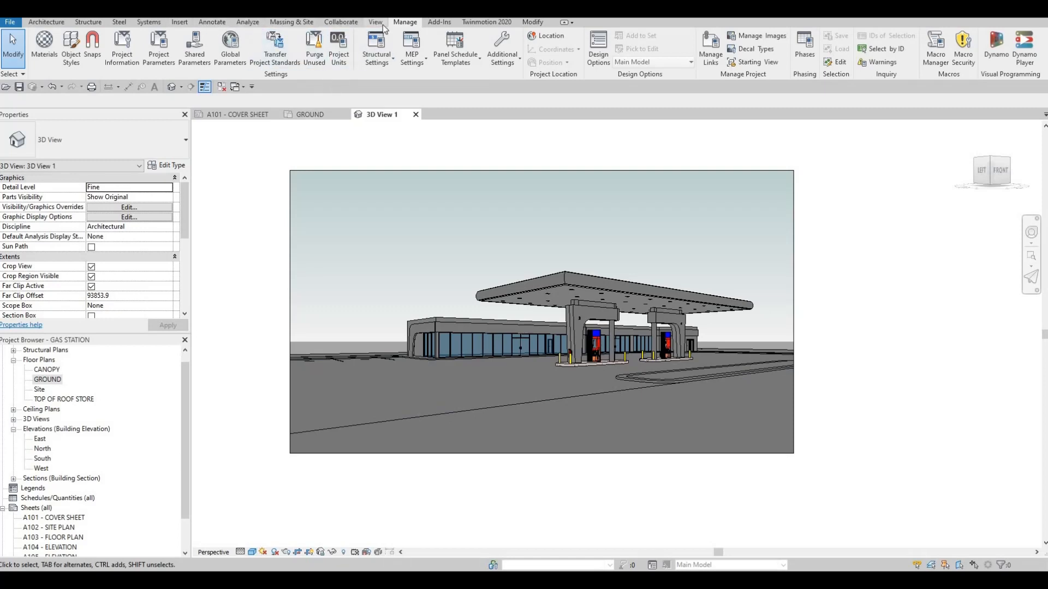
pyautogui.scroll(1, 326, 54)
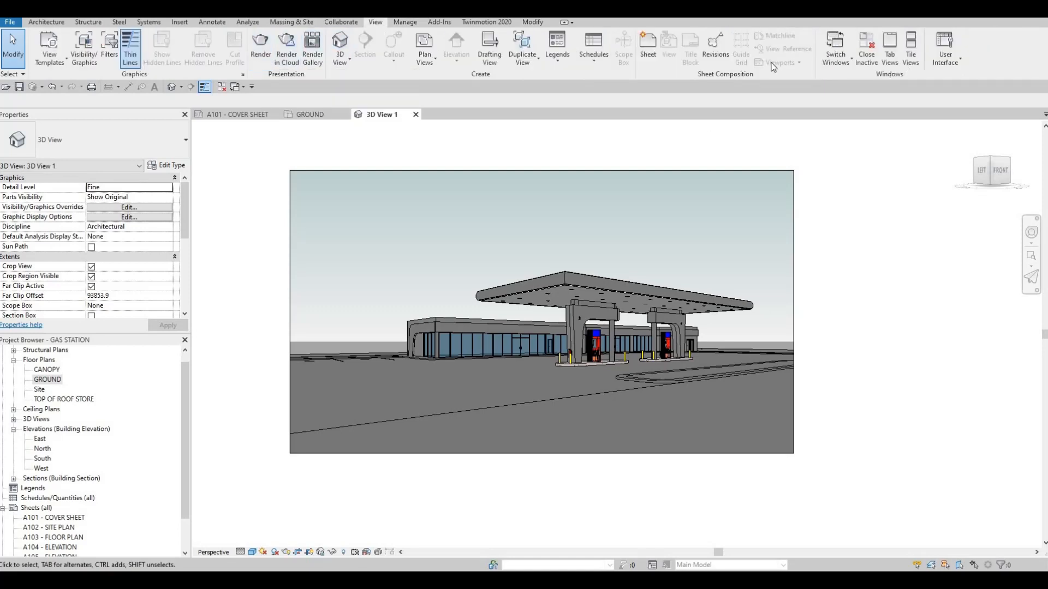
pyautogui.click(660, 107)
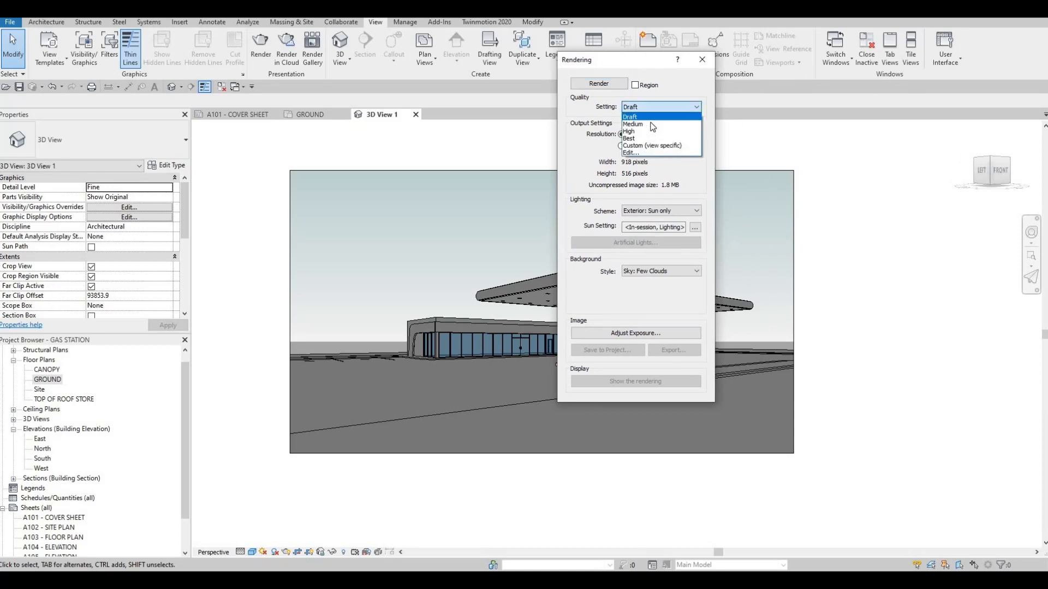
pyautogui.click(633, 124)
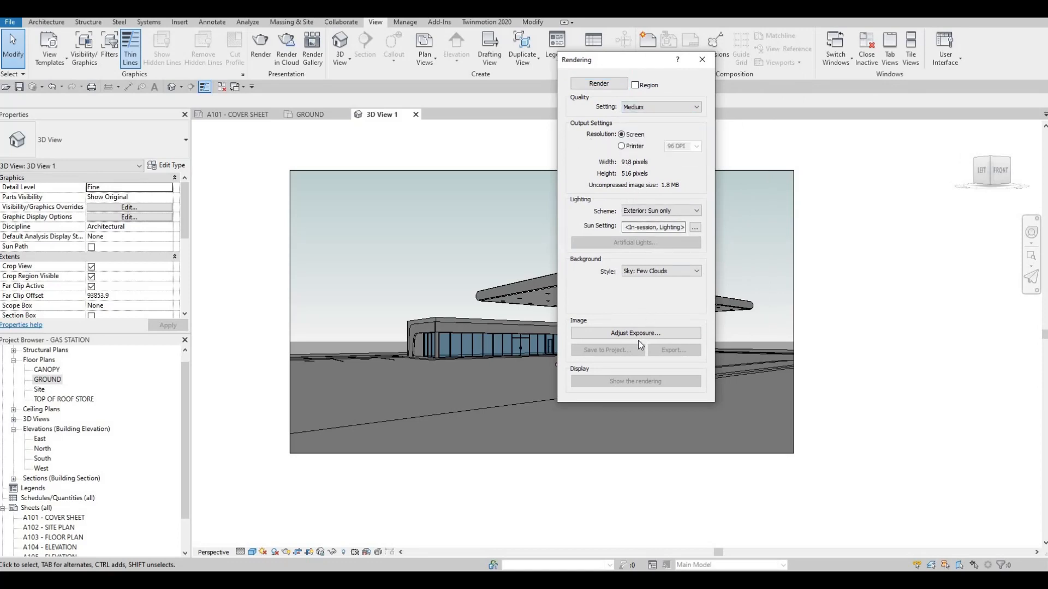
pyautogui.click(599, 85)
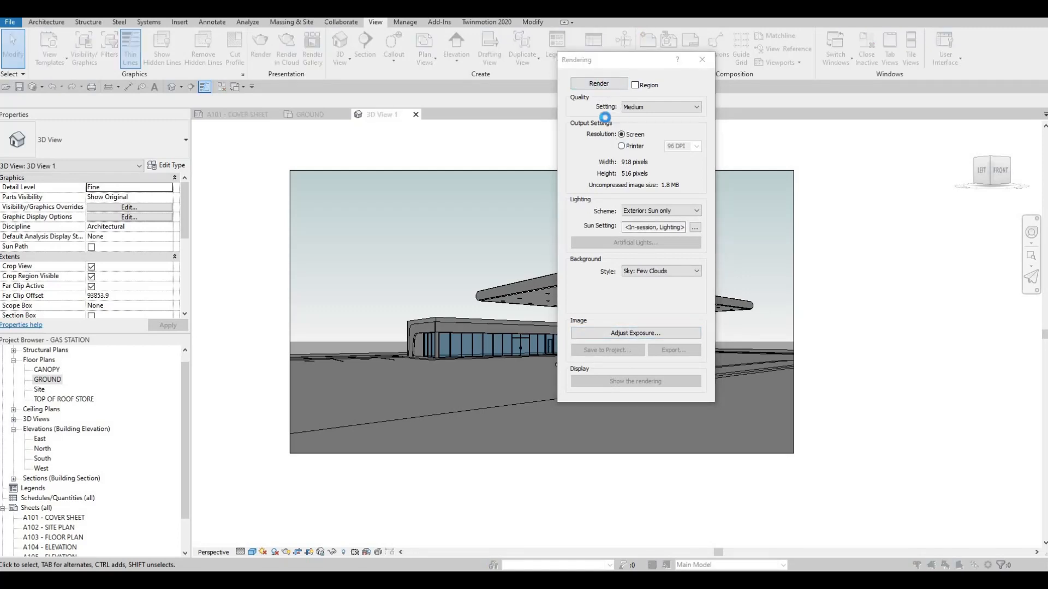
pyautogui.press('F1')
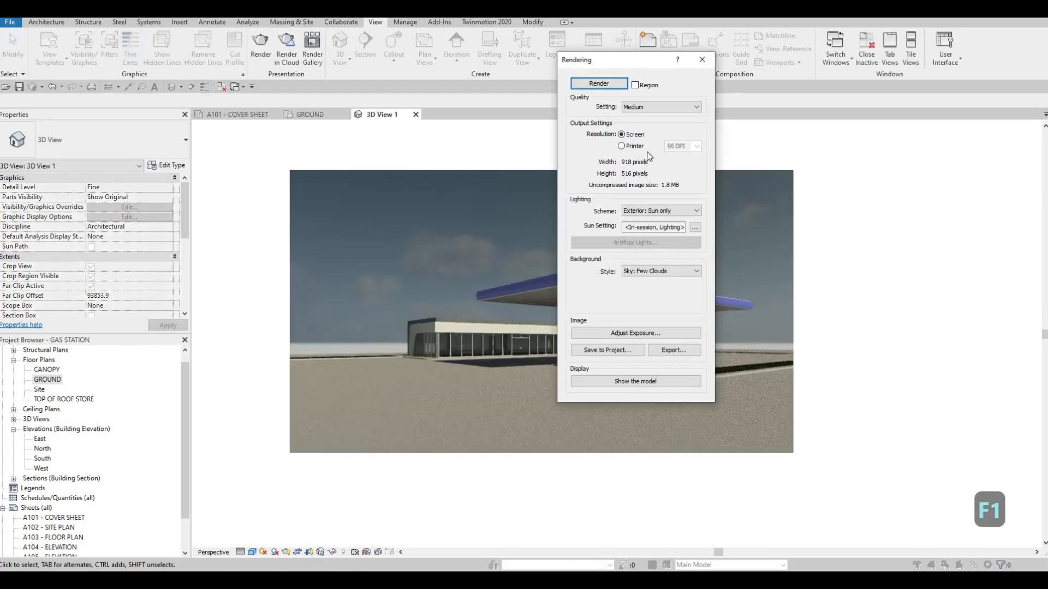
pyautogui.moveTo(677, 64); pyautogui.dragTo(665, 92)
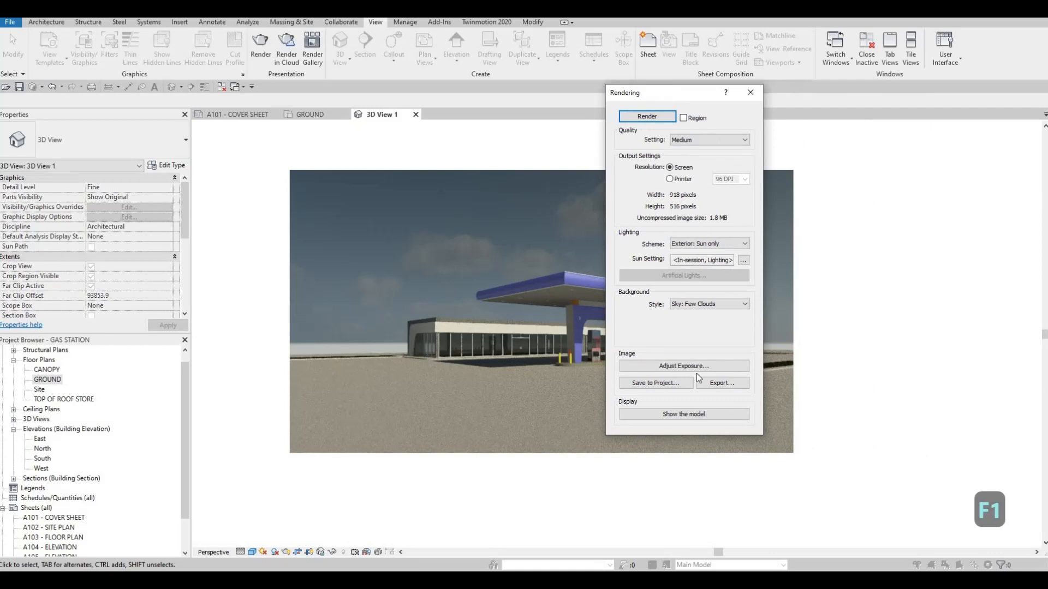
# - Save the rendered image to the project under its suggested name and list it under Renderings
pyautogui.click(657, 383)
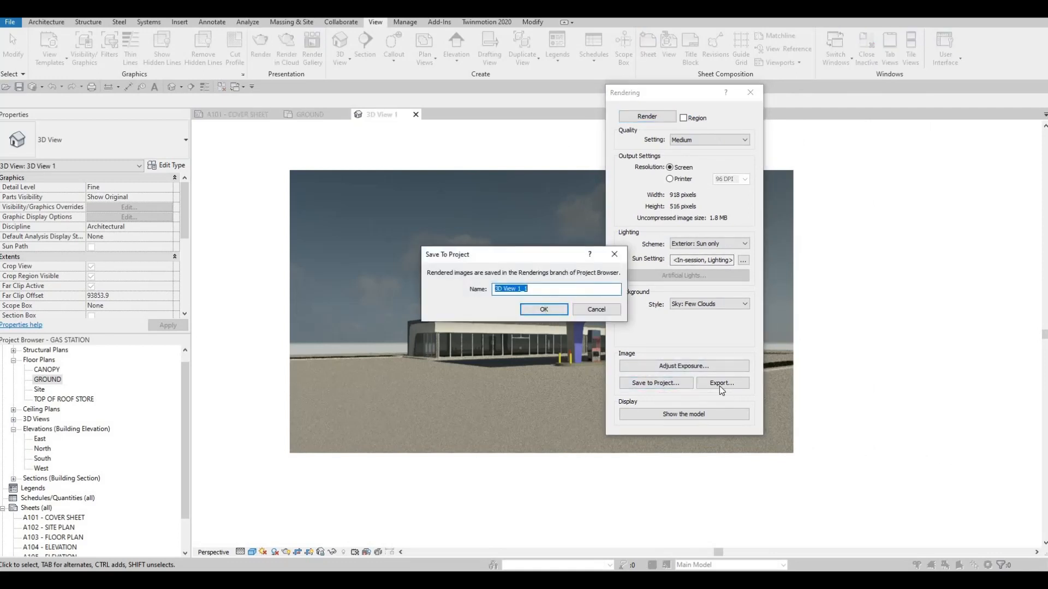
pyautogui.click(545, 310)
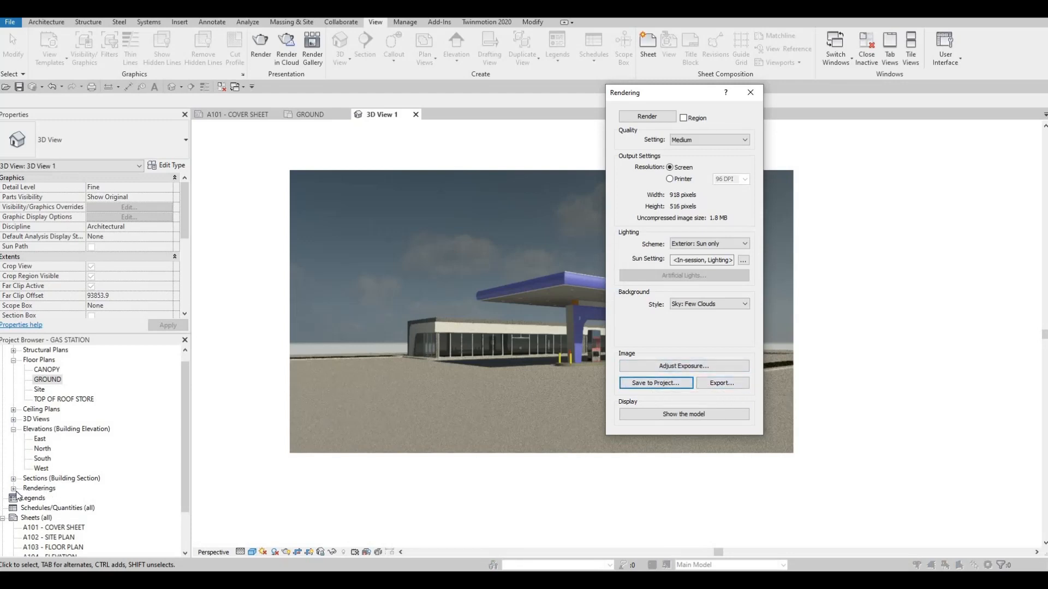
pyautogui.click(50, 498)
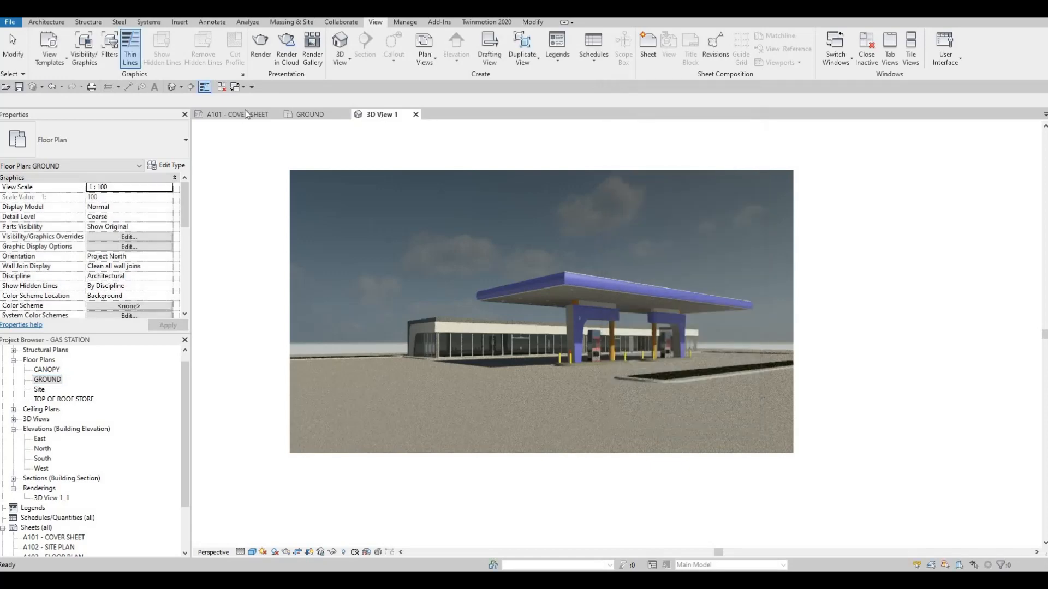
# - Place the saved 3D View 1_1 rendering on sheet A101 - COVER SHEET, in the sheet's upper left area
pyautogui.click(246, 114)
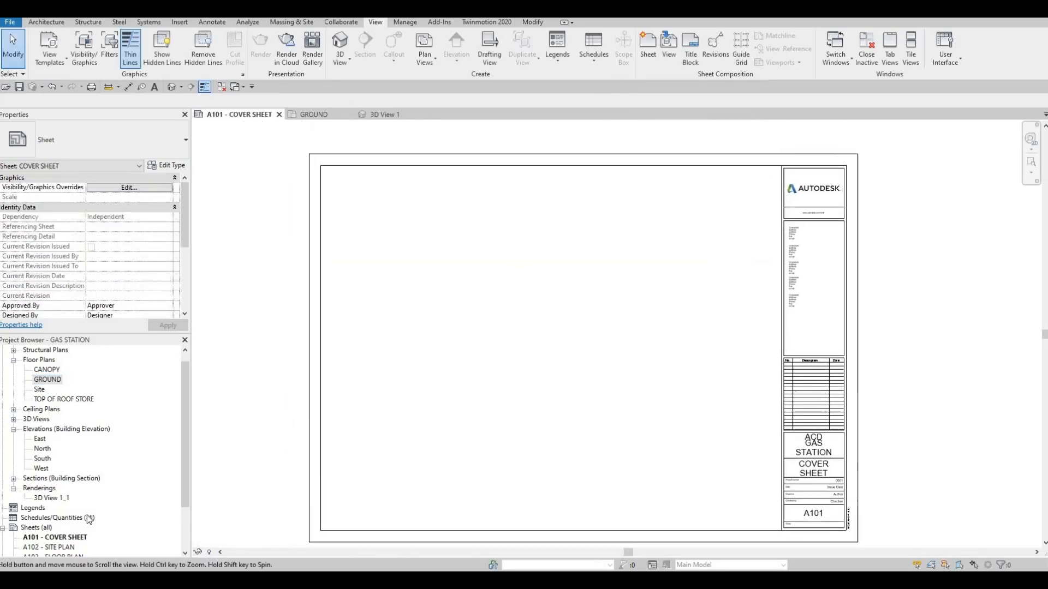
pyautogui.click(49, 499)
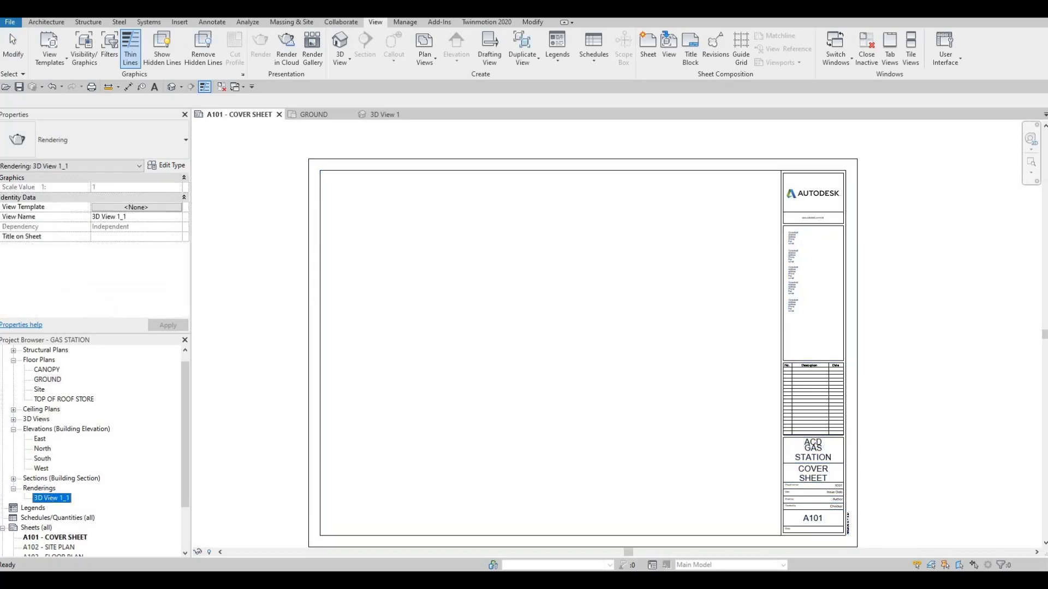
pyautogui.moveTo(477, 327); pyautogui.dragTo(463, 288)
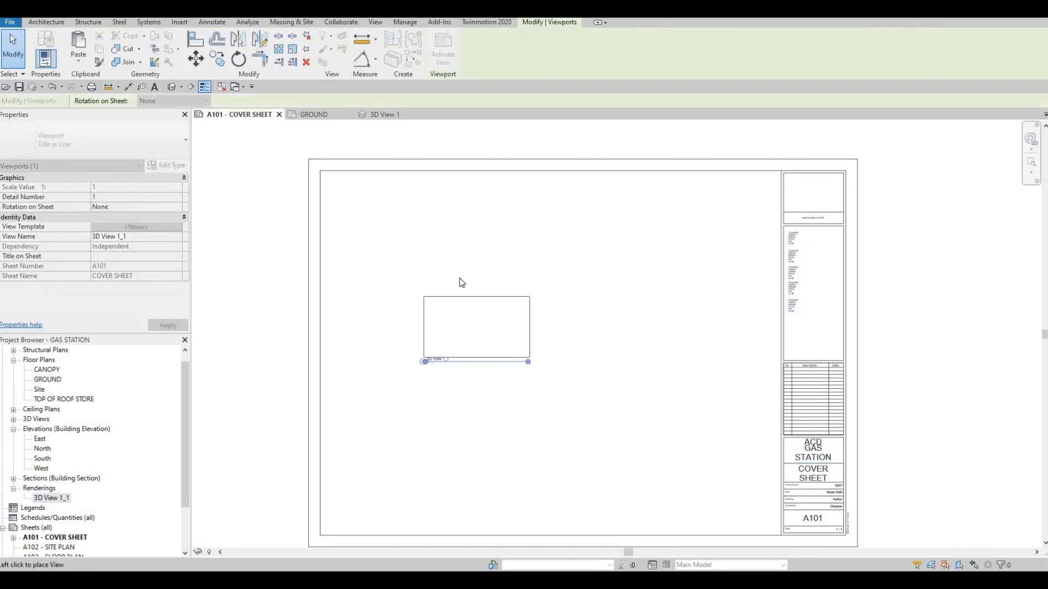
pyautogui.click(467, 304)
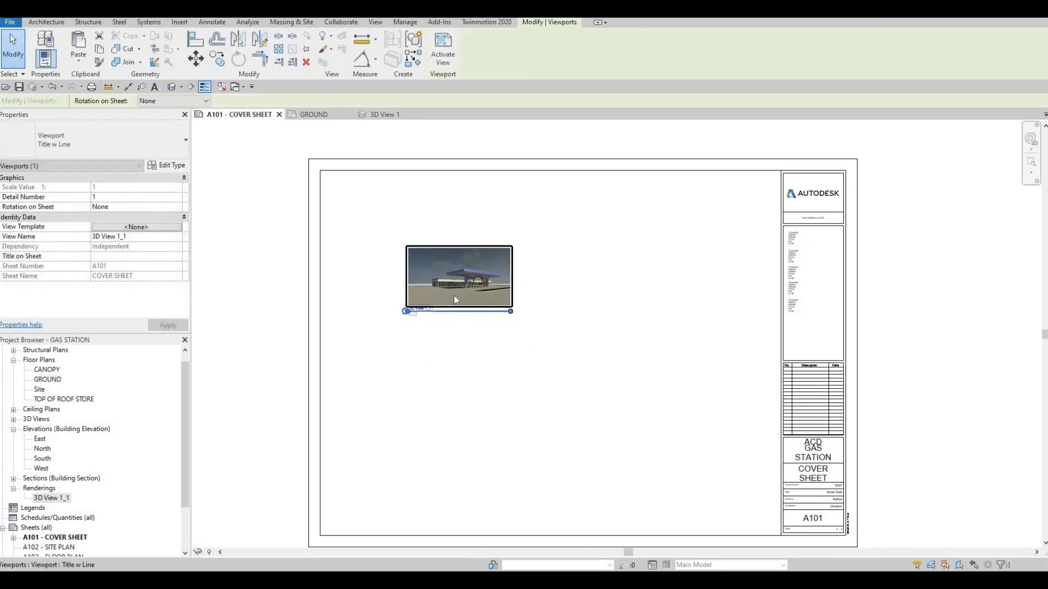
pyautogui.press('Escape')
# - Change the rendering's viewport type on the cover sheet to No Title
pyautogui.click(206, 245)
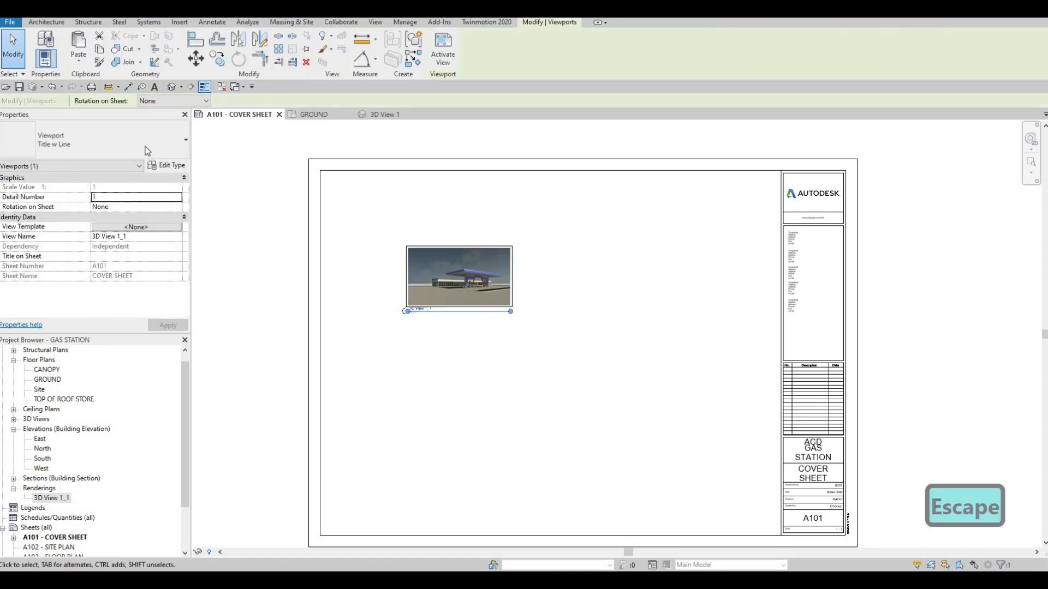
pyautogui.click(147, 151)
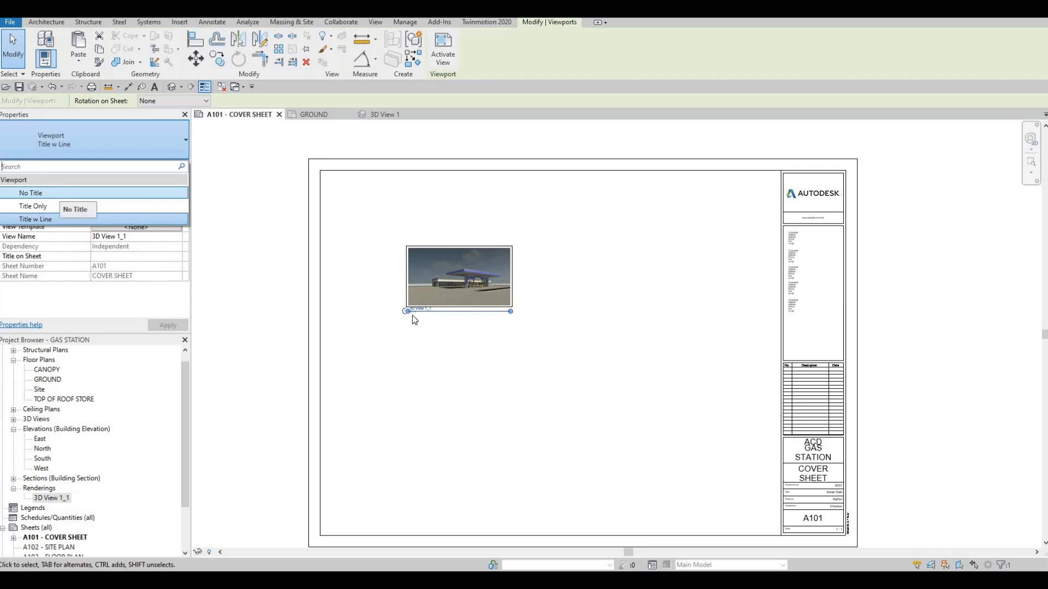
pyautogui.click(66, 194)
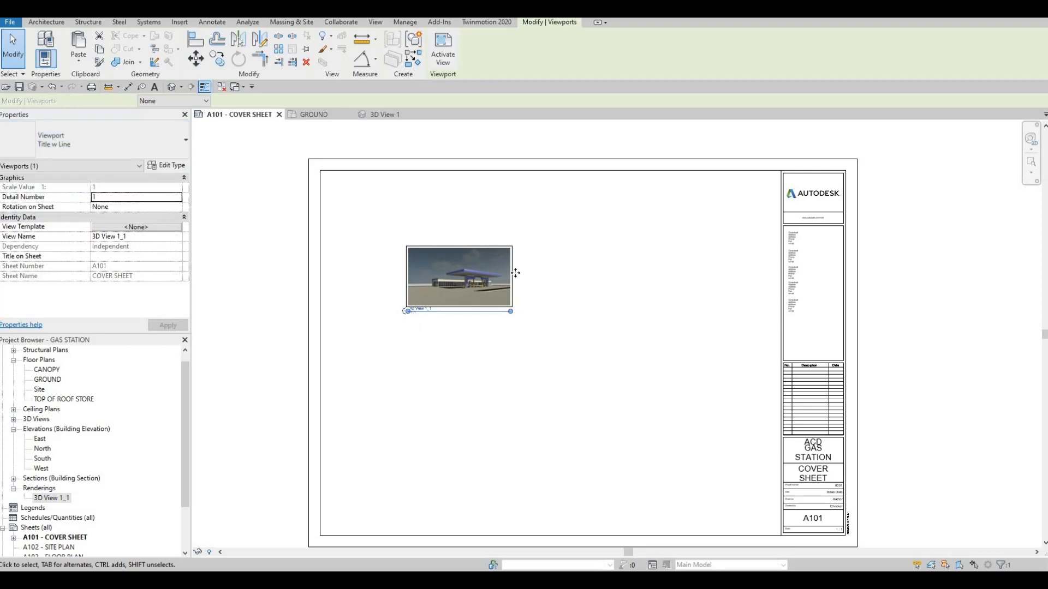
# - Activate the rendering's viewport, enlarge the image to about 633 by 356 mm and reposition it in the cover sheet's upper area
pyautogui.scroll(2, 440, 286)
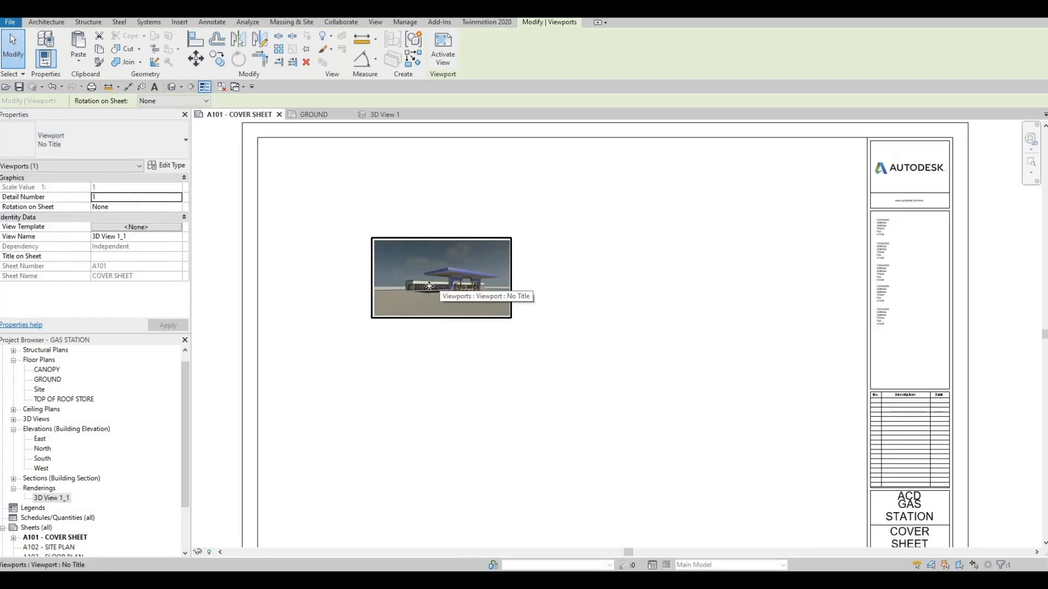
pyautogui.doubleClick(430, 286)
pyautogui.click(501, 302)
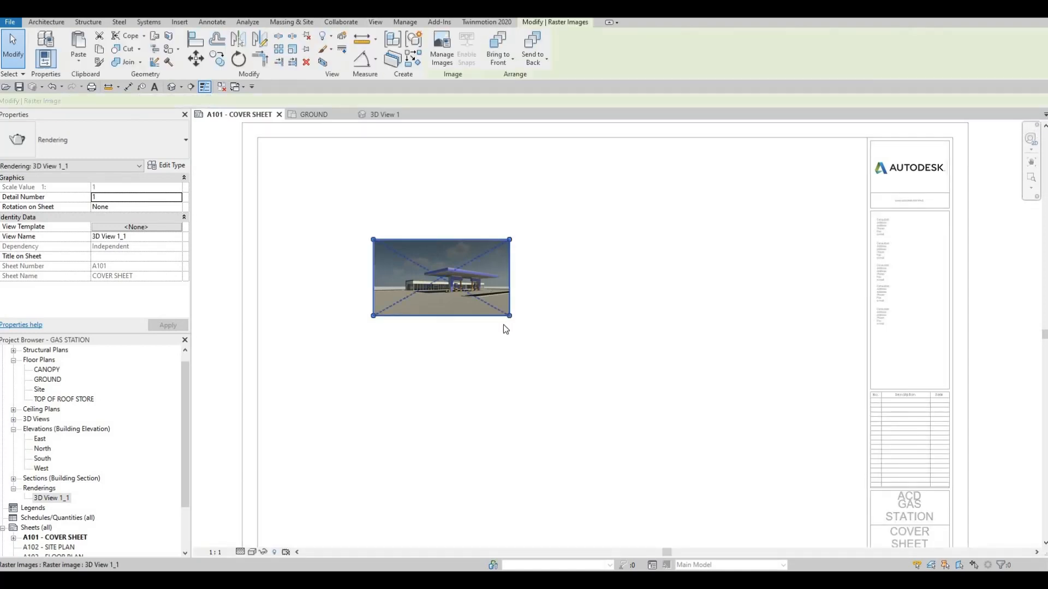
pyautogui.moveTo(507, 318); pyautogui.dragTo(554, 345)
pyautogui.moveTo(494, 292); pyautogui.dragTo(425, 237)
pyautogui.moveTo(636, 371); pyautogui.dragTo(691, 399)
pyautogui.scroll(-2, 653, 148)
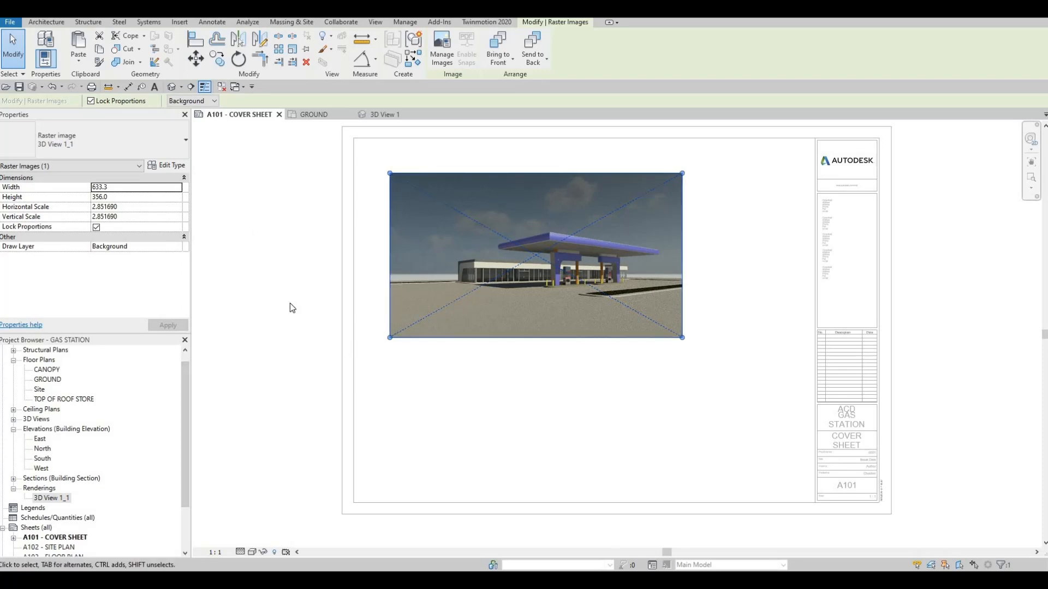
pyautogui.press('Escape')
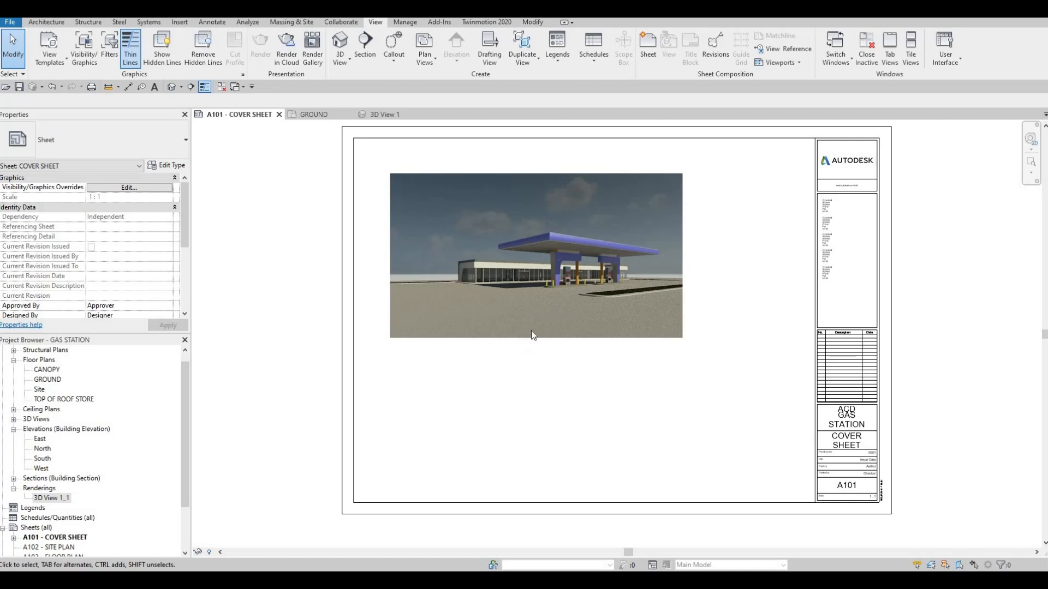
pyautogui.press('Escape')
# - Create a new sheet list with Sheet Number and Sheet Name as its scheduled fields, in that order
pyautogui.moveTo(603, 384); pyautogui.dragTo(525, 408, button='middle')
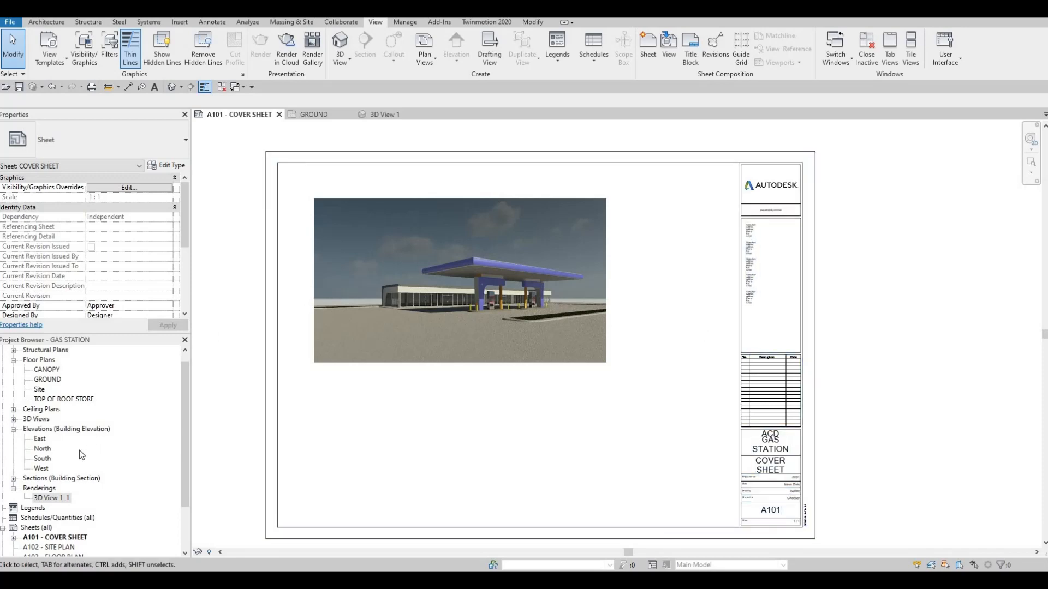
pyautogui.scroll(-3, 55, 464)
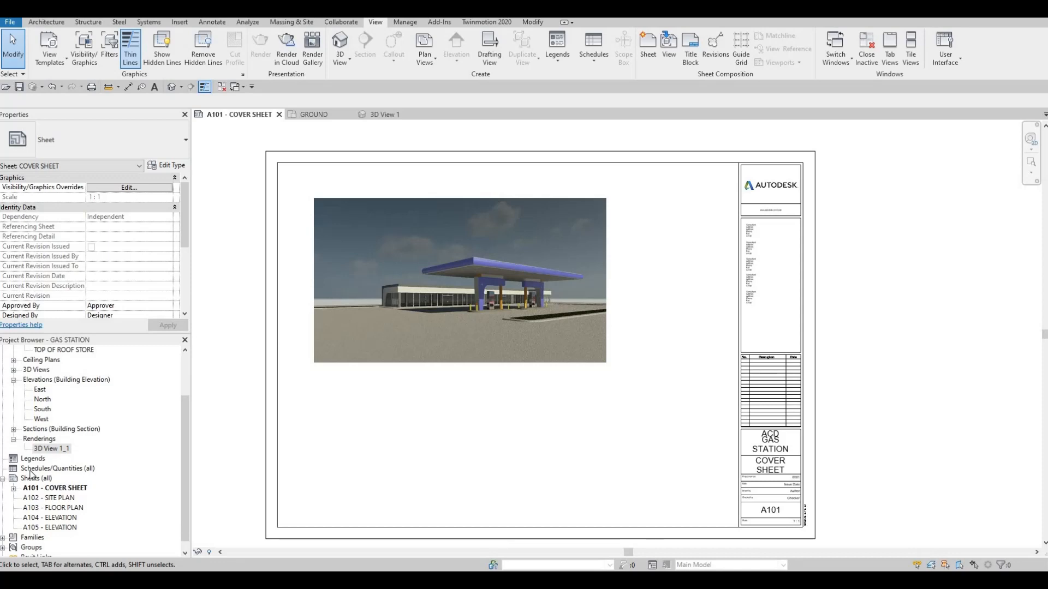
pyautogui.click(31, 469)
pyautogui.rightClick(31, 474)
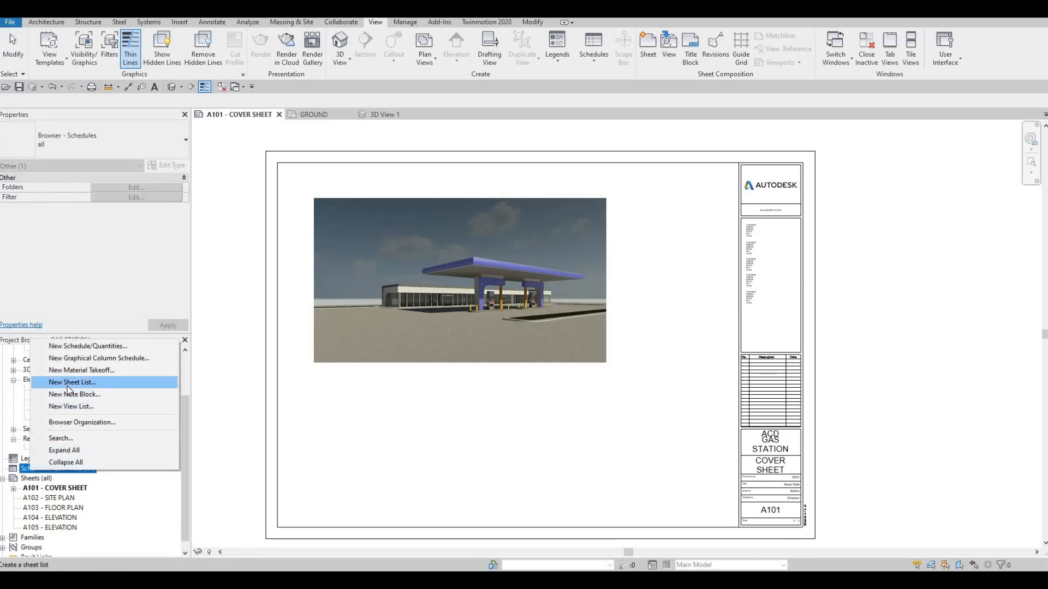
pyautogui.click(68, 382)
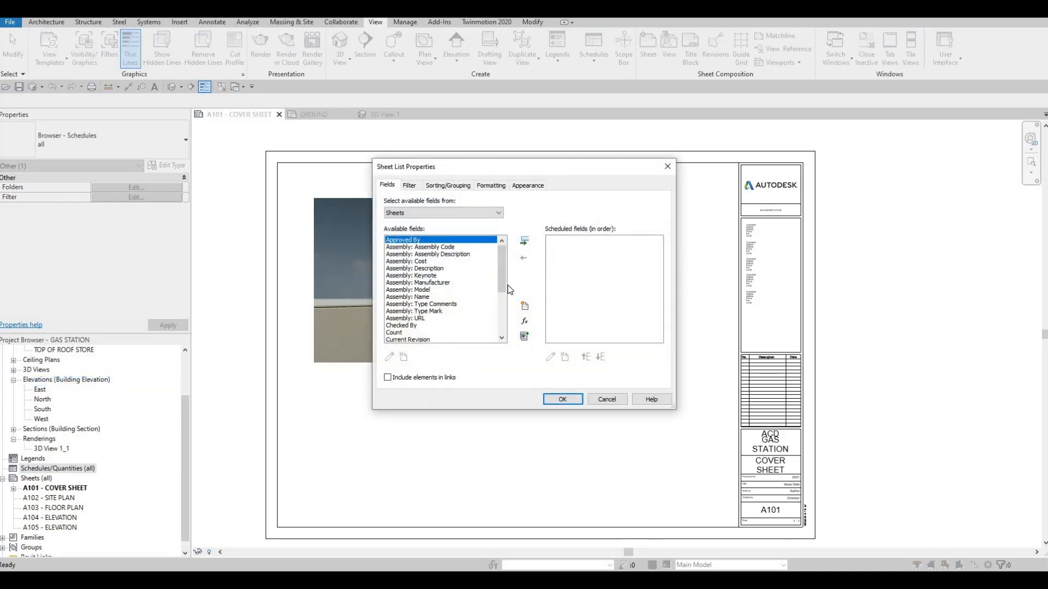
pyautogui.scroll(-4, 463, 333)
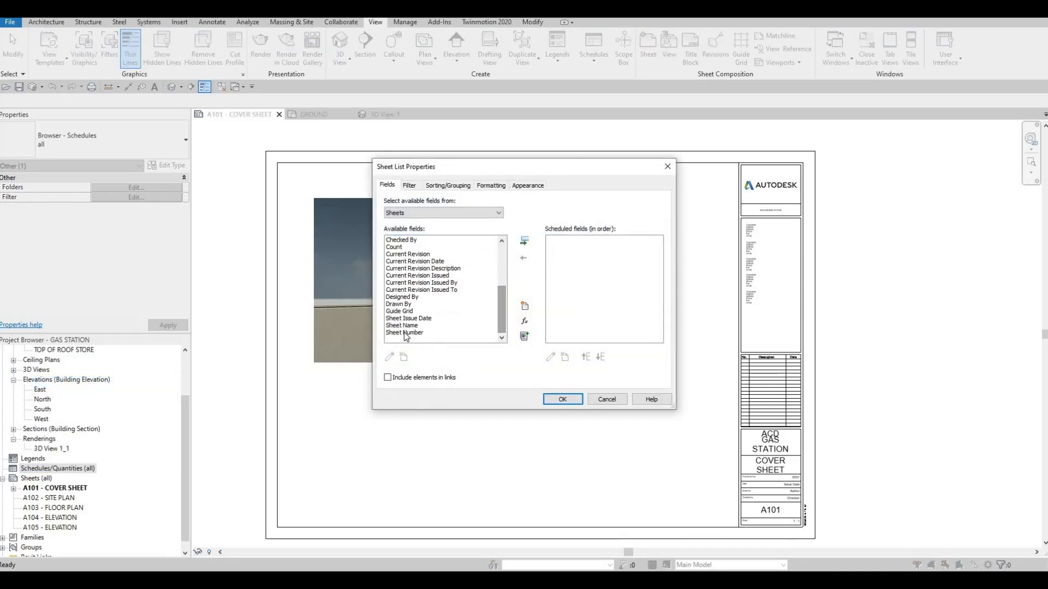
pyautogui.click(431, 332)
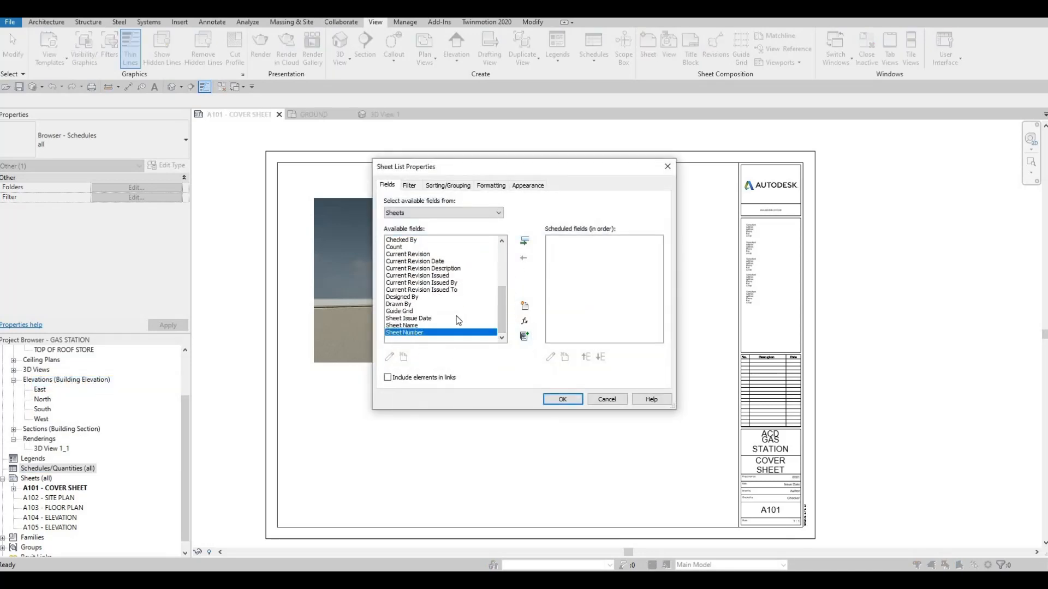
pyautogui.click(525, 242)
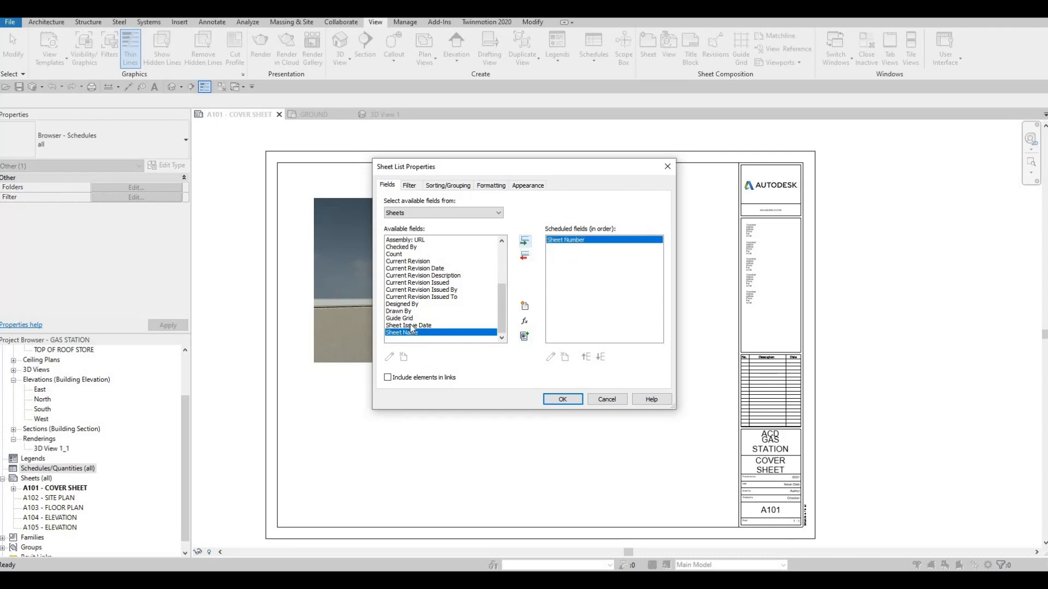
pyautogui.click(525, 241)
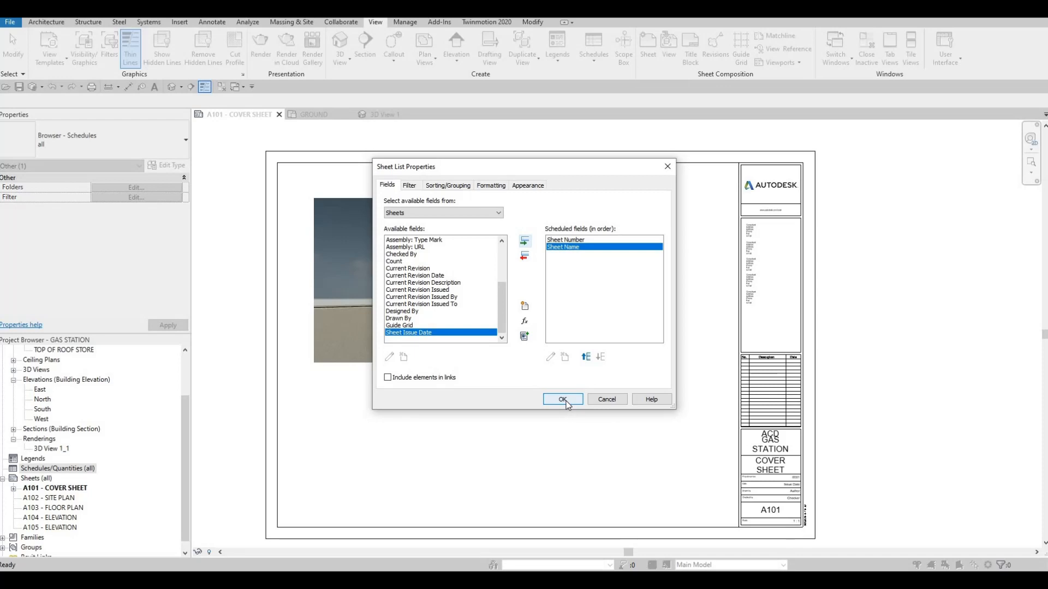
pyautogui.click(563, 400)
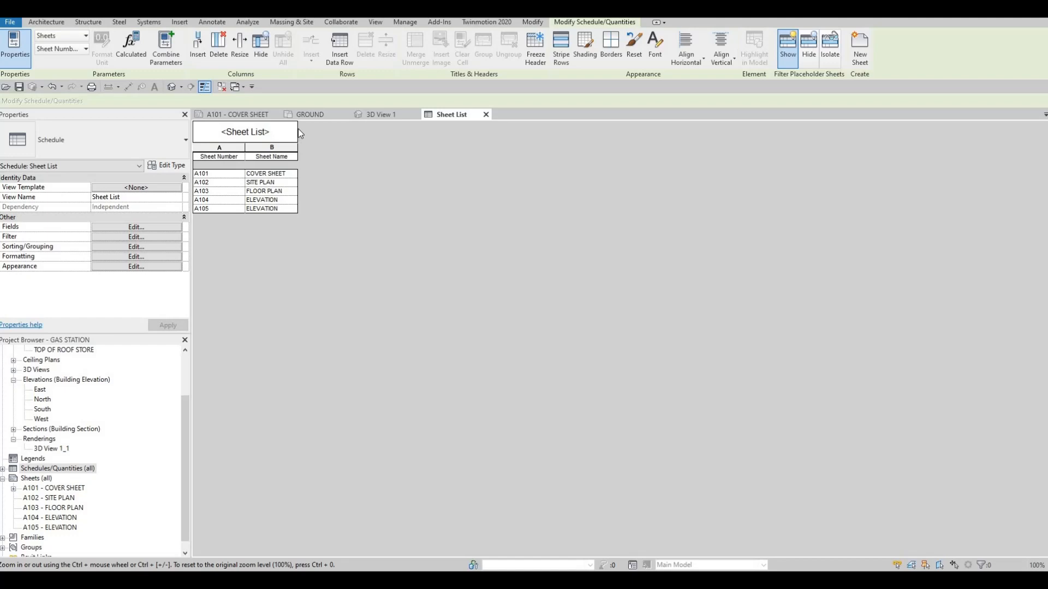
# - Change the sheet list's title to DRAWING LIST
pyautogui.click(255, 137)
pyautogui.moveTo(278, 134); pyautogui.dragTo(171, 133)
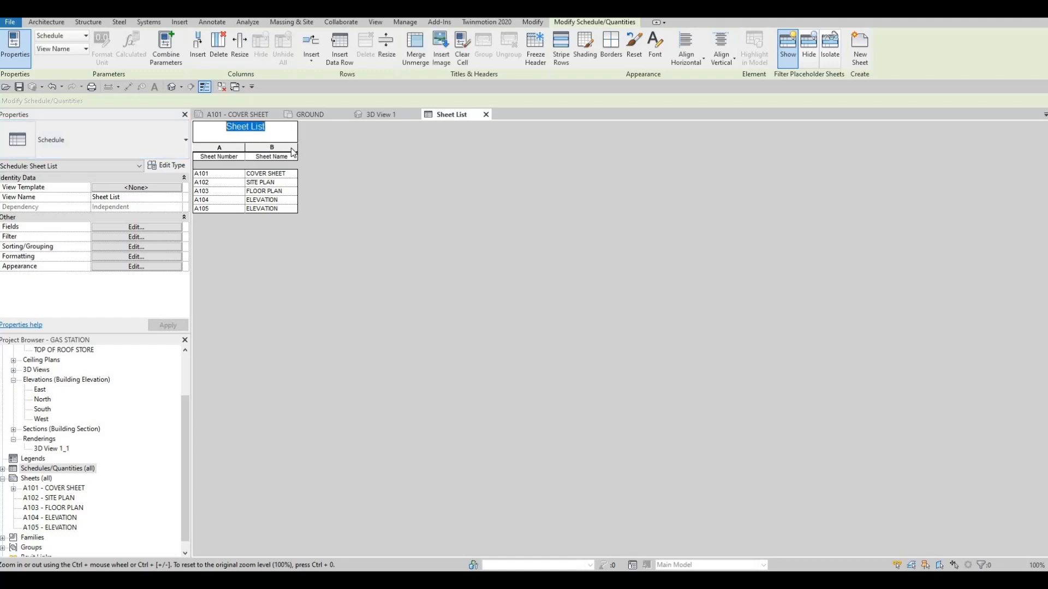
pyautogui.write('DRAWILNG')
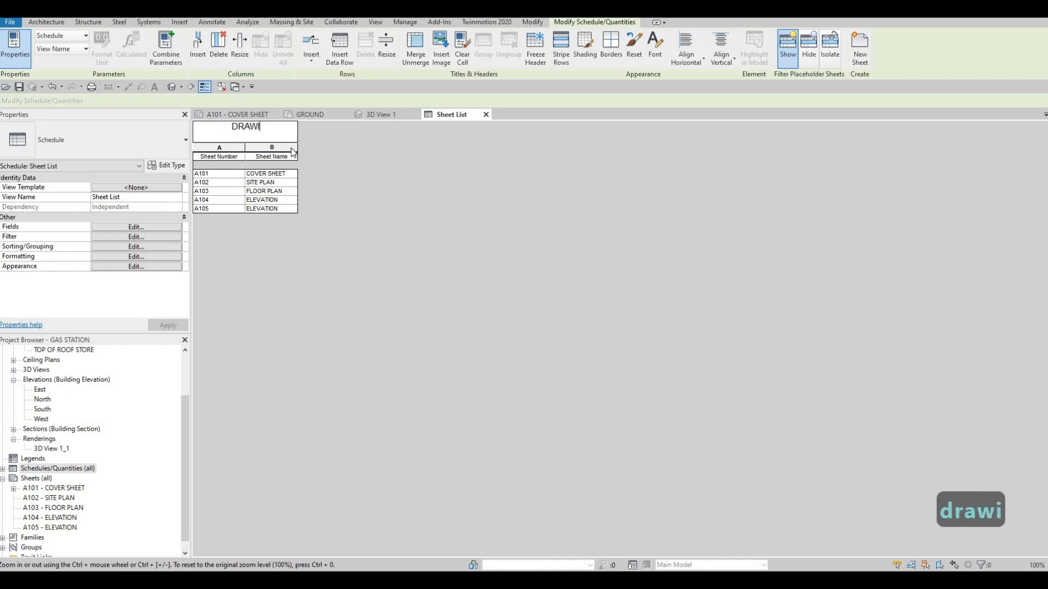
pyautogui.press('BackSpace')
pyautogui.press('BackSpace')
pyautogui.press('BackSpace')
pyautogui.press('BackSpace')
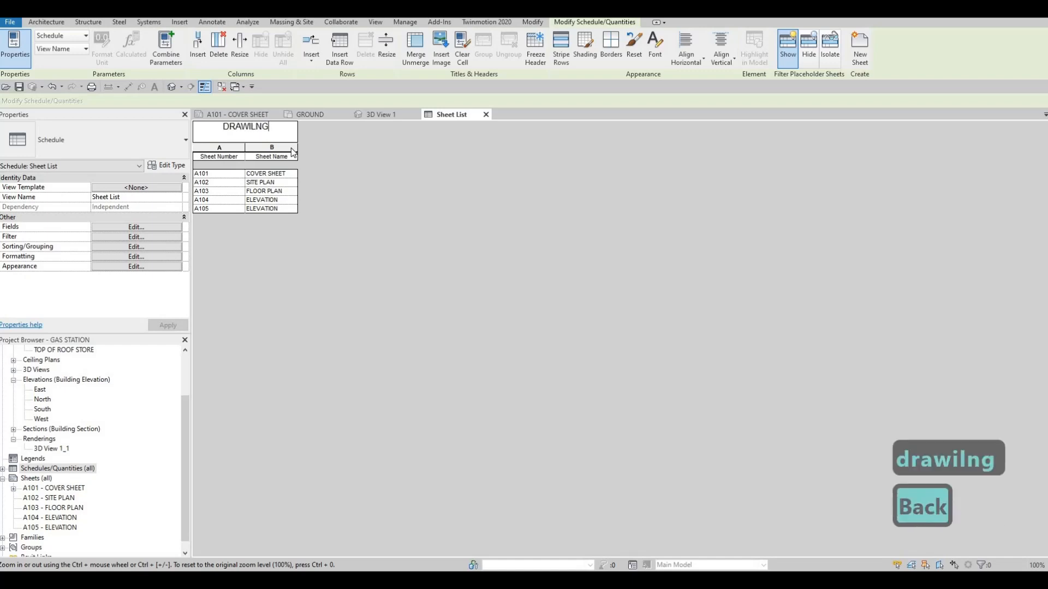
pyautogui.write('N')
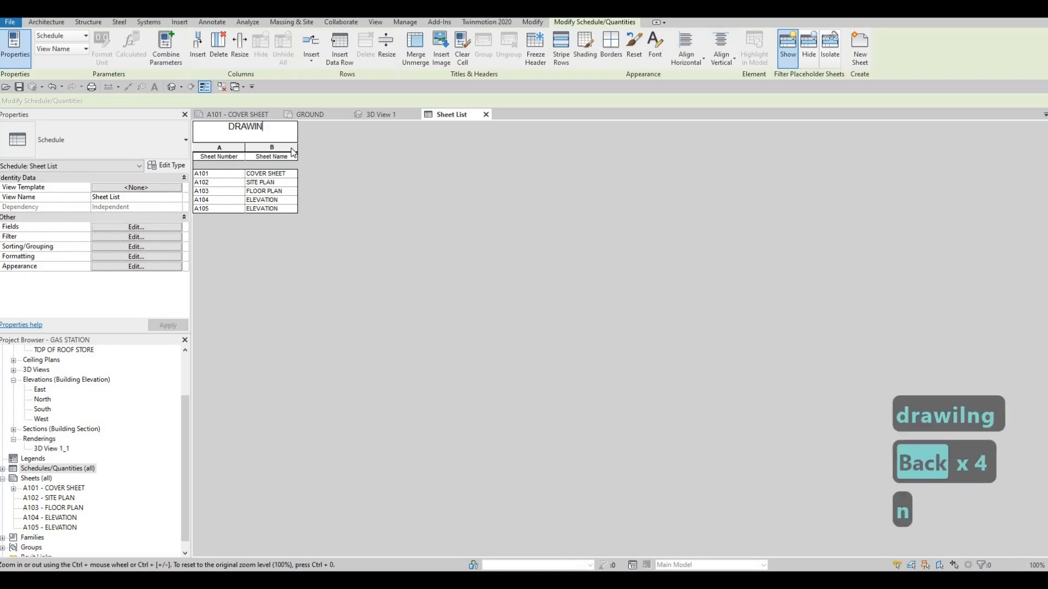
pyautogui.write('G LIST')
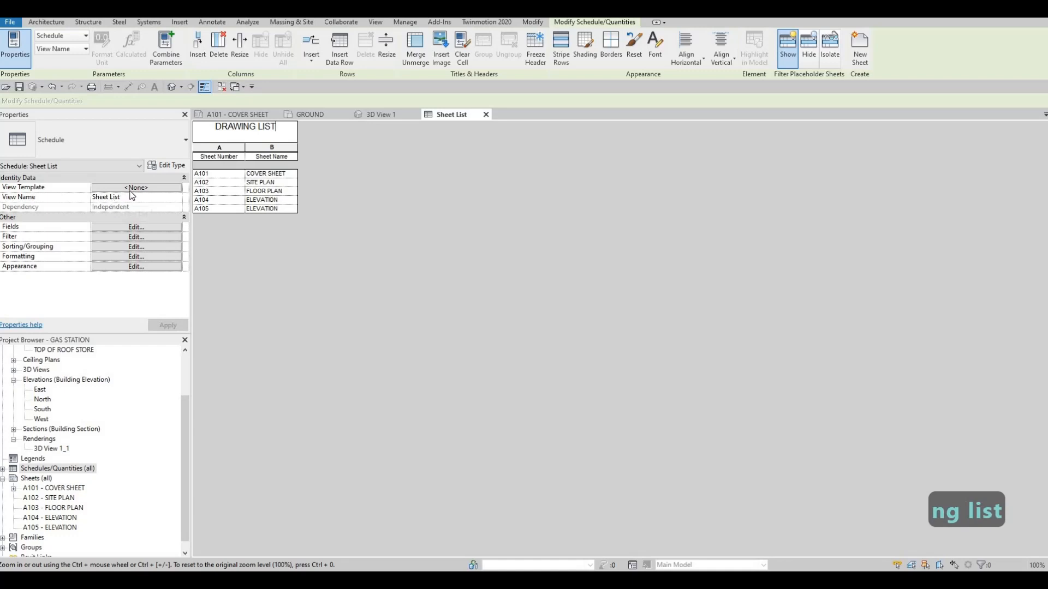
pyautogui.click(175, 167)
pyautogui.click(174, 168)
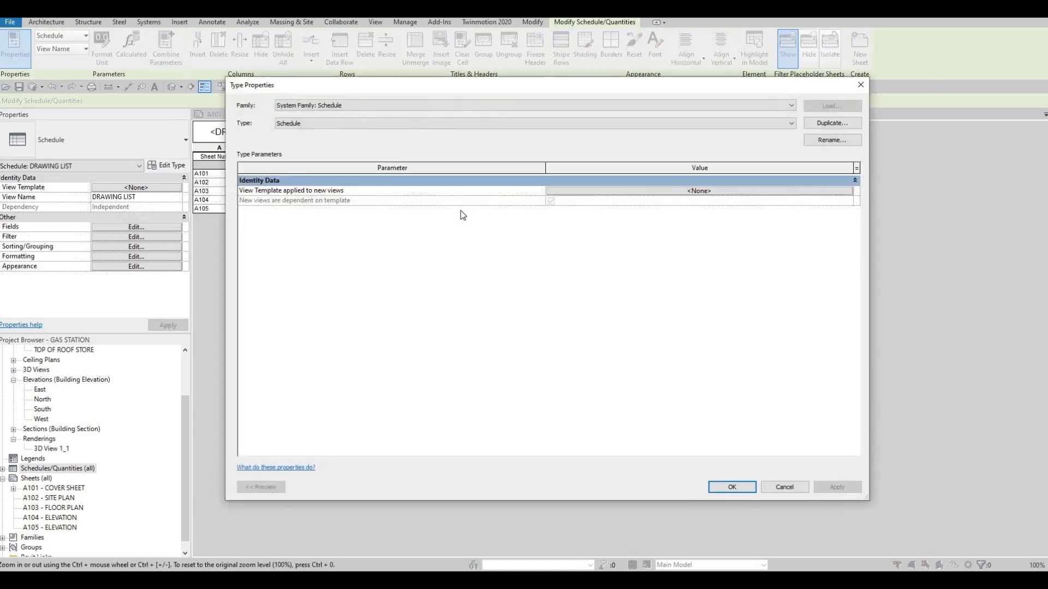
pyautogui.press('Escape')
pyautogui.press('Escape')
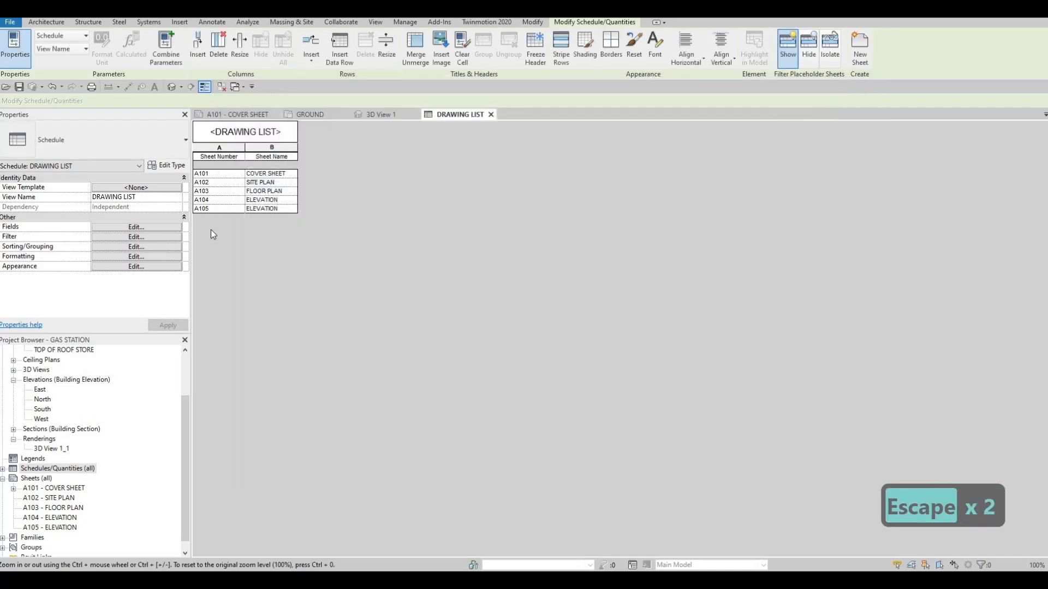
# - In the drawing list's appearance settings, turn off the blank row before data
pyautogui.click(134, 230)
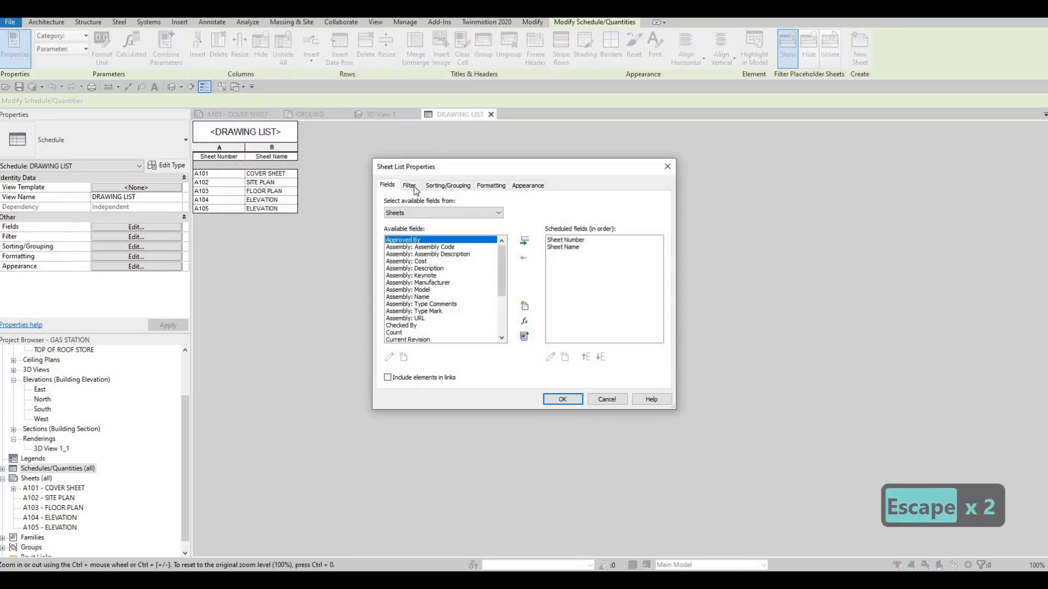
pyautogui.click(410, 186)
pyautogui.click(492, 186)
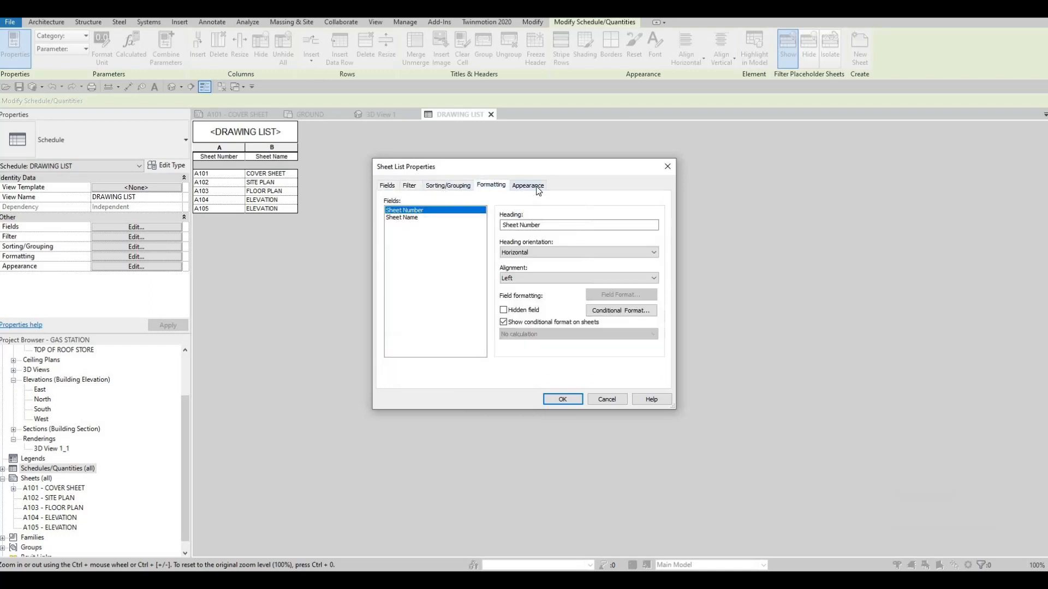
pyautogui.click(539, 188)
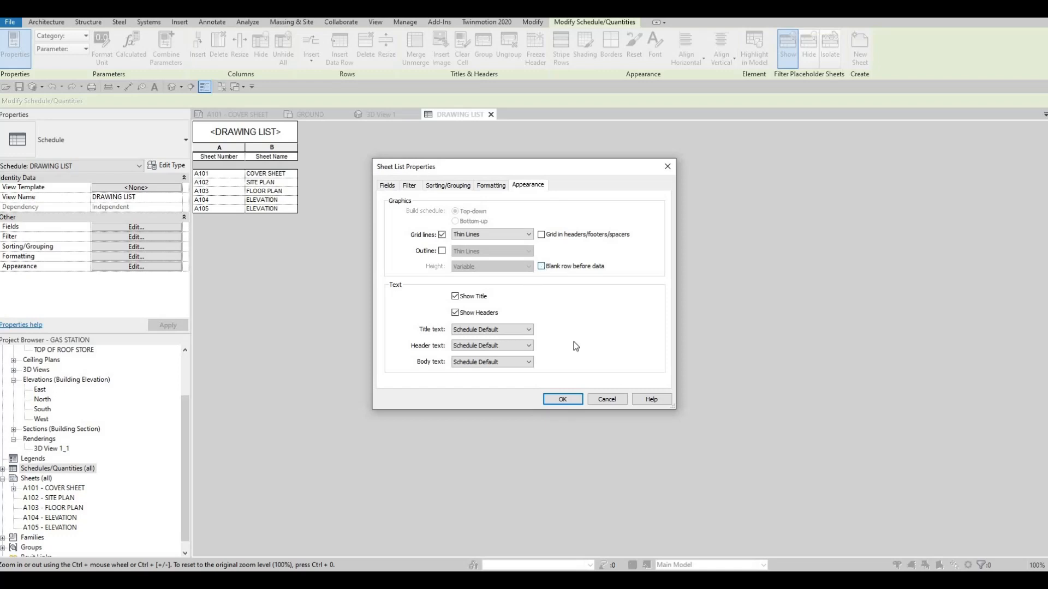
# - Set the drawing list's title text to 4mm Arial, header text to 3.5mm Arial and body text to 2.5mm Arial, and widen both columns
pyautogui.click(512, 330)
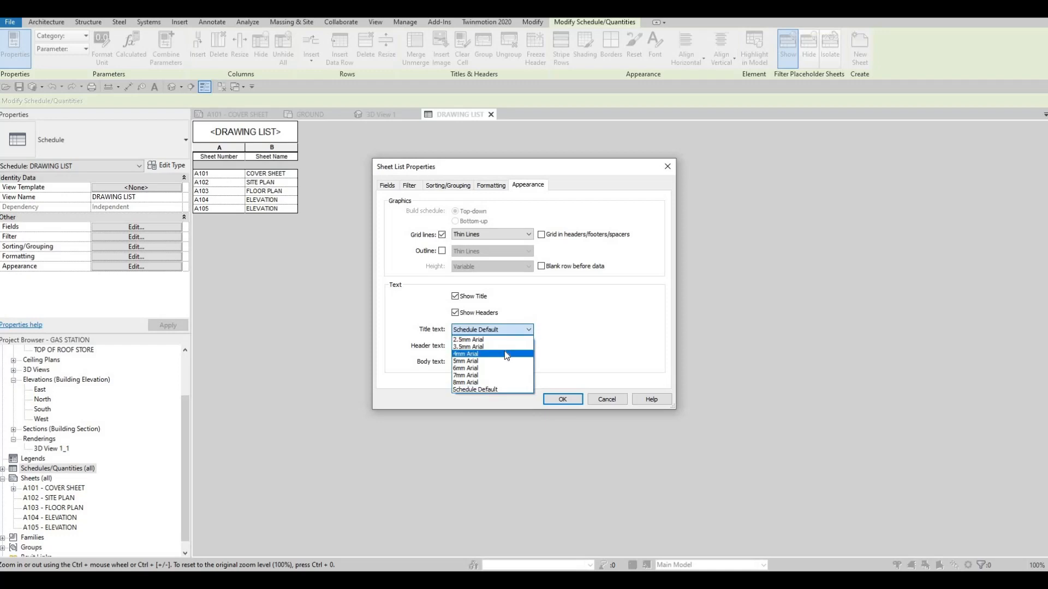
pyautogui.click(506, 354)
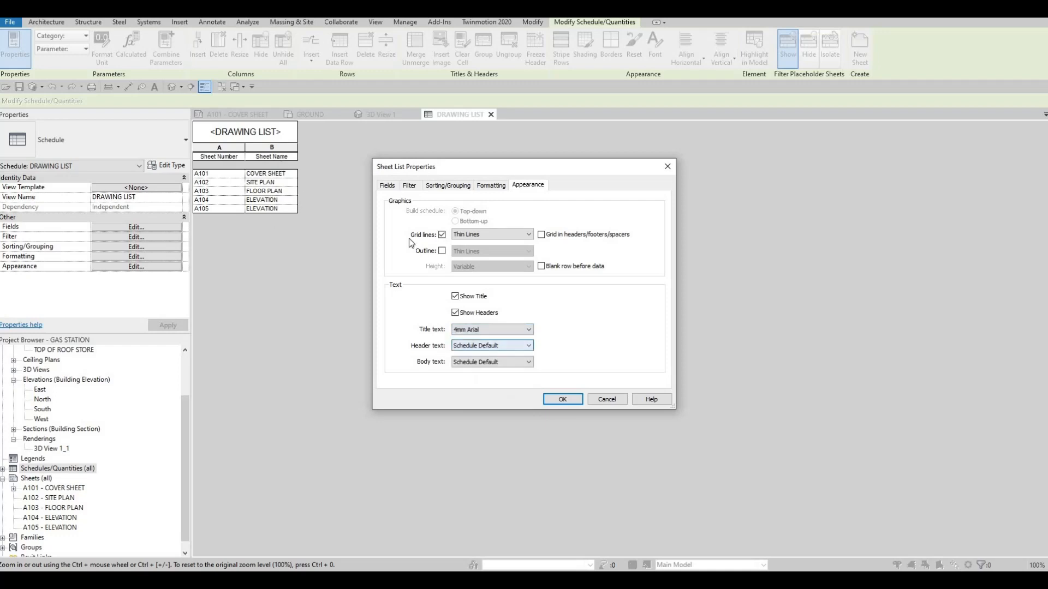
pyautogui.click(489, 349)
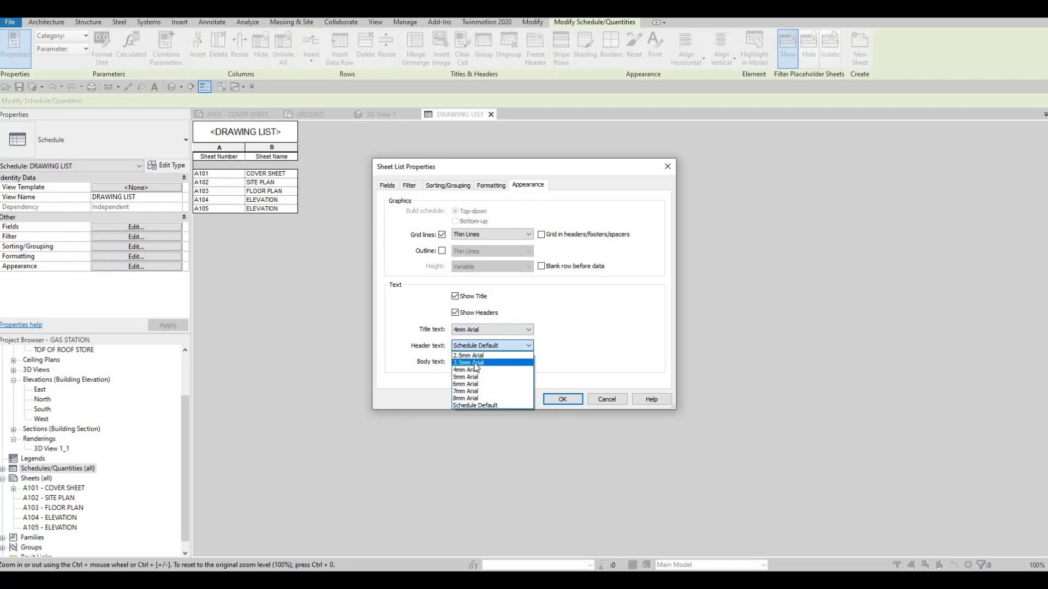
pyautogui.click(471, 363)
pyautogui.press('Tab')
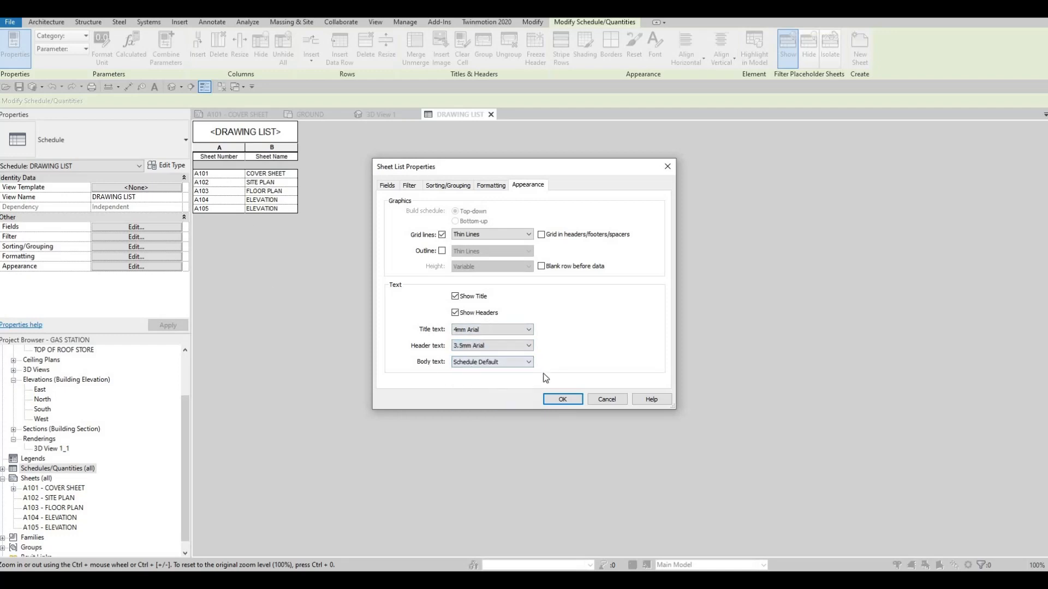
pyautogui.click(503, 363)
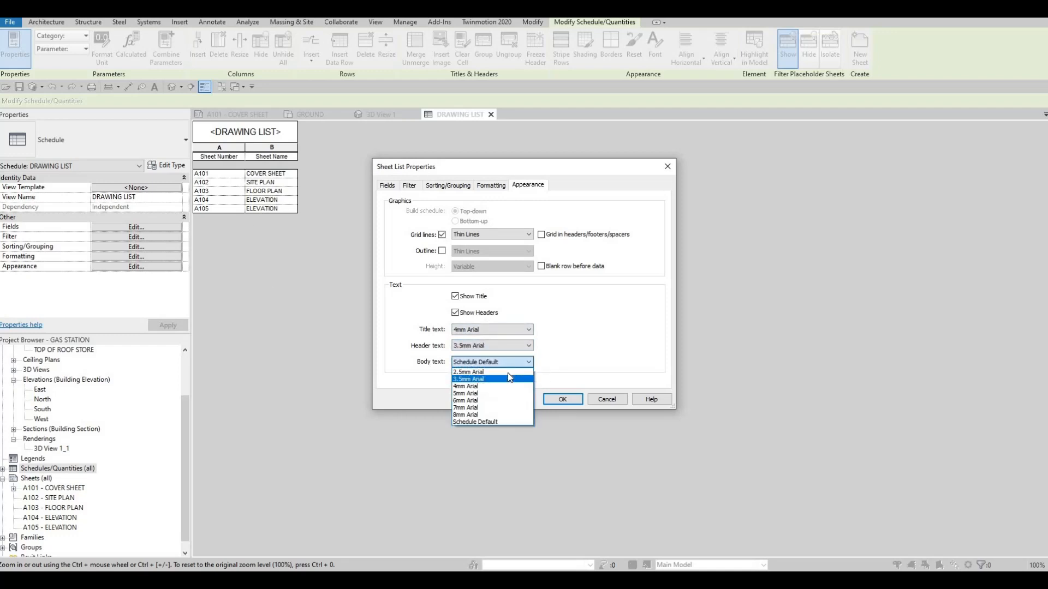
pyautogui.click(509, 376)
pyautogui.click(562, 399)
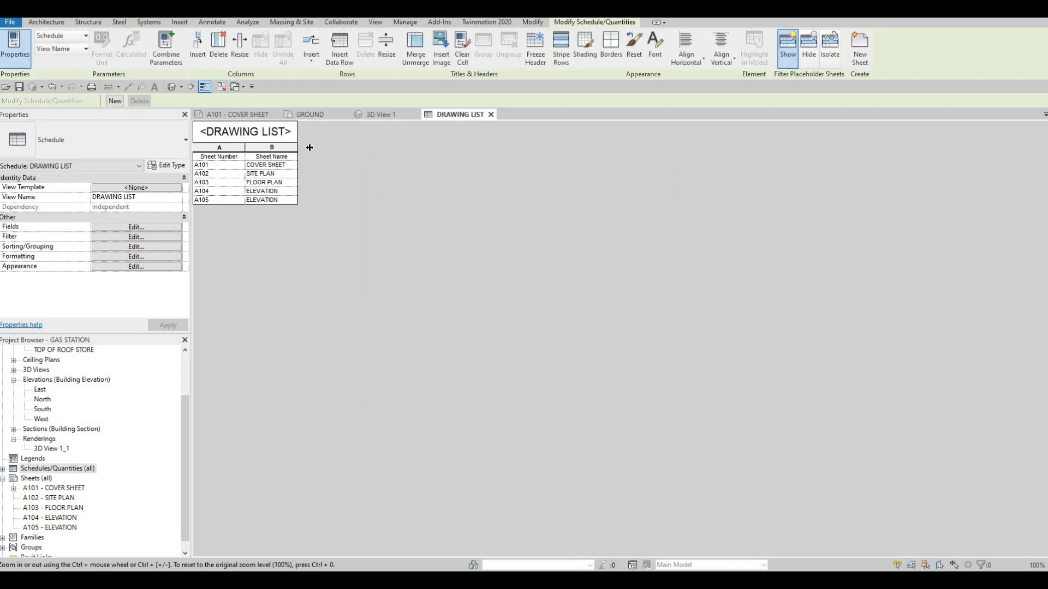
pyautogui.moveTo(324, 154); pyautogui.dragTo(328, 154)
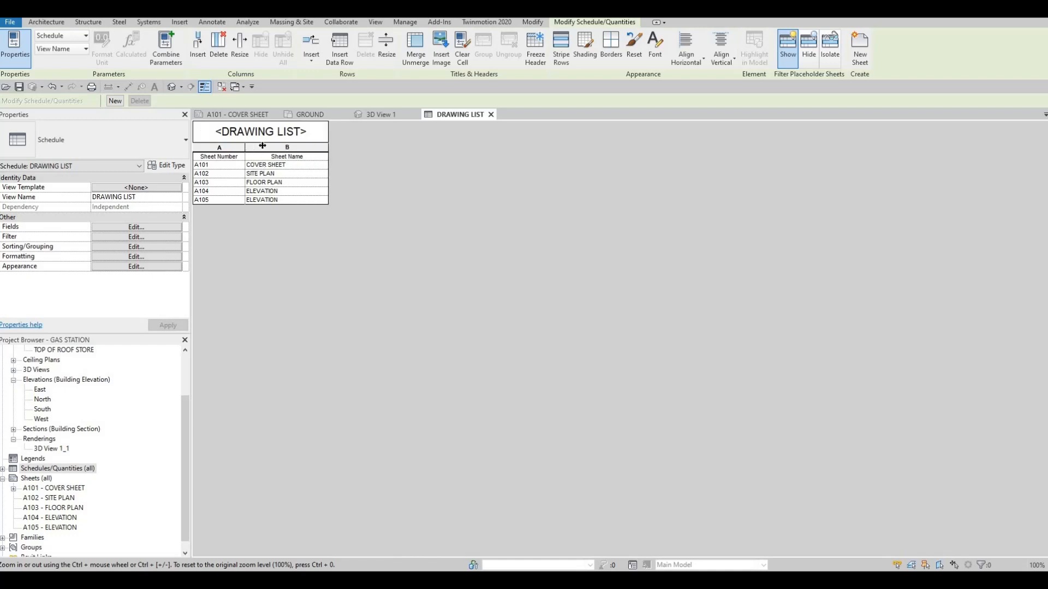
pyautogui.moveTo(245, 182); pyautogui.dragTo(263, 183)
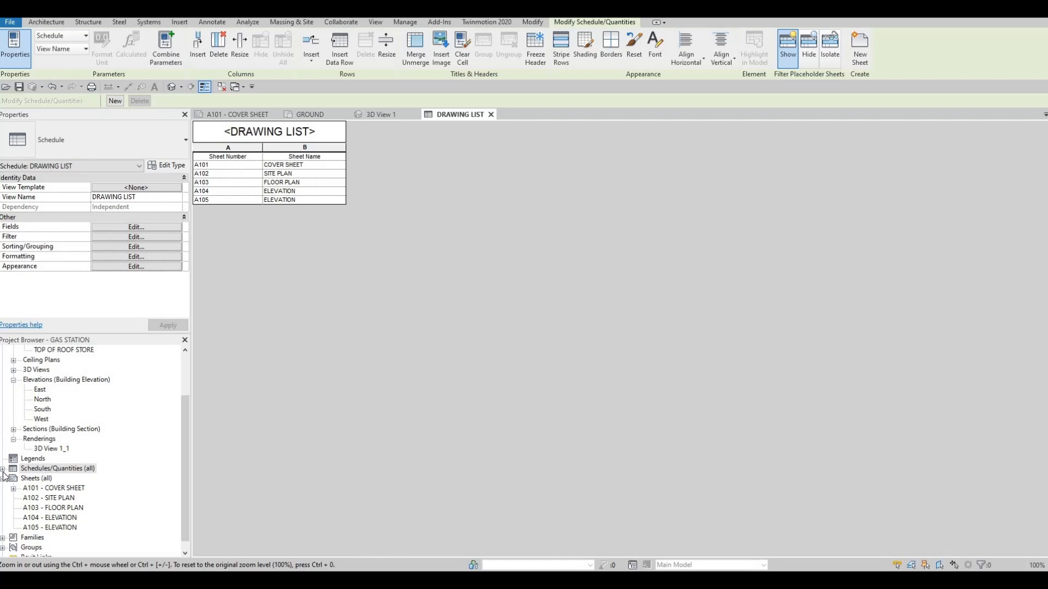
# - Place the DRAWING LIST schedule on sheet A101 - COVER SHEET, between the rendering and the title block near the sheet's upper edge
pyautogui.doubleClick(33, 471)
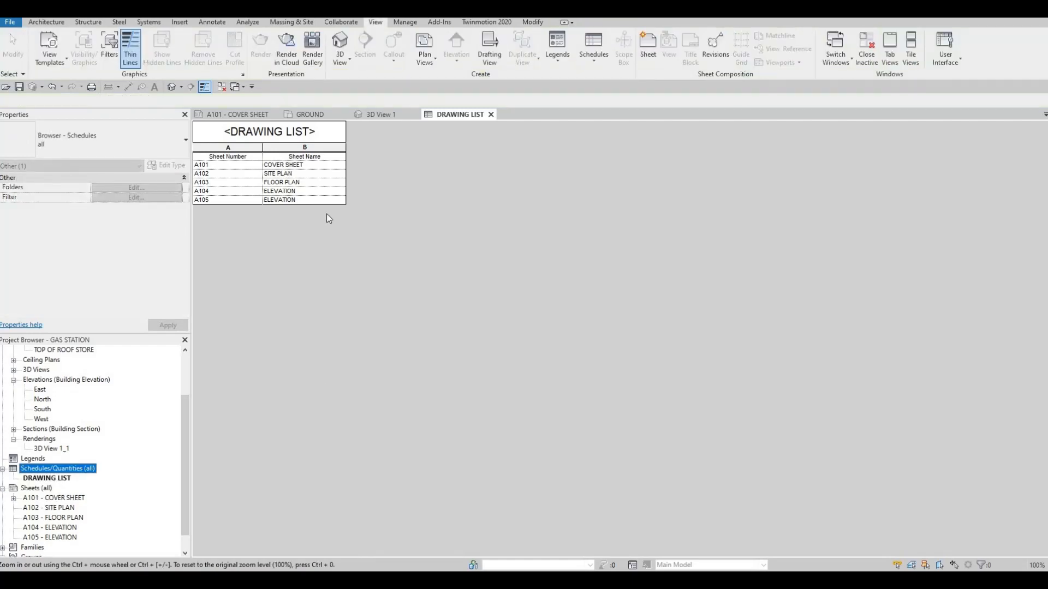
pyautogui.click(240, 115)
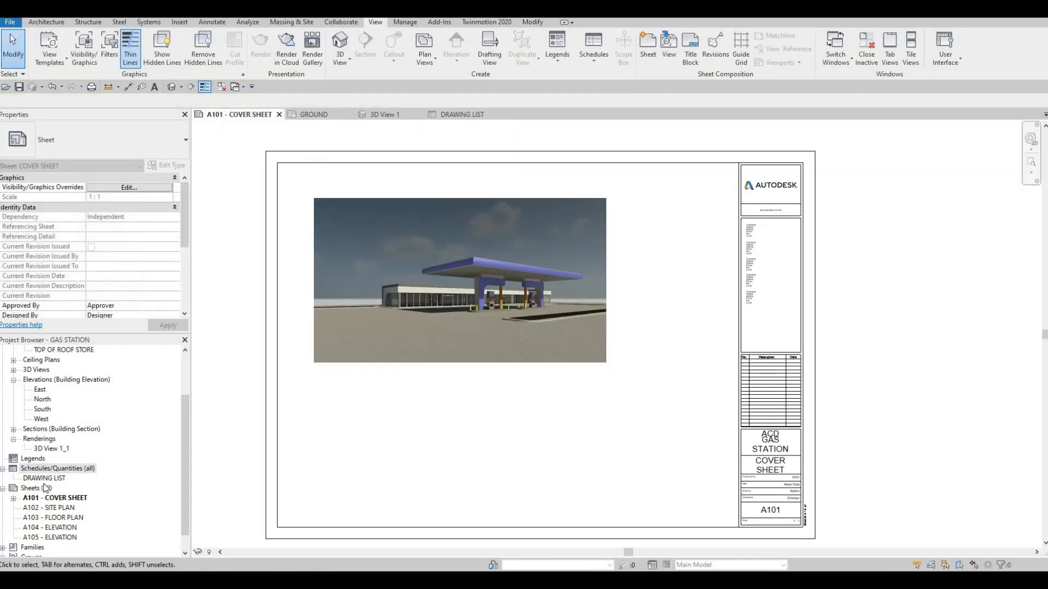
pyautogui.click(49, 478)
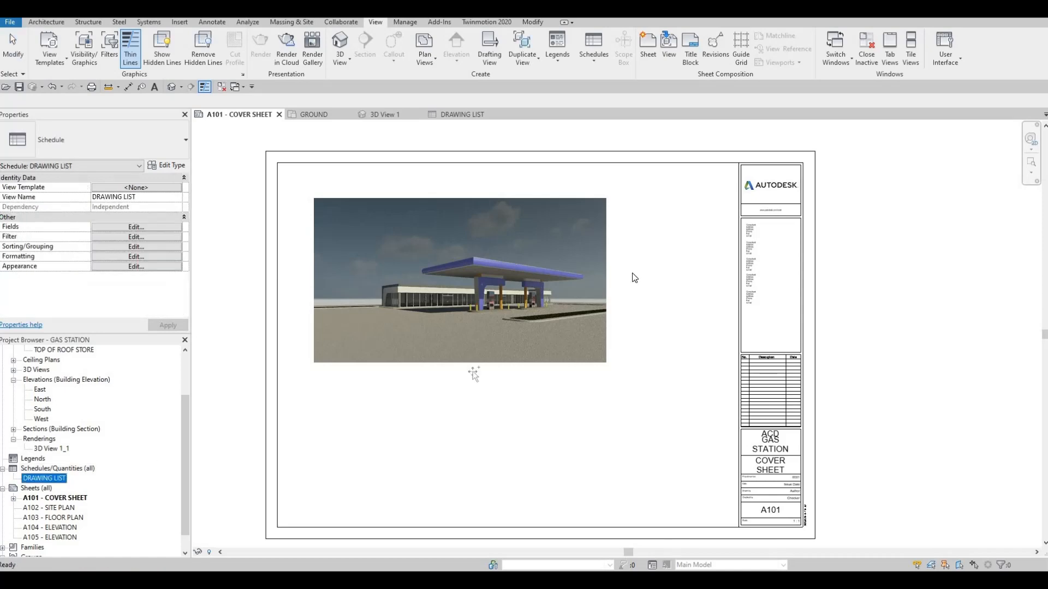
pyautogui.moveTo(634, 279)
pyautogui.mouseDown()
pyautogui.moveTo(673, 222)
pyautogui.moveTo(633, 273)
pyautogui.mouseUp()
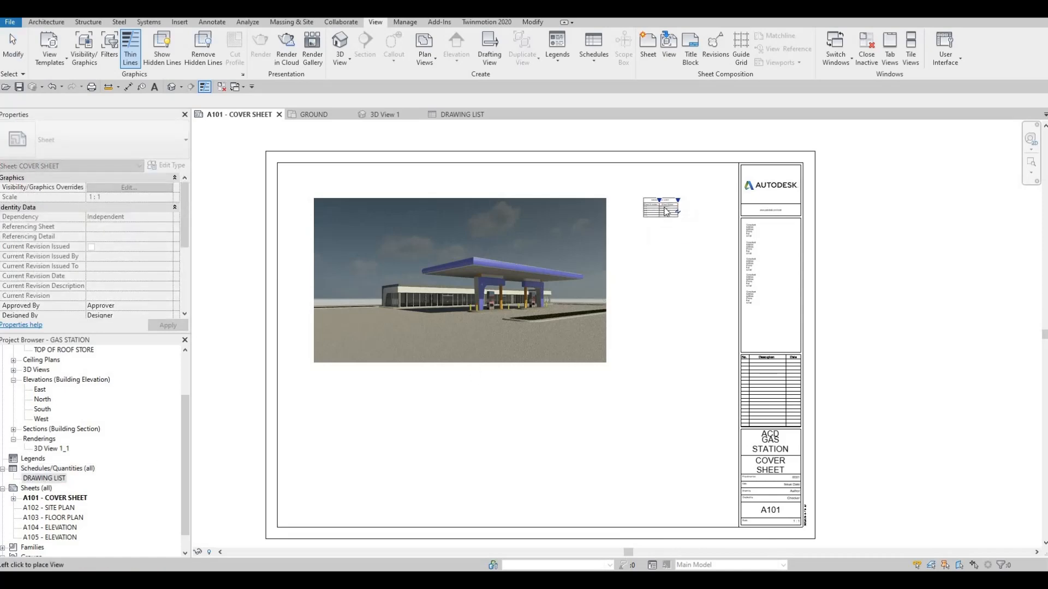
pyautogui.click(704, 209)
pyautogui.scroll(4, 698, 209)
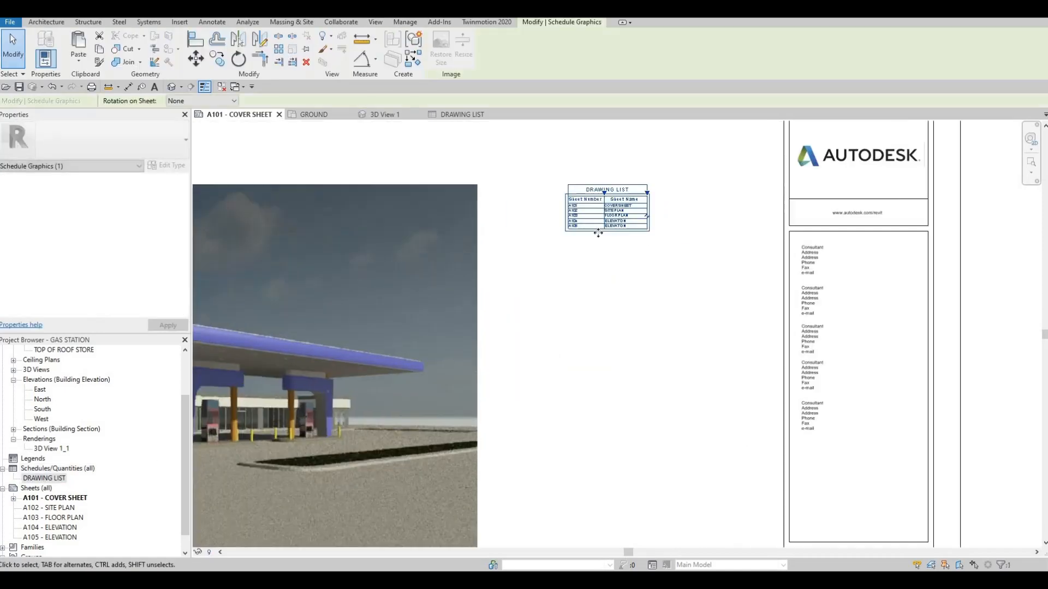
pyautogui.press('Escape')
# - Widen the Sheet Name column of the drawing list placed on the cover sheet
pyautogui.click(603, 187)
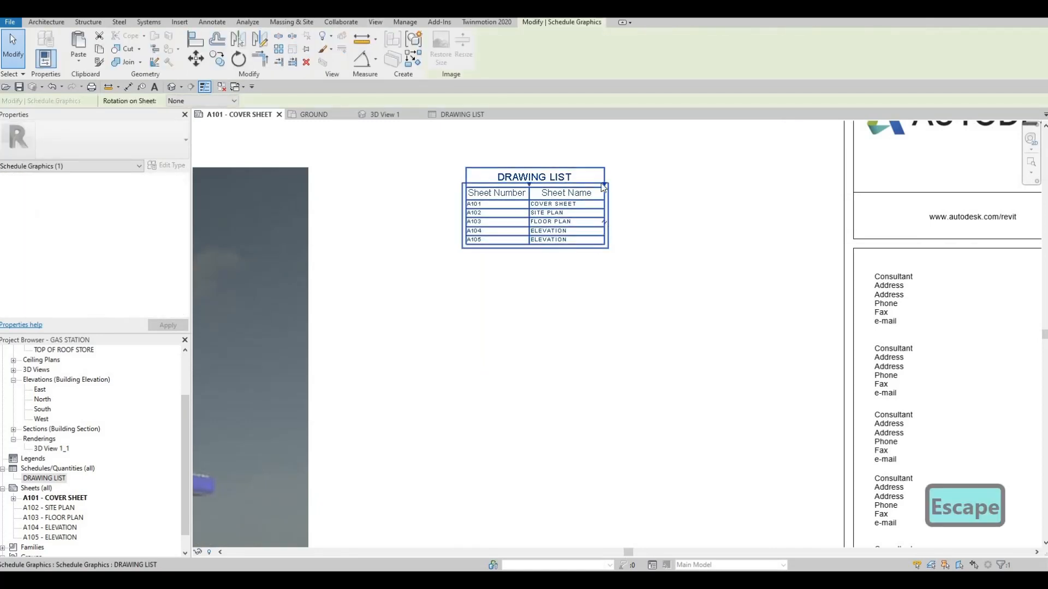
pyautogui.moveTo(603, 187); pyautogui.dragTo(635, 182)
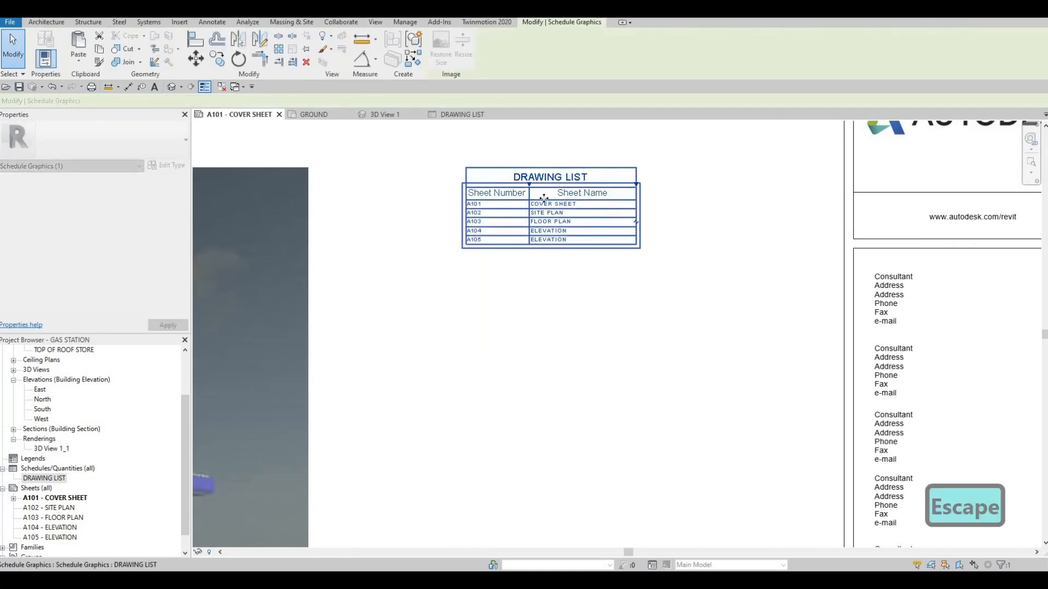
pyautogui.press('Escape')
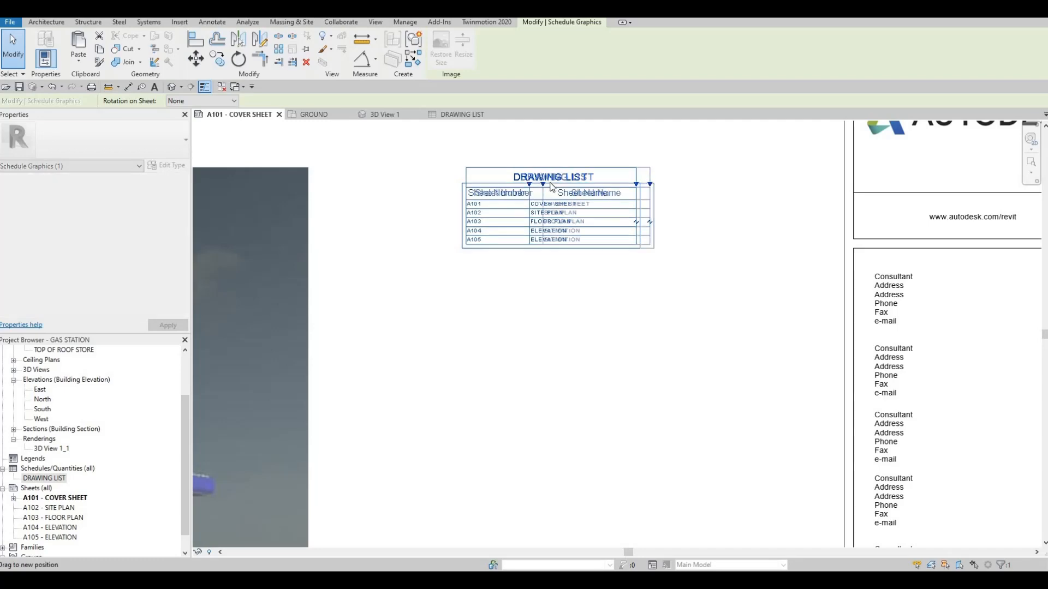
pyautogui.scroll(-3, 658, 185)
pyautogui.scroll(1, 658, 185)
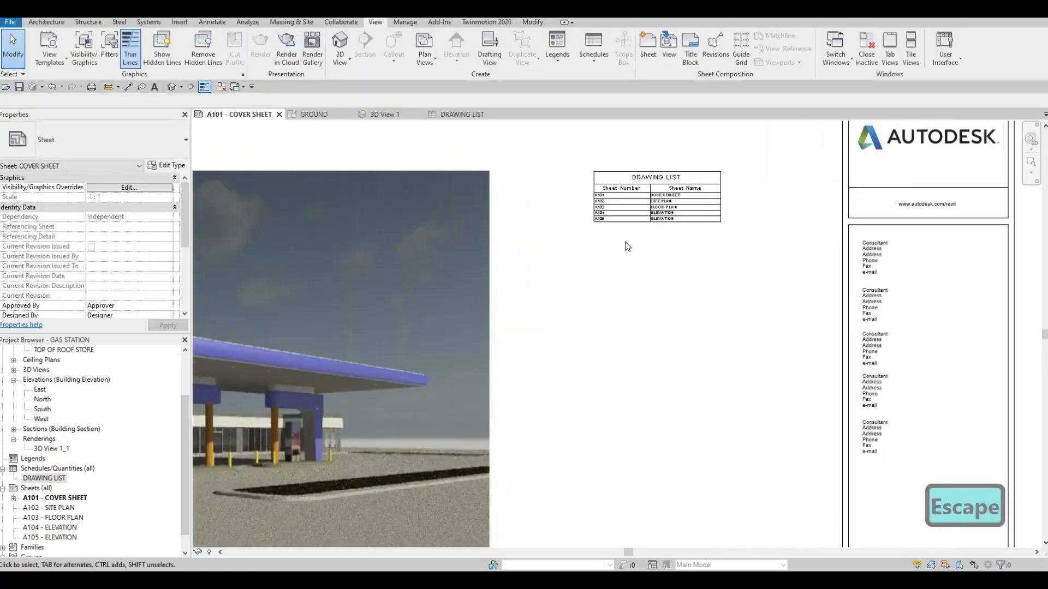
pyautogui.moveTo(651, 250); pyautogui.dragTo(701, 227, button='middle')
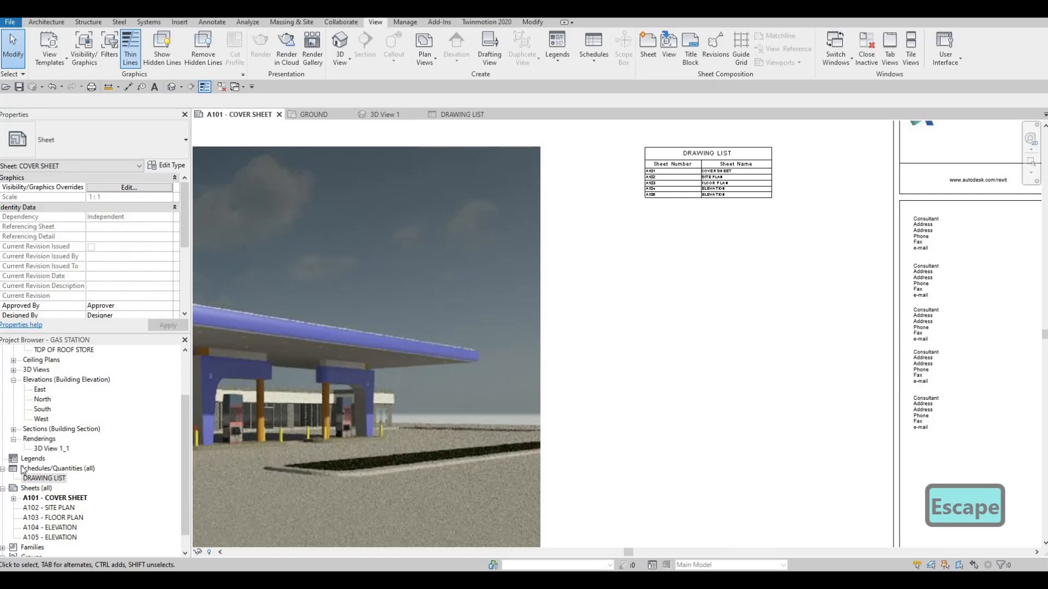
pyautogui.click(712, 191)
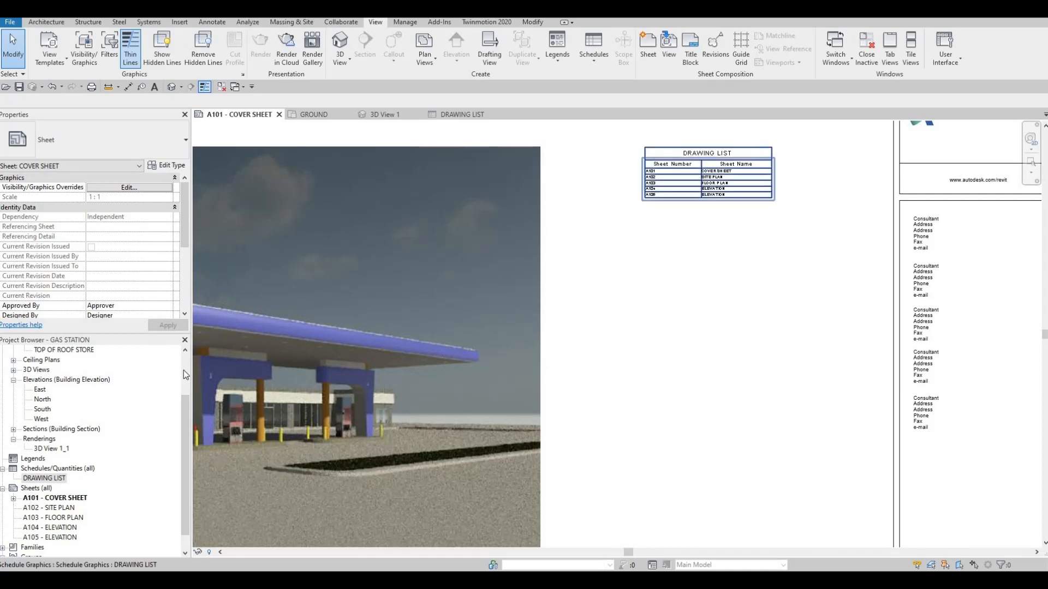
pyautogui.press('Escape')
# - Create a new sheet with the A0 metric title block and check the cover sheet's drawing list for its entry
pyautogui.rightClick(30, 490)
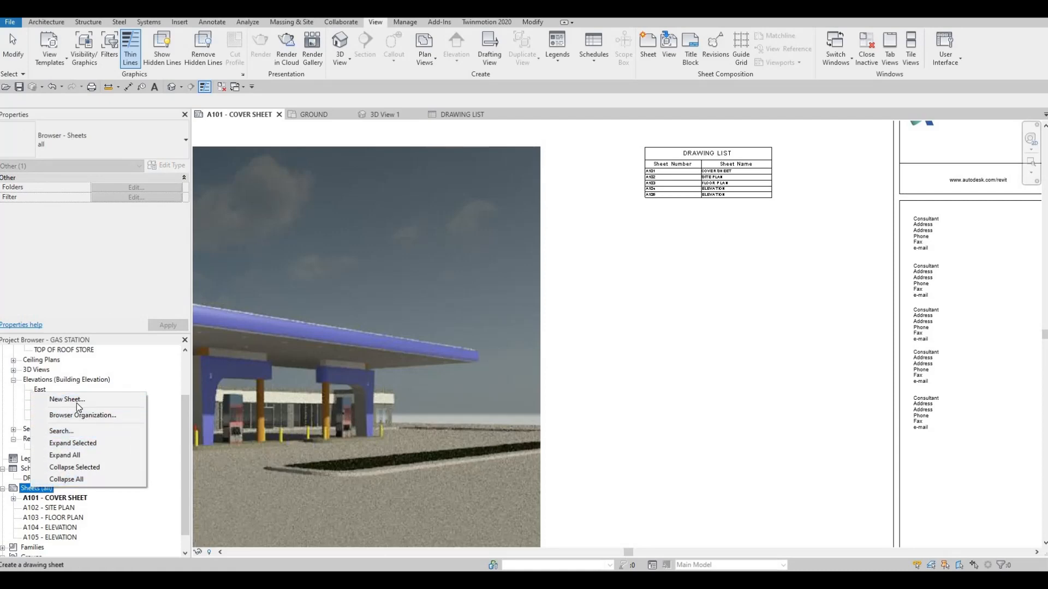
pyautogui.press('Return')
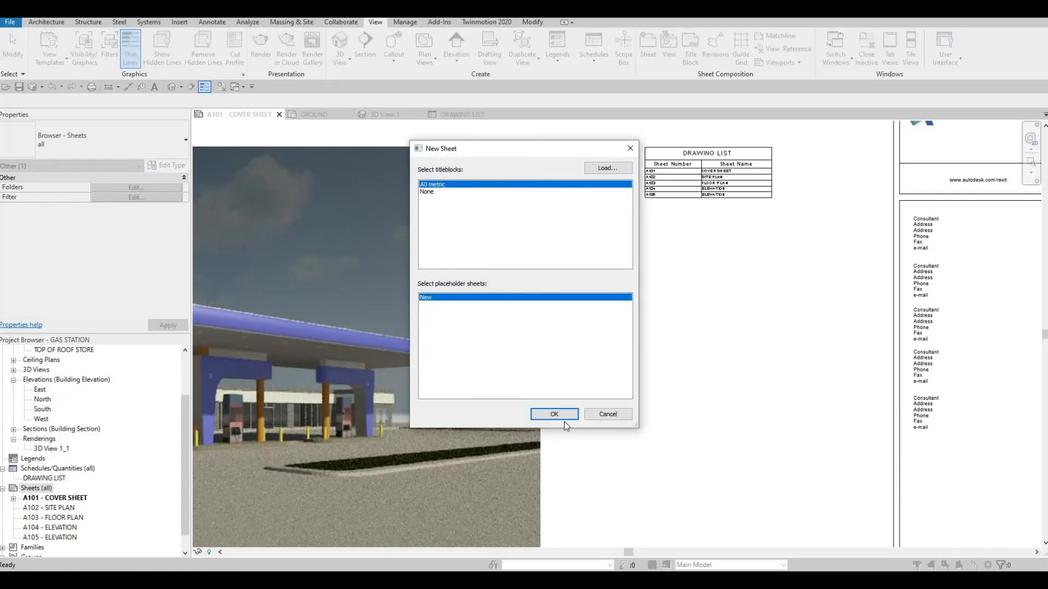
pyautogui.click(559, 415)
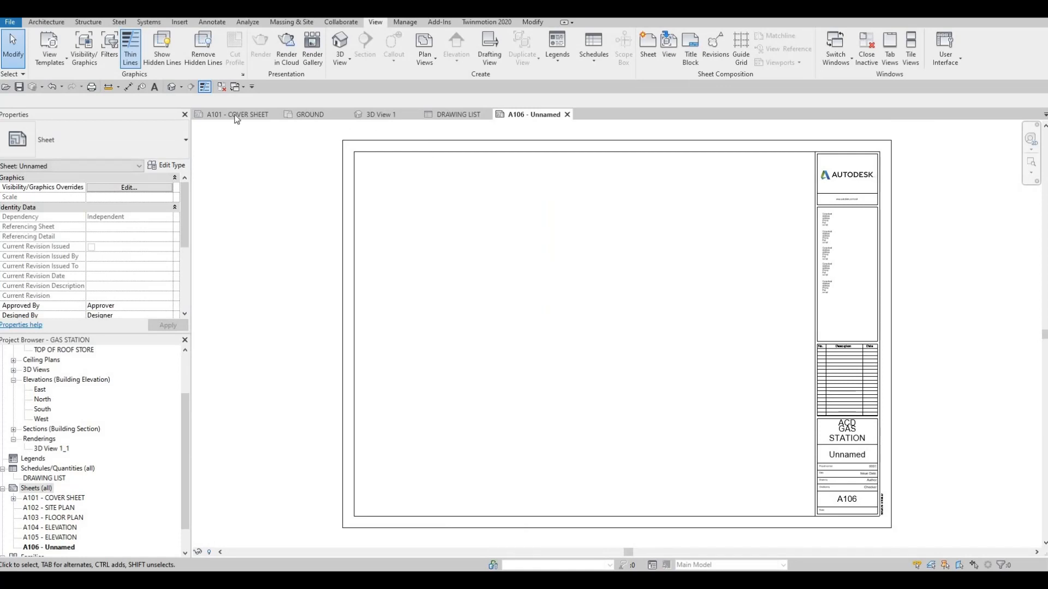
pyautogui.hotkey('ctrl', 'Tab')
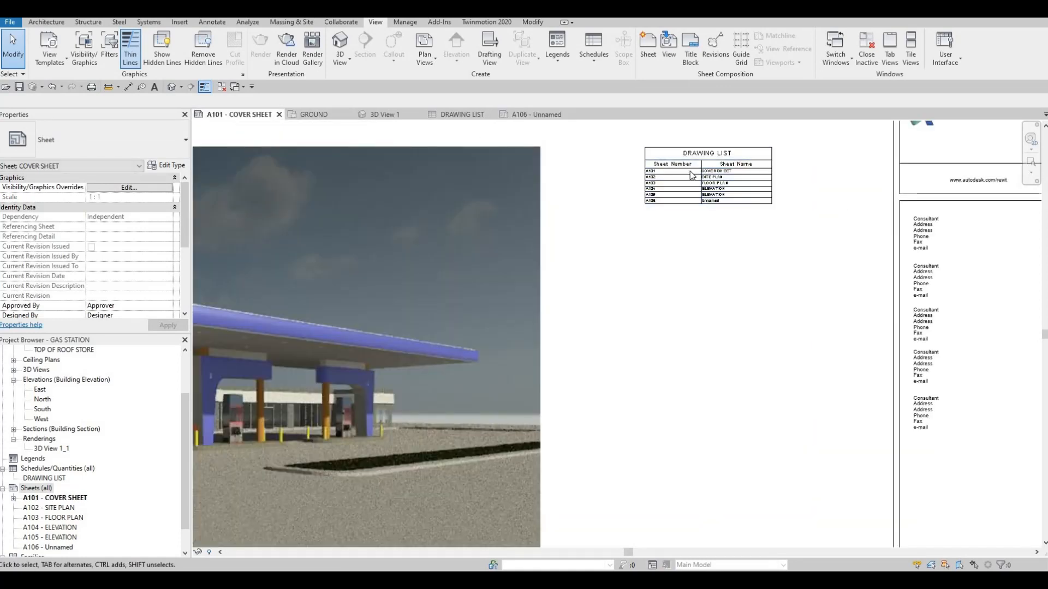
pyautogui.scroll(5, 516, 216)
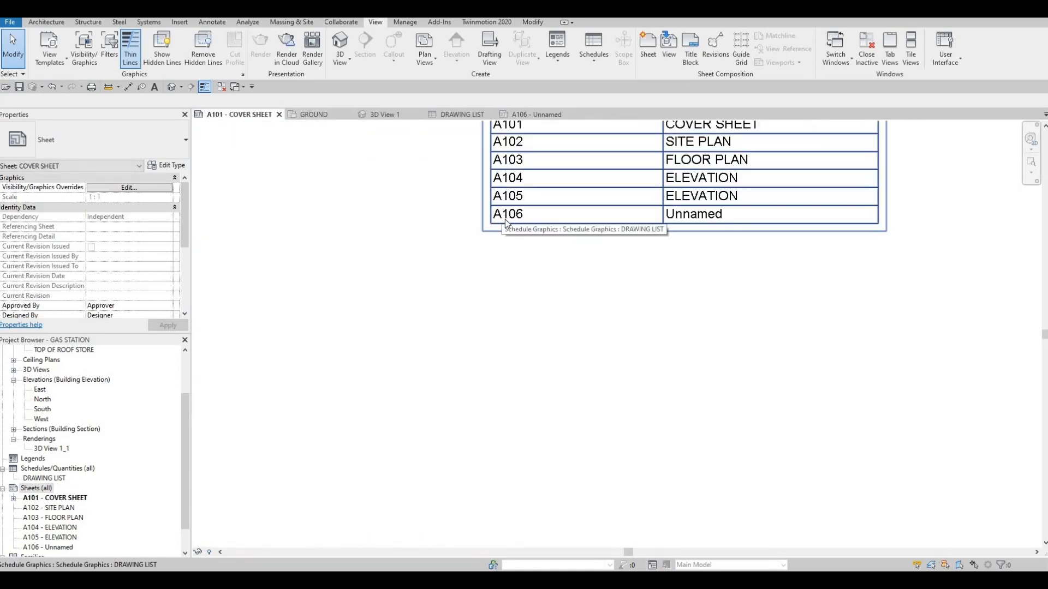
# - Close the unnamed sheet A106 and delete it from the project
pyautogui.click(546, 115)
pyautogui.hotkey('ctrl', 'F4')
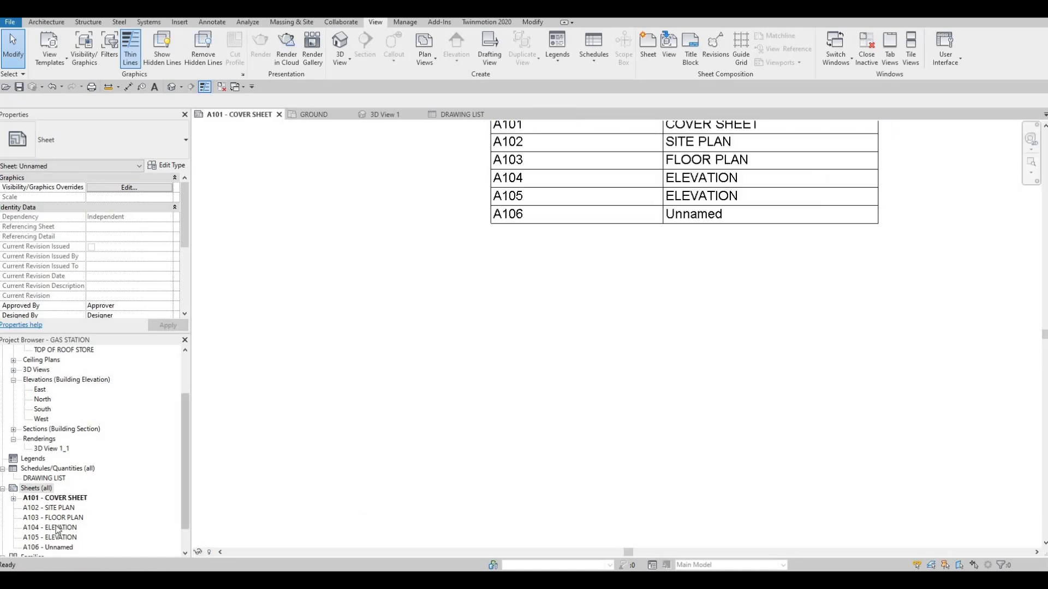
pyautogui.click(167, 545)
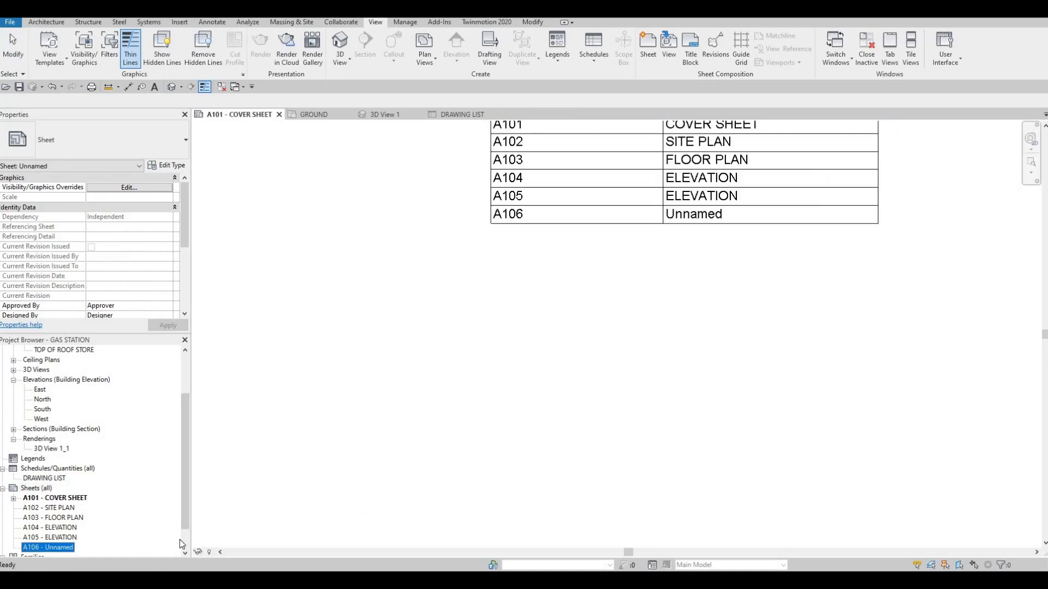
pyautogui.press('Delete')
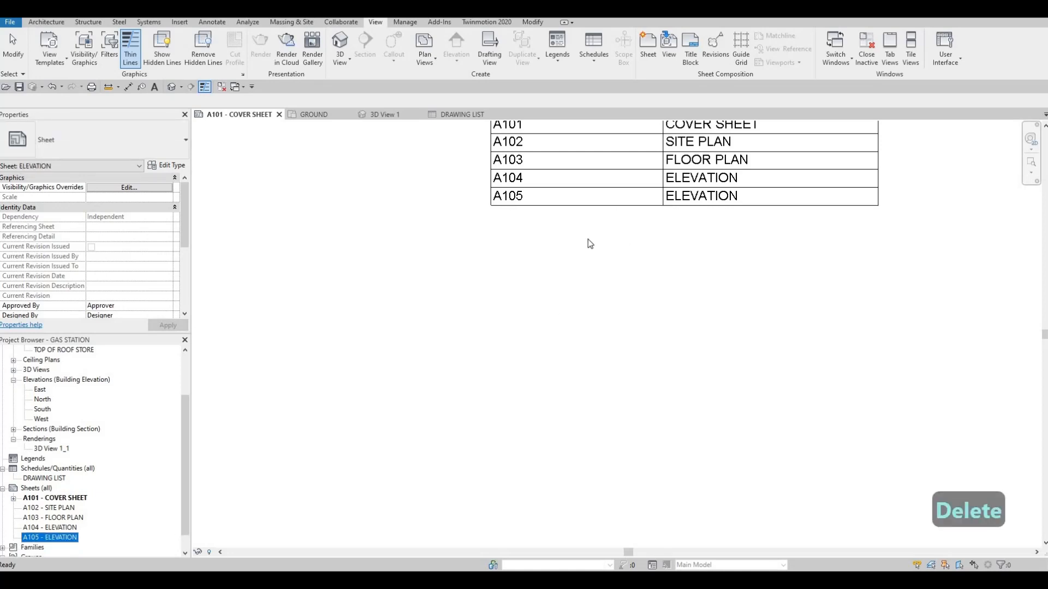
pyautogui.scroll(-4, 568, 286)
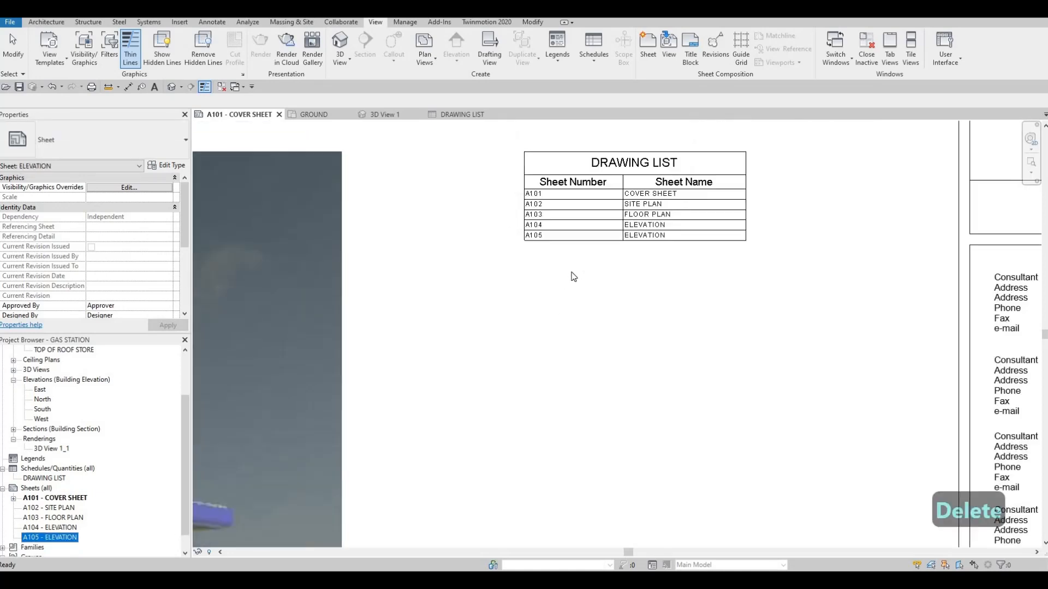
# - Leave the cover sheet and open the A102 - SITE PLAN sheet
pyautogui.scroll(-5, 654, 251)
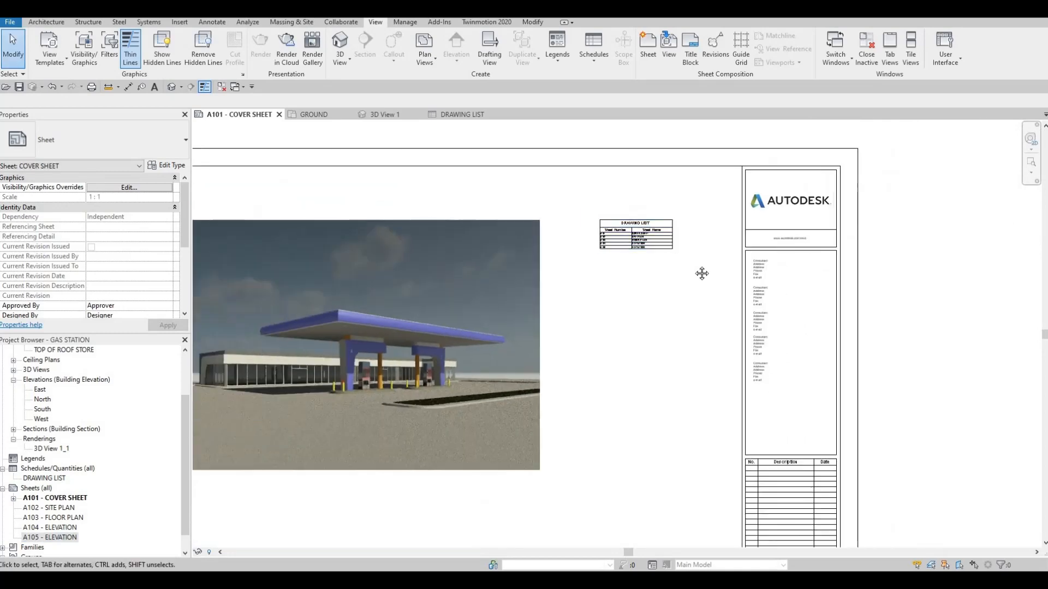
pyautogui.press('Escape')
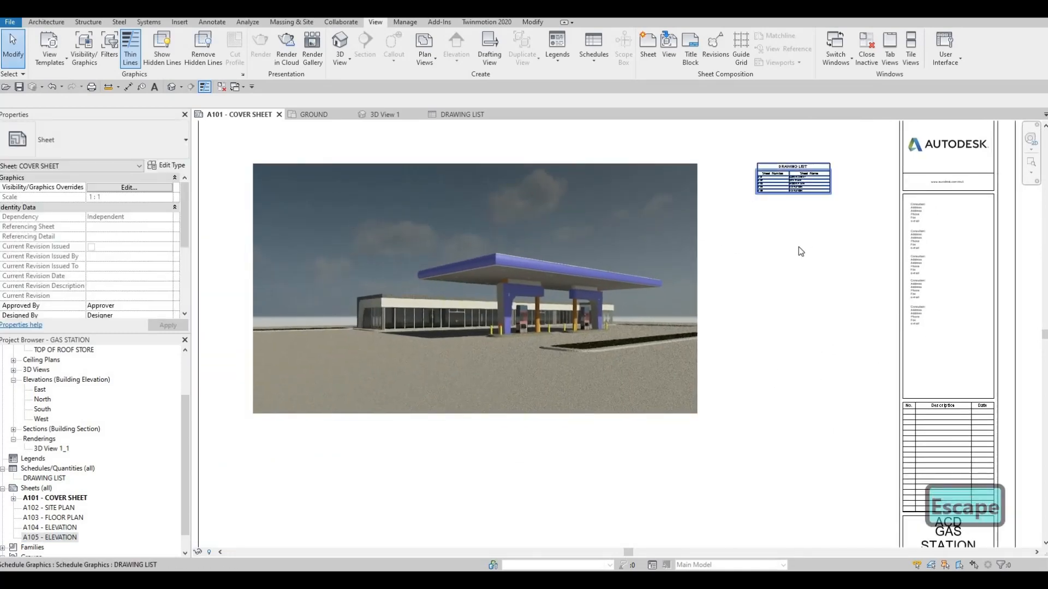
pyautogui.moveTo(781, 284); pyautogui.dragTo(761, 238, button='middle')
pyautogui.scroll(-2, 764, 240)
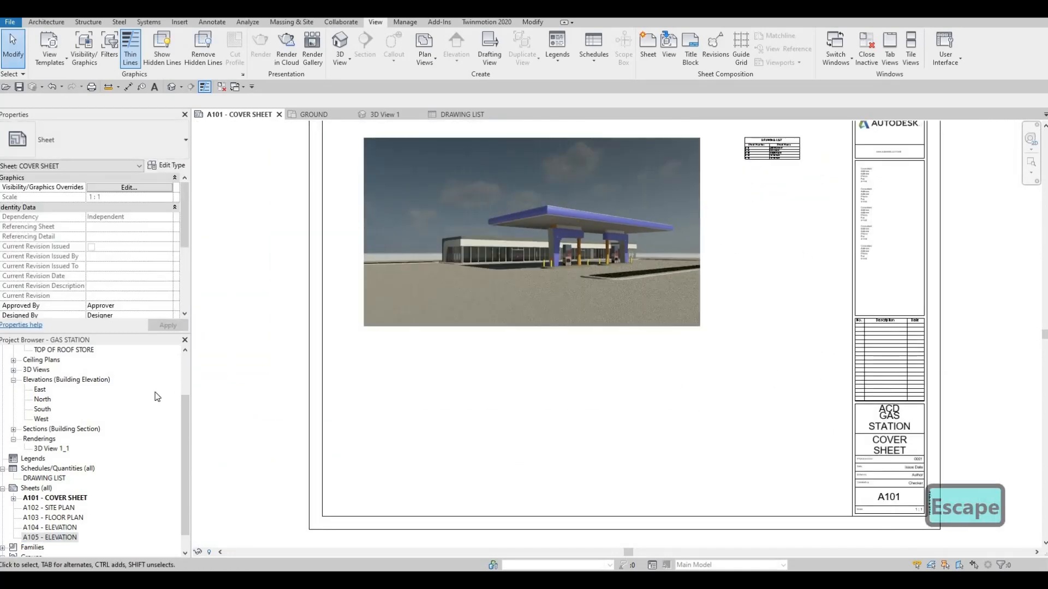
pyautogui.doubleClick(55, 508)
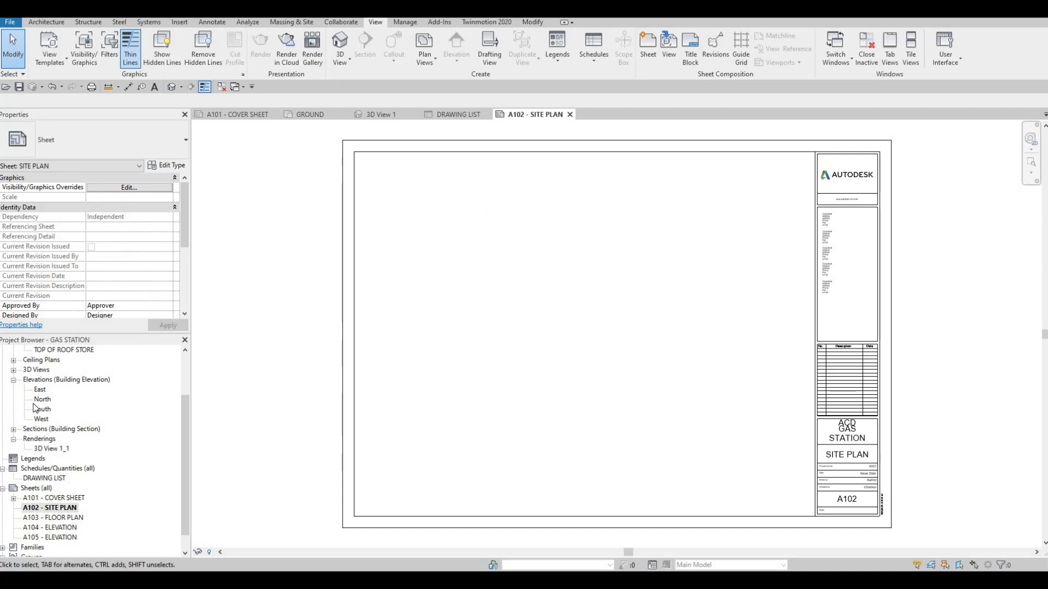
# - Place the Site floor plan view on the A102 - SITE PLAN sheet
pyautogui.scroll(2, 34, 407)
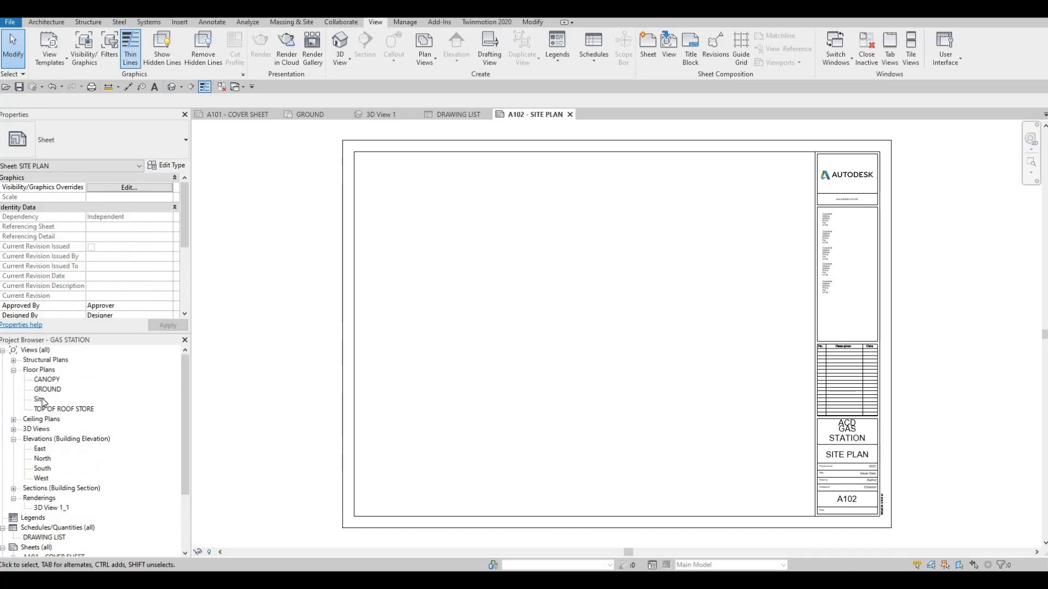
pyautogui.click(39, 400)
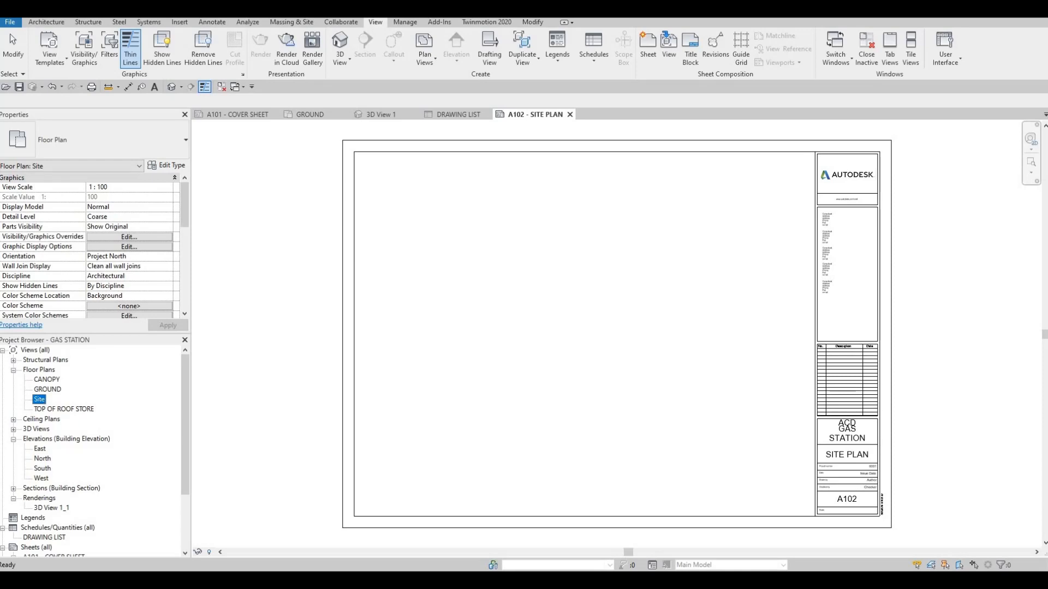
pyautogui.moveTo(40, 399); pyautogui.dragTo(540, 311)
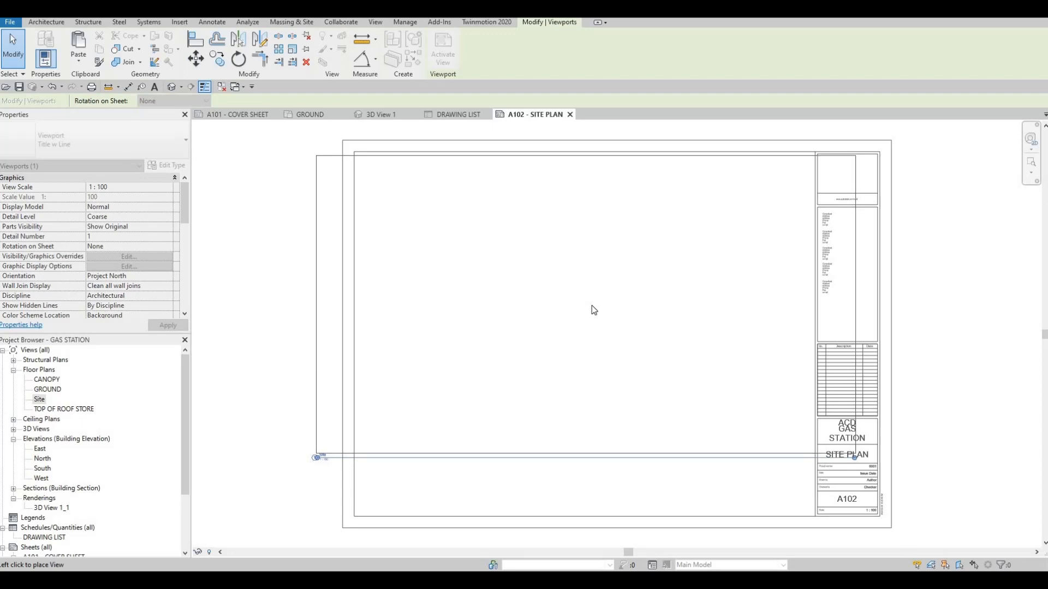
pyautogui.click(595, 318)
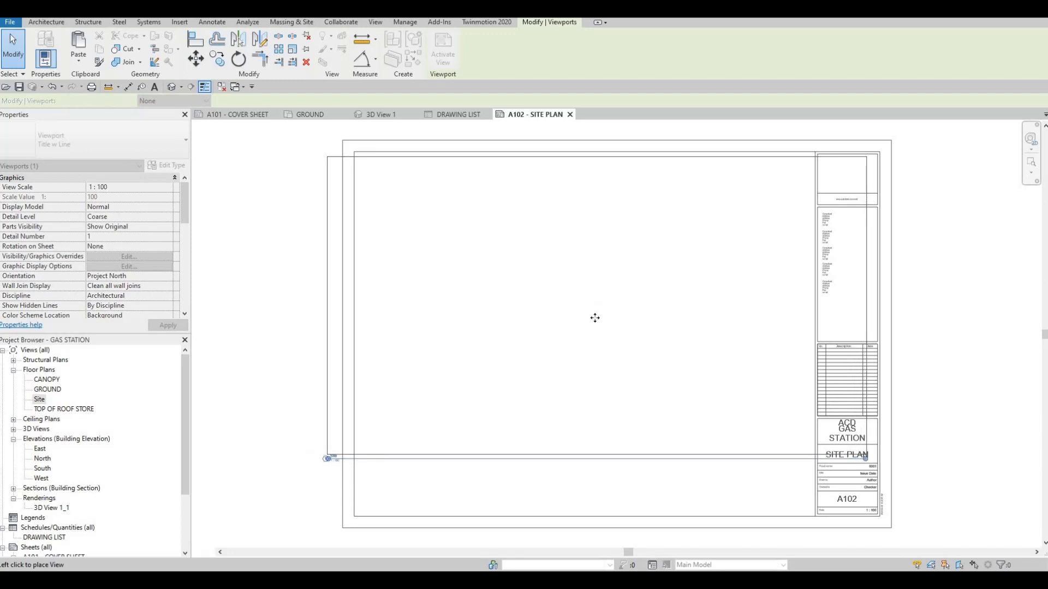
pyautogui.press('Escape')
pyautogui.press('Escape')
# - Nudge the Site viewport to the right until its left edge lies inside the sheet's drawing border
pyautogui.click(585, 341)
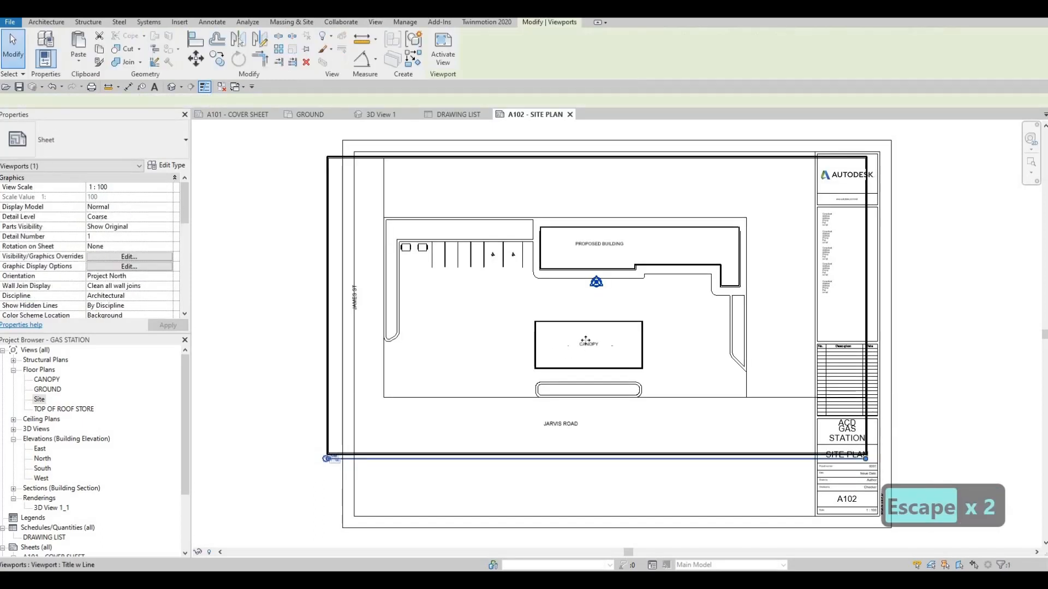
pyautogui.press('Right')
pyautogui.press('Right')
pyautogui.press('Right')
pyautogui.press('Right')
pyautogui.press('Right')
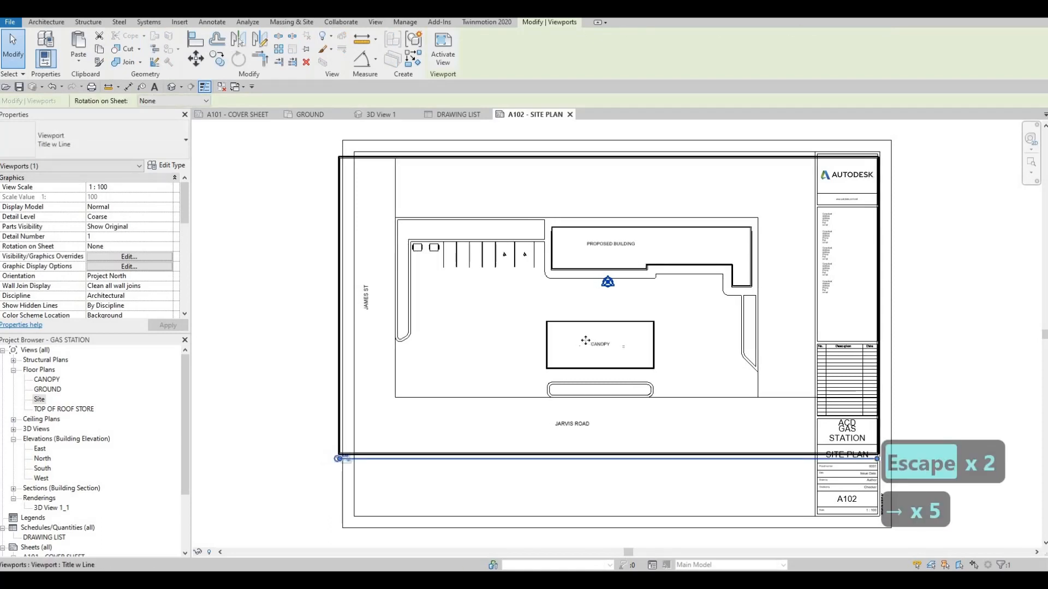
pyautogui.press('Up')
pyautogui.press('Right')
pyautogui.press('Right')
pyautogui.press('Right')
pyautogui.press('Right')
pyautogui.press('Right')
pyautogui.press('Right')
pyautogui.press('Right')
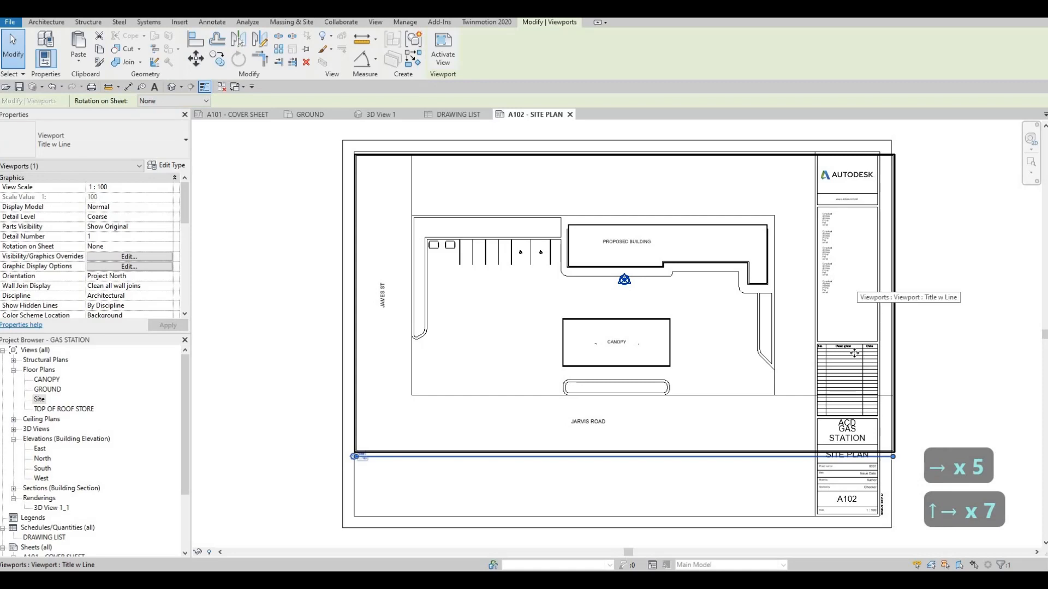
pyautogui.press('Right')
pyautogui.press('Right')
pyautogui.press('Right')
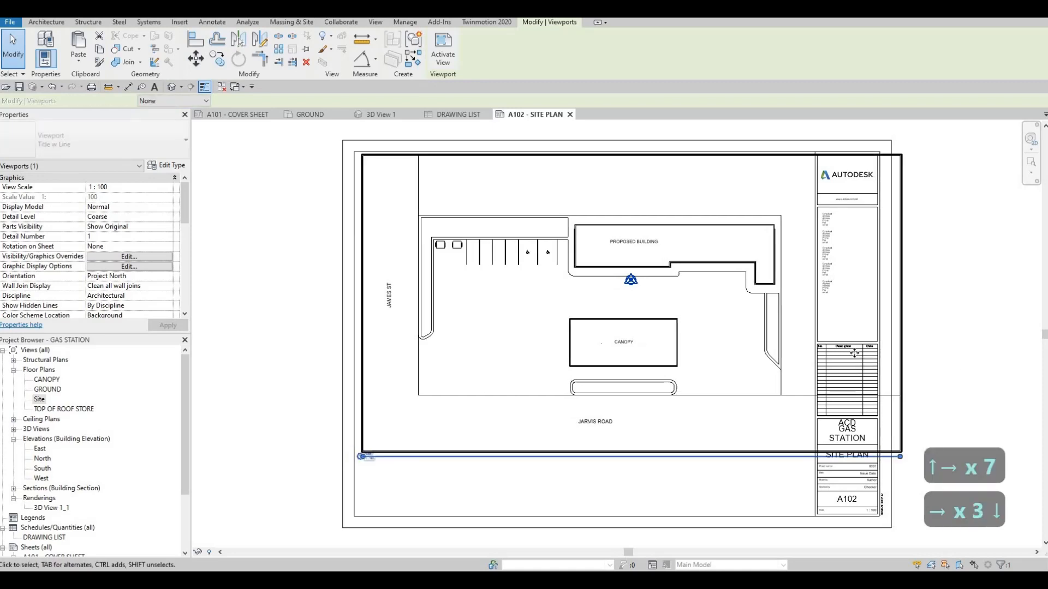
pyautogui.press('Escape')
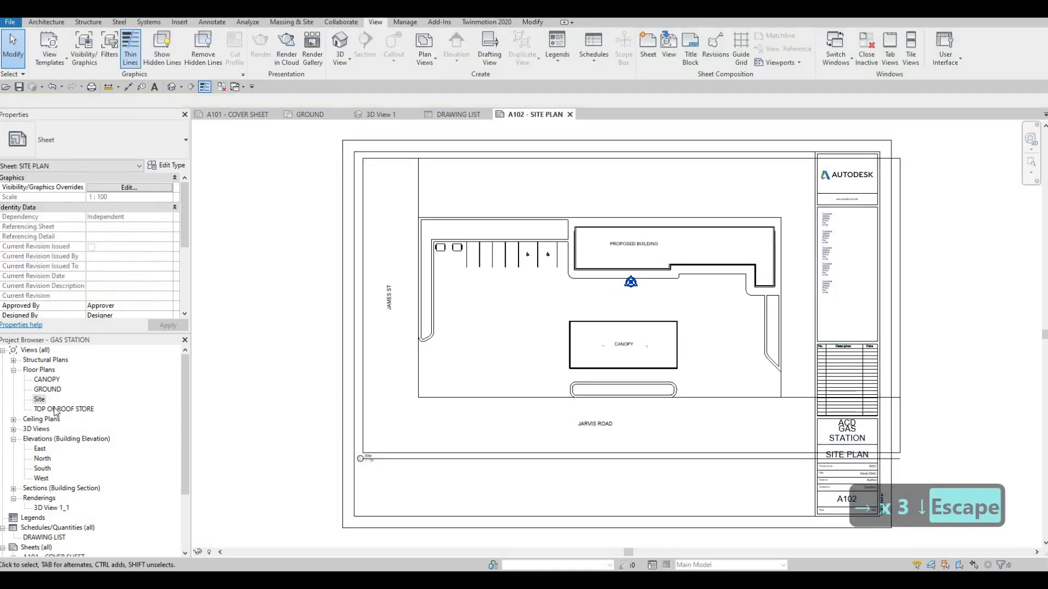
# - Open the Site floor plan view and enable Crop View, Crop Region Visible and Annotation Crop
pyautogui.doubleClick(39, 399)
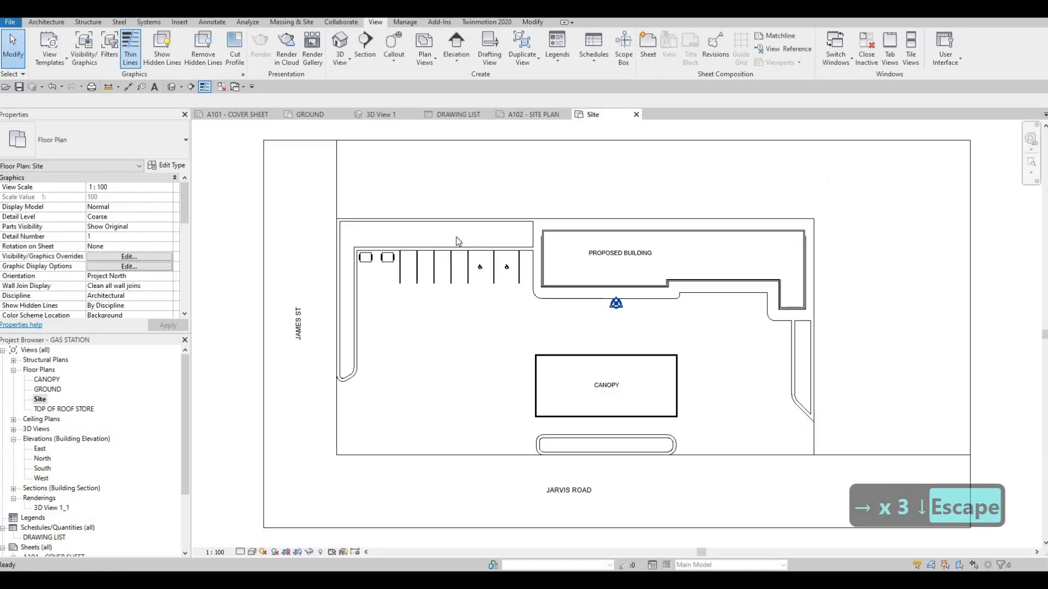
pyautogui.scroll(-8, 114, 232)
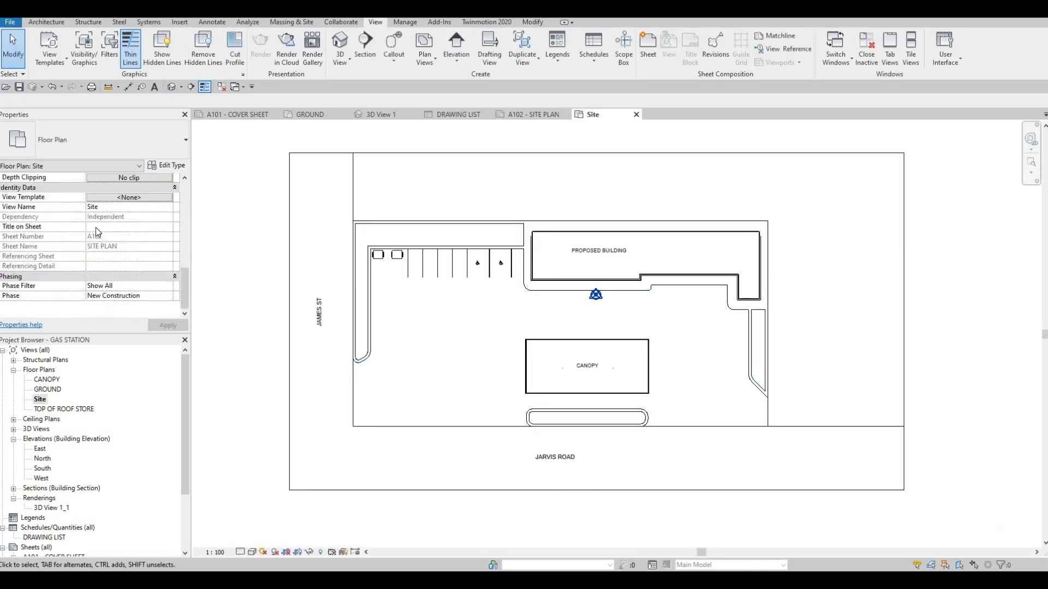
pyautogui.click(92, 247)
pyautogui.click(92, 256)
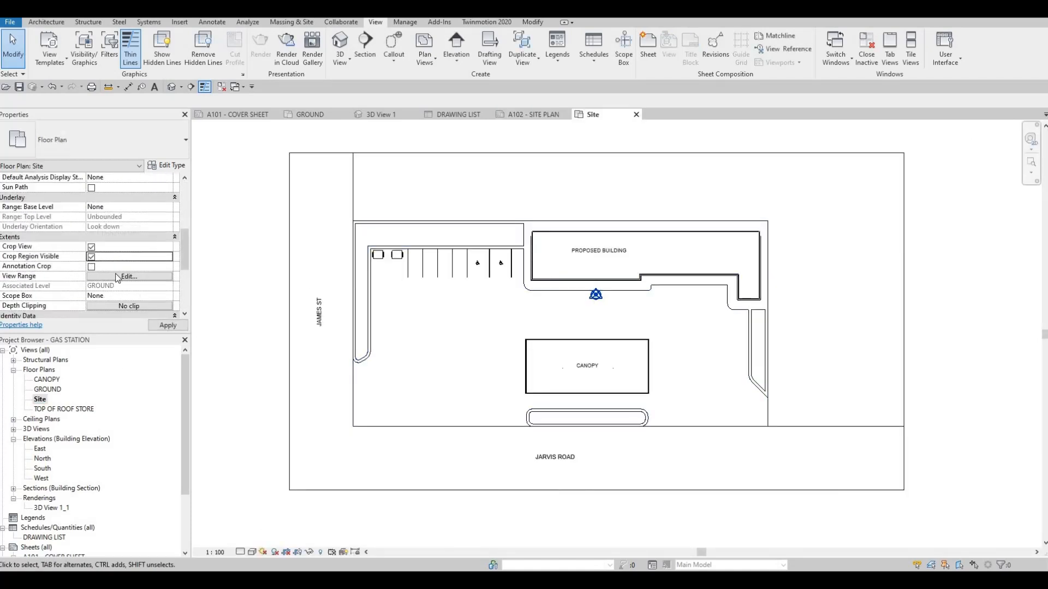
pyautogui.click(91, 266)
pyautogui.click(167, 324)
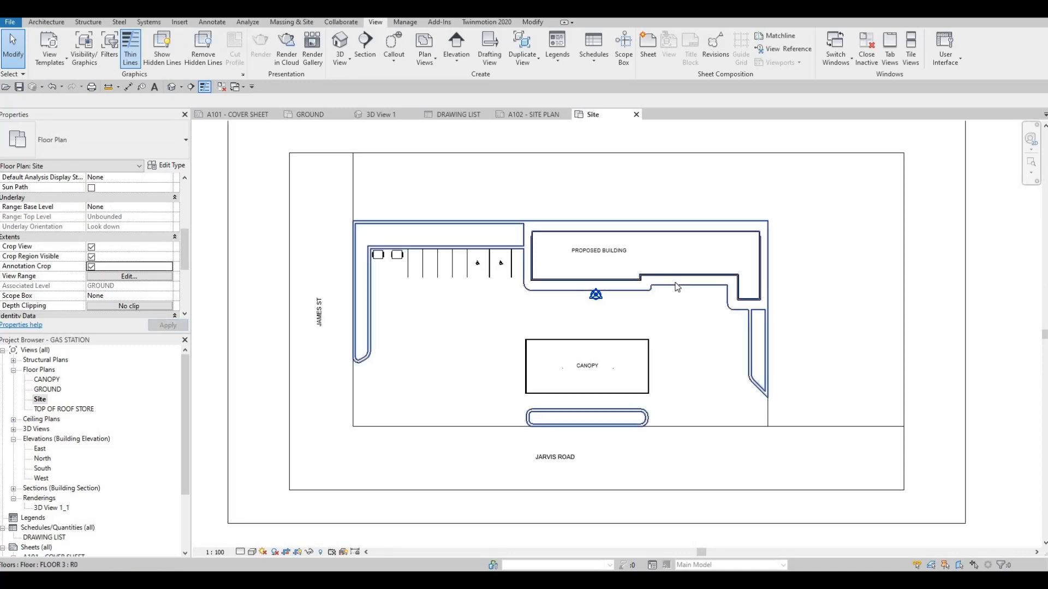
# - Pull the east and west sides of the Site view's crop region in close to the site plan
pyautogui.scroll(-2, 300, 251)
pyautogui.click(732, 301)
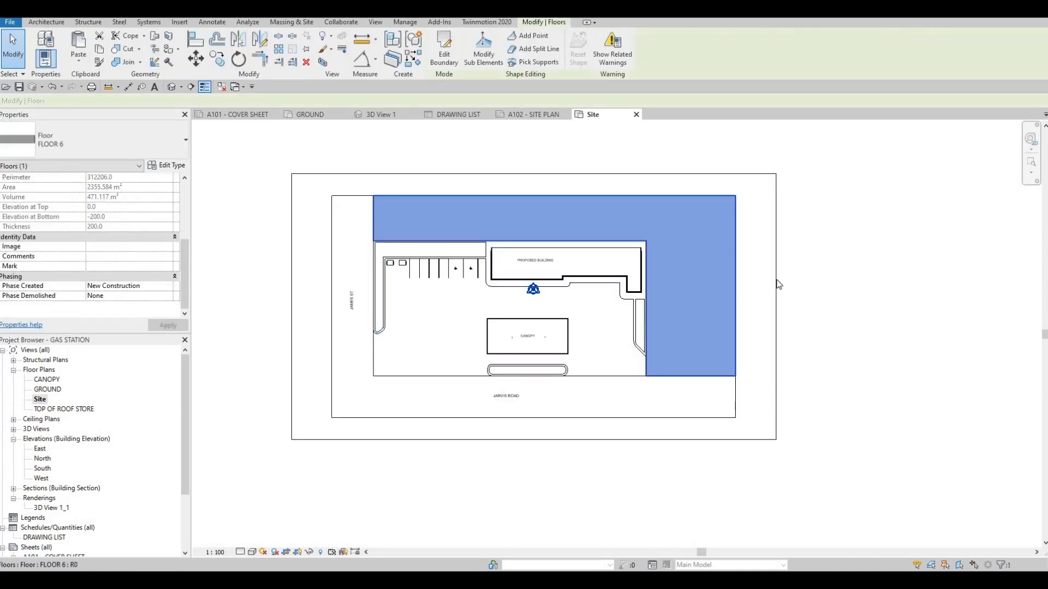
pyautogui.click(775, 308)
pyautogui.moveTo(699, 298); pyautogui.dragTo(657, 300)
pyautogui.moveTo(640, 349); pyautogui.dragTo(639, 350)
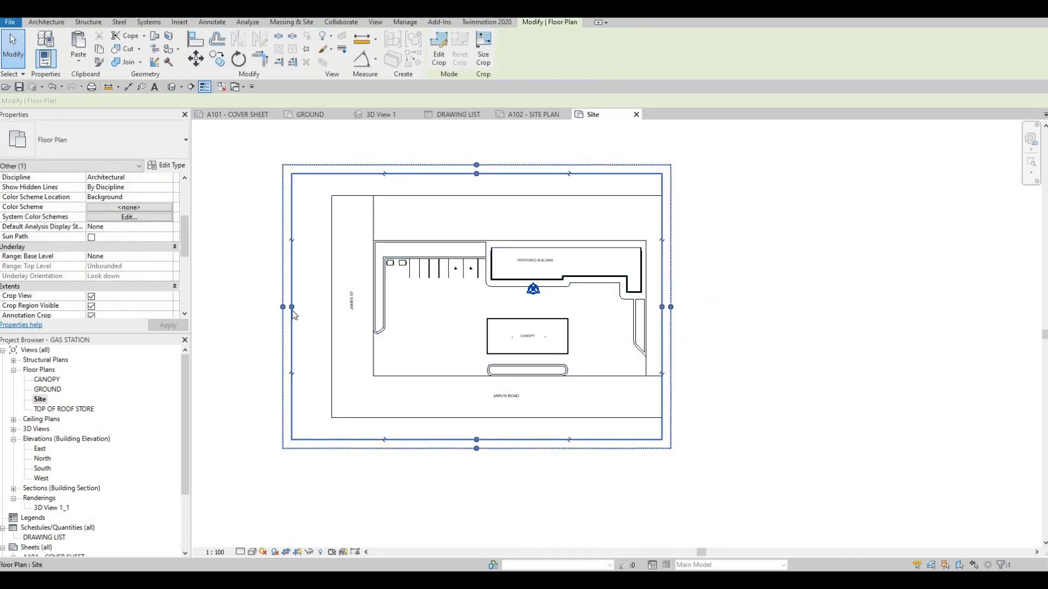
pyautogui.moveTo(295, 307); pyautogui.dragTo(330, 307)
pyautogui.moveTo(662, 307); pyautogui.dragTo(656, 306)
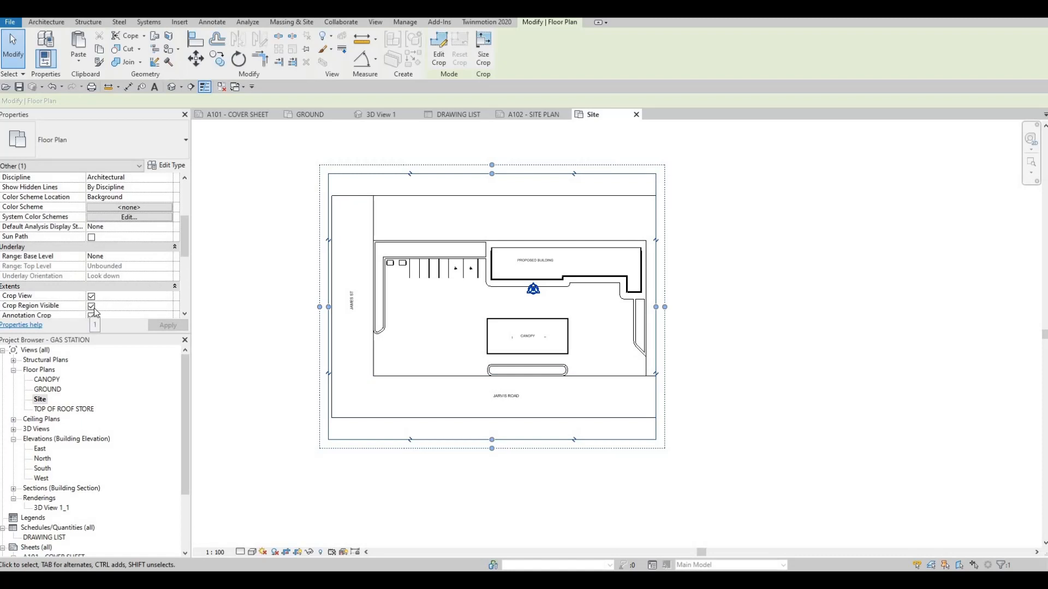
# - Hide the Site view's crop region, show it again and deselect it
pyautogui.click(169, 328)
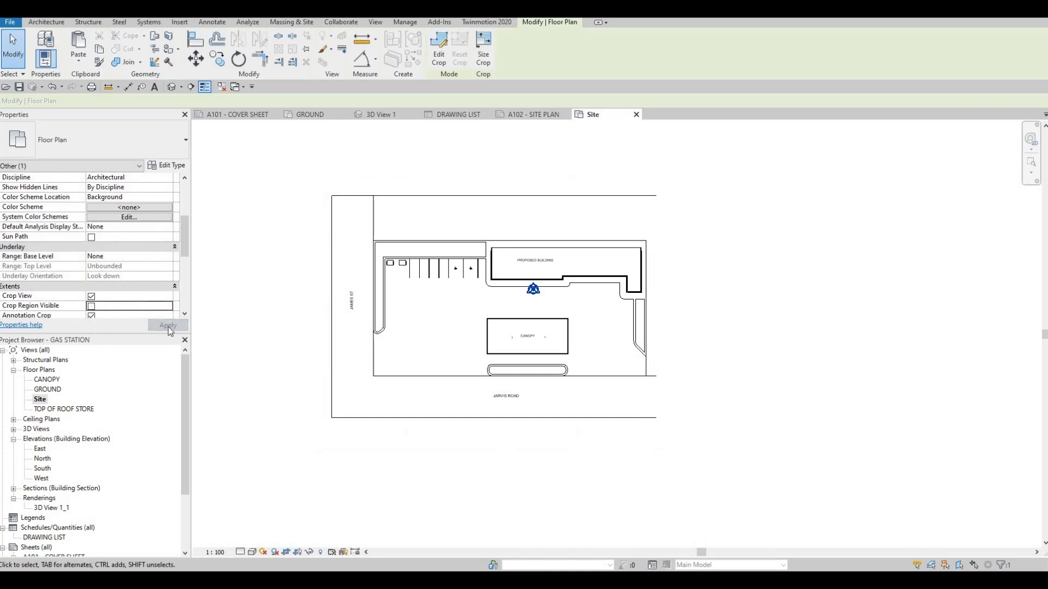
pyautogui.click(91, 306)
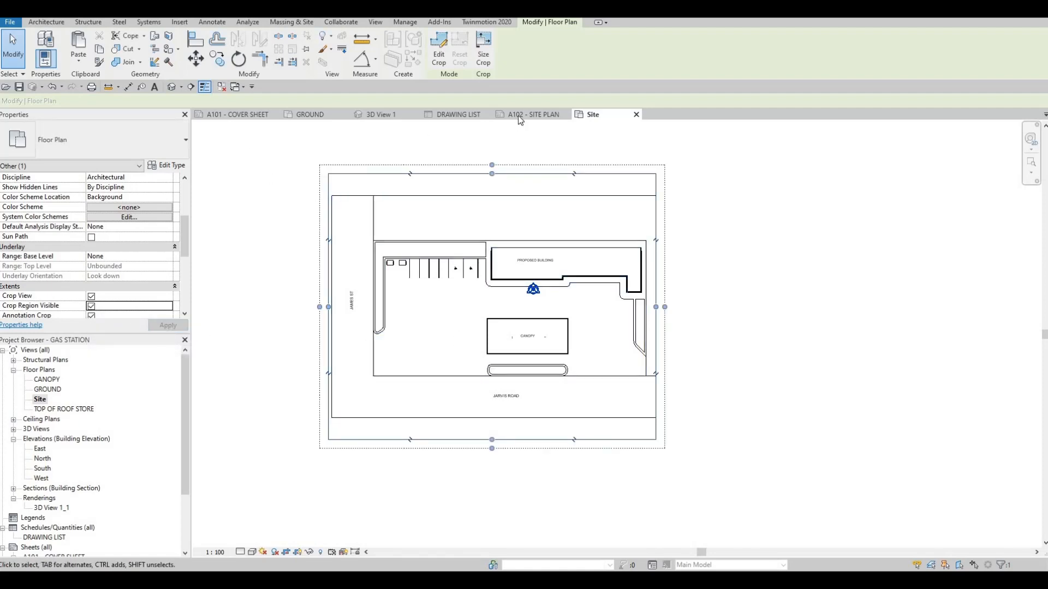
pyautogui.press('Escape')
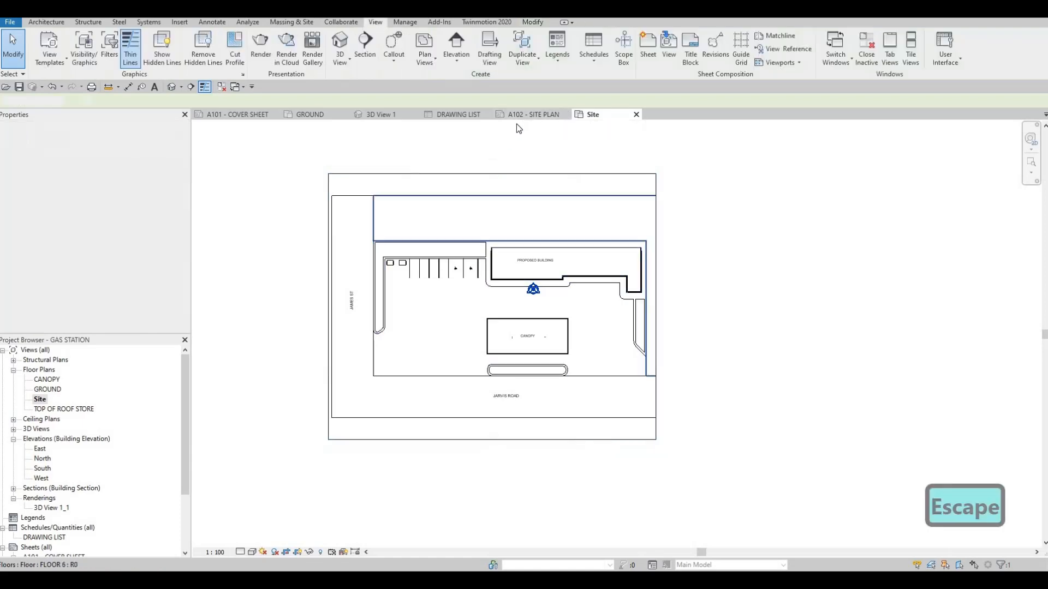
# - Return to the A102 - SITE PLAN sheet and nudge the cropped Site viewport down within the drawing area
pyautogui.click(530, 116)
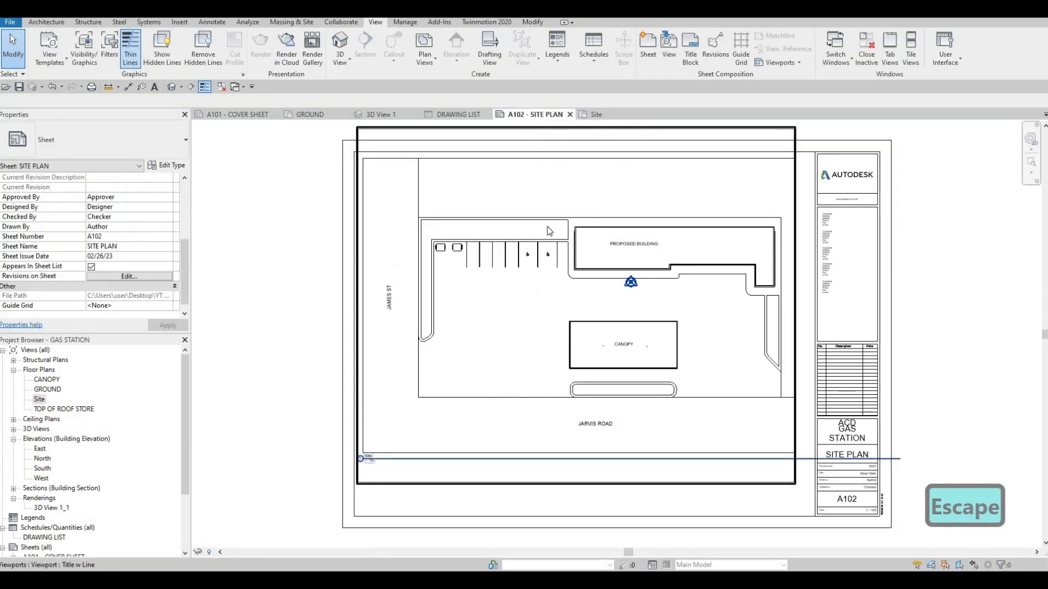
pyautogui.scroll(-2, 590, 212)
pyautogui.press('Escape')
pyautogui.click(562, 240)
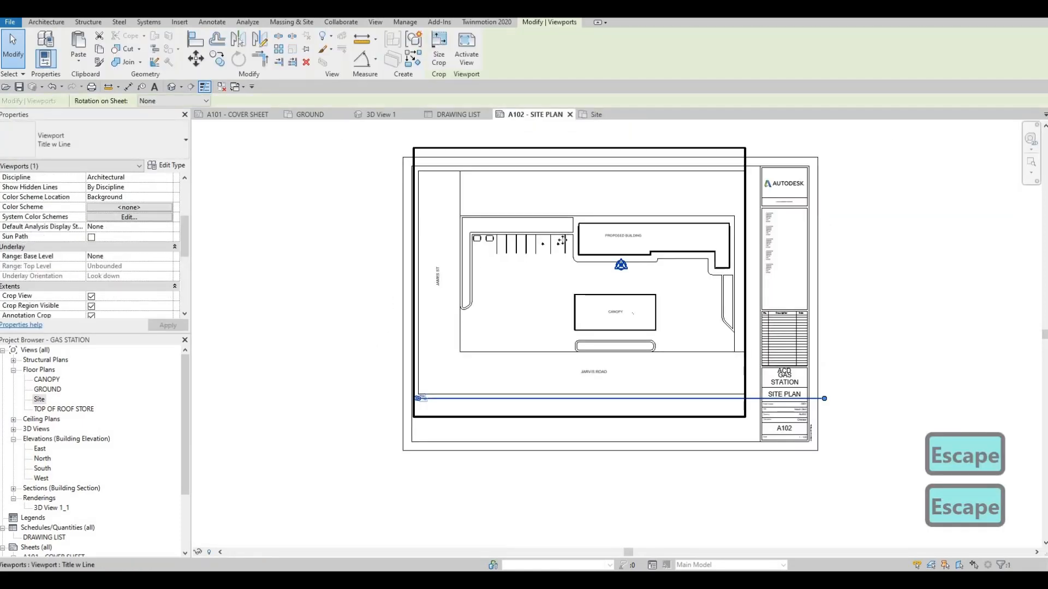
pyautogui.press('Down')
pyautogui.press('Down')
pyautogui.press('Down')
pyautogui.press('Down')
pyautogui.press('Down')
pyautogui.press('Down')
pyautogui.press('Right')
pyautogui.press('Down')
pyautogui.press('Down')
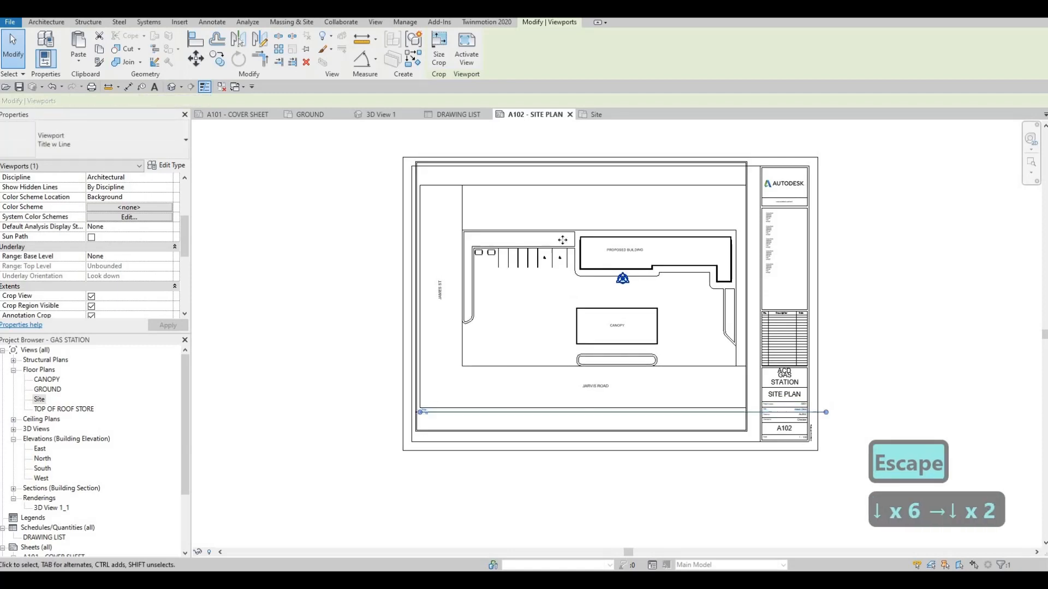
pyautogui.press('Up')
pyautogui.press('Up')
pyautogui.press('Up')
pyautogui.press('Left')
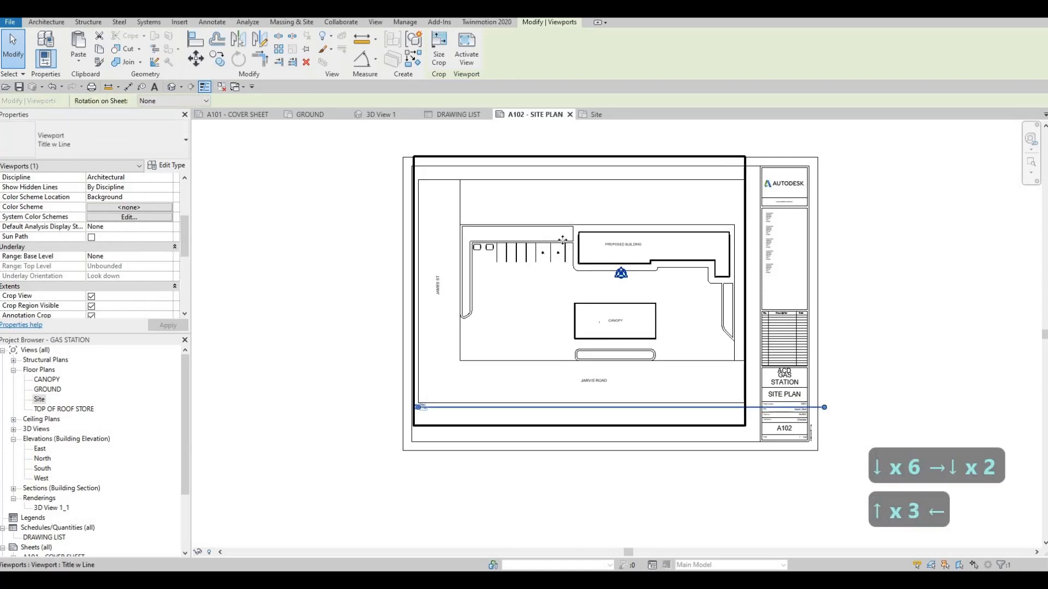
pyautogui.press('Right')
pyautogui.press('Left')
pyautogui.press('Up')
pyautogui.press('Up')
pyautogui.press('Escape')
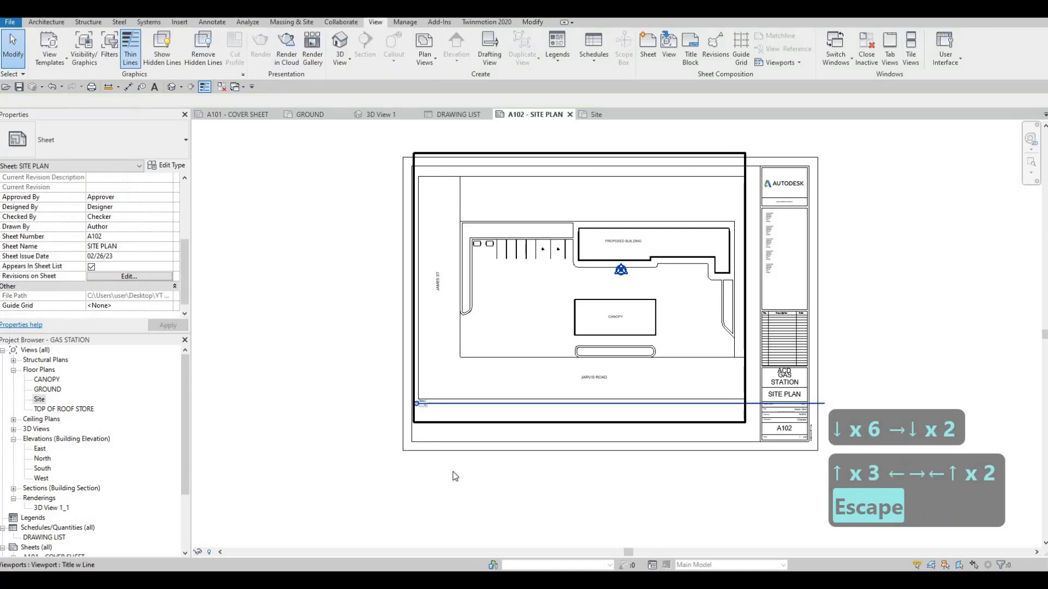
# - Move the Site view title slightly right and down, below the plan's road edge, and deselect it
pyautogui.moveTo(536, 464); pyautogui.dragTo(538, 422, button='middle')
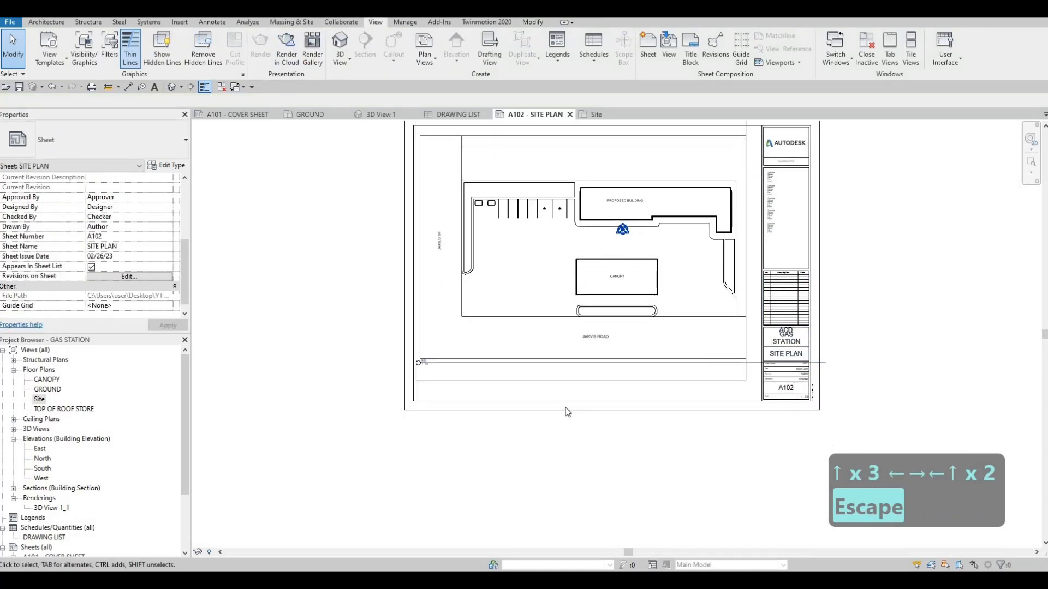
pyautogui.scroll(4, 415, 352)
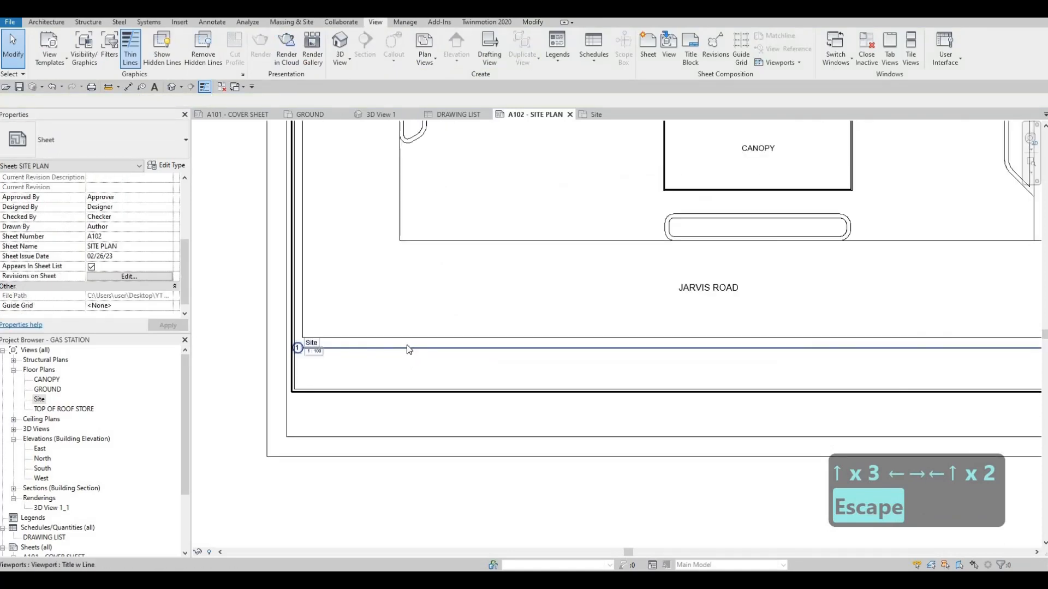
pyautogui.click(407, 350)
pyautogui.moveTo(407, 350); pyautogui.dragTo(502, 371)
pyautogui.scroll(-2, 573, 367)
pyautogui.press('Escape')
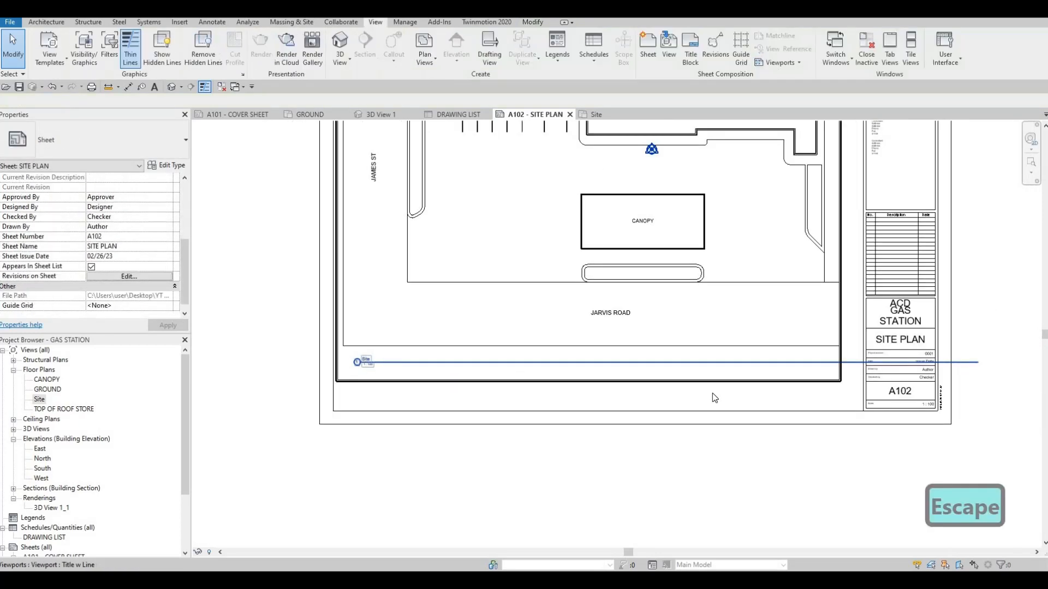
pyautogui.press('Escape')
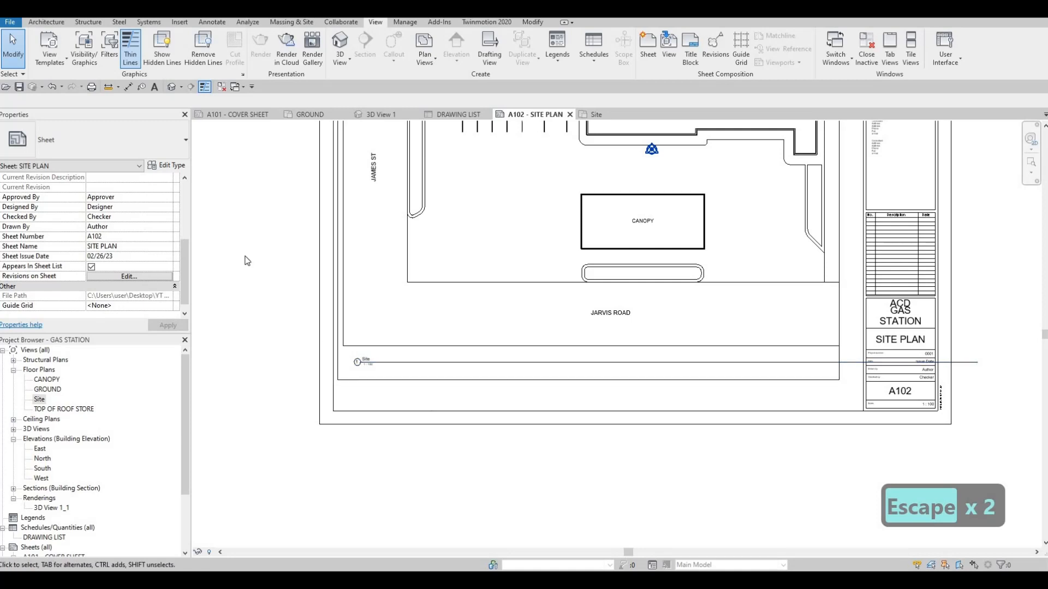
pyautogui.press('Escape')
pyautogui.press('Escape')
# - Select the Site view title on the sheet and try to set its Title on Sheet to OVERALL SITE PLAN
pyautogui.scroll(-1, 125, 245)
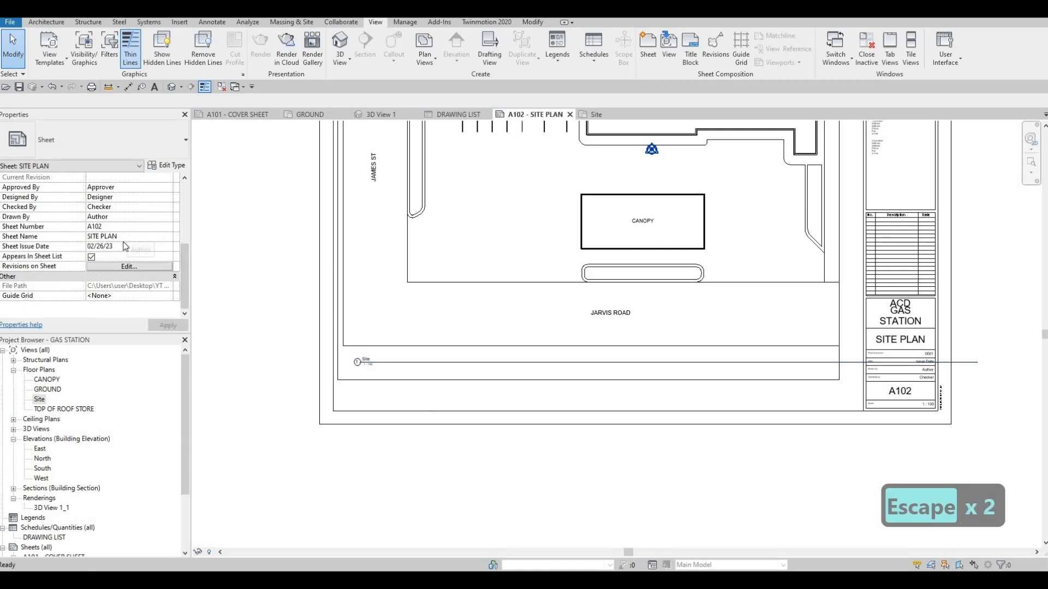
pyautogui.scroll(4, 130, 246)
pyautogui.click(372, 361)
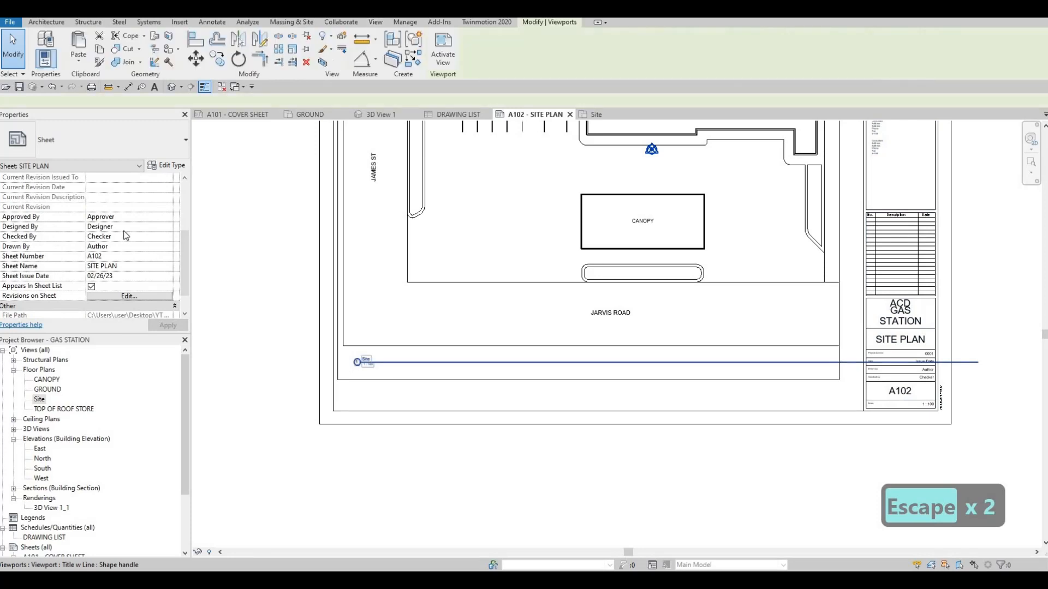
pyautogui.scroll(-3, 126, 245)
pyautogui.scroll(-5, 129, 249)
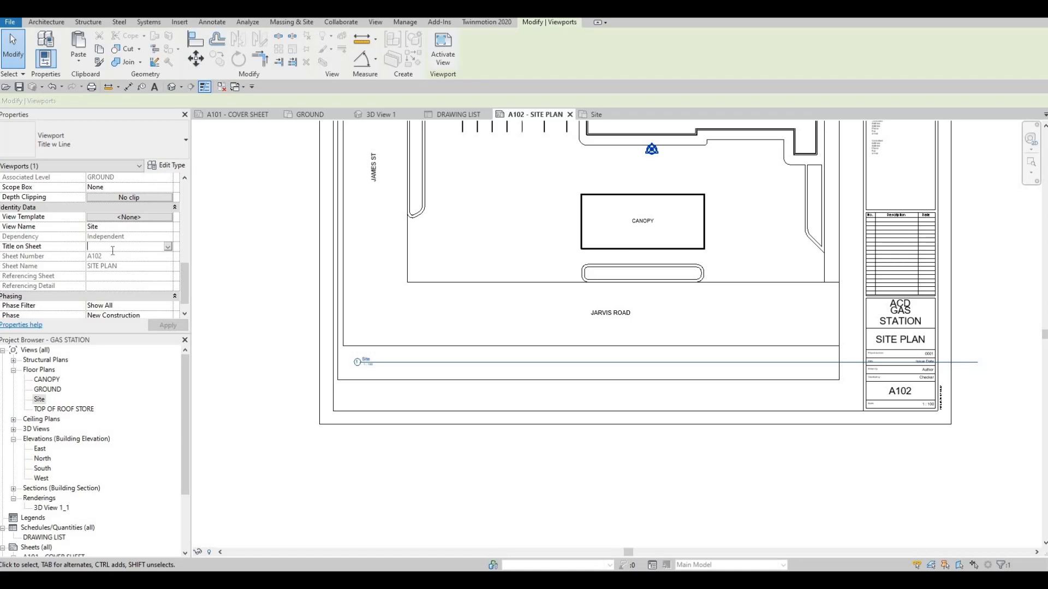
pyautogui.write('OVERALL')
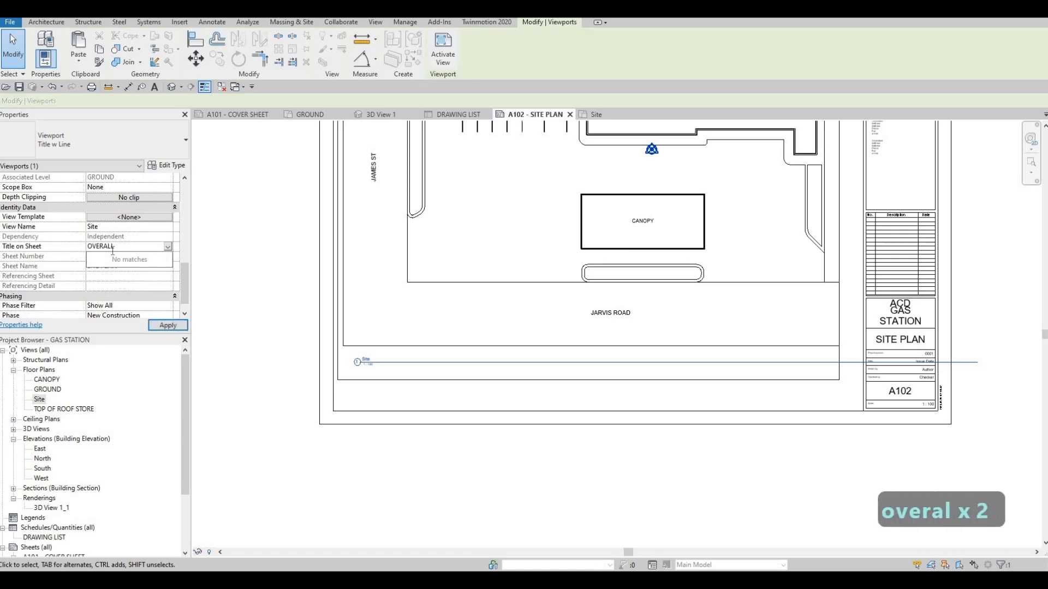
pyautogui.write(' SITE PLAN')
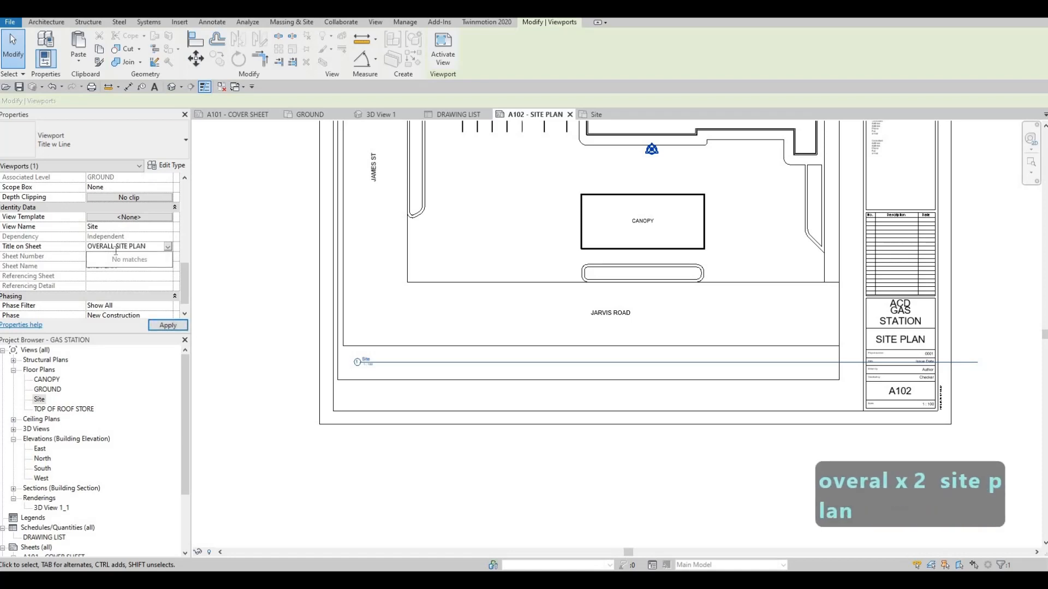
pyautogui.click(177, 328)
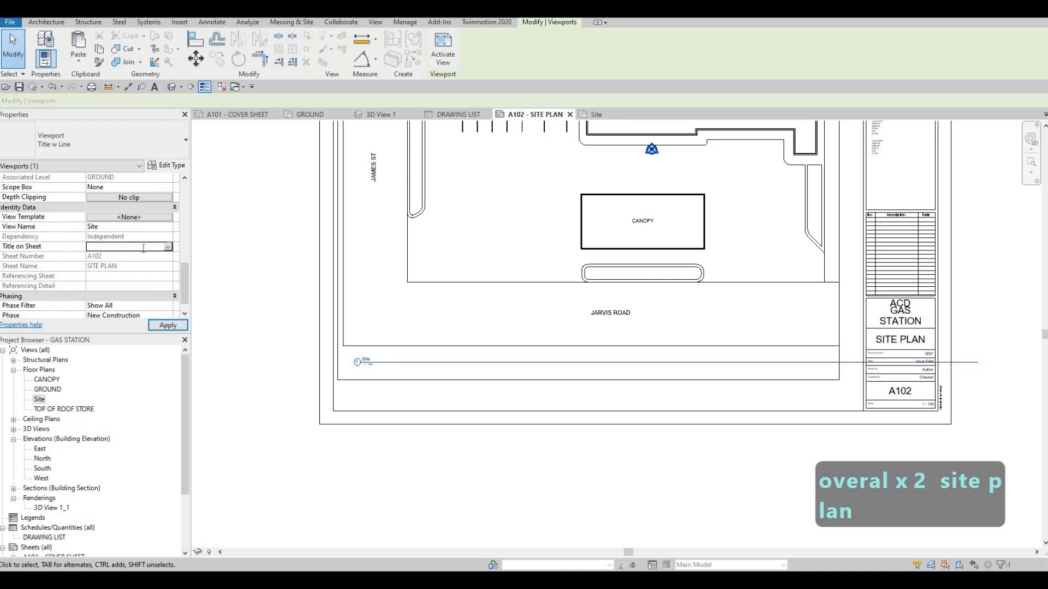
pyautogui.write('OVERALL SITE PLAN')
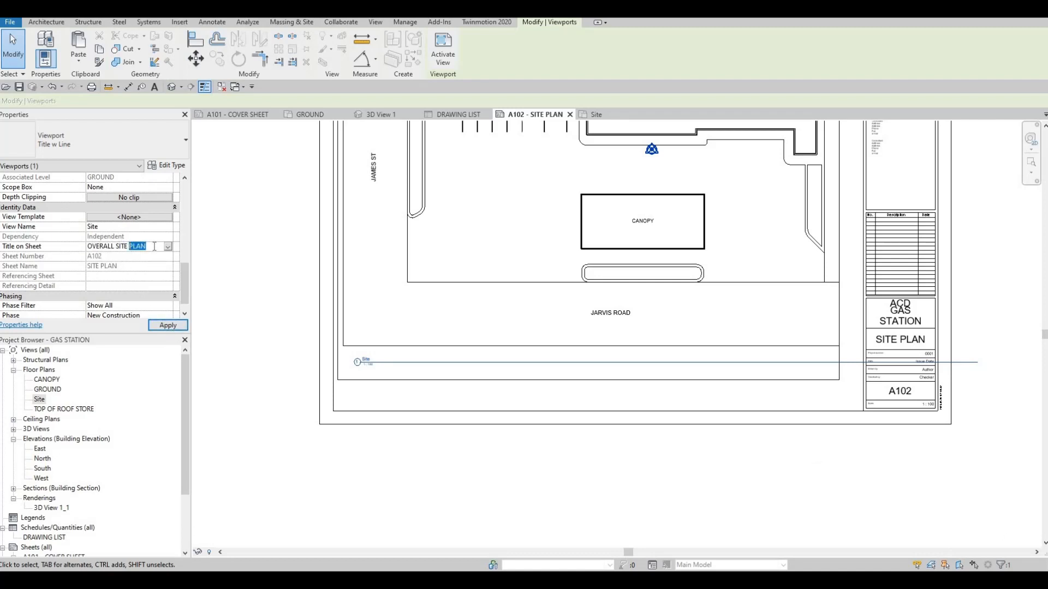
pyautogui.click(161, 326)
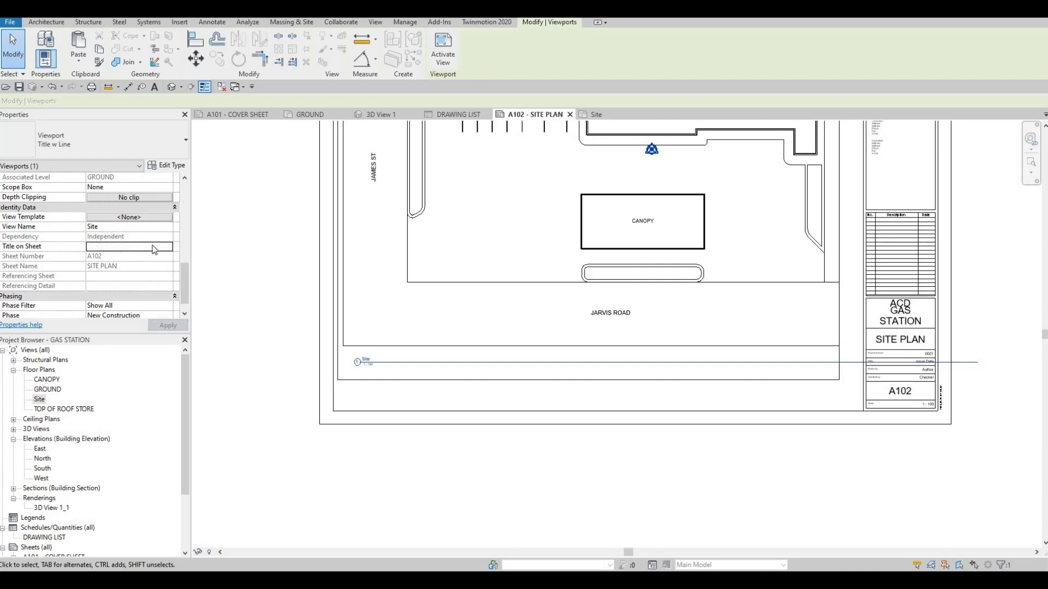
# - Set the Site viewport's Title on Sheet to OVERALL SITE PLAN, apply it and deselect the viewport
pyautogui.click(158, 245)
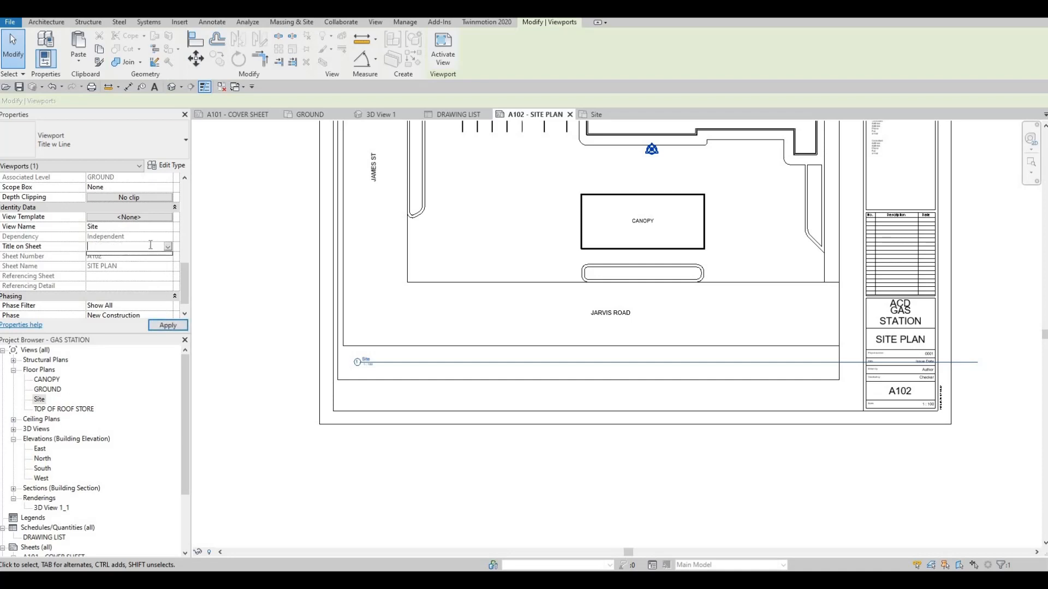
pyautogui.write('OVERALL')
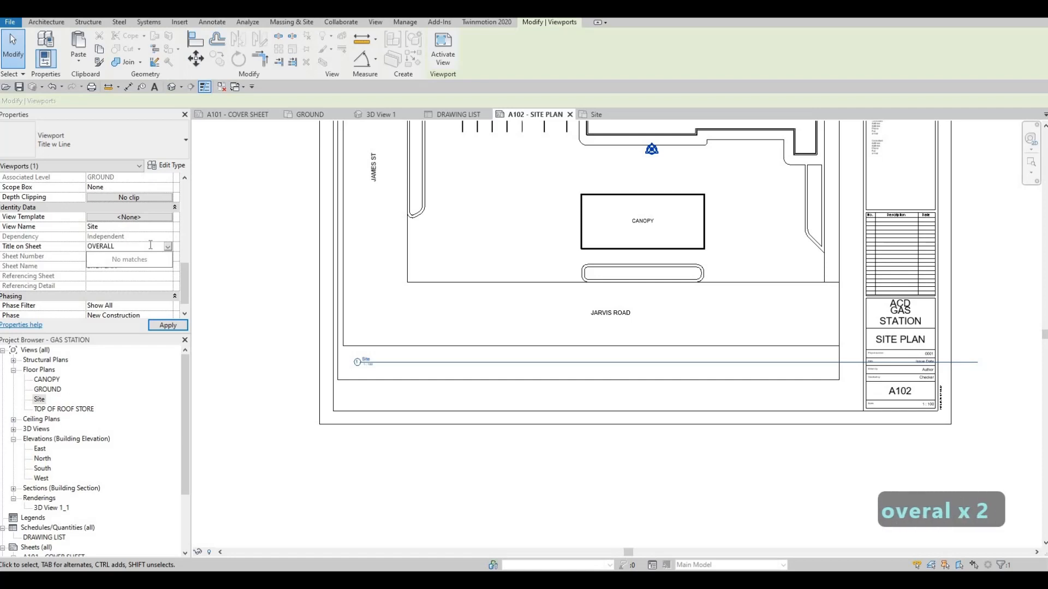
pyautogui.write(' SITER PLA')
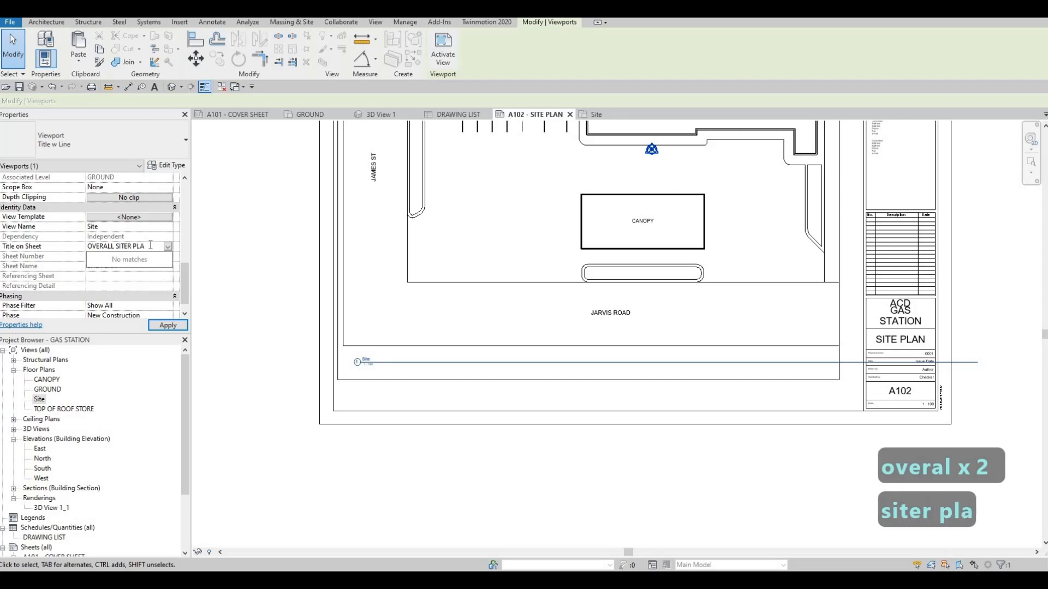
pyautogui.press('BackSpace')
pyautogui.press('BackSpace')
pyautogui.press('BackSpace')
pyautogui.press('BackSpace')
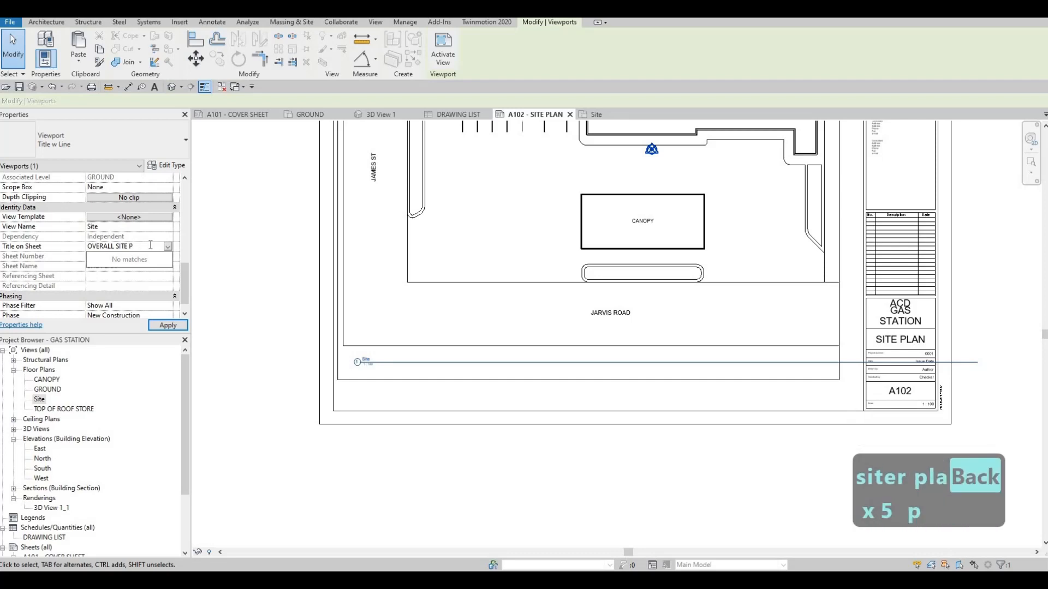
pyautogui.click(171, 279)
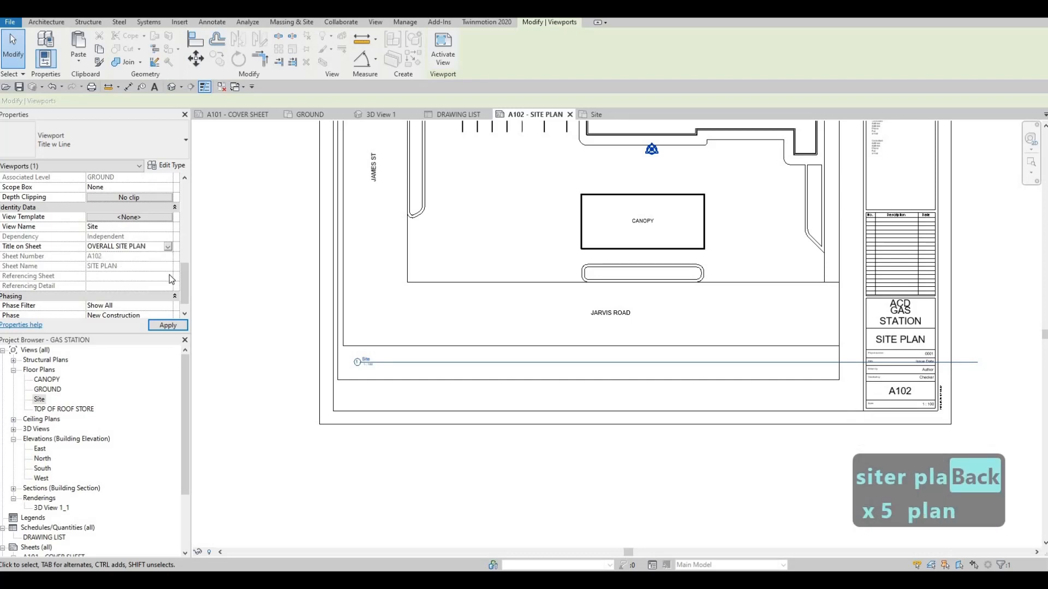
pyautogui.click(167, 325)
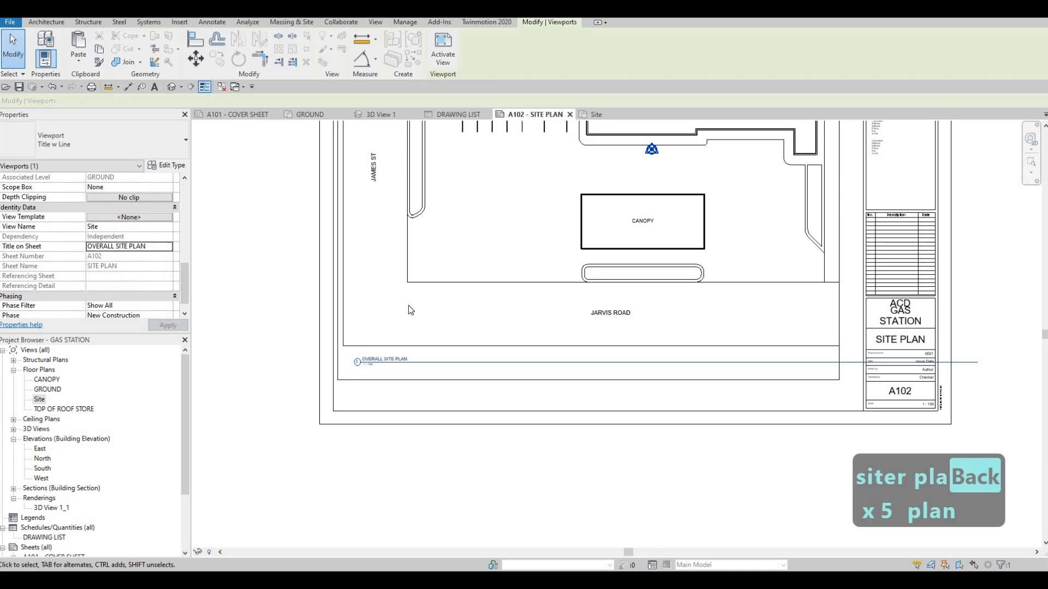
pyautogui.scroll(2, 437, 374)
pyautogui.press('Escape')
# - Shorten the Site viewport's title line so it ends with the OVERALL SITE PLAN text, and deselect the viewport
pyautogui.scroll(-3, 573, 262)
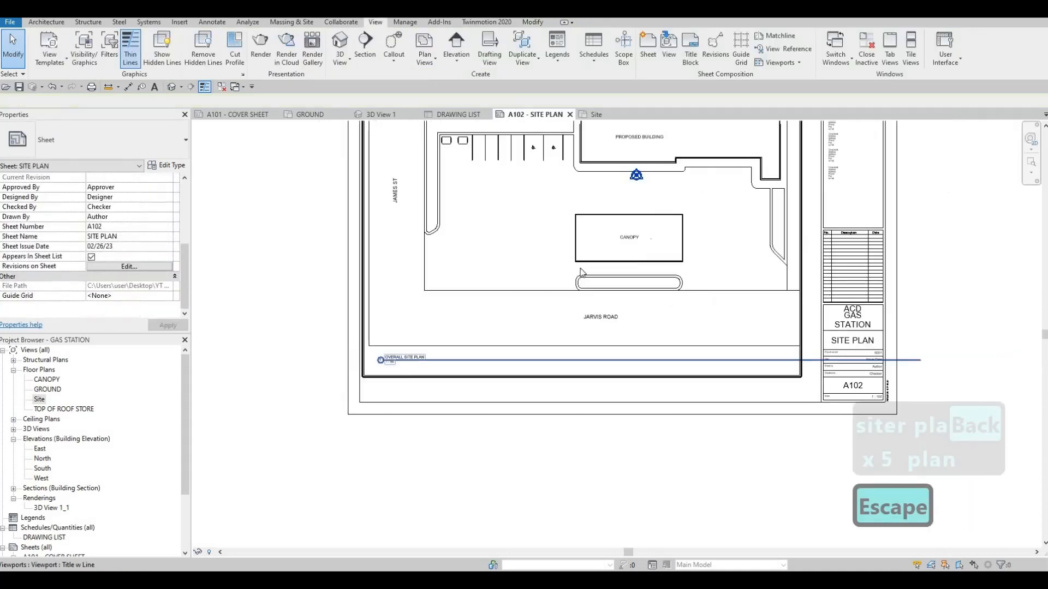
pyautogui.click(566, 252)
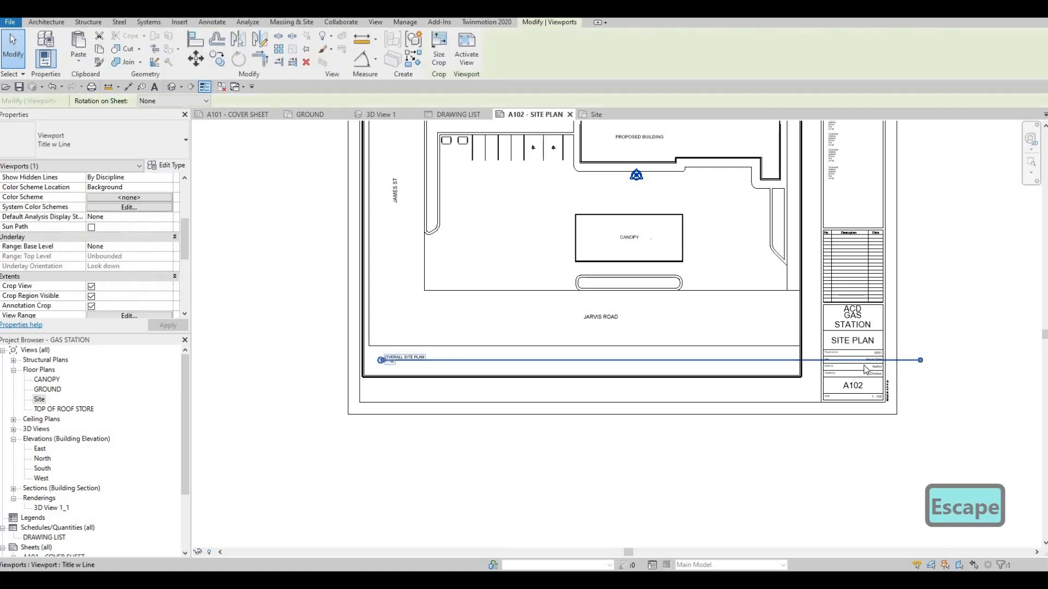
pyautogui.moveTo(560, 349); pyautogui.dragTo(426, 381)
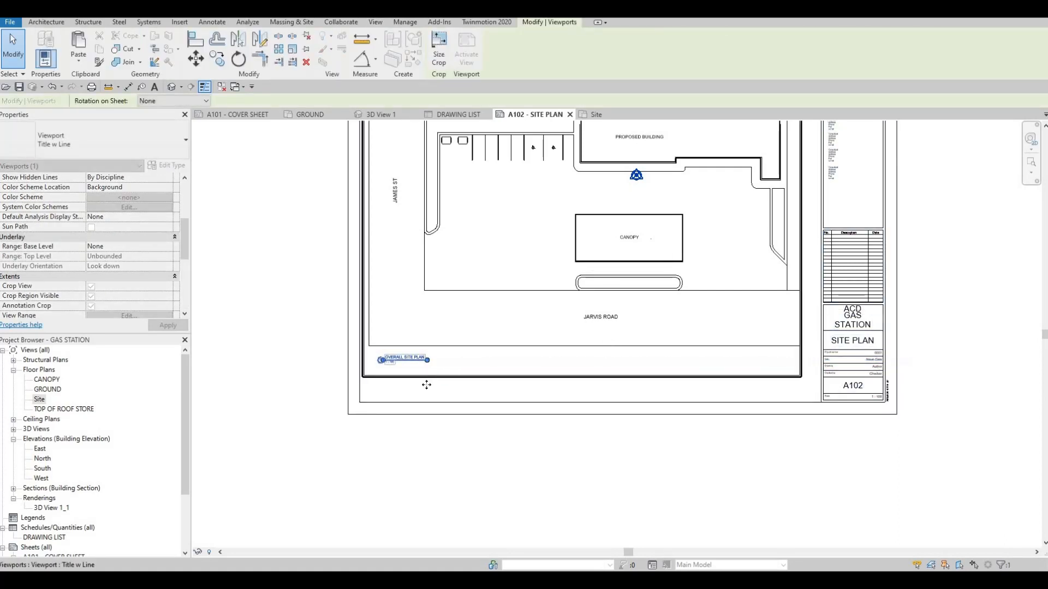
pyautogui.scroll(3, 426, 382)
pyautogui.press('Escape')
pyautogui.press('Escape')
pyautogui.scroll(-1, 353, 393)
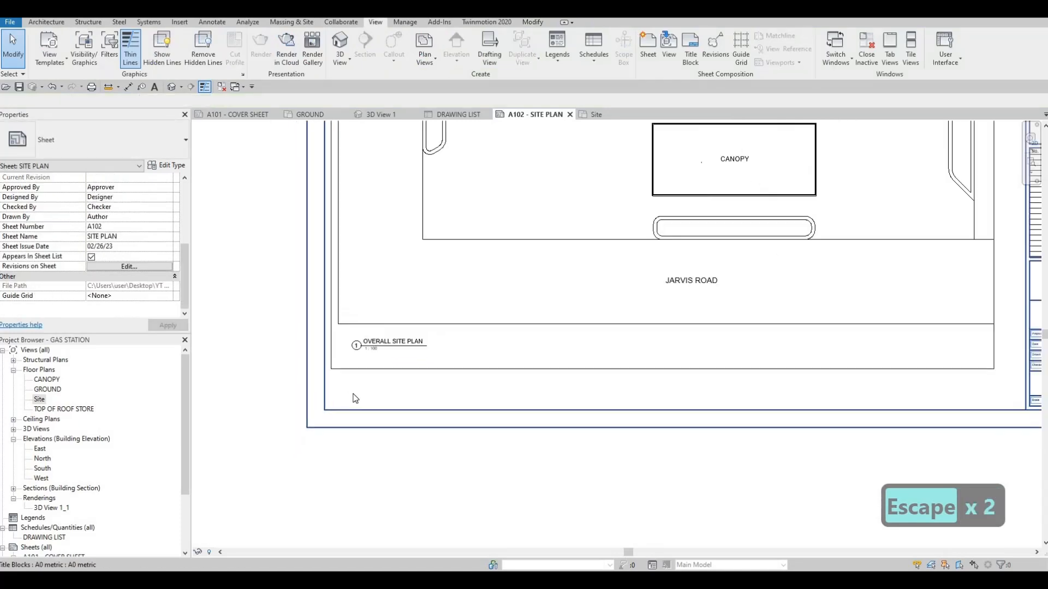
pyautogui.scroll(-2, 507, 403)
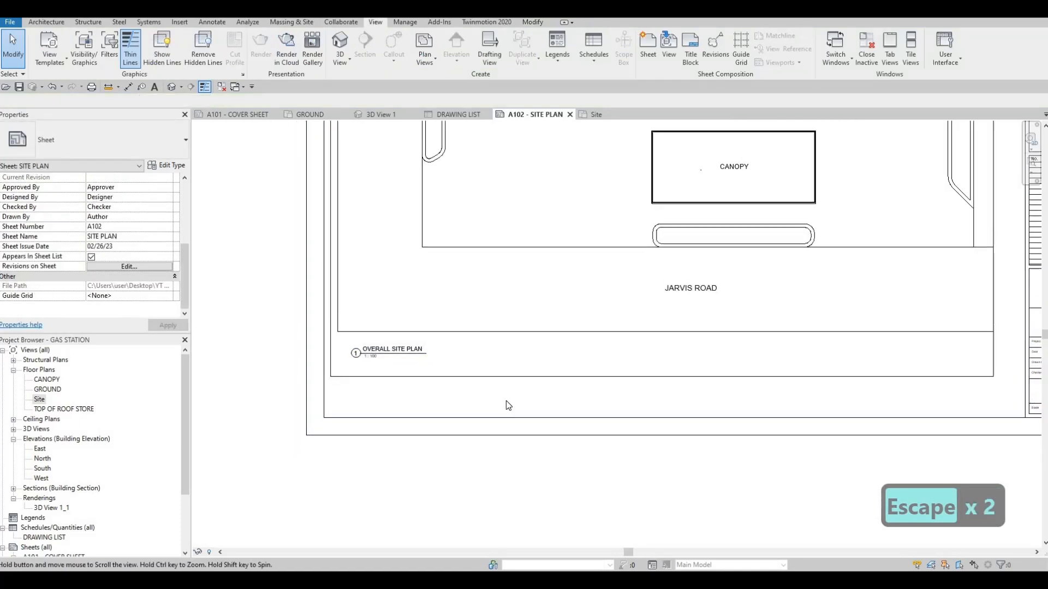
# - Open the Site view and pull the north and south sides of its crop region in close to the site plan
pyautogui.click(596, 114)
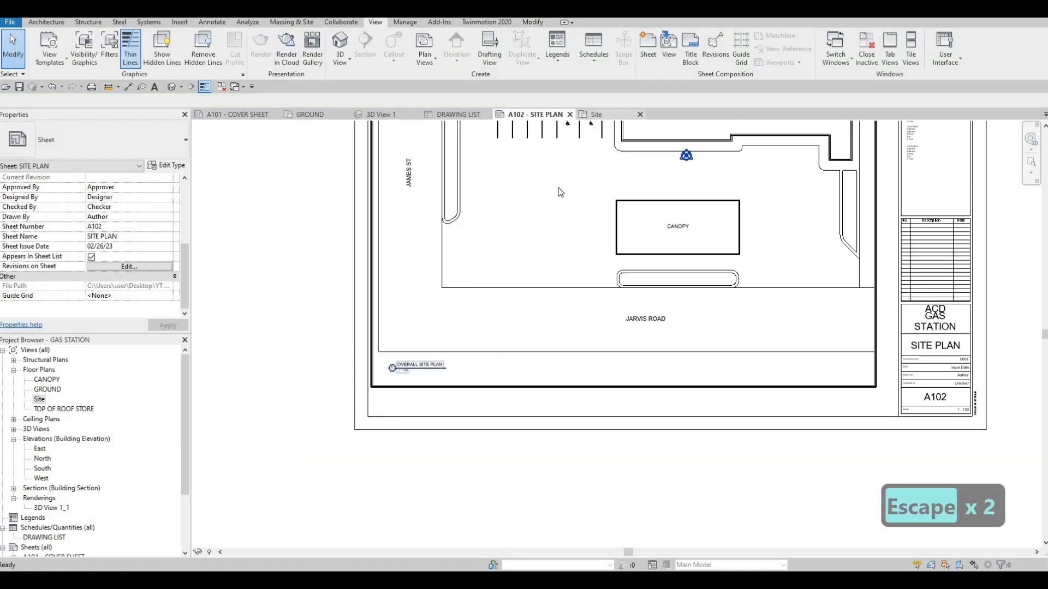
pyautogui.click(493, 174)
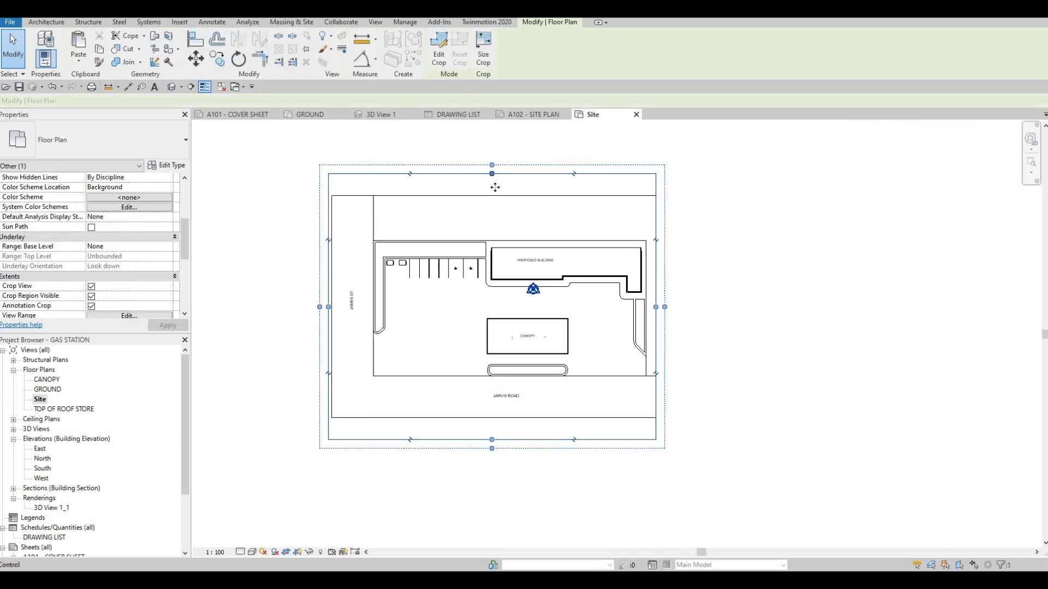
pyautogui.moveTo(494, 183); pyautogui.dragTo(492, 197)
pyautogui.moveTo(492, 439); pyautogui.dragTo(491, 421)
pyautogui.press('Escape')
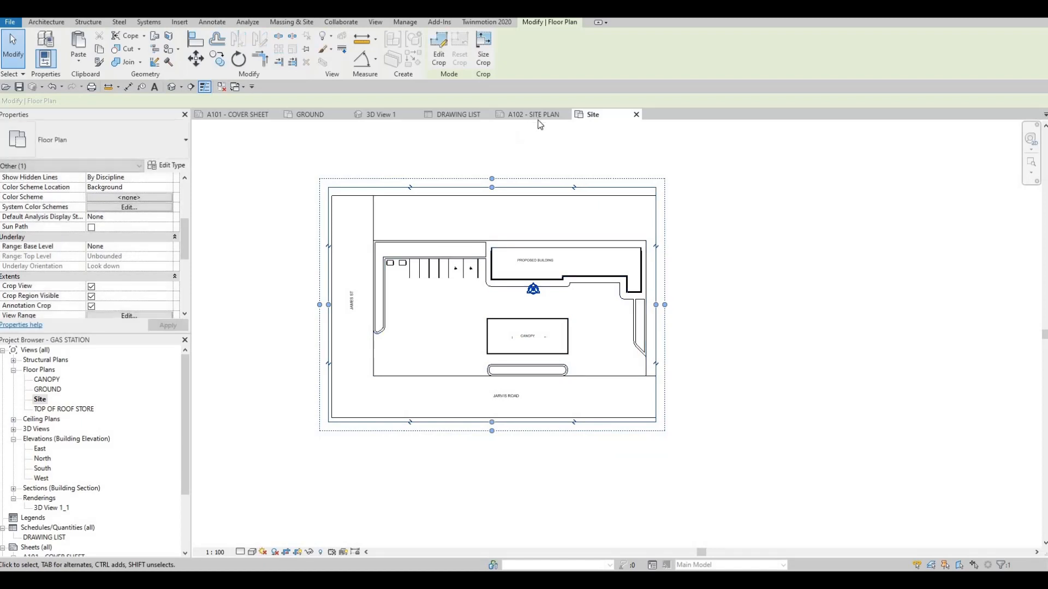
# - Return to the A102 - SITE PLAN sheet and check how the cropped viewport and its title sit on it
pyautogui.click(533, 114)
pyautogui.moveTo(608, 257); pyautogui.dragTo(573, 306, button='middle')
pyautogui.scroll(-2, 573, 306)
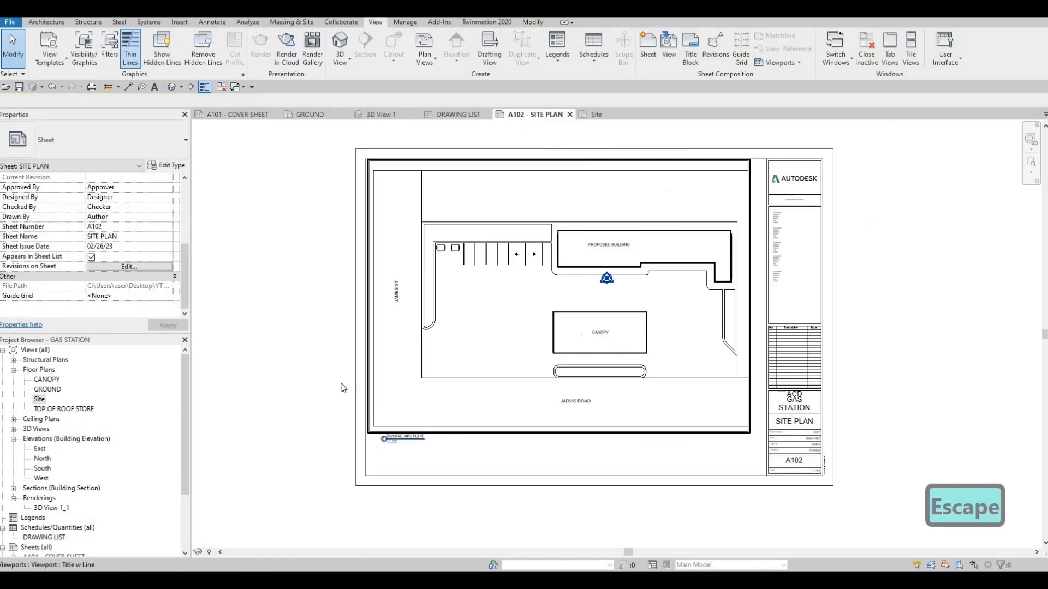
pyautogui.moveTo(375, 385); pyautogui.dragTo(425, 350, button='middle')
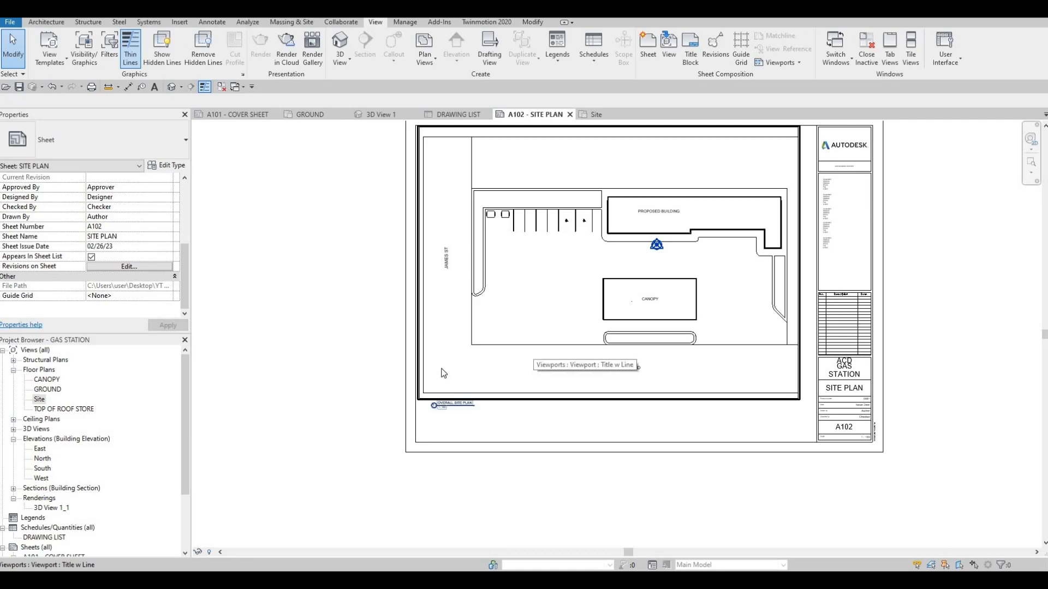
# - Open the A103 - FLOOR PLAN sheet, followed by the GROUND floor plan view
pyautogui.scroll(-2, 53, 457)
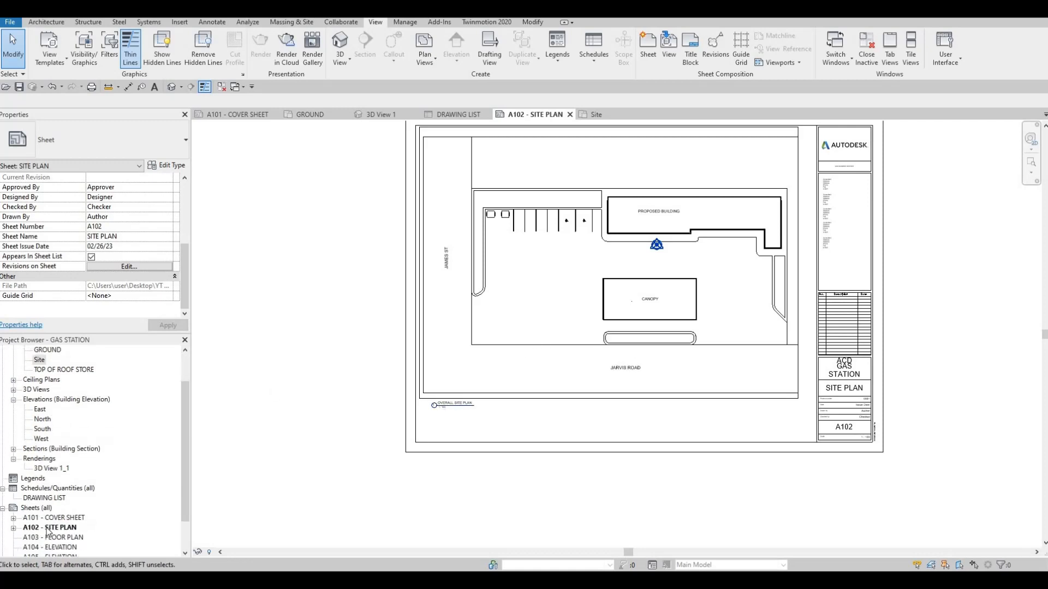
pyautogui.doubleClick(54, 518)
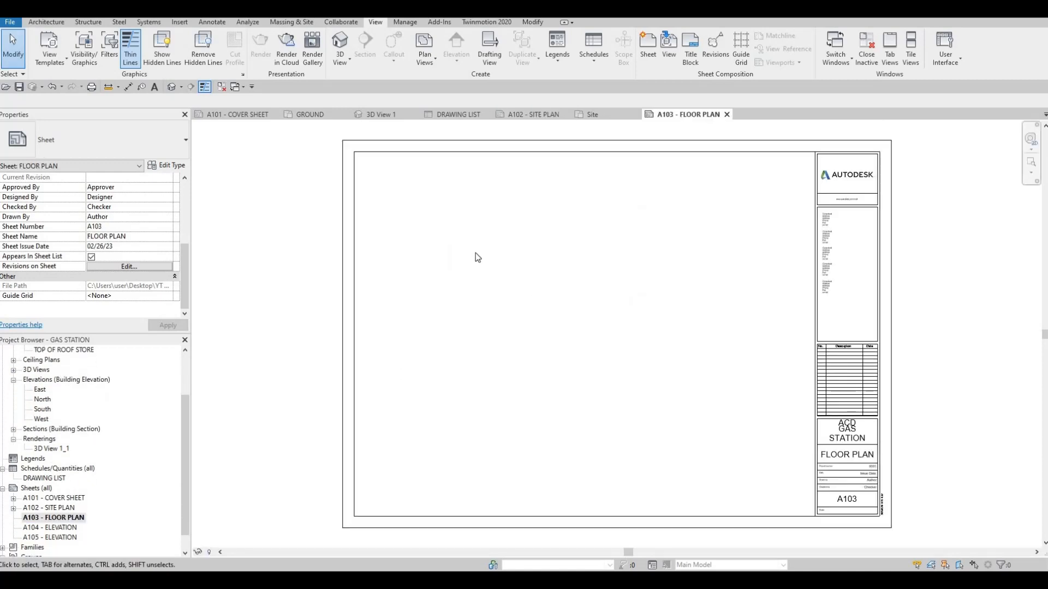
pyautogui.scroll(2, 63, 393)
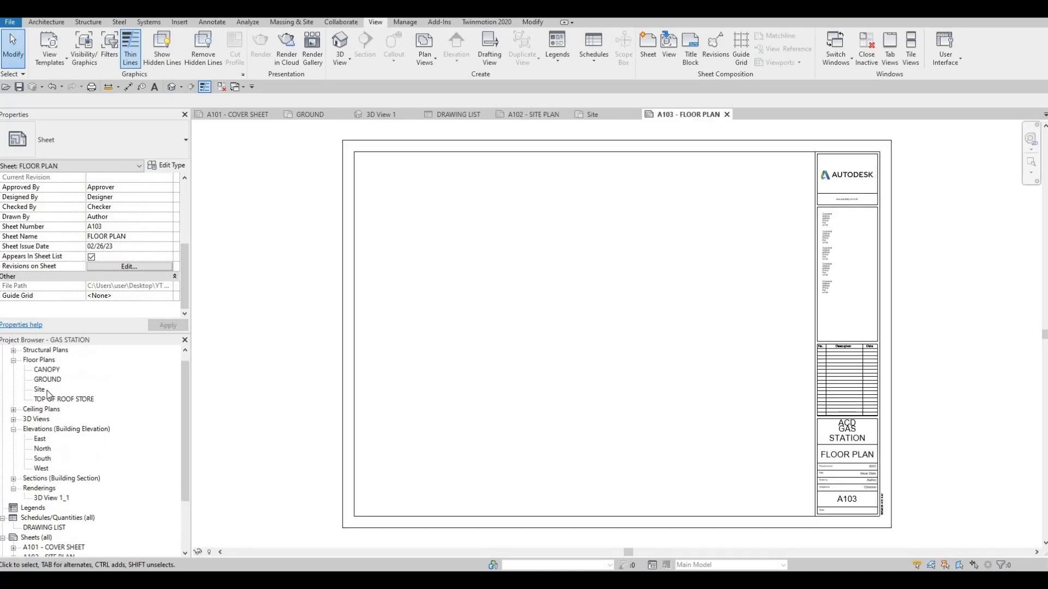
pyautogui.doubleClick(47, 389)
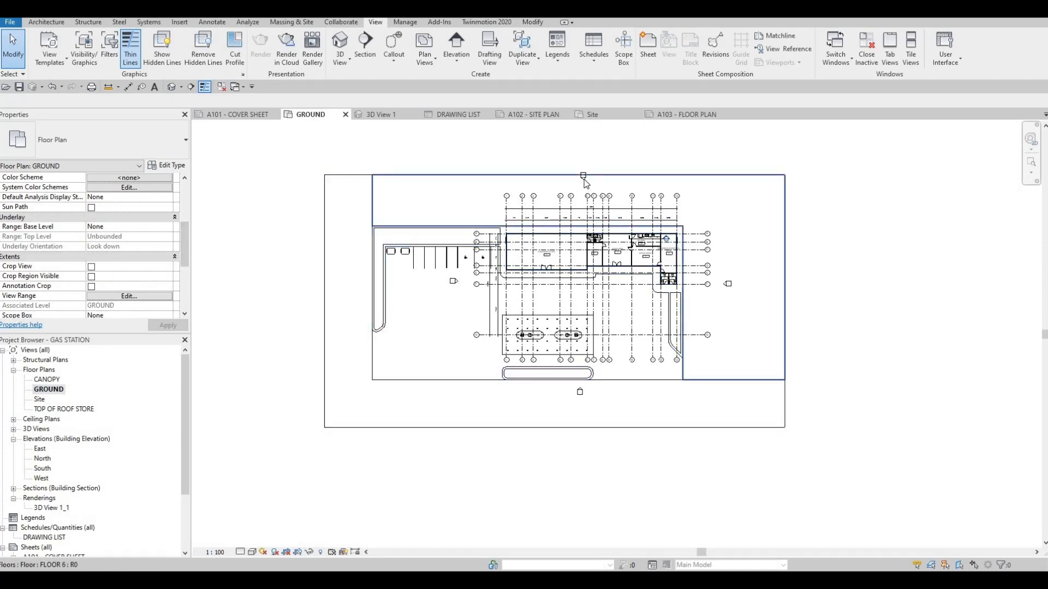
pyautogui.scroll(3, 585, 189)
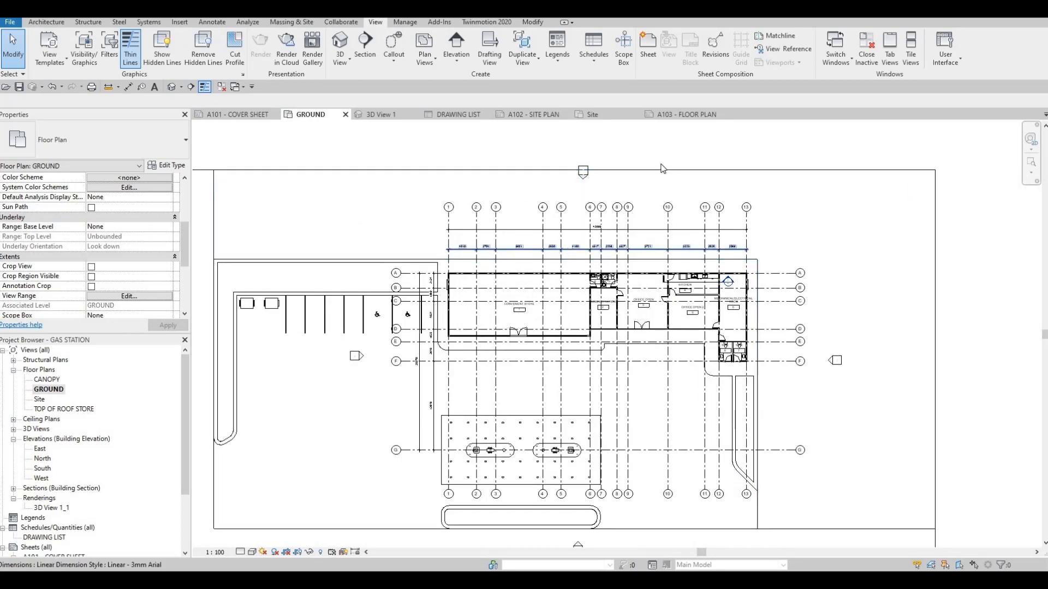
# - Hide the Elevations annotation category in the GROUND floor plan through its Visibility/Graphic Overrides
pyautogui.press('v')
pyautogui.press('g')
pyautogui.click(439, 166)
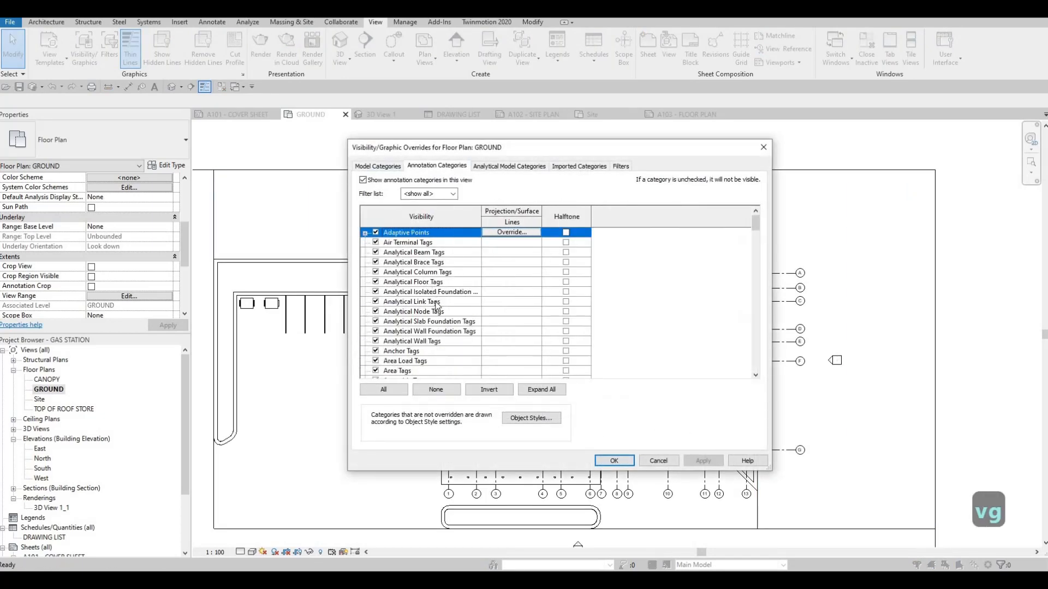
pyautogui.press('Down')
pyautogui.press('Down')
pyautogui.press('Down')
pyautogui.press('Down')
pyautogui.press('Down')
pyautogui.press('e')
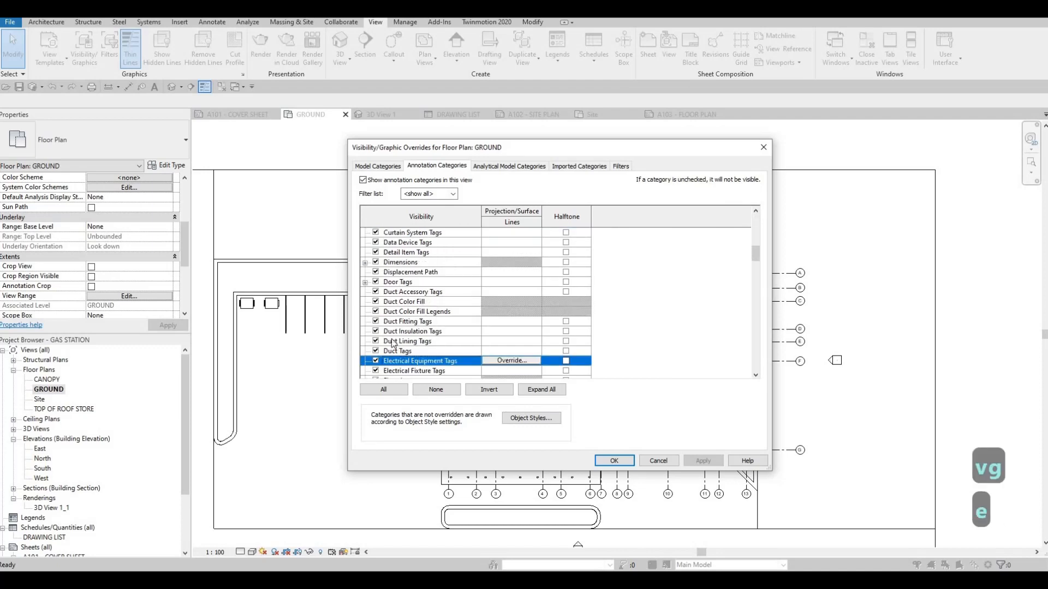
pyautogui.scroll(-1, 423, 342)
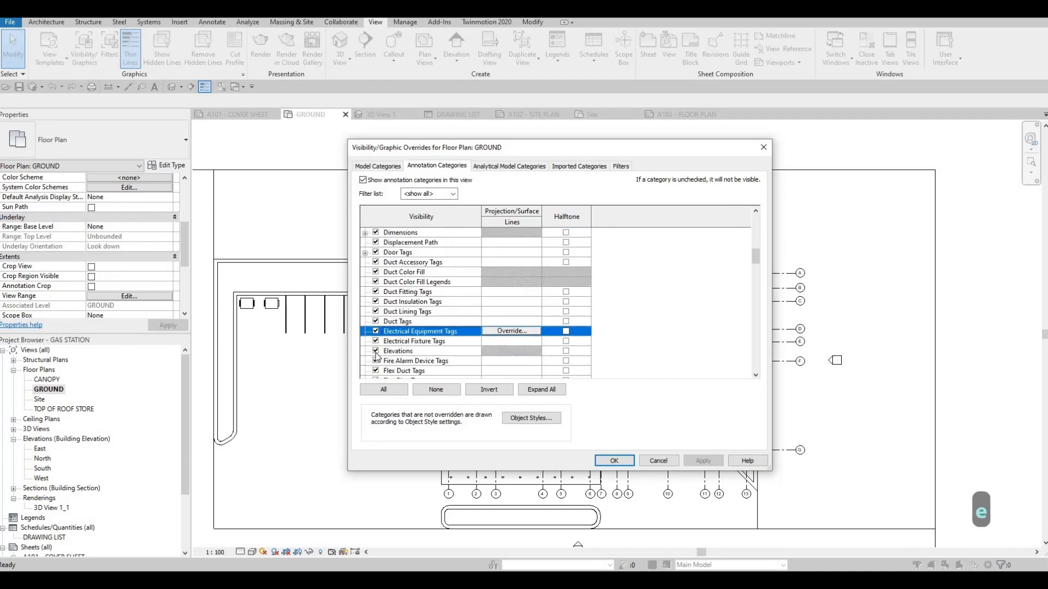
pyautogui.click(375, 351)
pyautogui.click(703, 461)
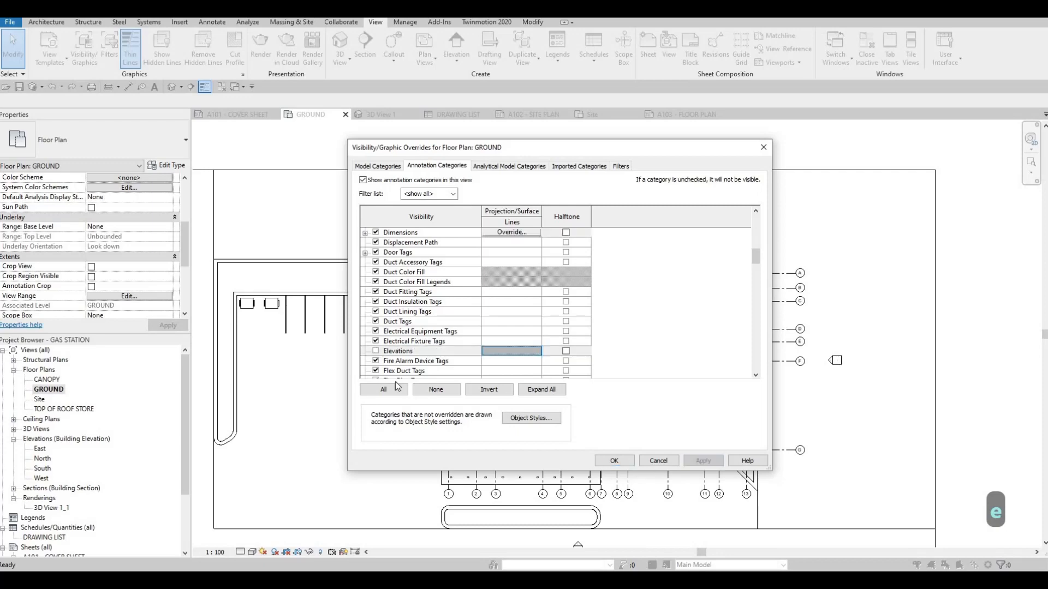
pyautogui.click(614, 461)
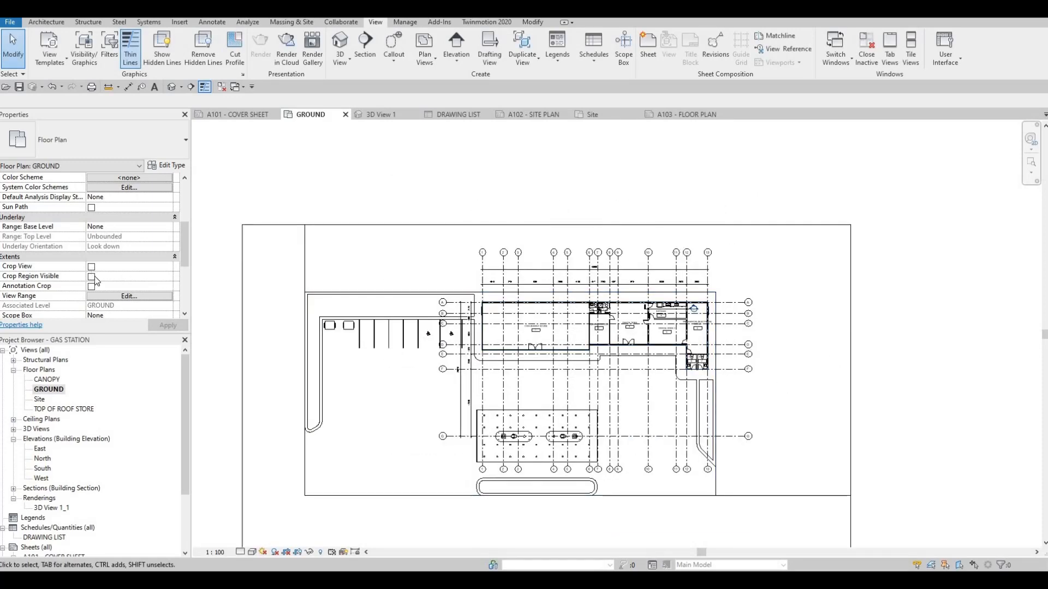
# - Turn on Crop View, Crop Region Visible and Annotation Crop for the GROUND floor plan and apply the changes
pyautogui.click(91, 267)
pyautogui.click(91, 277)
pyautogui.click(91, 287)
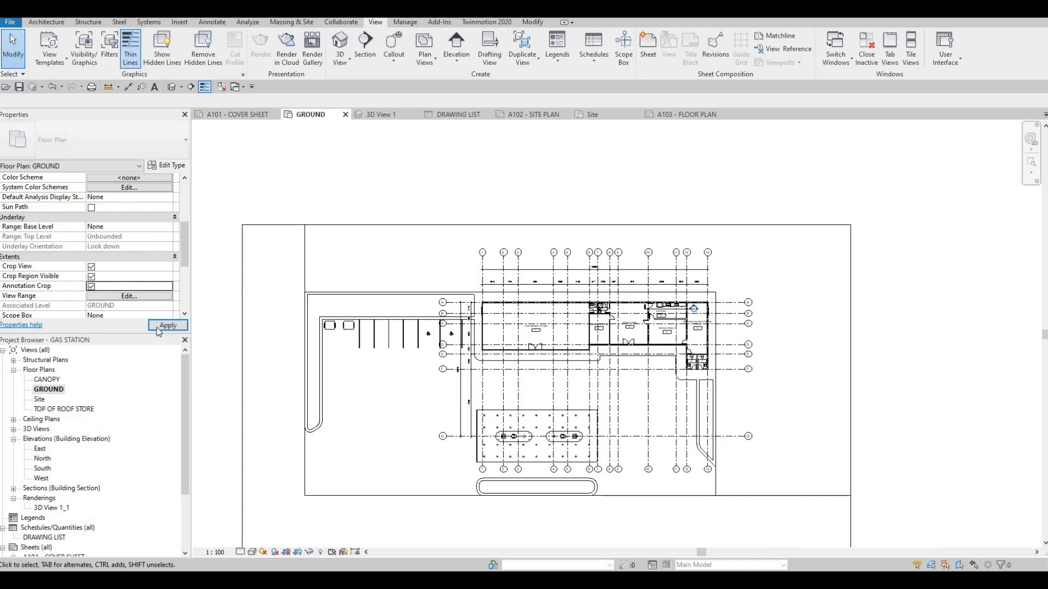
pyautogui.click(157, 327)
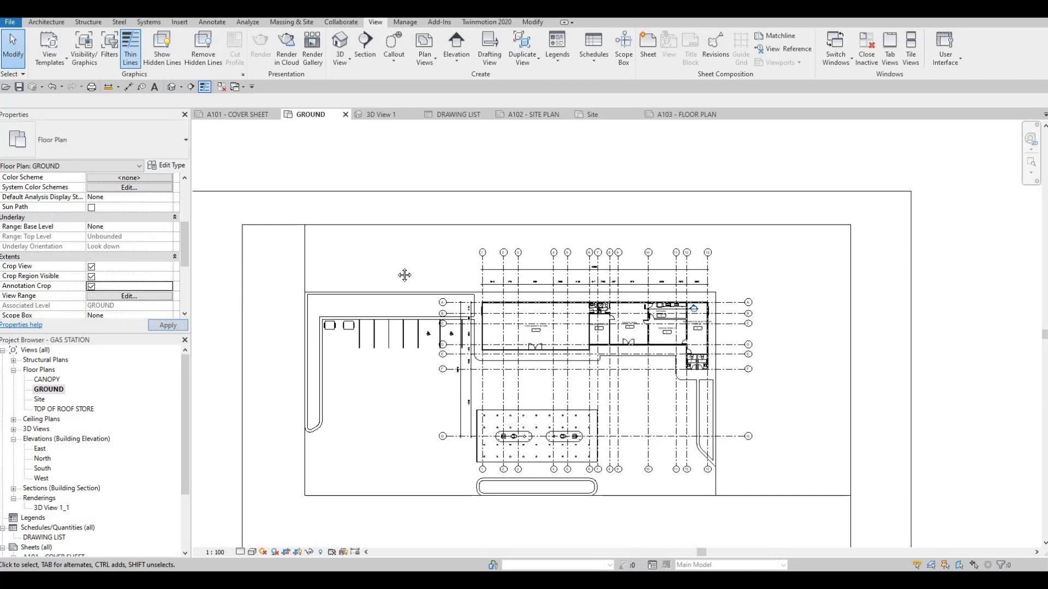
# - Pull all four sides of the GROUND crop region in around the building, the canopy and the grid bubbles
pyautogui.scroll(-2, 367, 253)
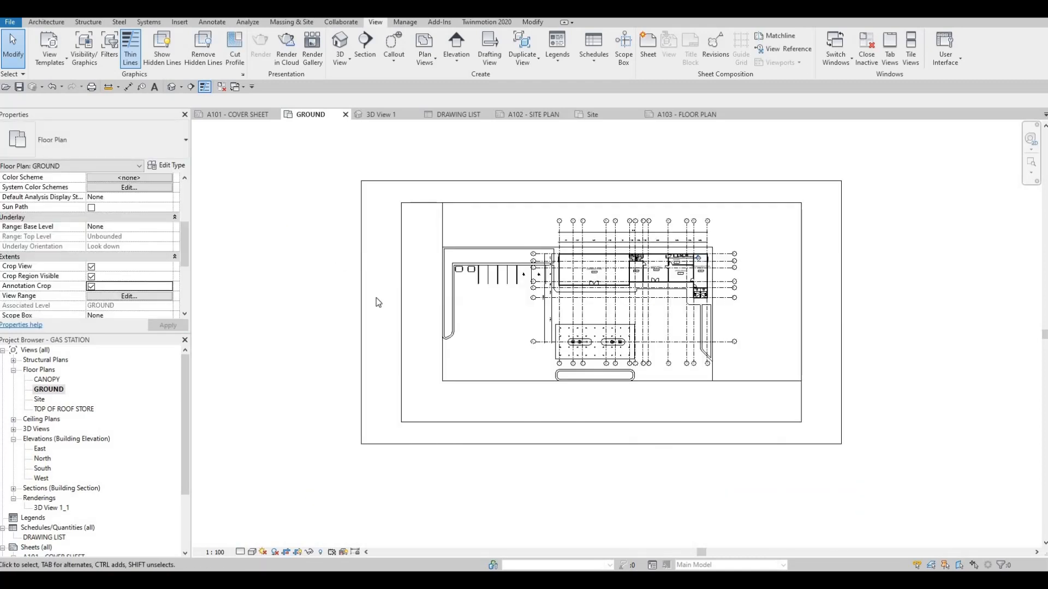
pyautogui.click(361, 304)
pyautogui.moveTo(361, 312); pyautogui.dragTo(516, 312)
pyautogui.moveTo(683, 448); pyautogui.dragTo(692, 364)
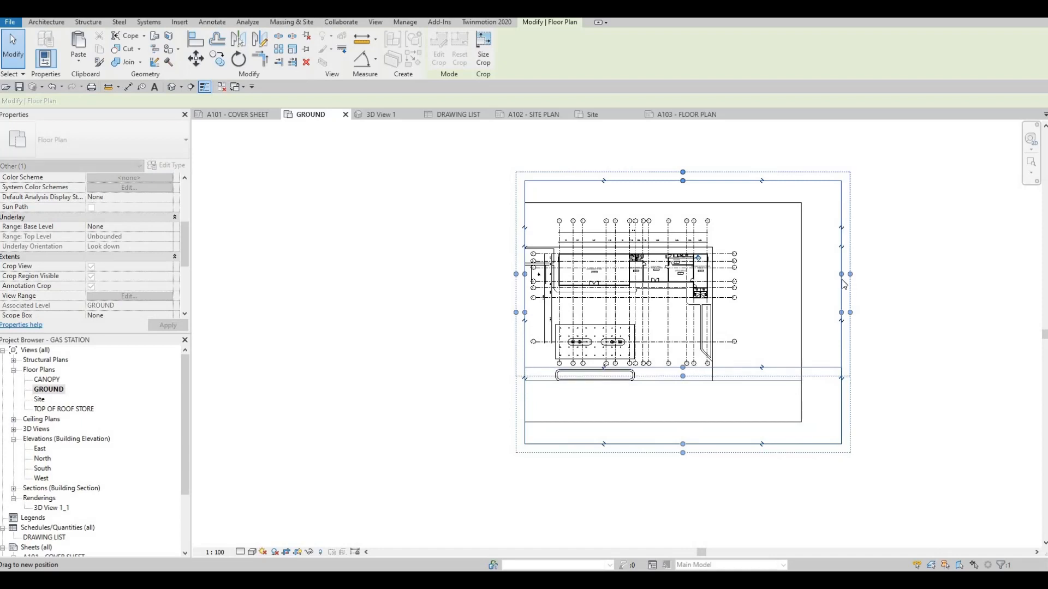
pyautogui.moveTo(850, 286); pyautogui.dragTo(741, 272)
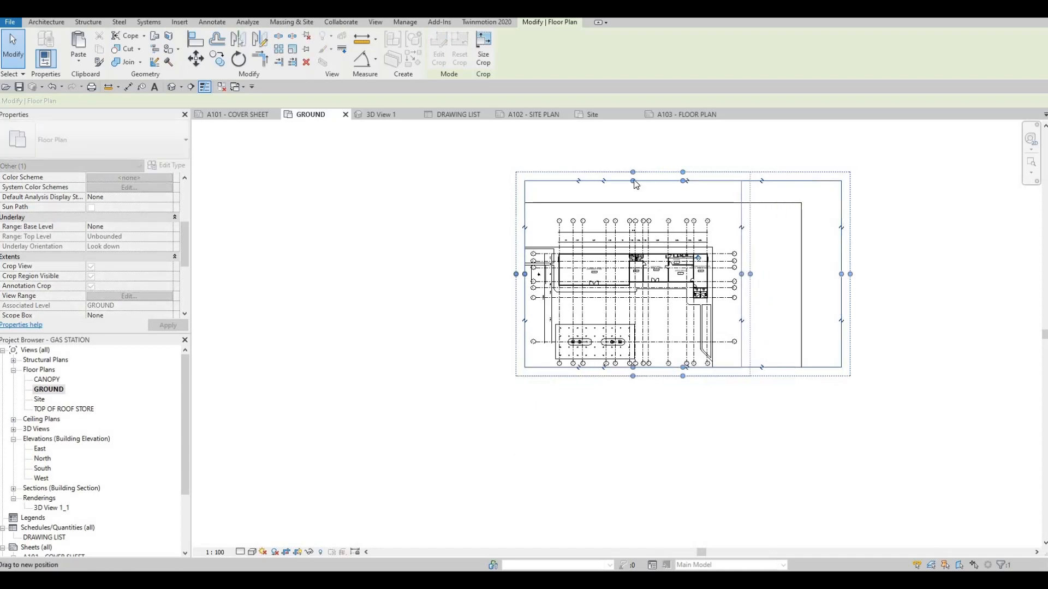
pyautogui.moveTo(637, 199); pyautogui.dragTo(627, 261)
# - Tighten the west side of the GROUND crop region slightly further toward the lettered grid bubbles and deselect it
pyautogui.scroll(5, 627, 257)
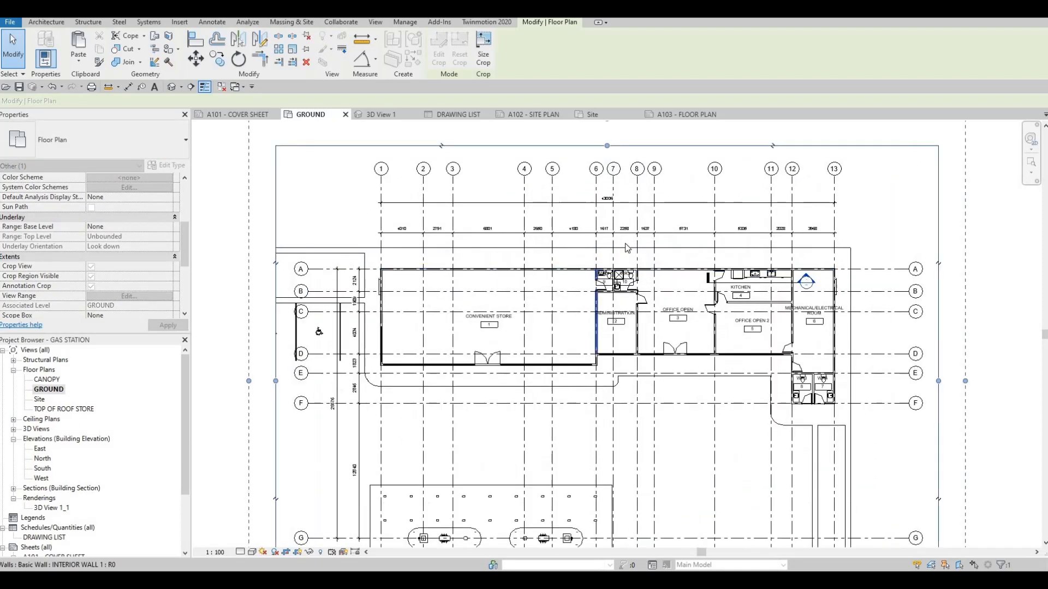
pyautogui.scroll(-1, 626, 250)
pyautogui.scroll(-2, 548, 246)
pyautogui.moveTo(548, 245); pyautogui.dragTo(541, 283, button='middle')
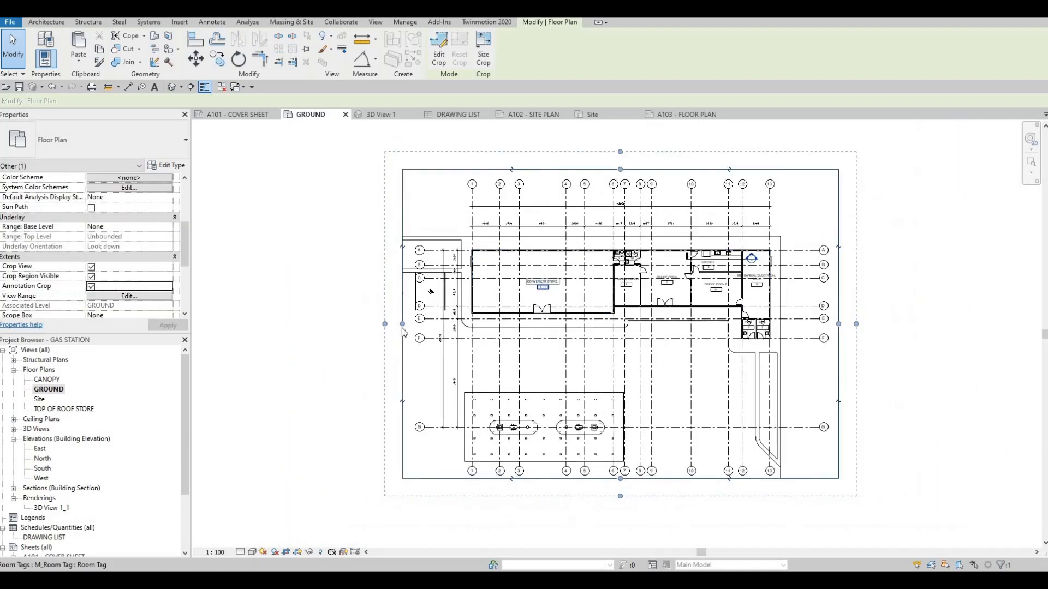
pyautogui.moveTo(404, 324); pyautogui.dragTo(574, 310)
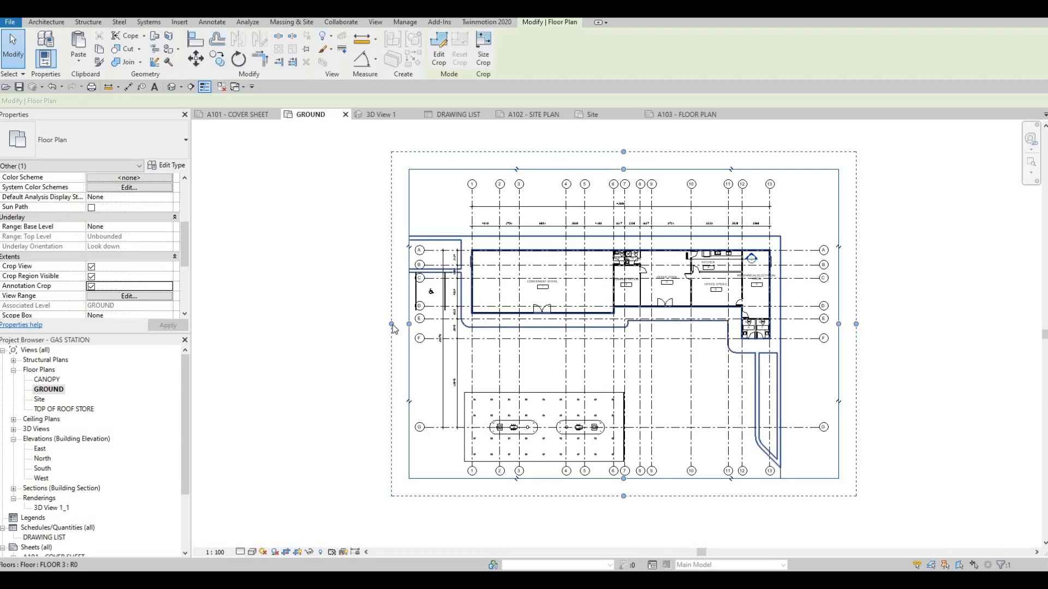
pyautogui.press('Escape')
pyautogui.press('Escape')
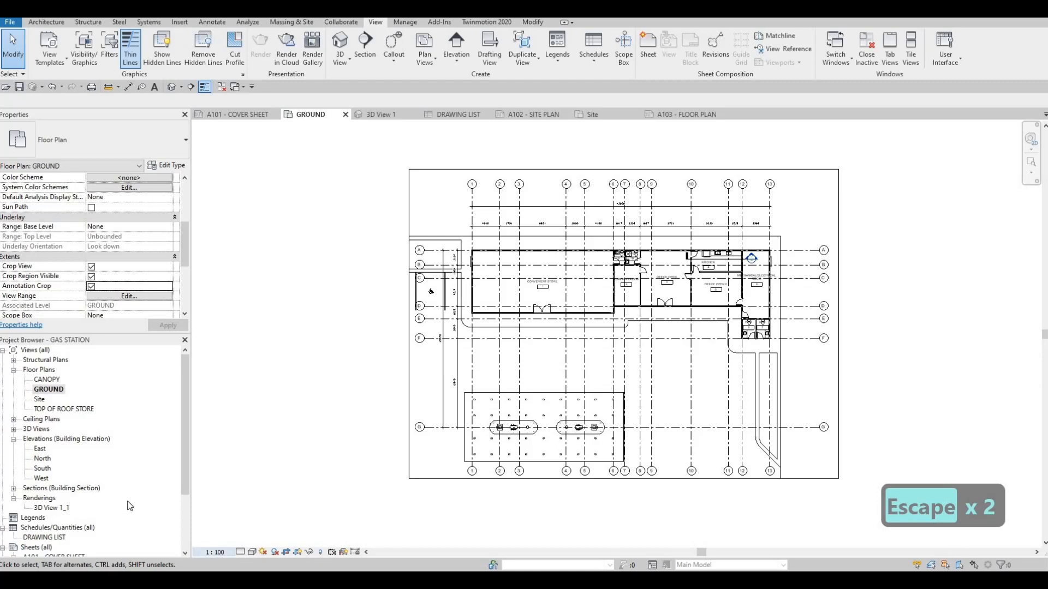
# - Place the GROUND floor plan on the A103 - FLOOR PLAN sheet and shift the viewport toward the middle of the drawing area
pyautogui.click(700, 119)
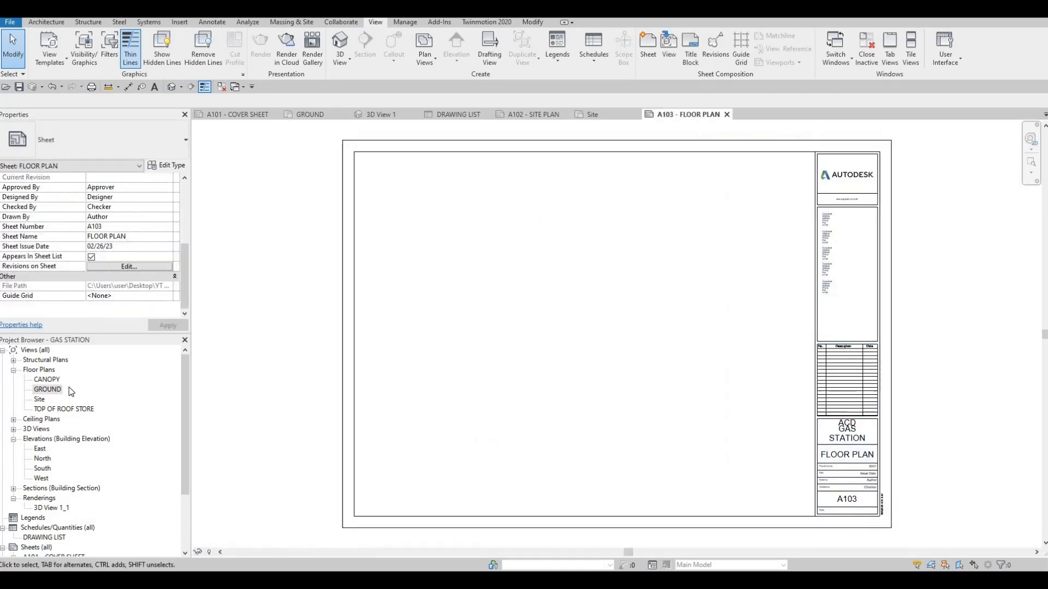
pyautogui.moveTo(476, 309); pyautogui.dragTo(559, 297)
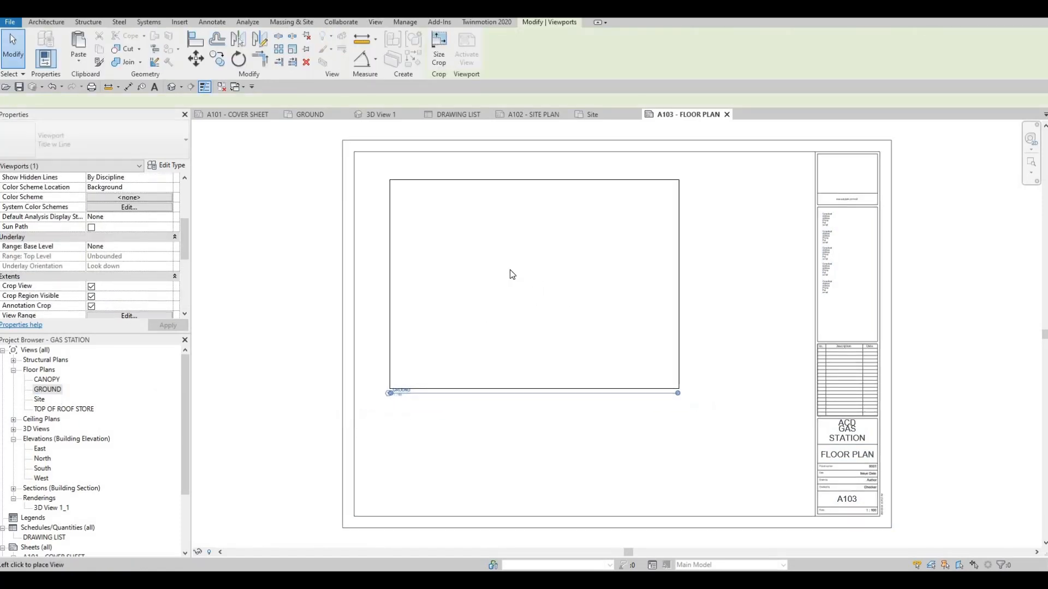
pyautogui.click(516, 289)
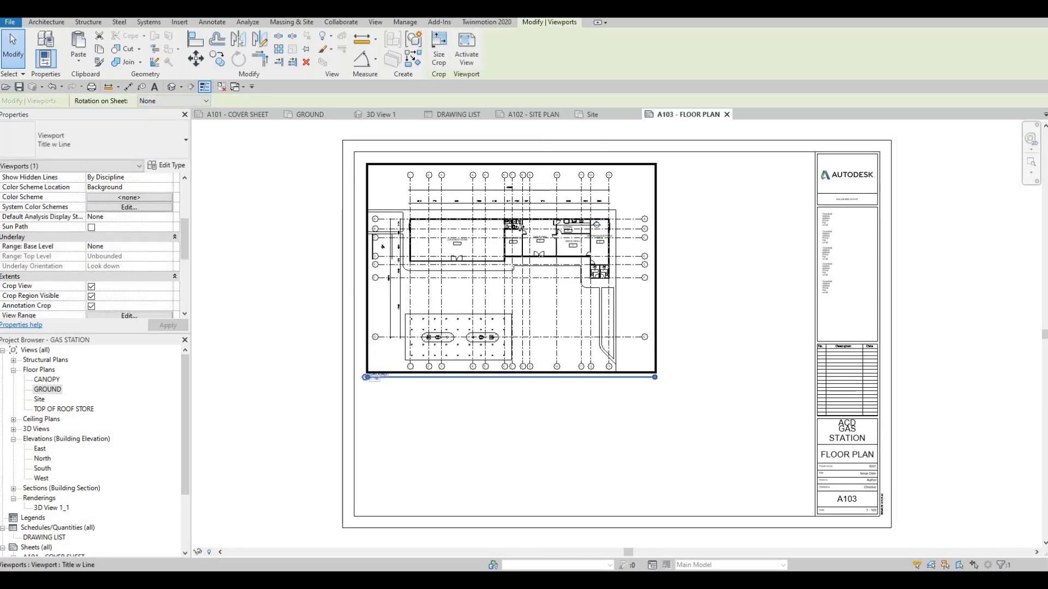
pyautogui.moveTo(574, 246); pyautogui.dragTo(629, 266)
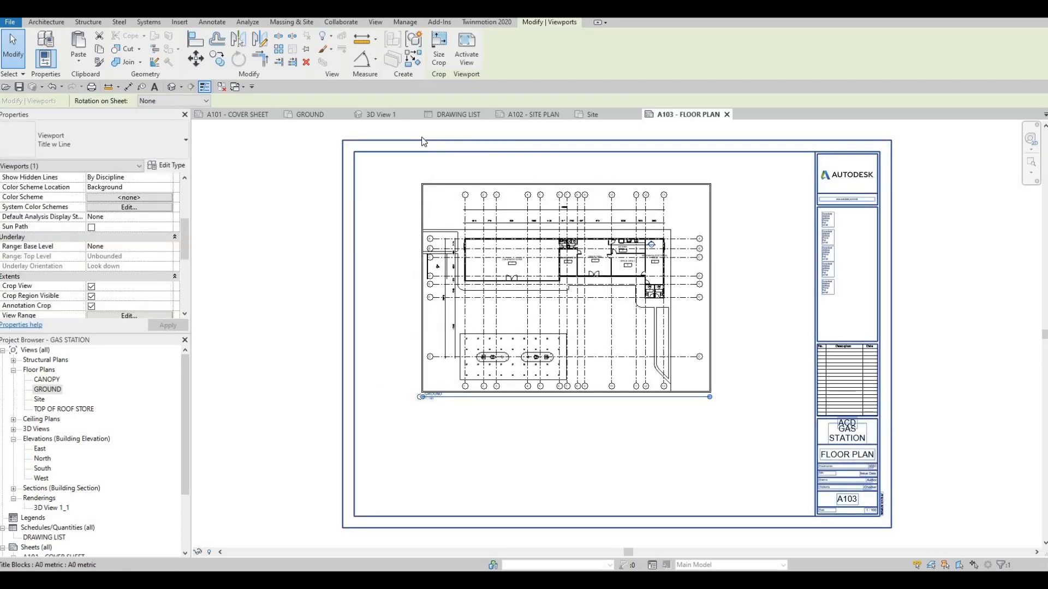
# - Try a 1:50 scale for the GROUND view and move the enlarged viewport over the A103 sheet to test the fit
pyautogui.click(301, 114)
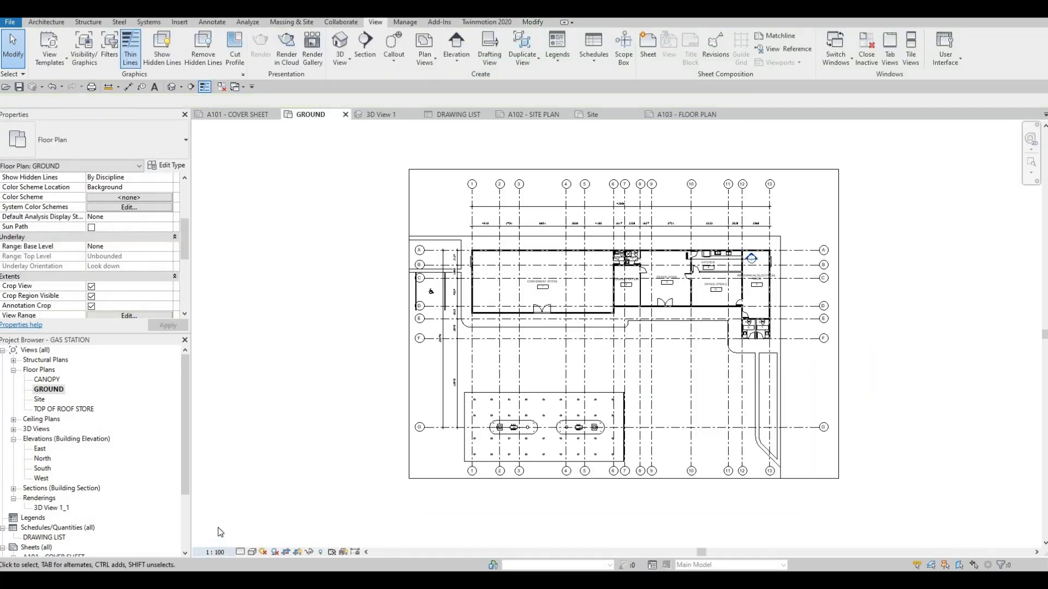
pyautogui.click(216, 552)
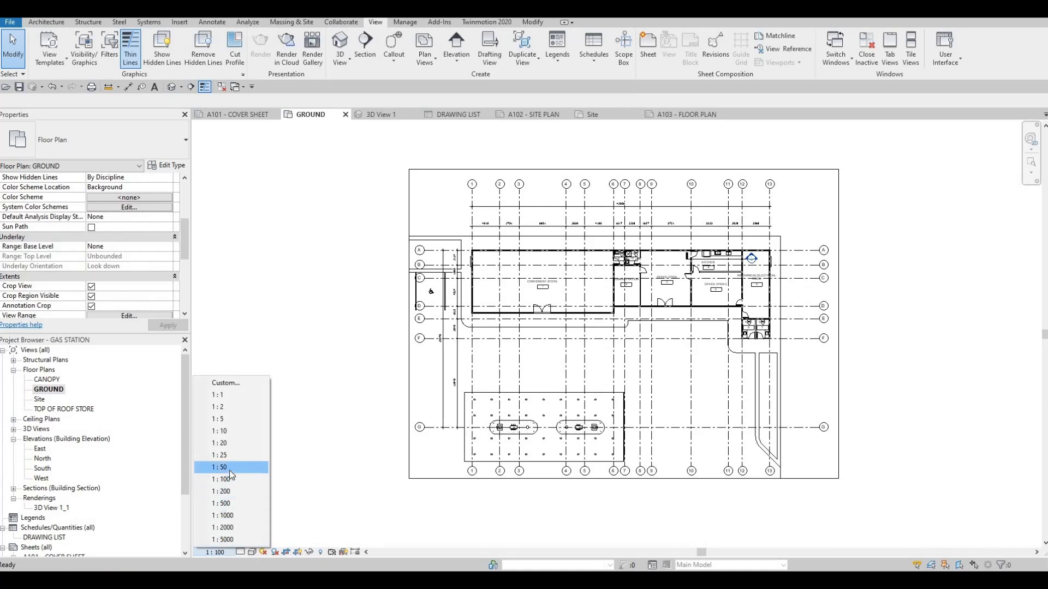
pyautogui.click(220, 467)
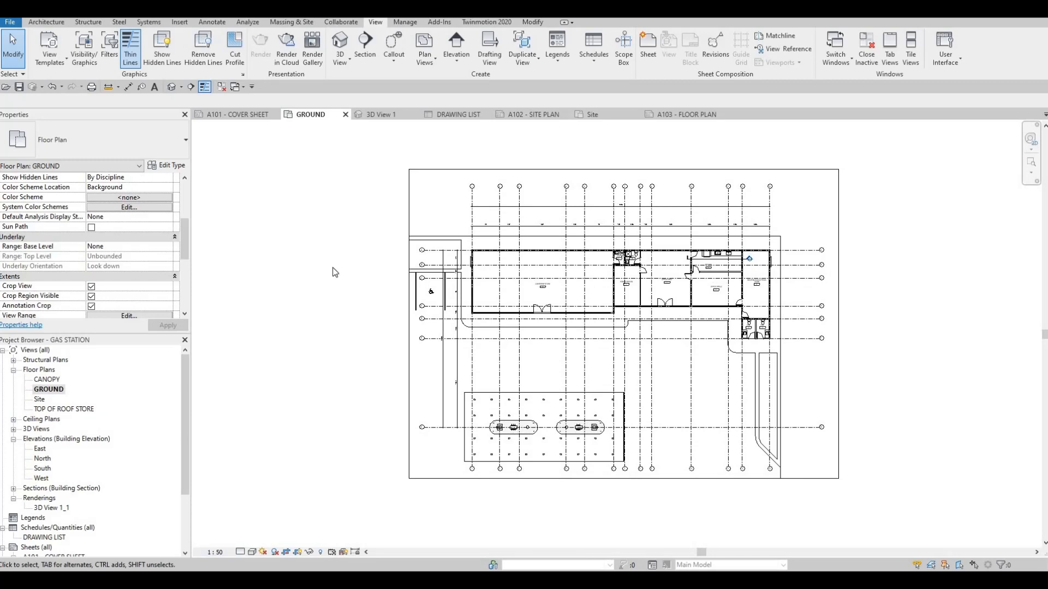
pyautogui.click(682, 114)
pyautogui.scroll(-3, 577, 241)
pyautogui.moveTo(582, 252); pyautogui.dragTo(556, 316, button='middle')
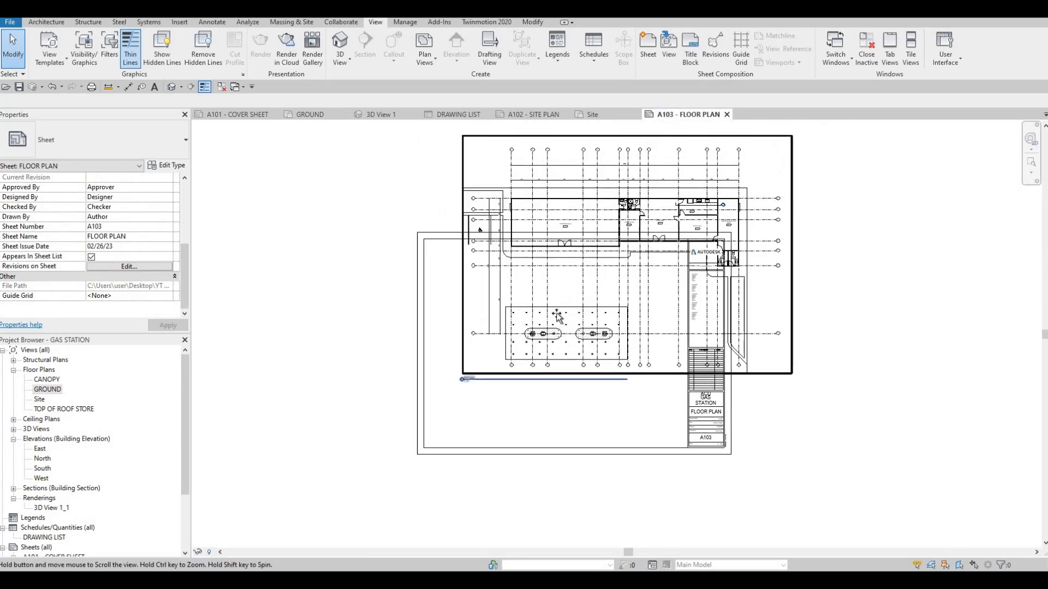
pyautogui.moveTo(556, 316); pyautogui.dragTo(507, 386)
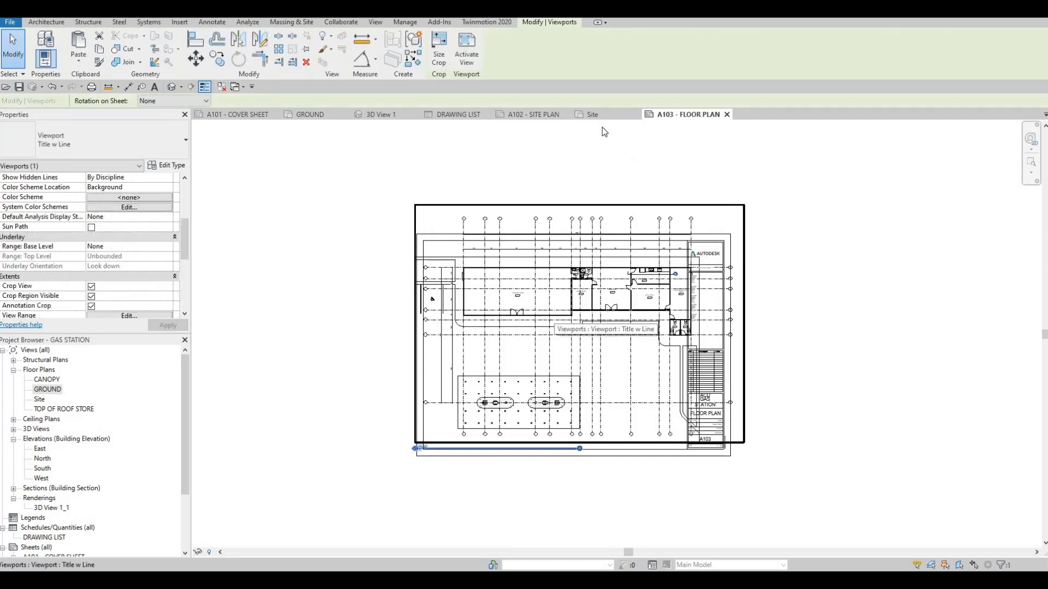
# - Set a custom scale of 1:75 for the GROUND floor plan view
pyautogui.click(310, 114)
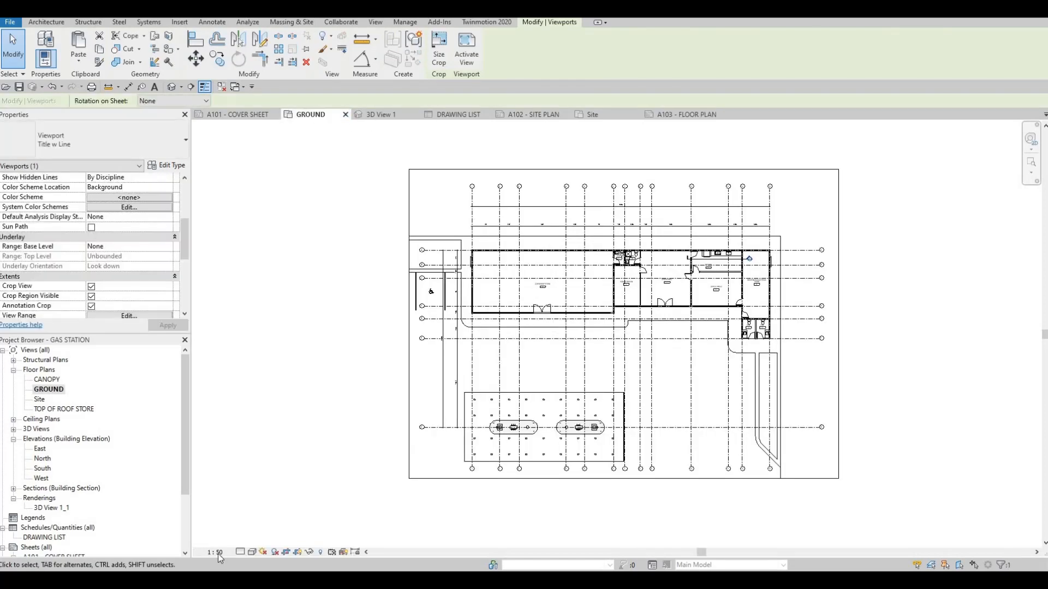
pyautogui.click(219, 551)
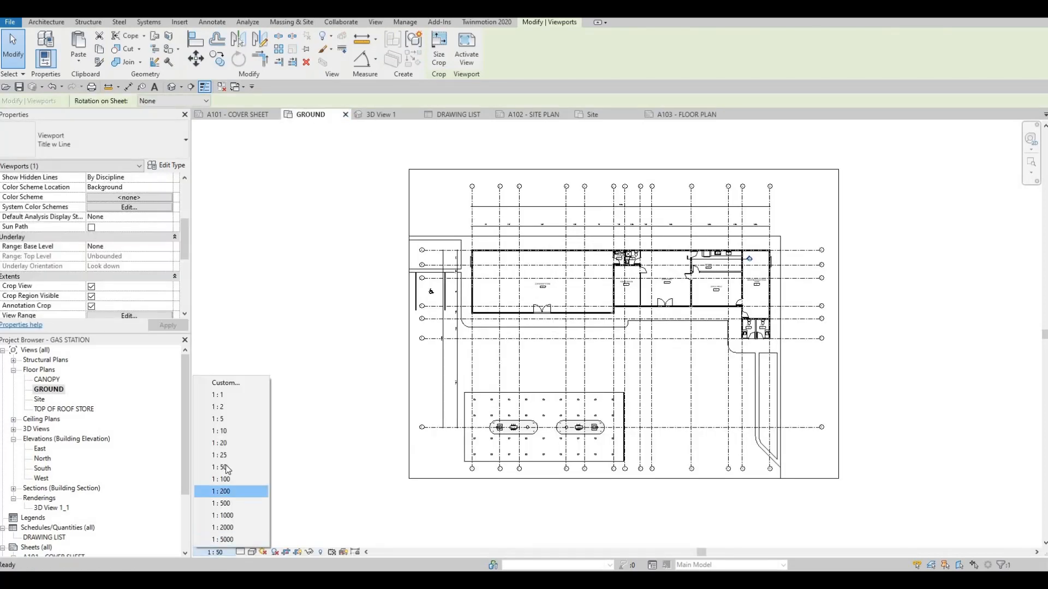
pyautogui.click(231, 384)
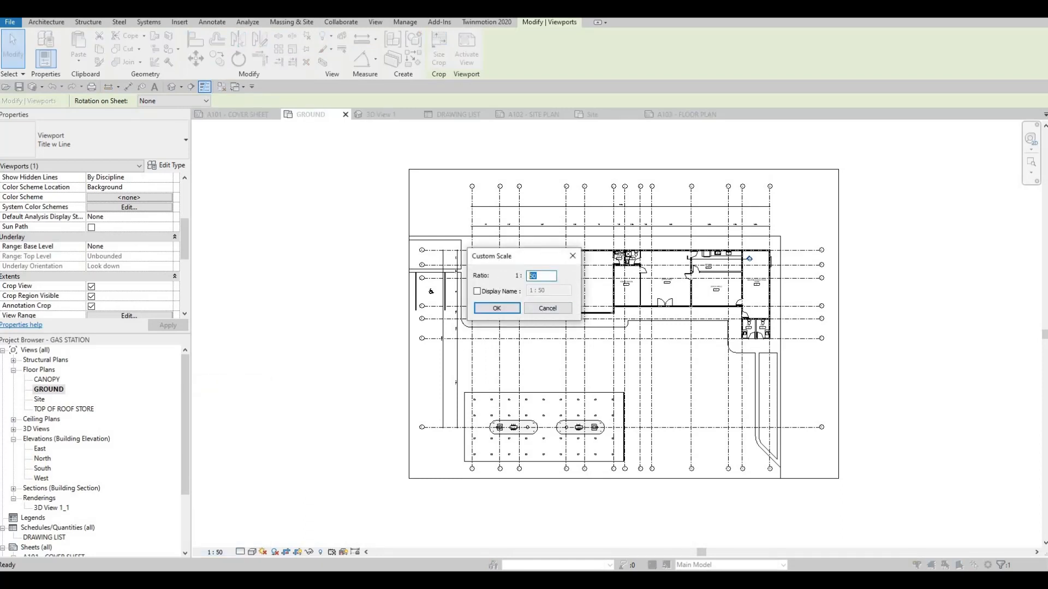
pyautogui.write('75')
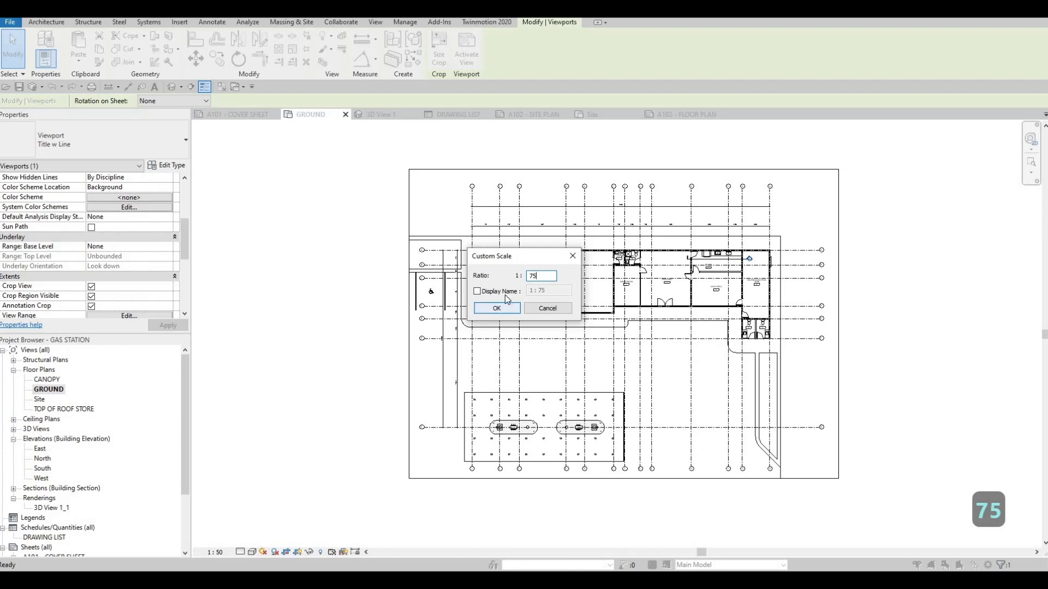
pyautogui.click(477, 291)
pyautogui.press('Return')
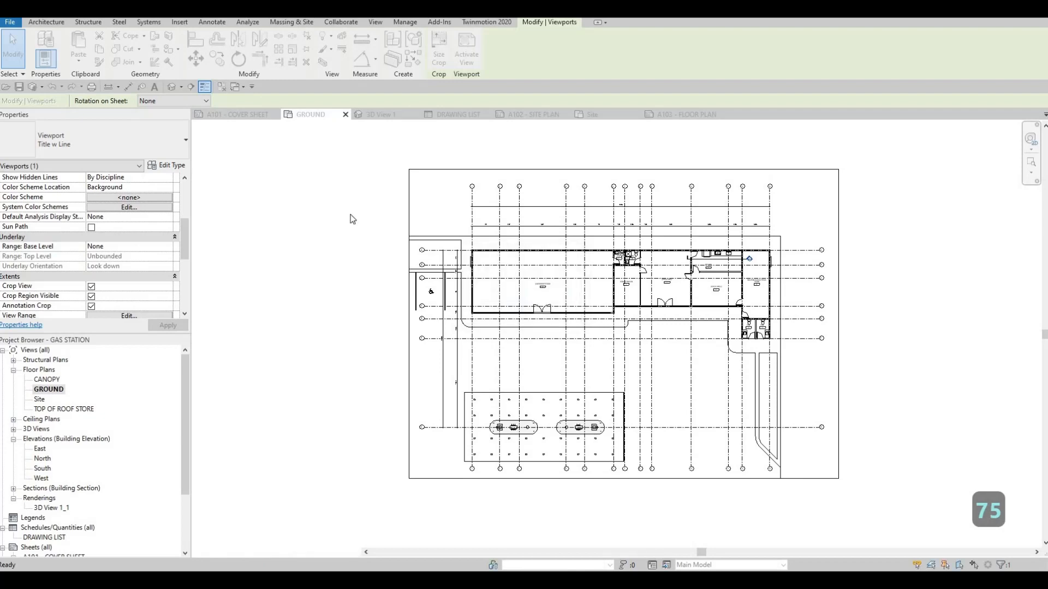
pyautogui.press('Escape')
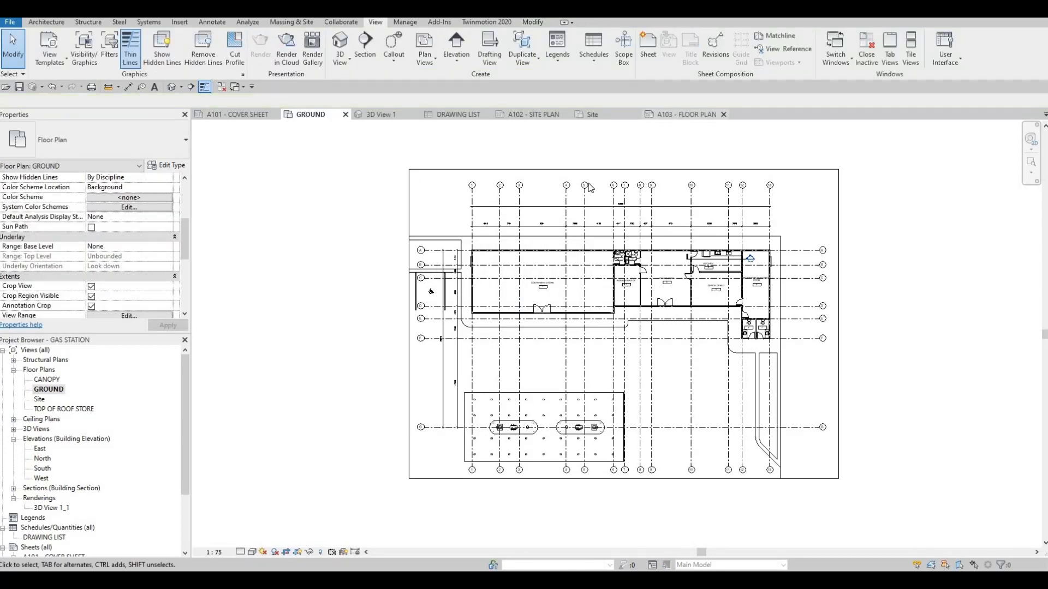
# - Reposition the GROUND viewport inside the A103 sheet border, nudging it slightly up and toward the sheet's left edge
pyautogui.click(677, 116)
pyautogui.click(569, 278)
pyautogui.moveTo(567, 278); pyautogui.dragTo(560, 294)
pyautogui.scroll(2, 560, 294)
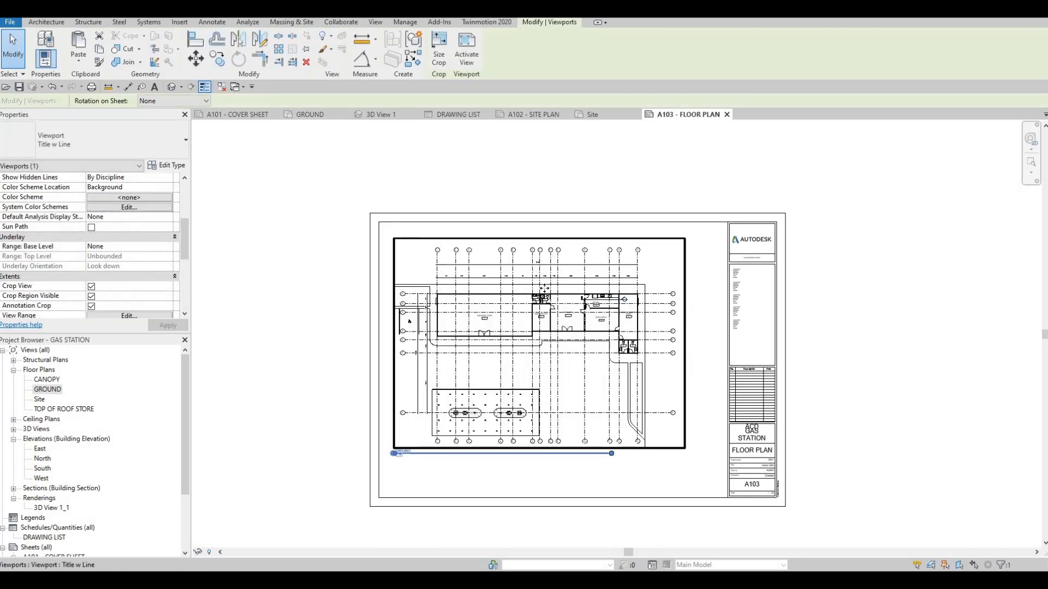
pyautogui.press('Left')
pyautogui.press('Up')
pyautogui.press('Left')
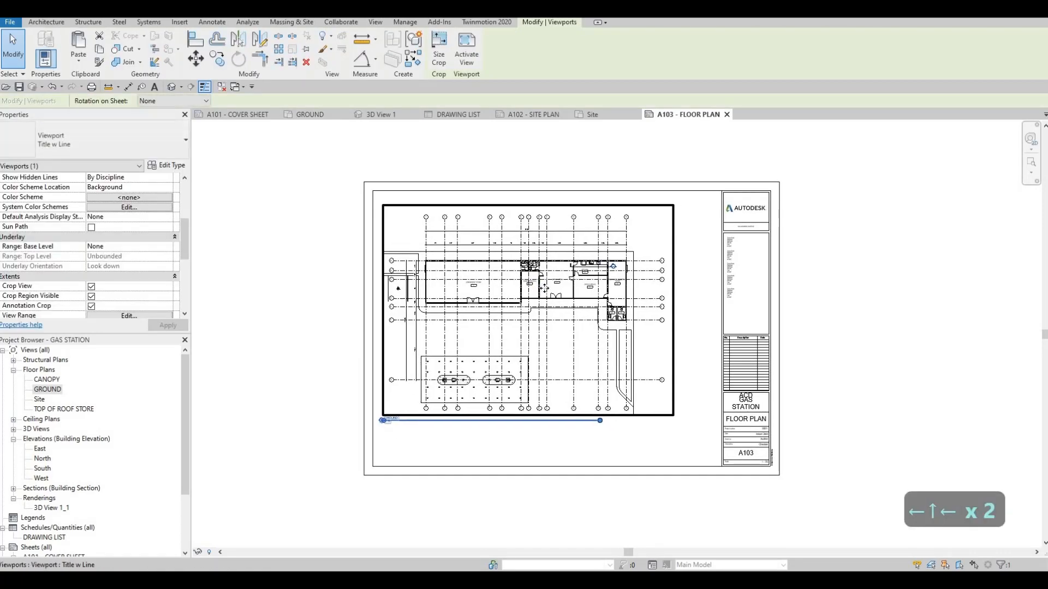
pyautogui.press('Up')
pyautogui.press('Left')
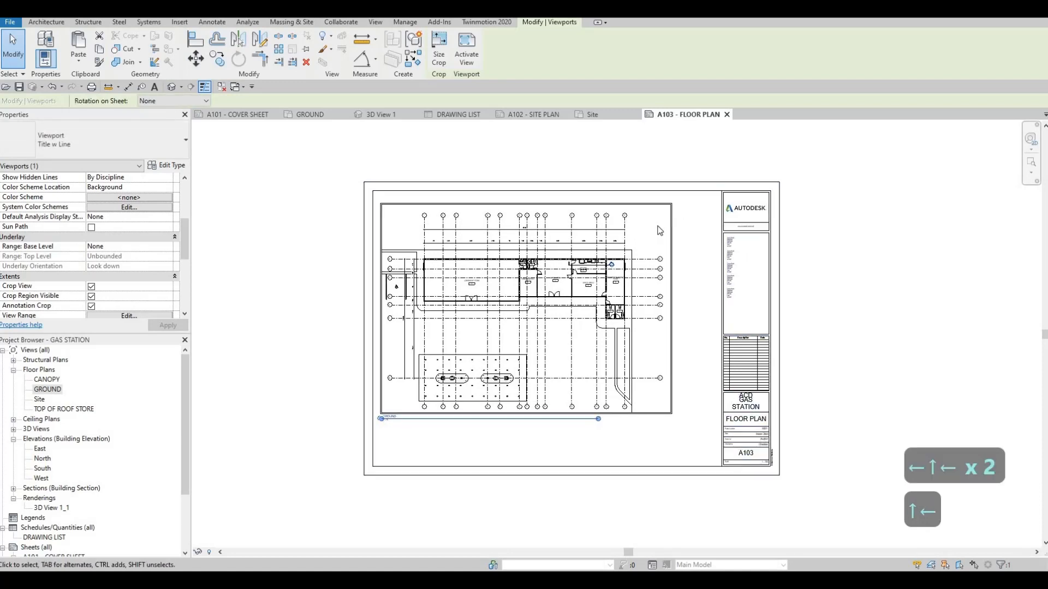
pyautogui.press('Escape')
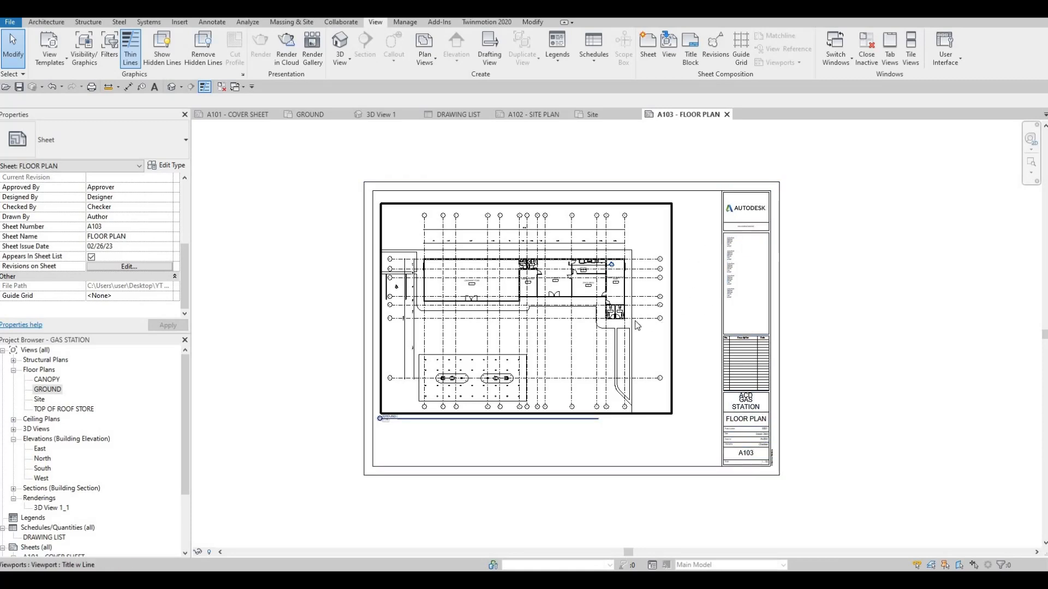
pyautogui.press('Left')
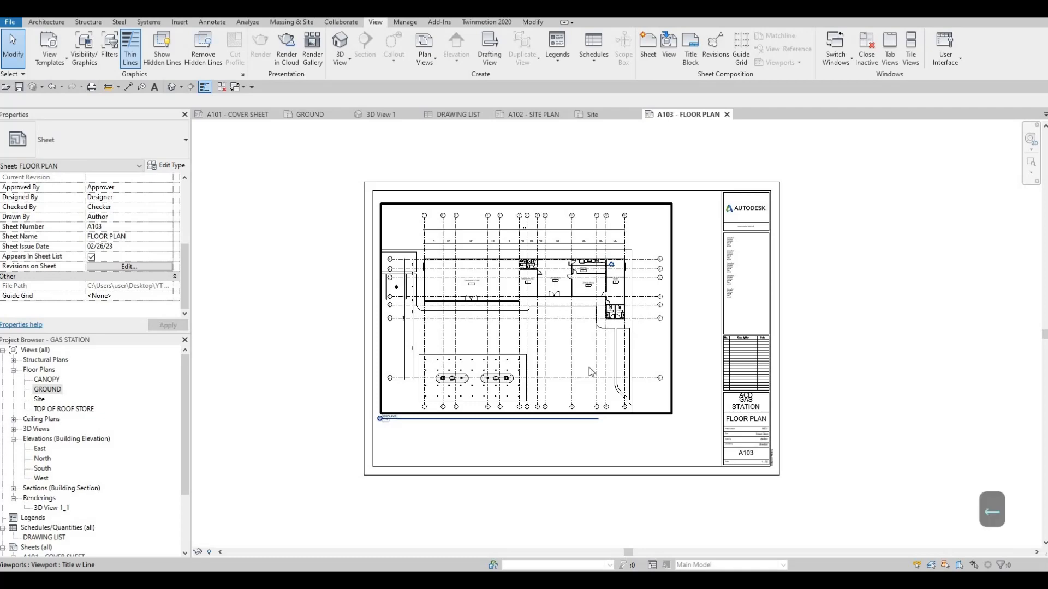
pyautogui.press('Escape')
# - Inspect the GROUND viewport's title on the A103 sheet and open its Title on Sheet property
pyautogui.scroll(3, 424, 435)
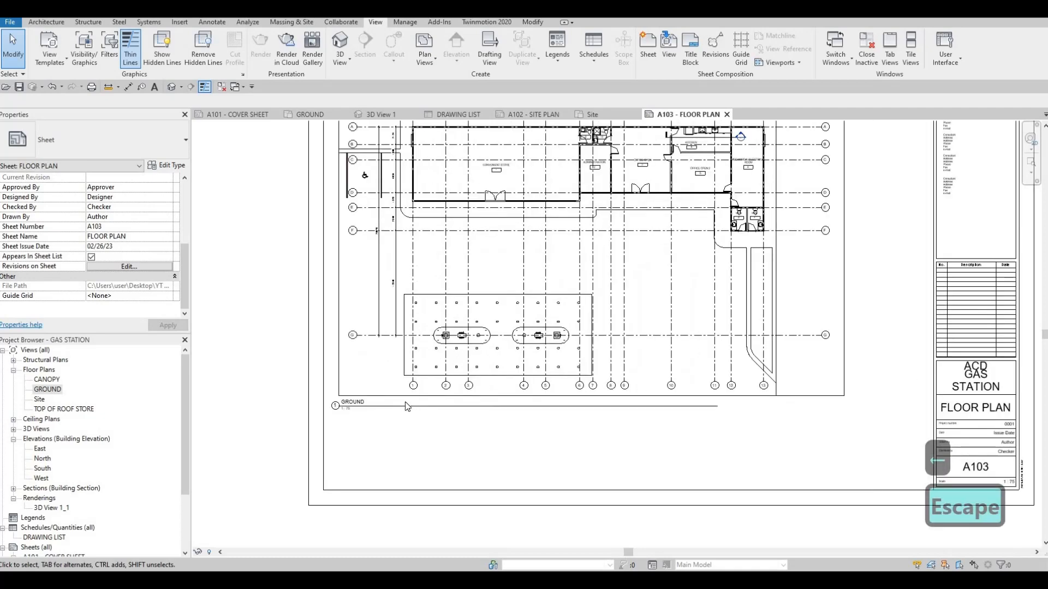
pyautogui.scroll(2, 415, 412)
pyautogui.scroll(-2, 458, 409)
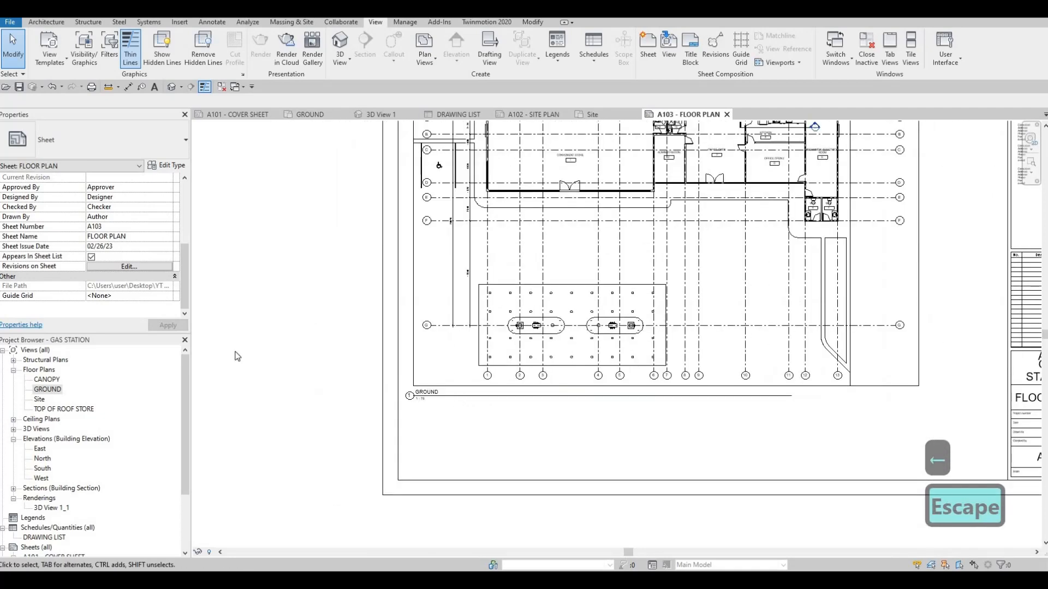
pyautogui.click(413, 400)
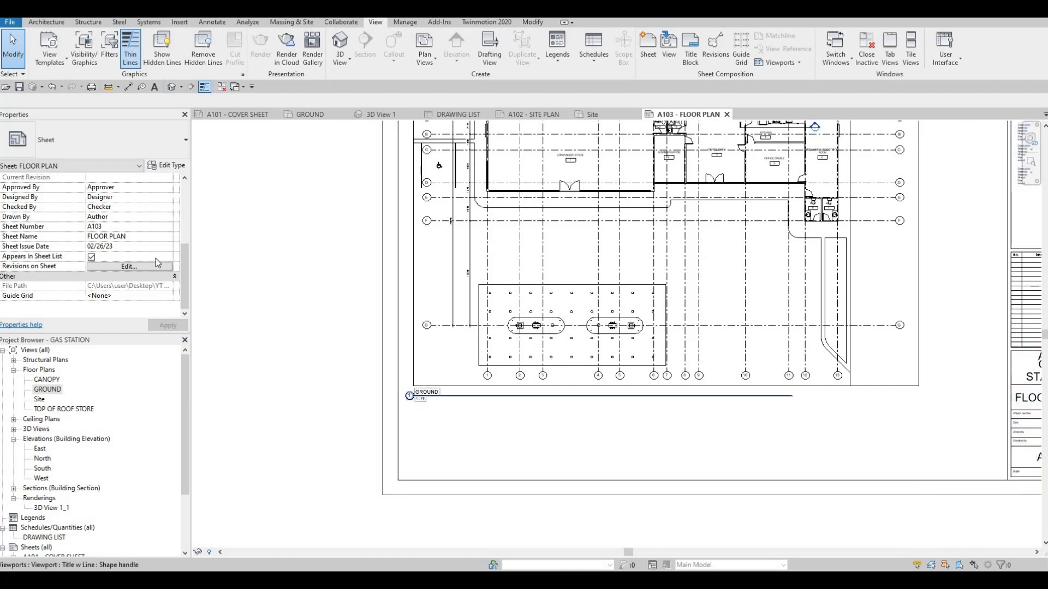
pyautogui.scroll(-5, 125, 268)
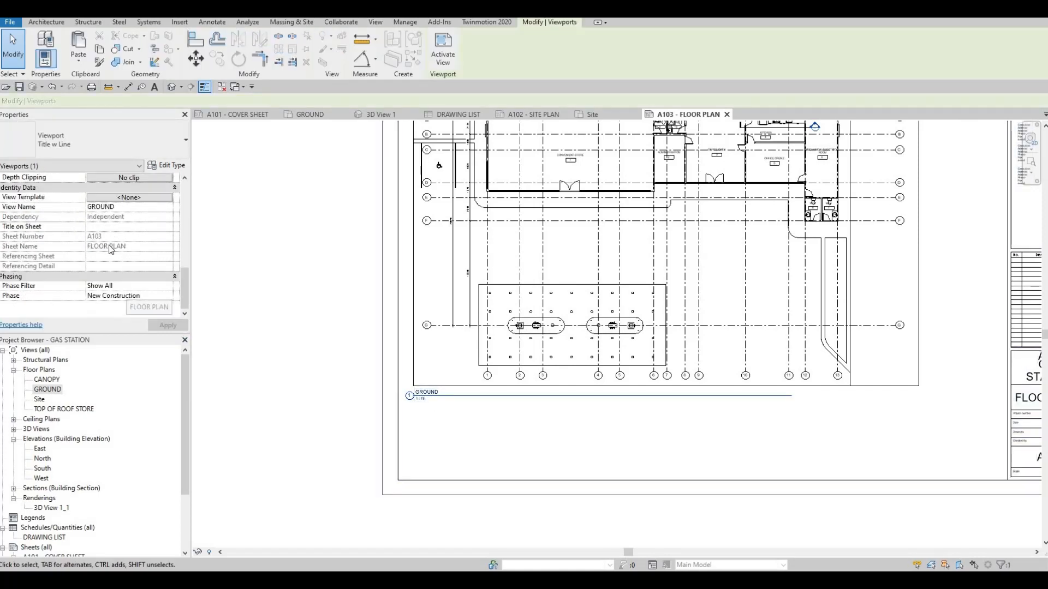
pyautogui.click(115, 226)
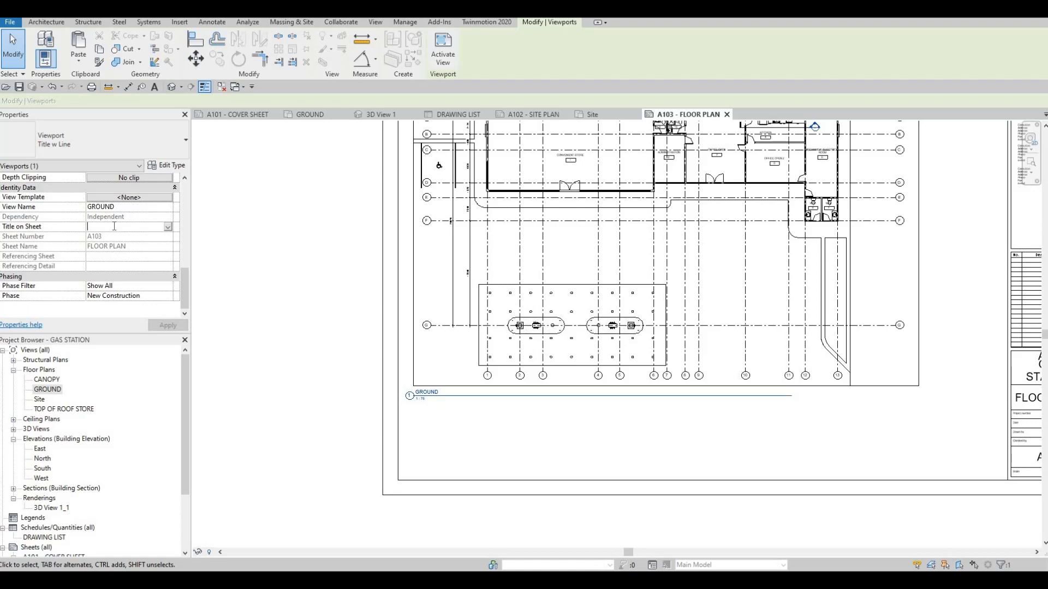
pyautogui.press('Escape')
pyautogui.press('Escape')
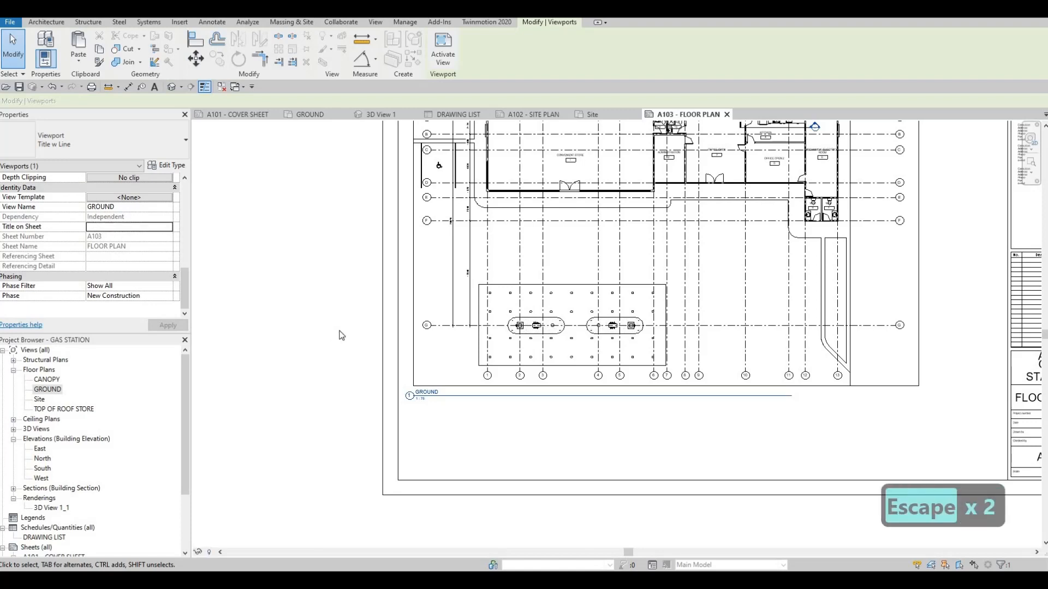
# - Nudge the GROUND viewport slightly upward on the A103 sheet and clear the selection
pyautogui.scroll(-2, 480, 337)
pyautogui.click(388, 395)
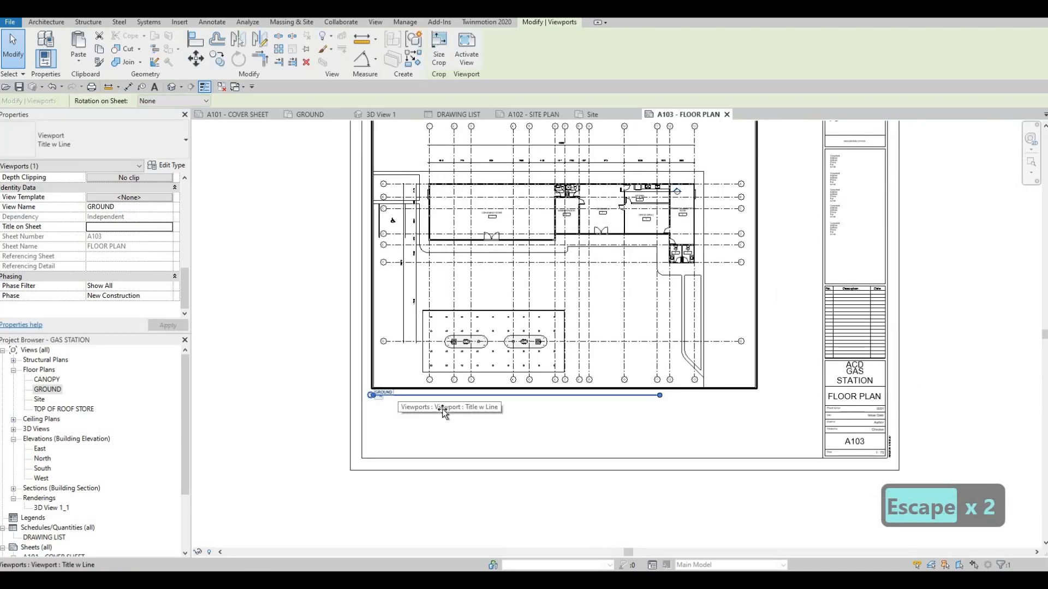
pyautogui.moveTo(384, 388); pyautogui.dragTo(400, 392)
pyautogui.moveTo(397, 397); pyautogui.dragTo(397, 392)
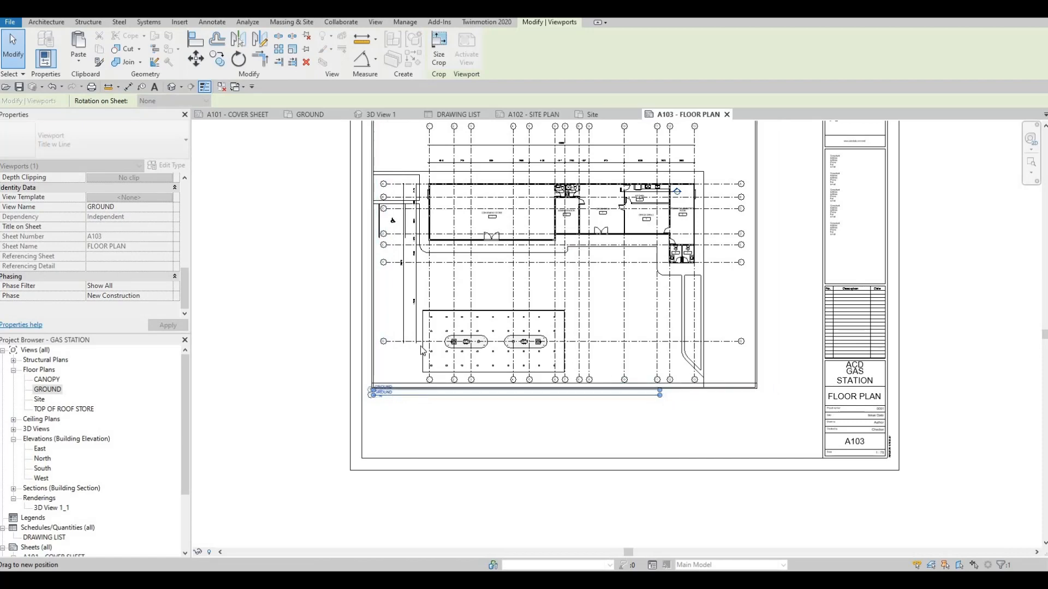
pyautogui.press('Escape')
pyautogui.press('Escape')
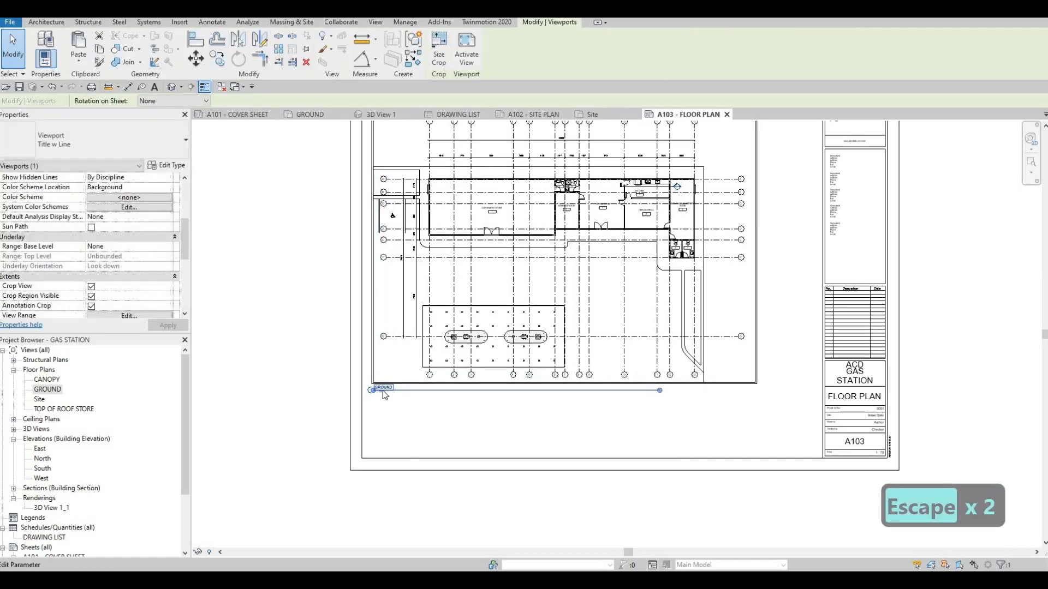
pyautogui.press('Escape')
pyautogui.press('Escape')
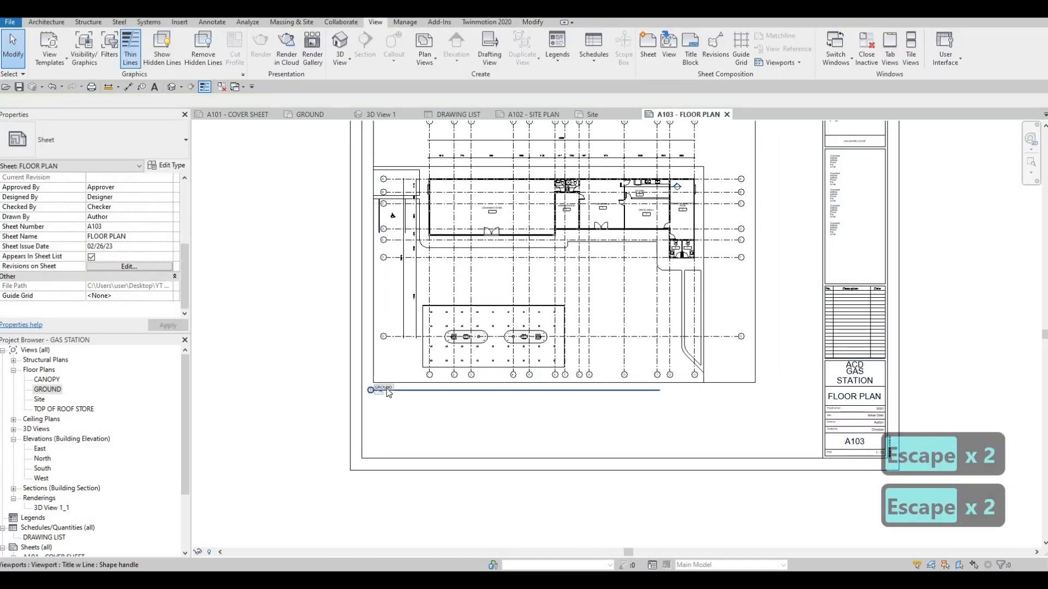
# - Move the GROUND view title beneath the lower-left part of the plan and shorten its line to the width of the title text
pyautogui.moveTo(389, 393); pyautogui.dragTo(433, 394)
pyautogui.press('Escape')
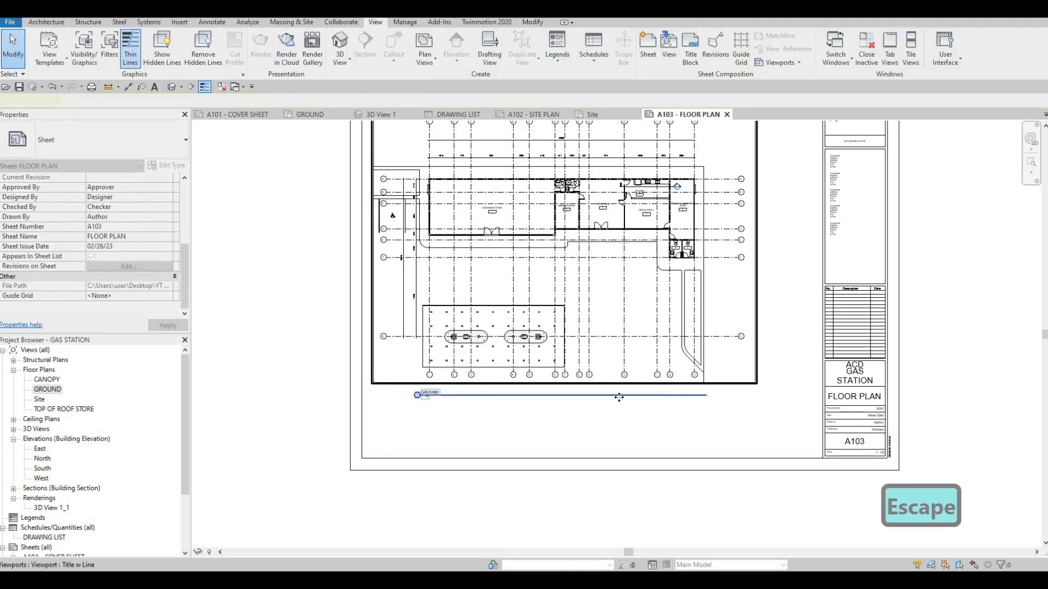
pyautogui.click(619, 397)
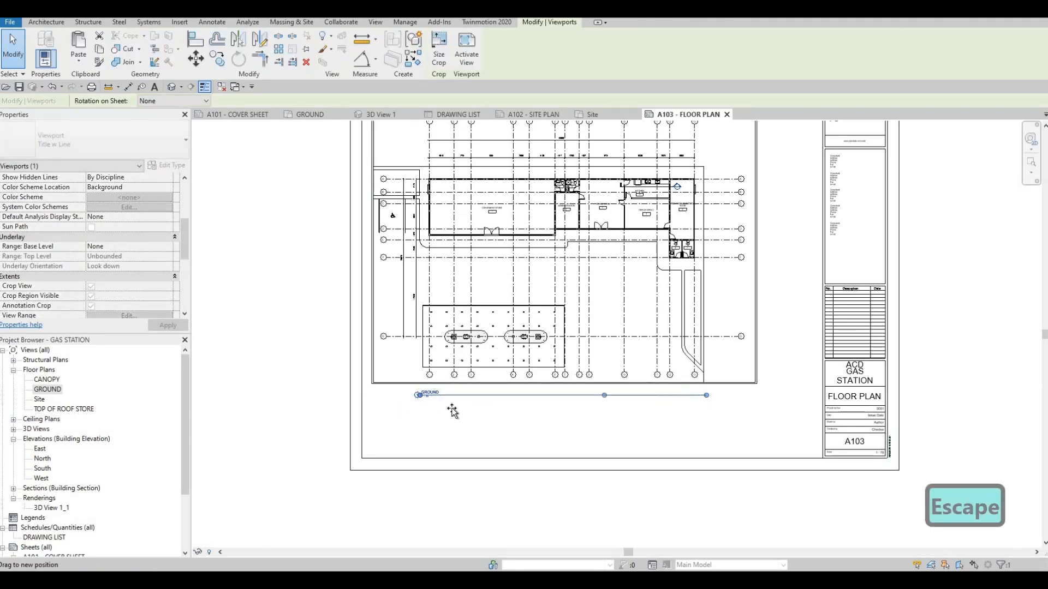
pyautogui.moveTo(447, 413); pyautogui.dragTo(472, 373)
pyautogui.moveTo(483, 293)
pyautogui.mouseDown()
pyautogui.moveTo(446, 397)
pyautogui.moveTo(489, 397)
pyautogui.mouseUp()
pyautogui.scroll(5, 453, 402)
pyautogui.scroll(1, 453, 403)
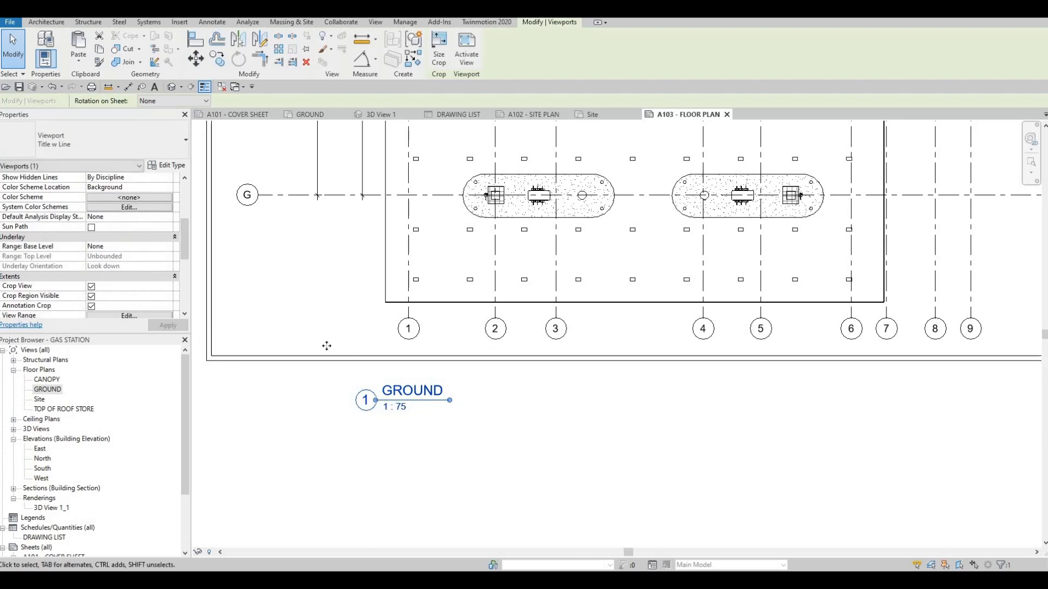
# - Set the GROUND viewport's Title on Sheet to FIRST FLOOR PLAN and apply it
pyautogui.scroll(-2, 457, 369)
pyautogui.scroll(-3, 121, 281)
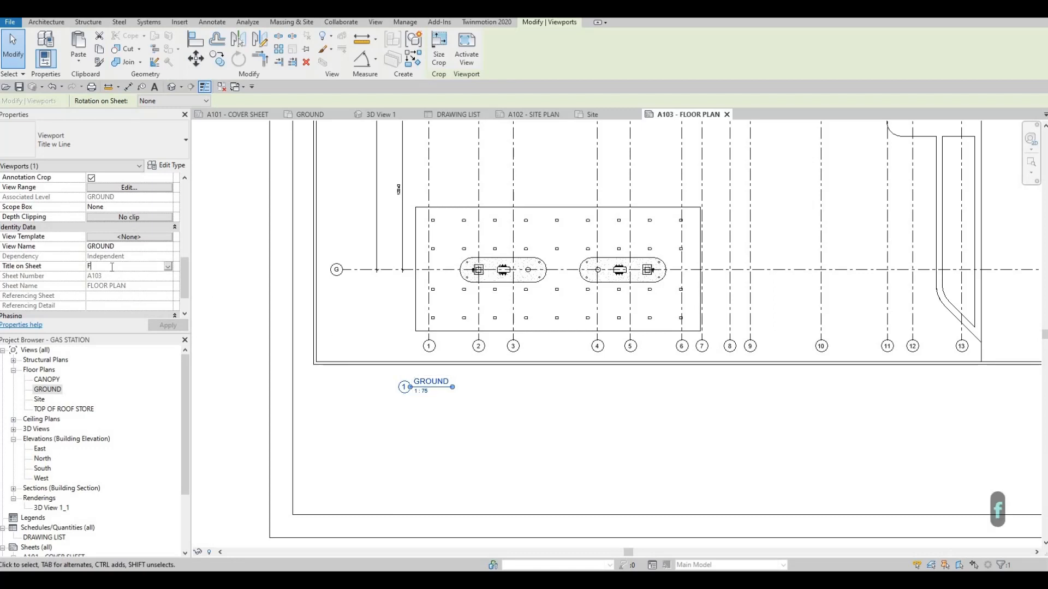
pyautogui.write('IRST')
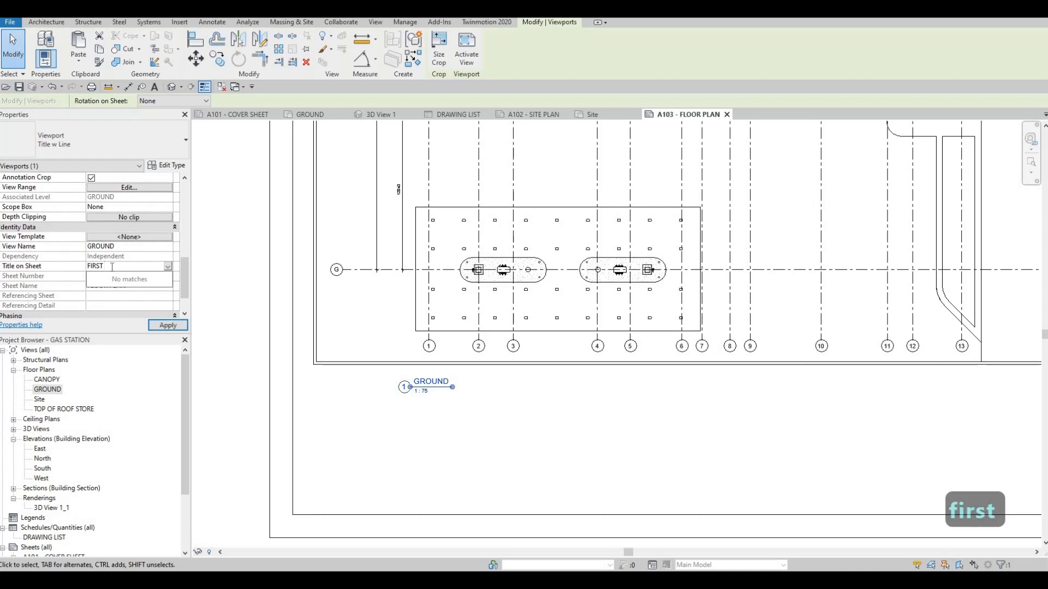
pyautogui.write(' FLOOR')
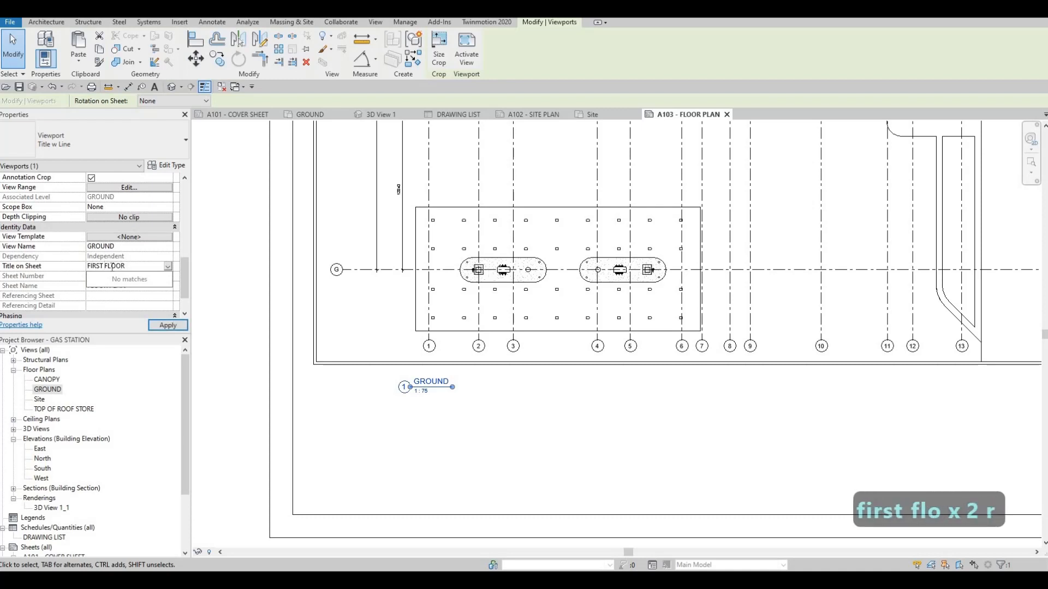
pyautogui.write(' PLAMN')
pyautogui.press('BackSpace')
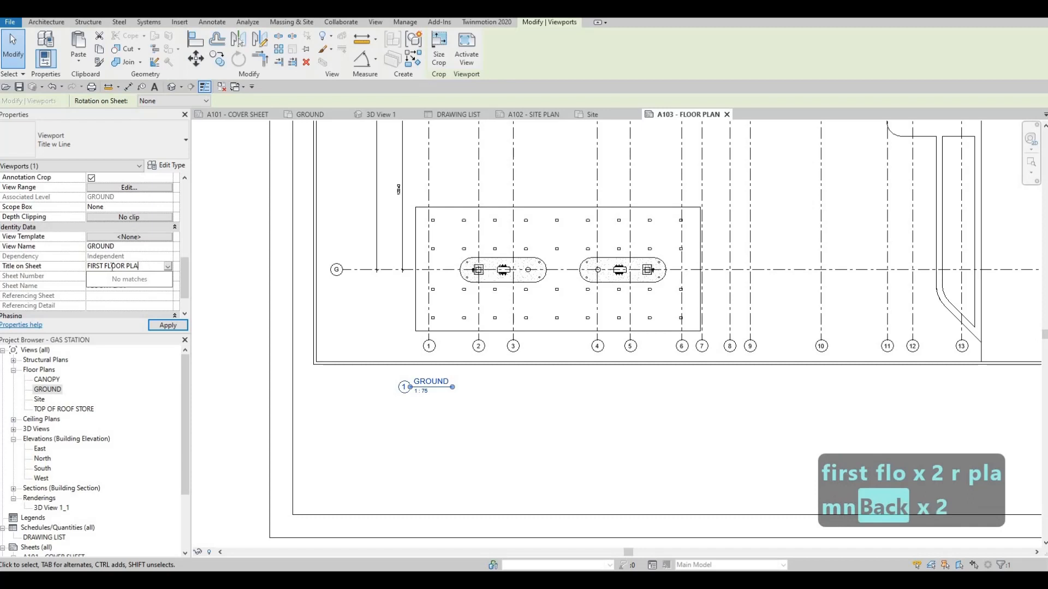
pyautogui.click(162, 327)
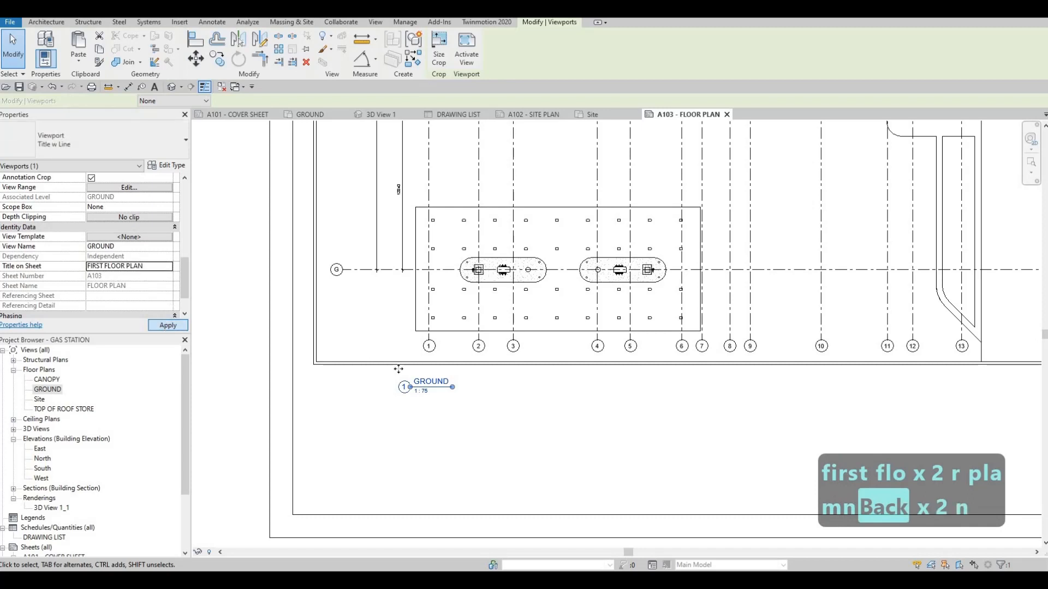
# - Lengthen the view title line so it underlines the full FIRST FLOOR PLAN text
pyautogui.moveTo(451, 387); pyautogui.dragTo(493, 391)
pyautogui.press('Escape')
pyautogui.press('Escape')
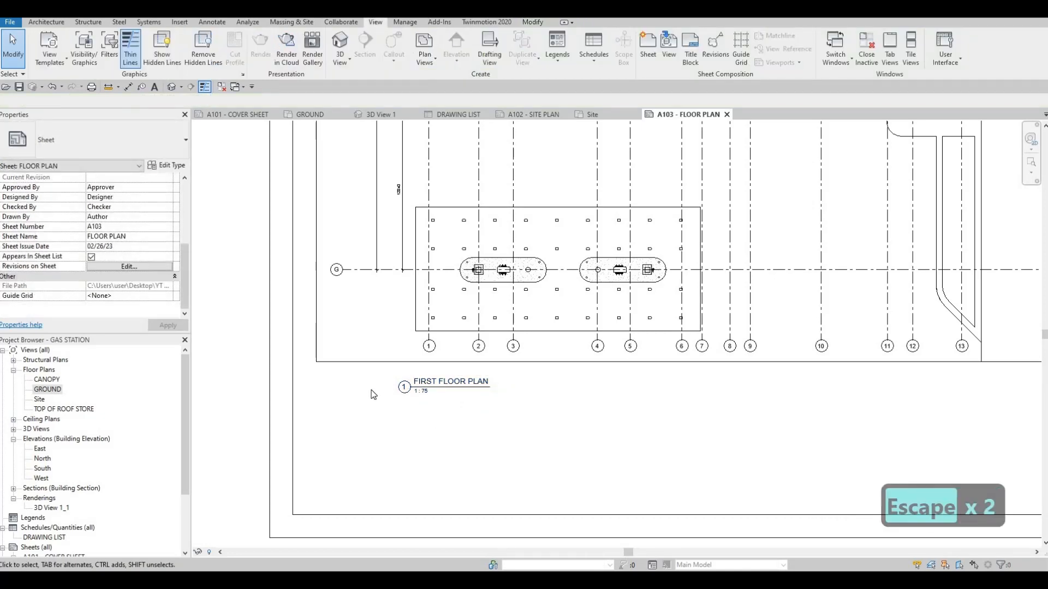
pyautogui.scroll(-1, 388, 396)
pyautogui.scroll(-1, 605, 401)
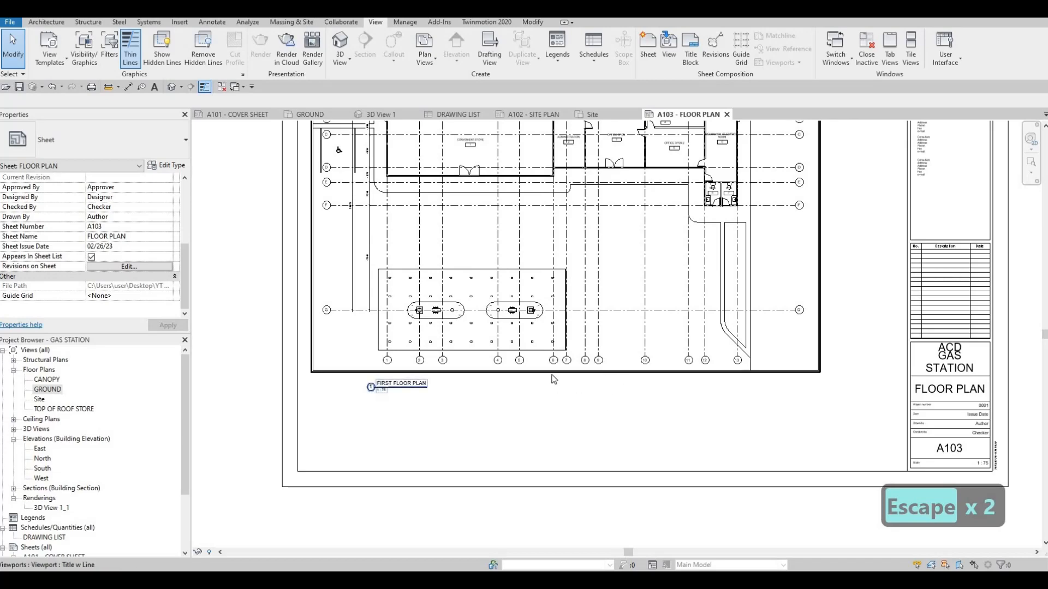
pyautogui.scroll(-1, 590, 431)
pyautogui.press('Escape')
pyautogui.press('Escape')
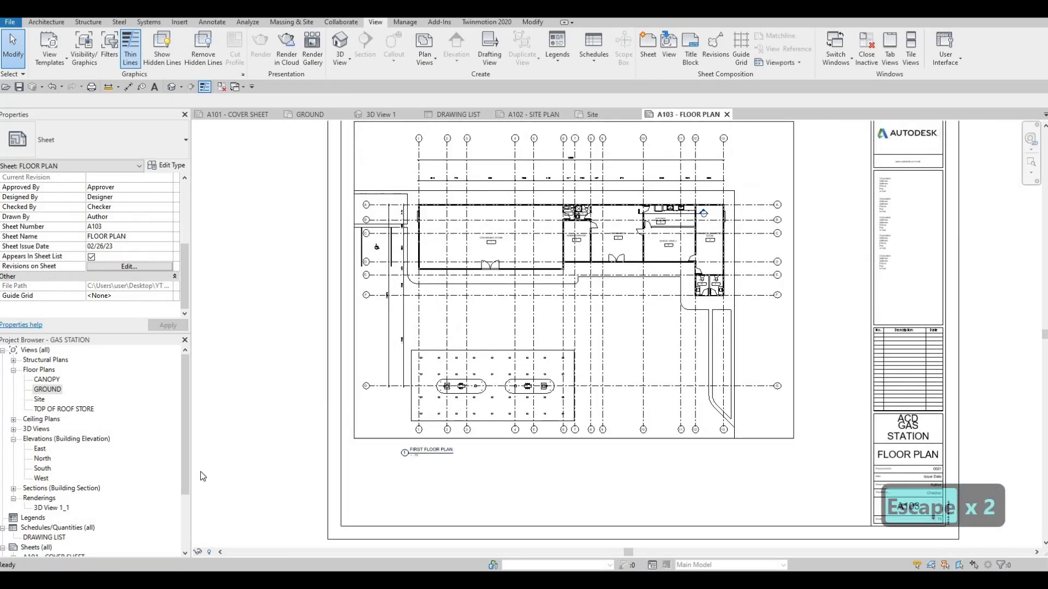
# - Open sheet A104 - ELEVATION and close all inactive views
pyautogui.scroll(-2, 76, 458)
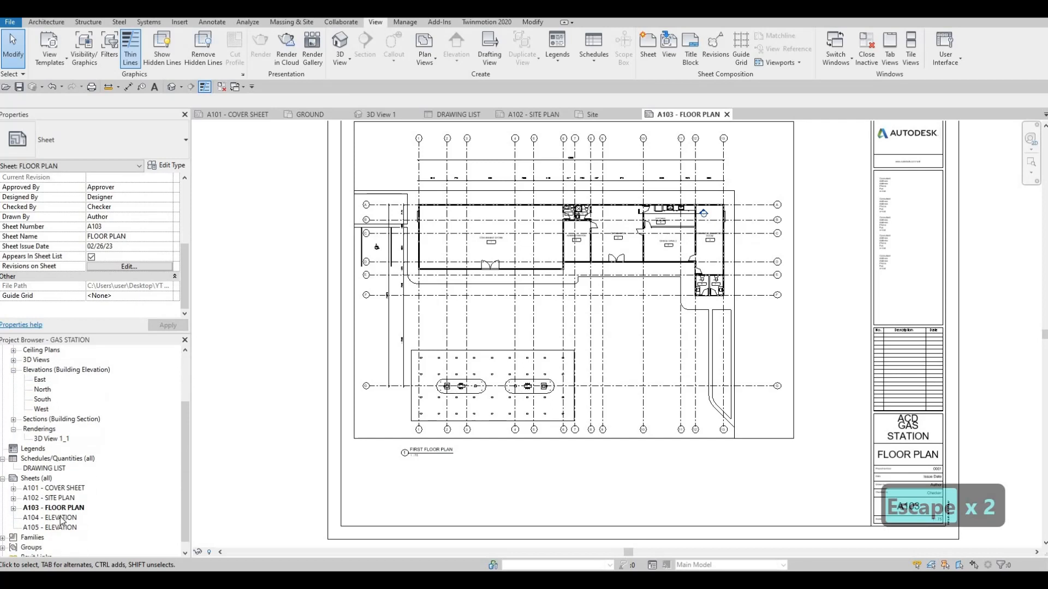
pyautogui.doubleClick(61, 518)
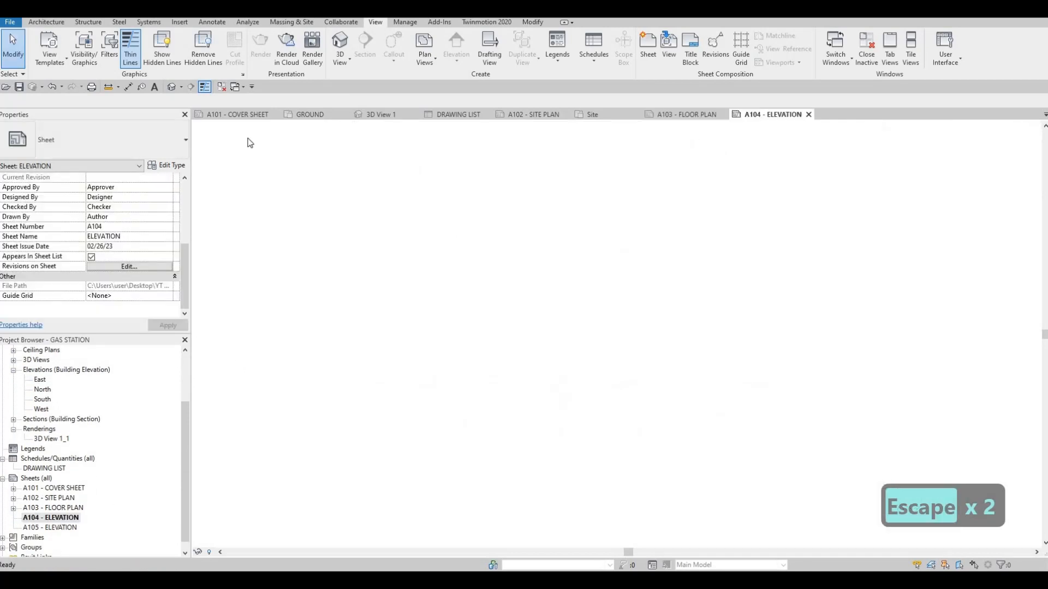
pyautogui.click(221, 87)
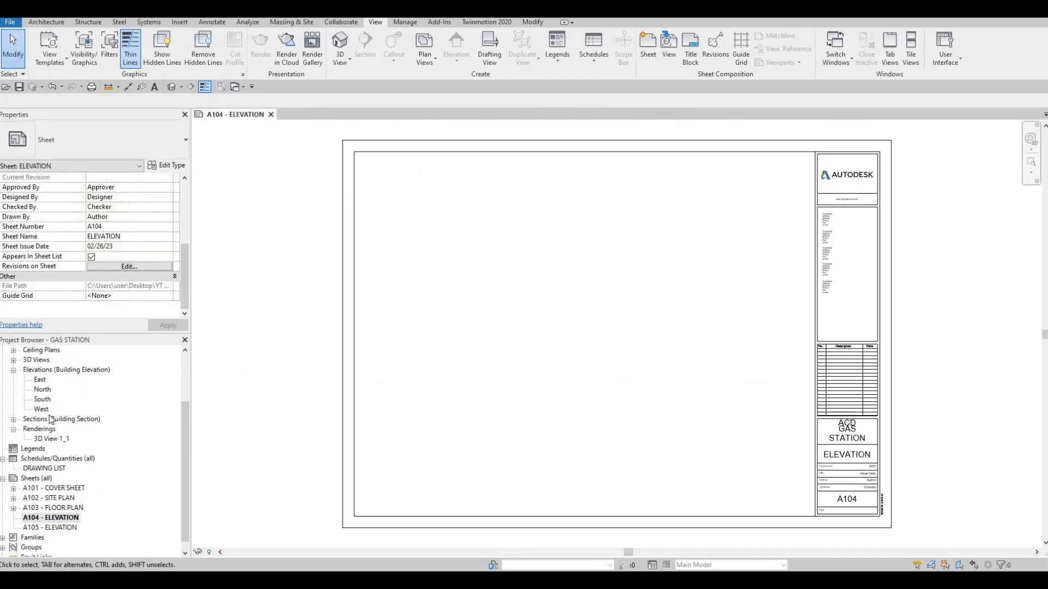
# - Open the East building elevation view and examine its full extent
pyautogui.scroll(2, 51, 419)
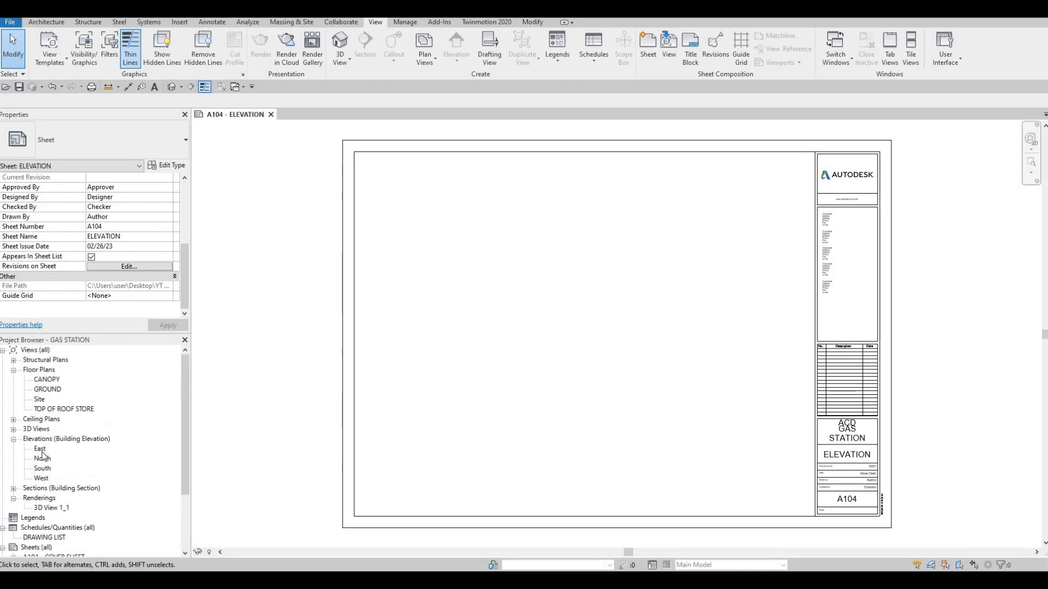
pyautogui.doubleClick(40, 450)
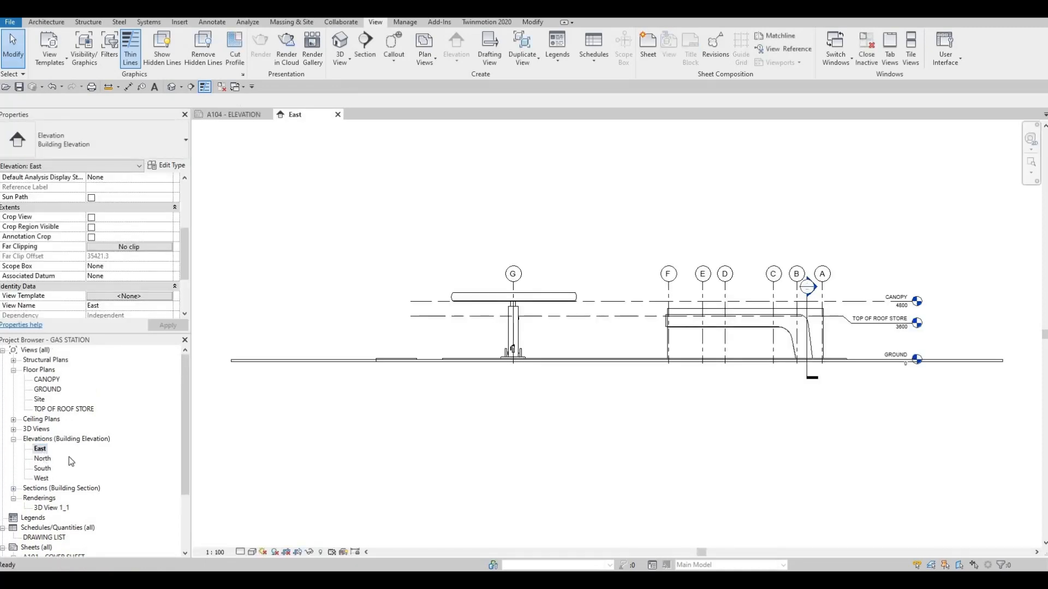
pyautogui.scroll(-3, 384, 377)
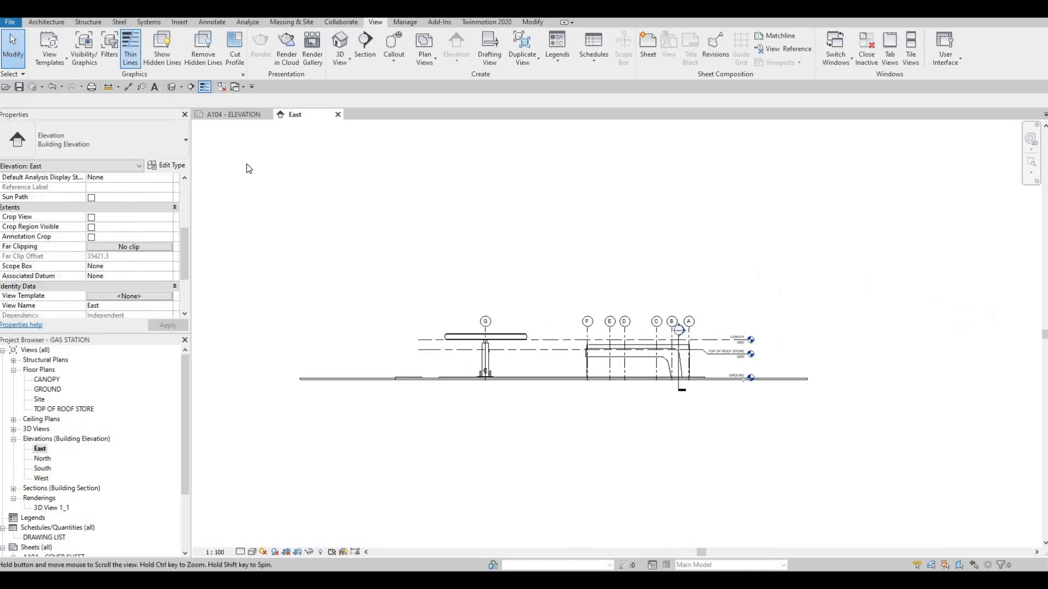
# - Try placing the East elevation at 1:100 in the upper part of sheet A104, and undo the placement
pyautogui.click(234, 114)
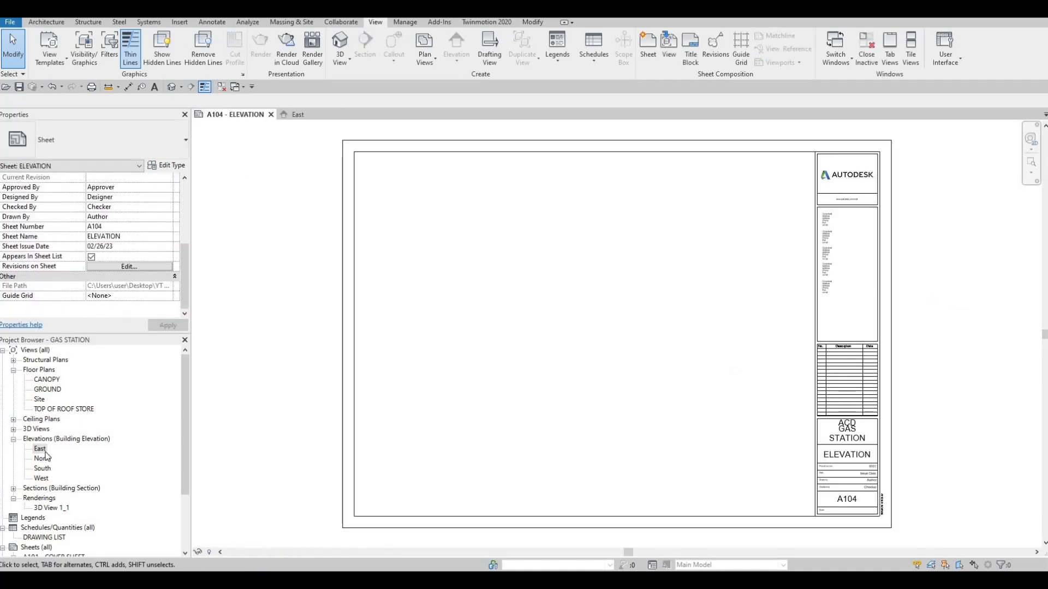
pyautogui.click(40, 449)
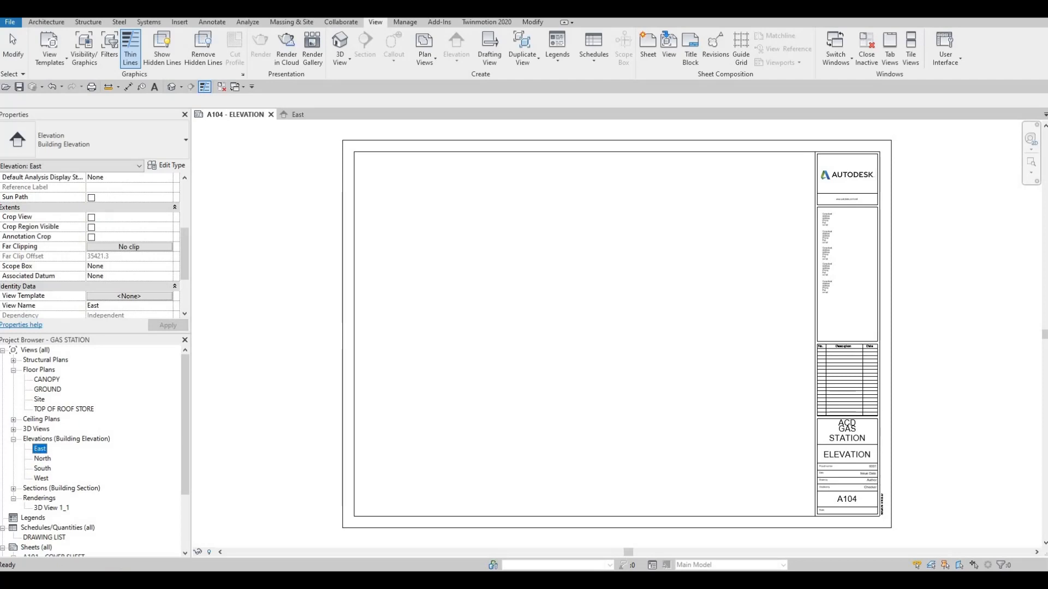
pyautogui.moveTo(481, 335); pyautogui.dragTo(577, 241)
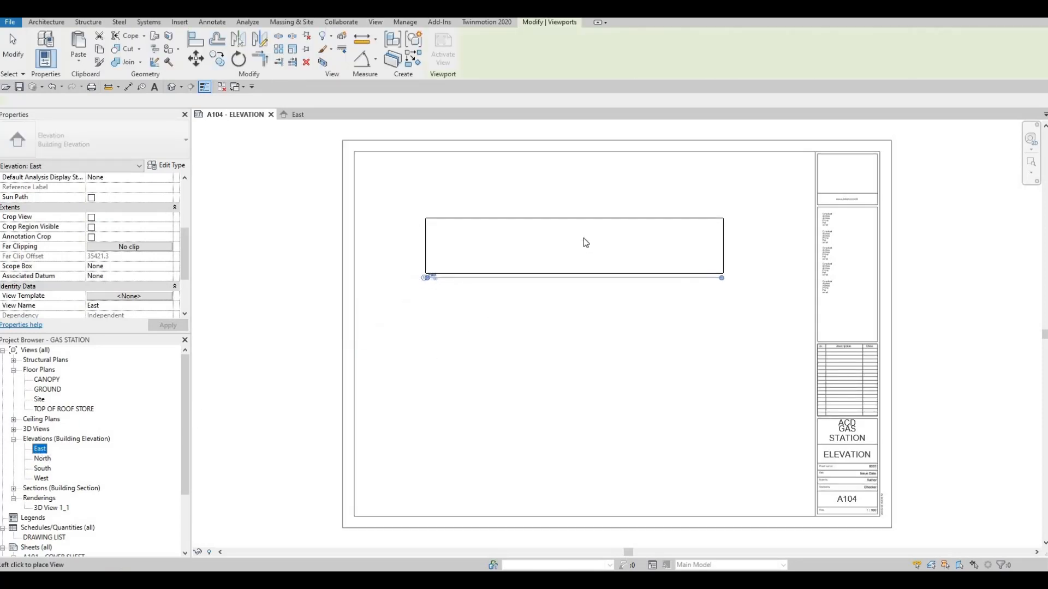
pyautogui.click(589, 243)
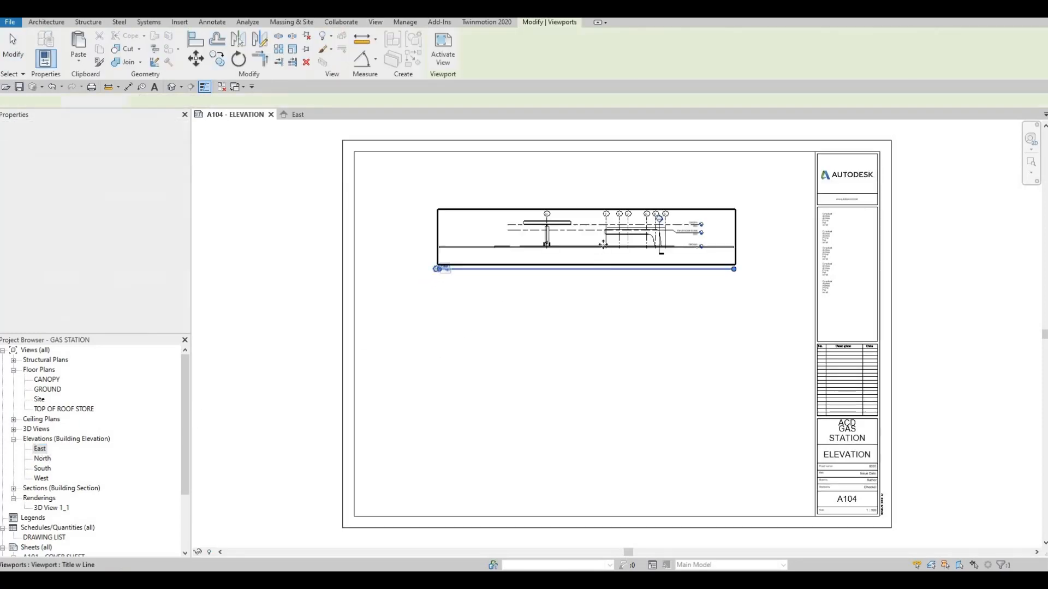
pyautogui.click(500, 311)
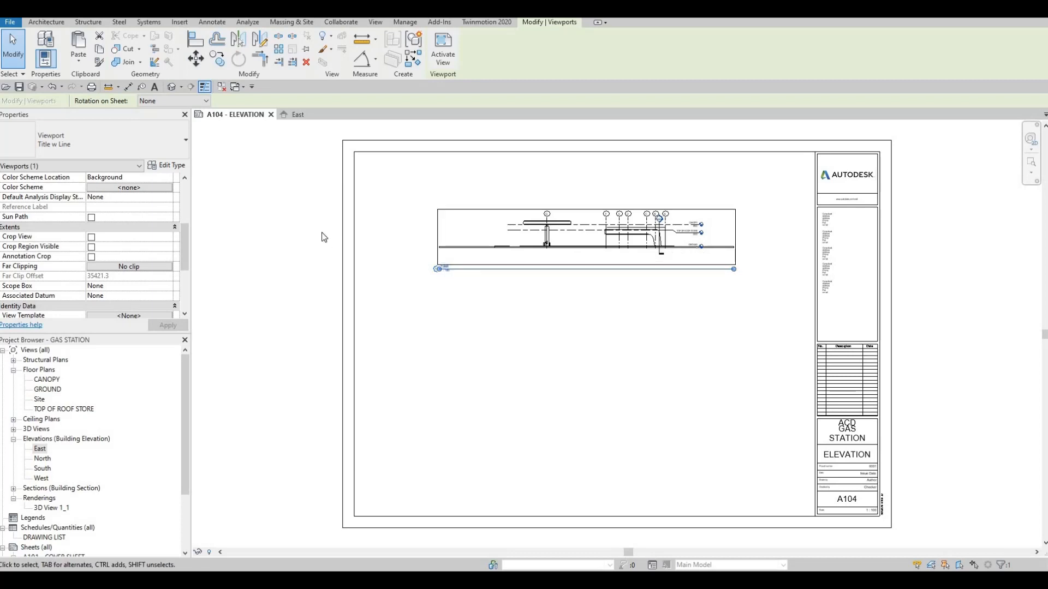
pyautogui.hotkey('ctrl', 'z')
pyautogui.hotkey('ctrl', 'z')
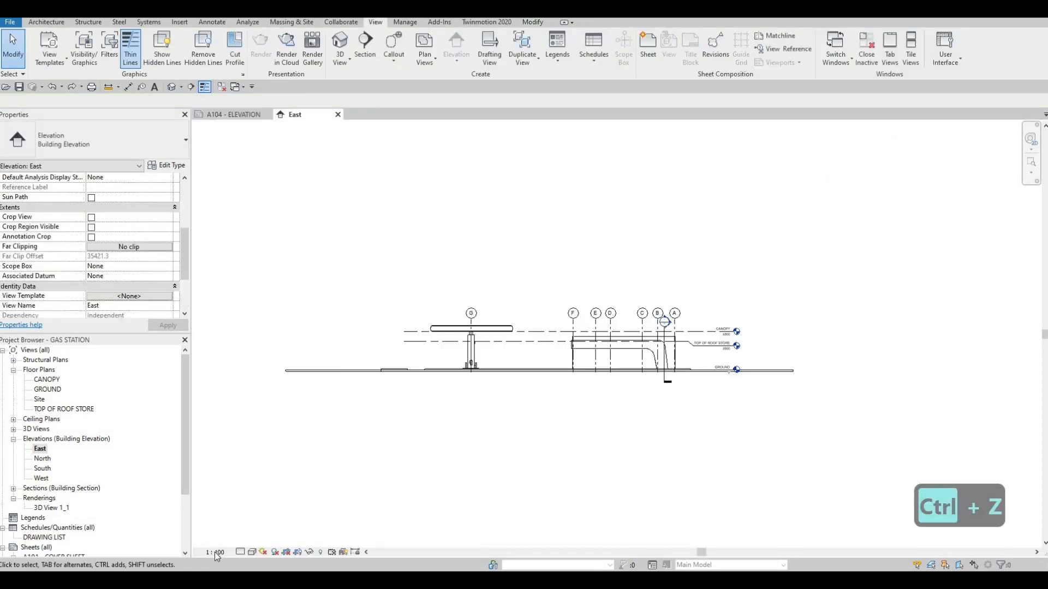
# - Set the East elevation's scale to 1:50 and place the view across the upper part of sheet A104
pyautogui.click(214, 552)
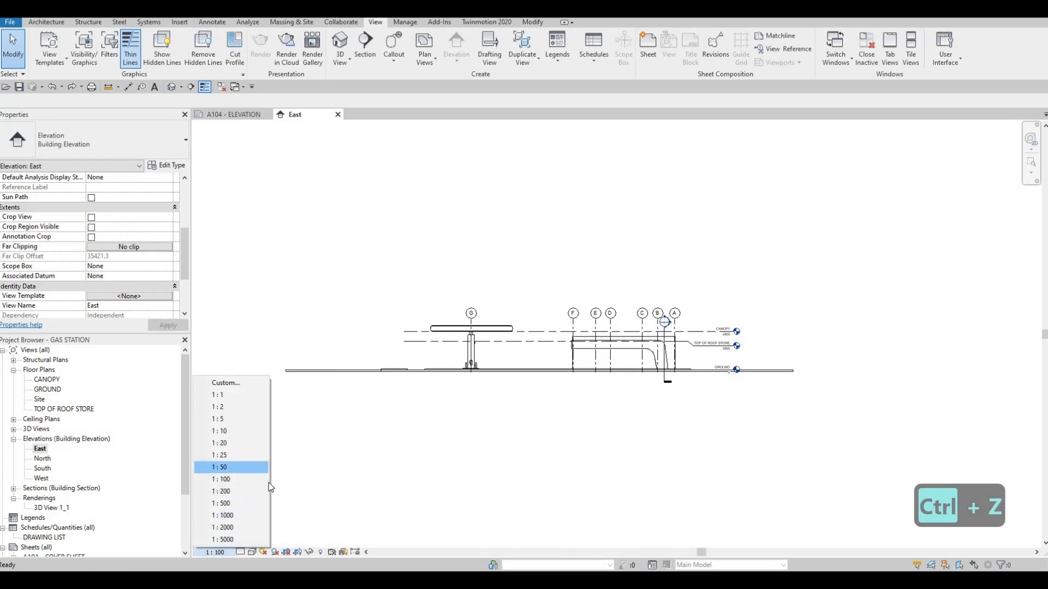
pyautogui.click(240, 468)
pyautogui.click(230, 115)
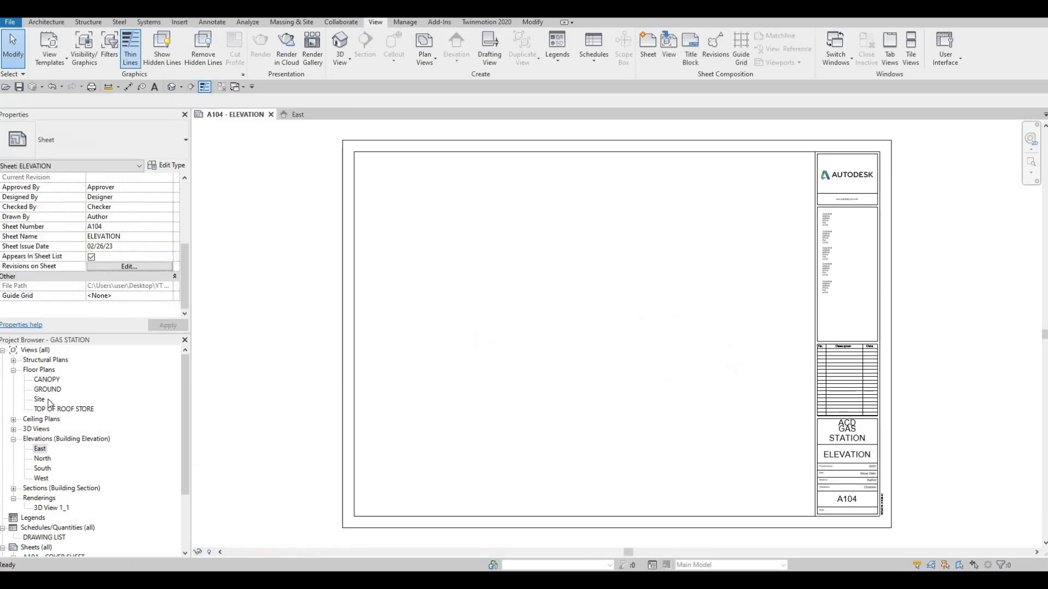
pyautogui.click(40, 448)
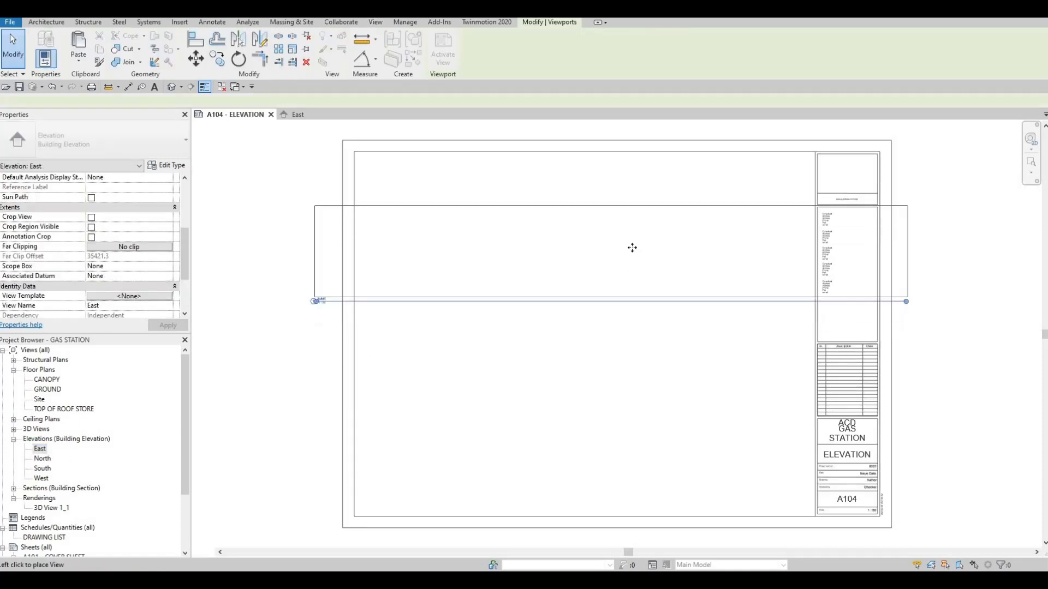
pyautogui.click(627, 249)
pyautogui.moveTo(540, 233); pyautogui.dragTo(501, 227)
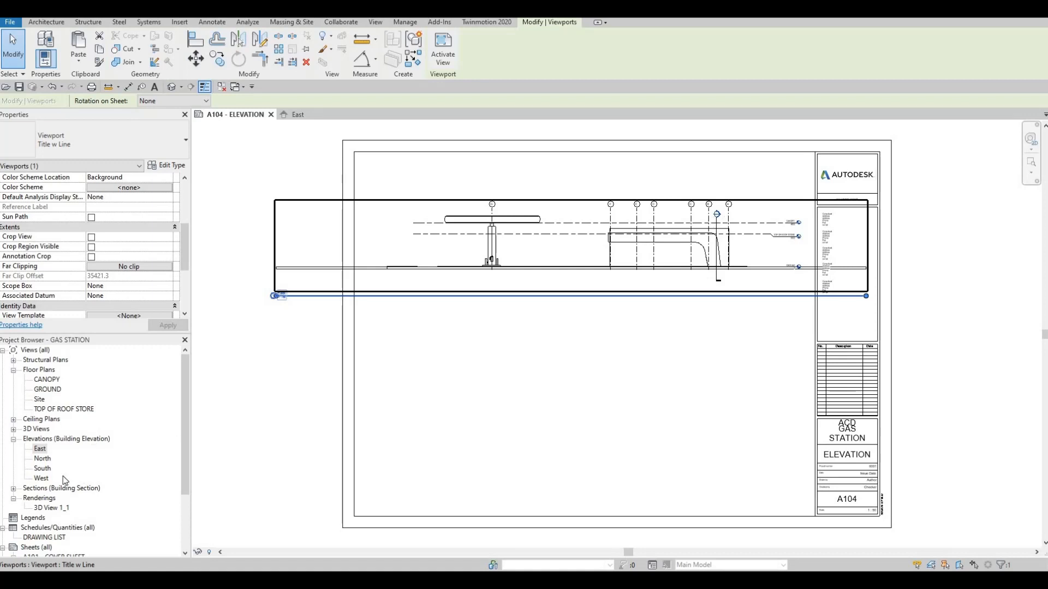
pyautogui.click(42, 459)
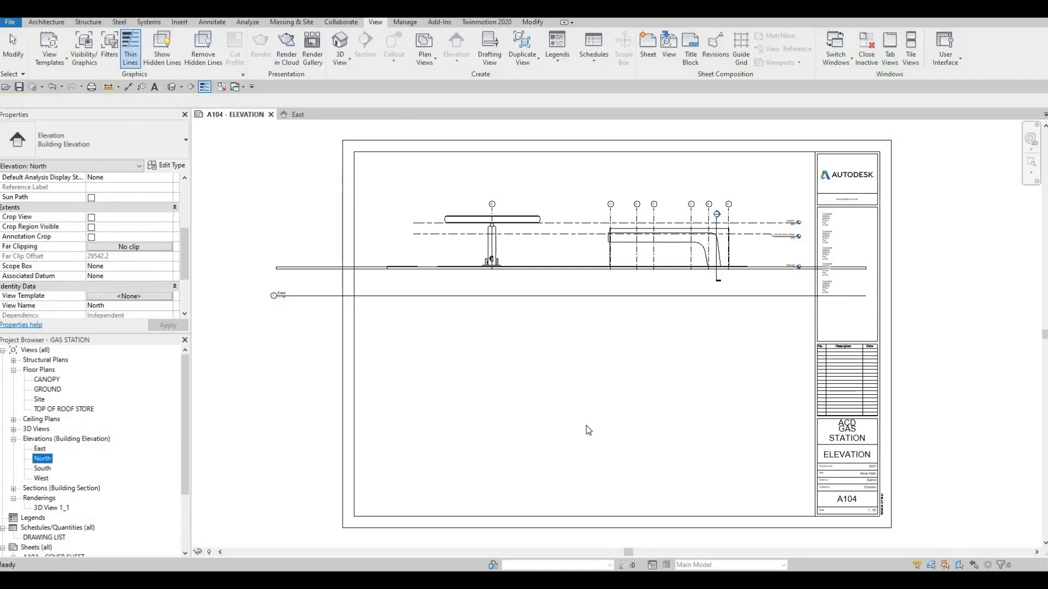
pyautogui.moveTo(586, 425); pyautogui.dragTo(577, 422)
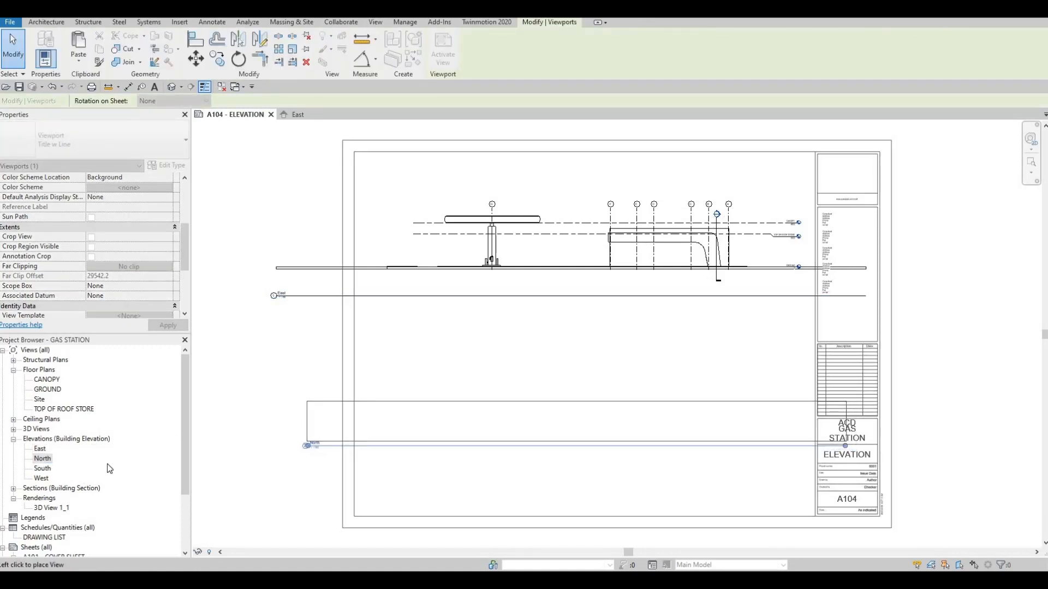
pyautogui.press('Escape')
pyautogui.press('Escape')
# - Set the North elevation's scale to 1:50 and place the view across the lower part of sheet A104
pyautogui.doubleClick(42, 458)
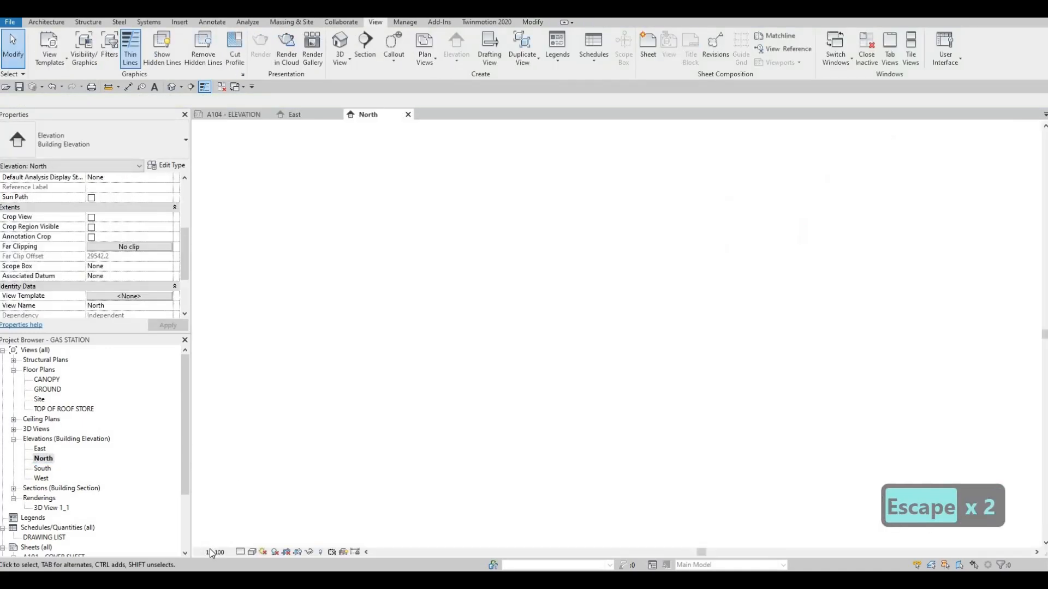
pyautogui.click(211, 551)
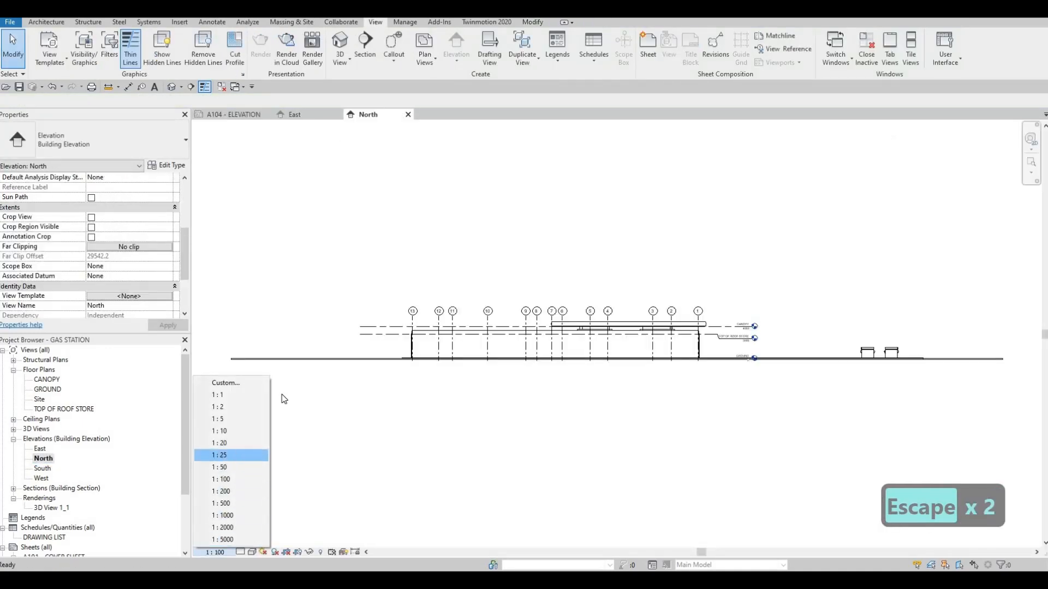
pyautogui.click(235, 114)
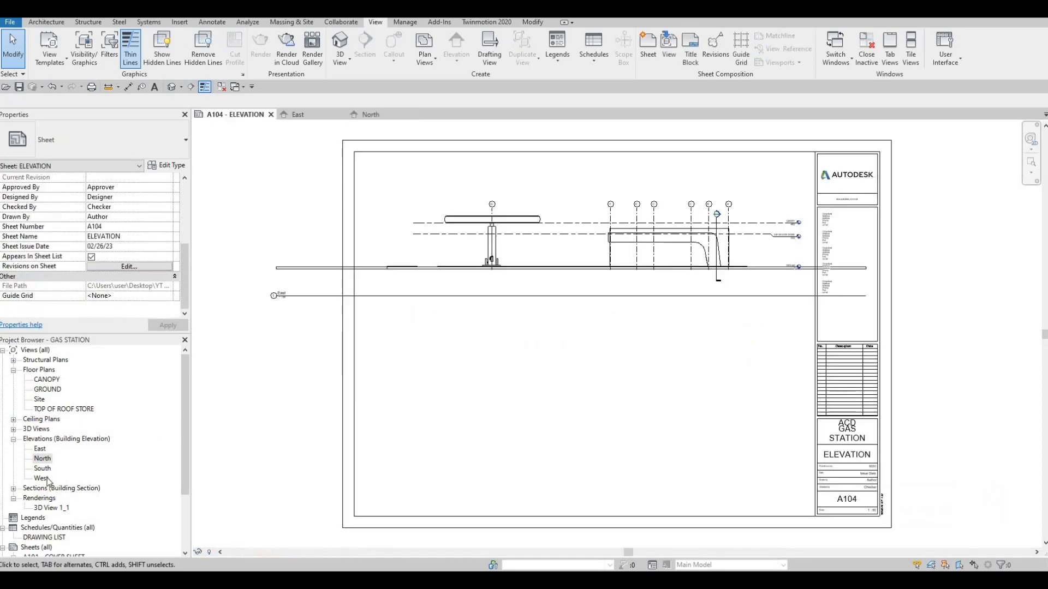
pyautogui.click(42, 468)
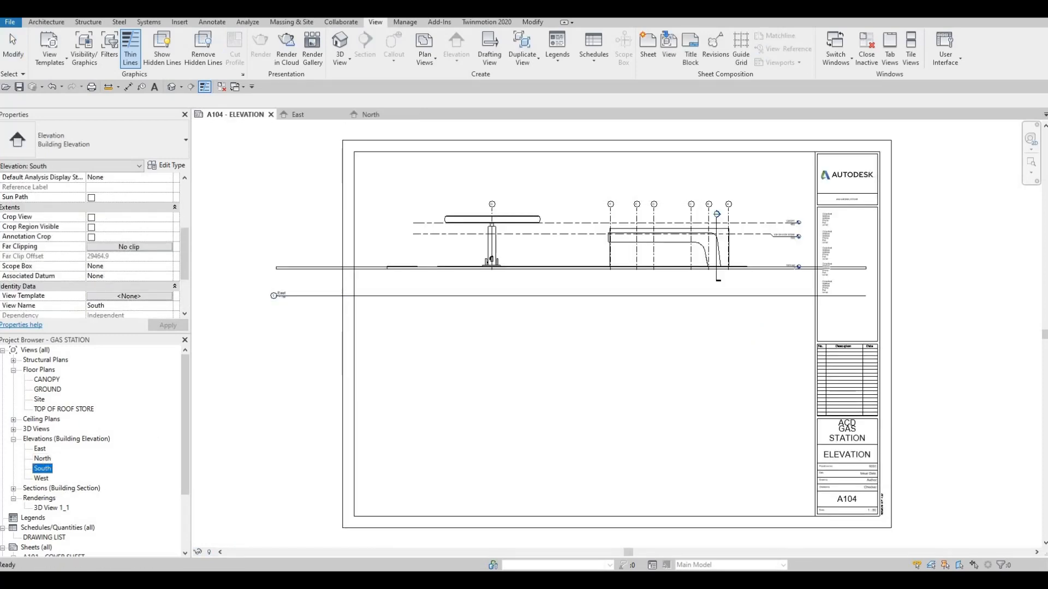
pyautogui.click(527, 413)
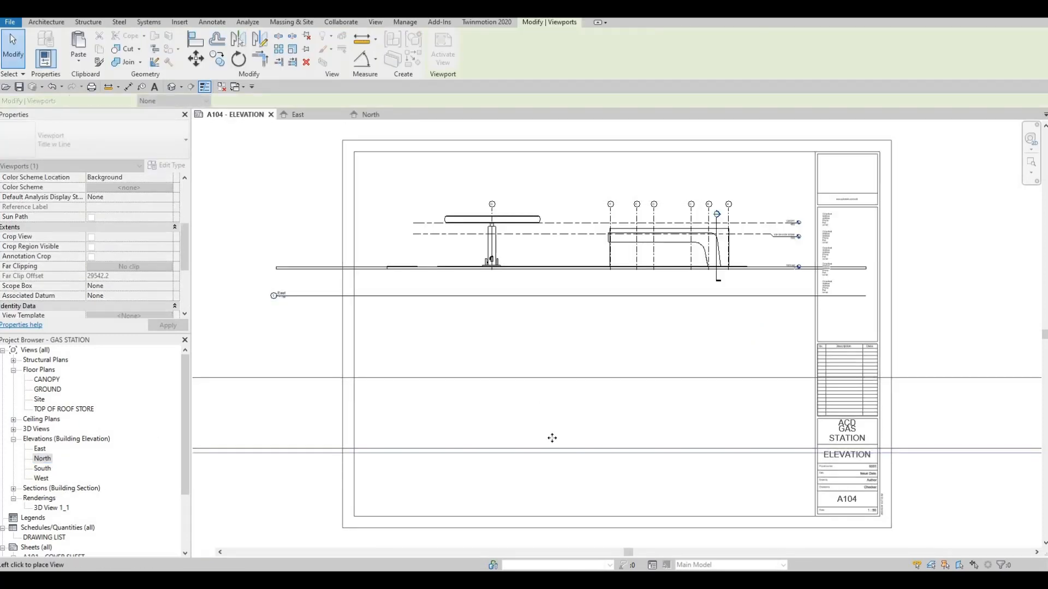
pyautogui.scroll(-2, 603, 397)
# - Nudge the North viewport to the right so the store building sits within the border of sheet A104
pyautogui.press('Right')
pyautogui.press('Right')
pyautogui.press('Right')
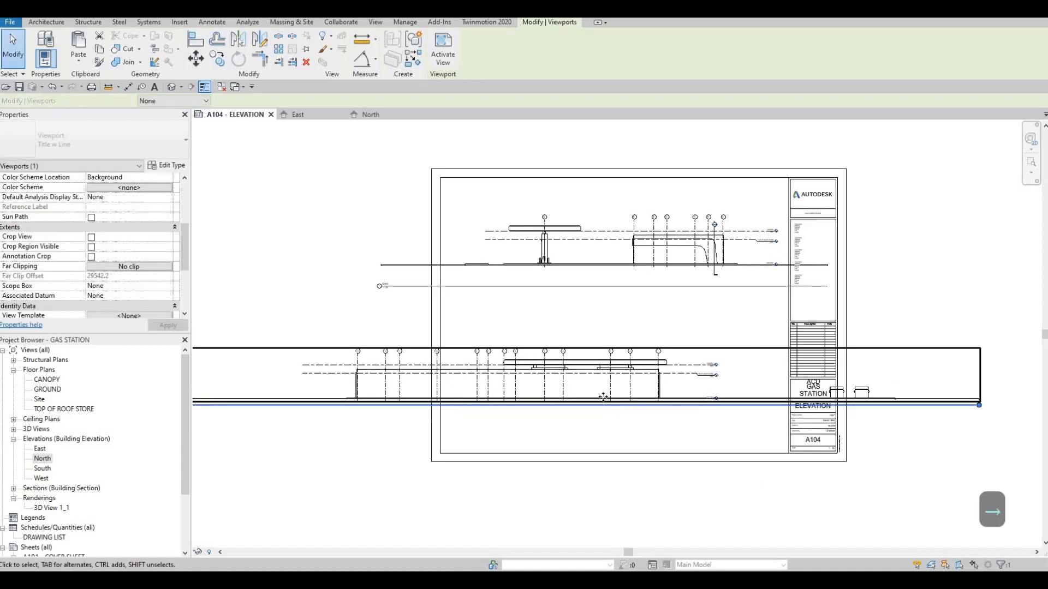
pyautogui.press('Right')
pyautogui.press('Right')
pyautogui.press('Right')
pyautogui.press('Right')
pyautogui.press('Right')
pyautogui.press('Right')
pyautogui.press('Right')
pyautogui.press('Right')
pyautogui.press('Right')
pyautogui.press('Right')
pyautogui.press('Right')
pyautogui.press('Right')
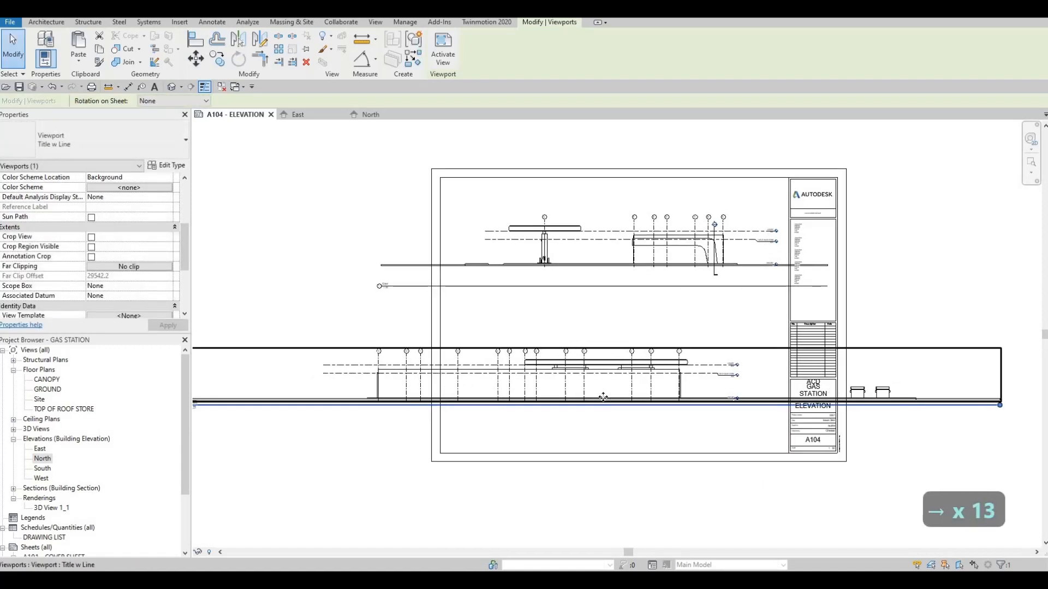
pyautogui.press('Right')
pyautogui.press('Right')
pyautogui.press('Right')
pyautogui.press('Right')
pyautogui.press('Right')
pyautogui.press('Right')
pyautogui.press('Right')
pyautogui.press('Right')
pyautogui.press('Right')
pyautogui.press('Right')
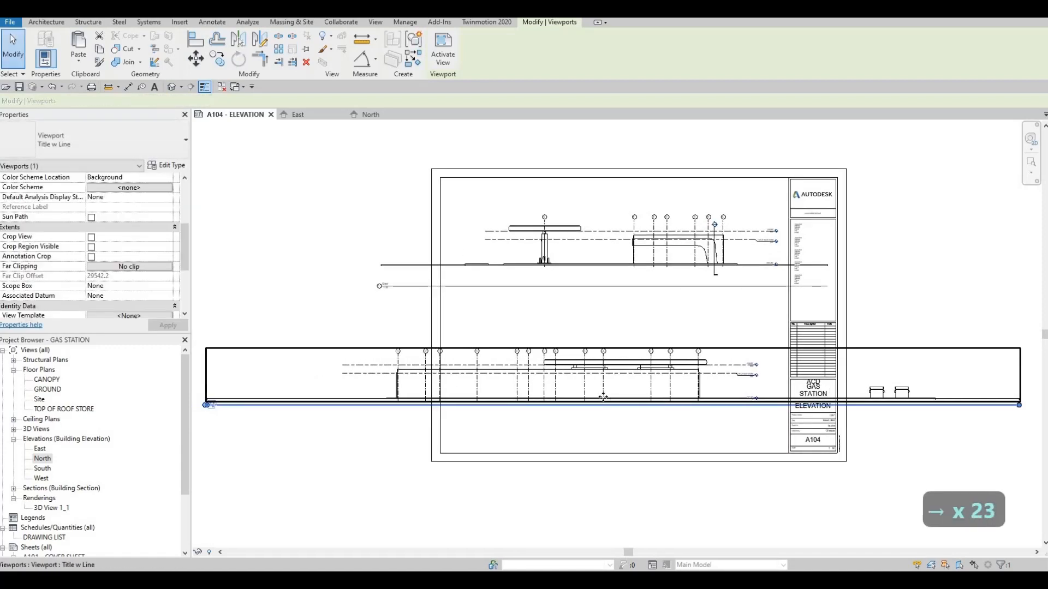
pyautogui.press('Right')
pyautogui.press('Right')
pyautogui.press('Right')
pyautogui.press('Right')
pyautogui.press('Right')
pyautogui.press('Right')
pyautogui.press('Right')
pyautogui.press('Right')
pyautogui.press('Right')
pyautogui.press('Right')
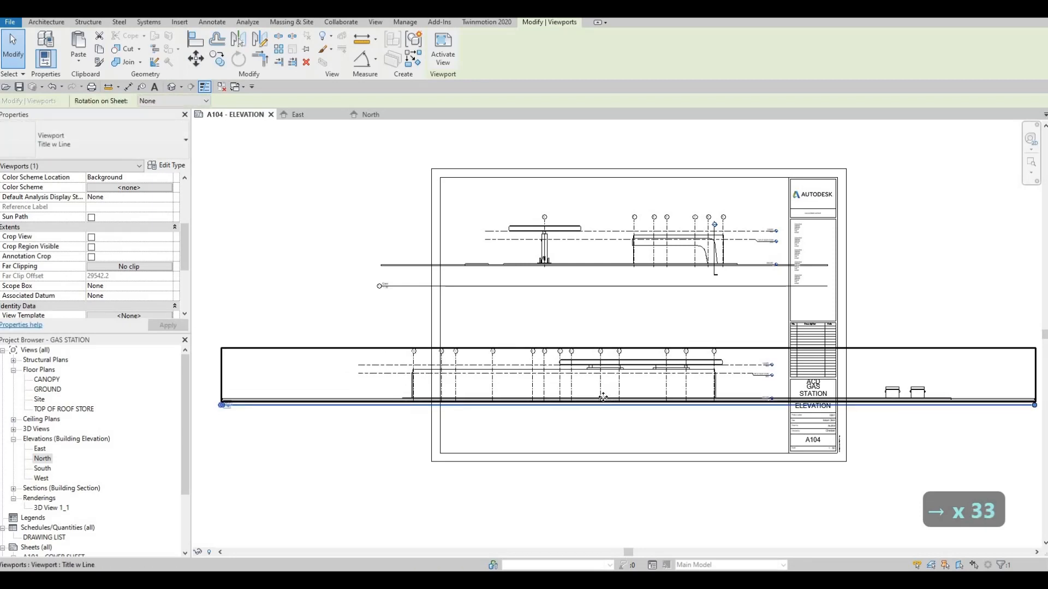
pyautogui.press('Right')
pyautogui.press('Right')
pyautogui.press('Right')
pyautogui.press('Right')
pyautogui.press('Right')
pyautogui.press('Right')
pyautogui.press('Right')
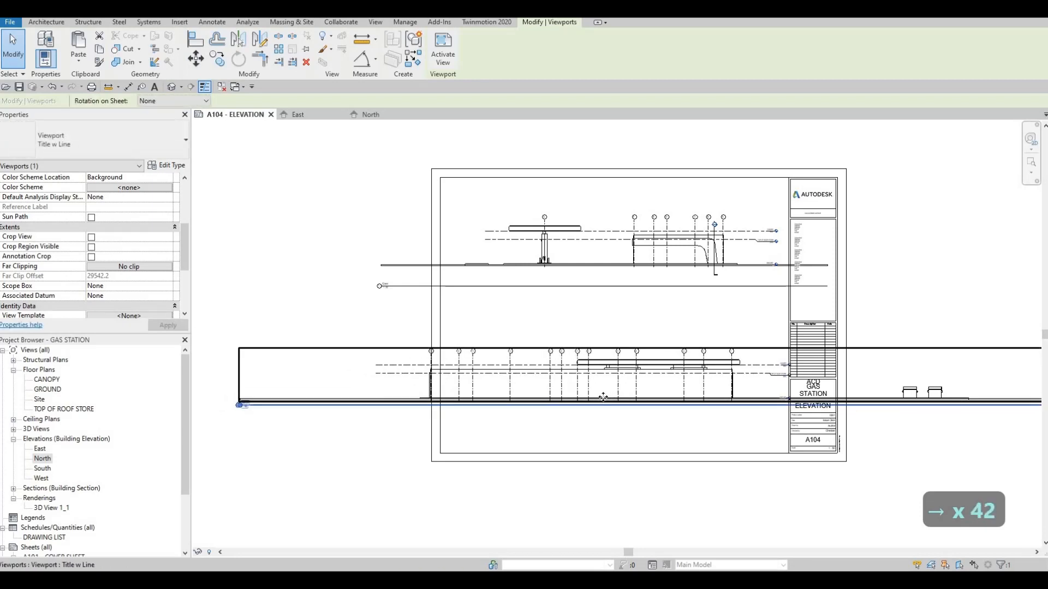
pyautogui.press('Escape')
pyautogui.press('Escape')
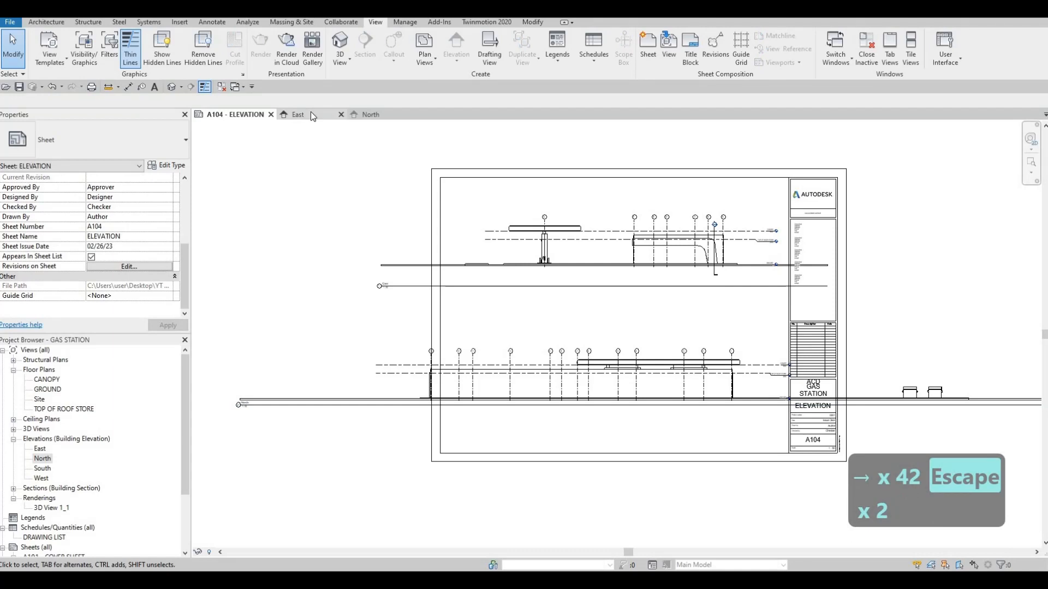
# - Set the East elevation's detail level to Fine and its visual style to Shaded
pyautogui.click(310, 112)
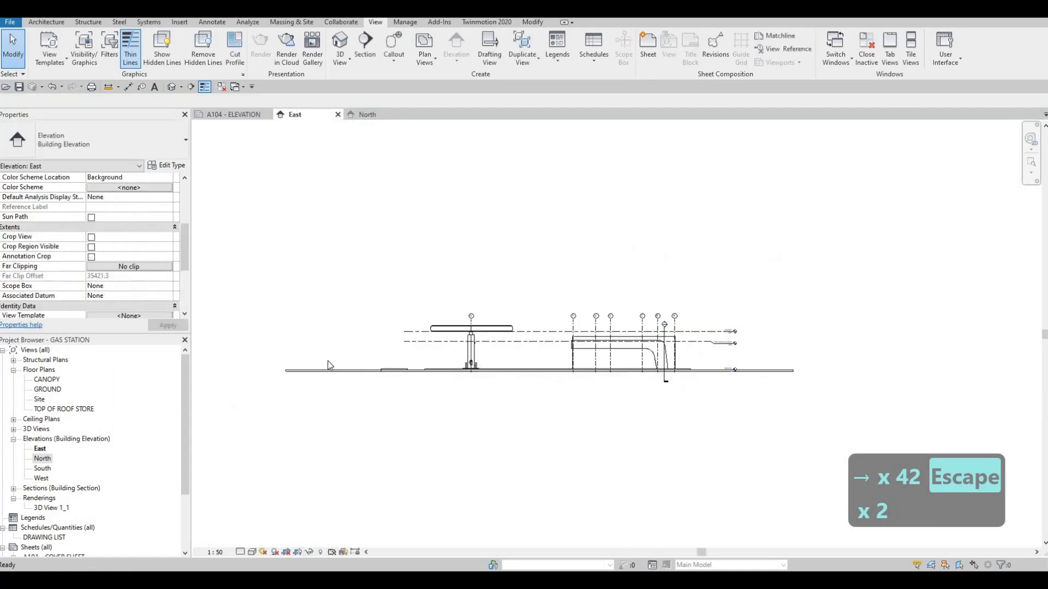
pyautogui.click(240, 552)
pyautogui.click(251, 540)
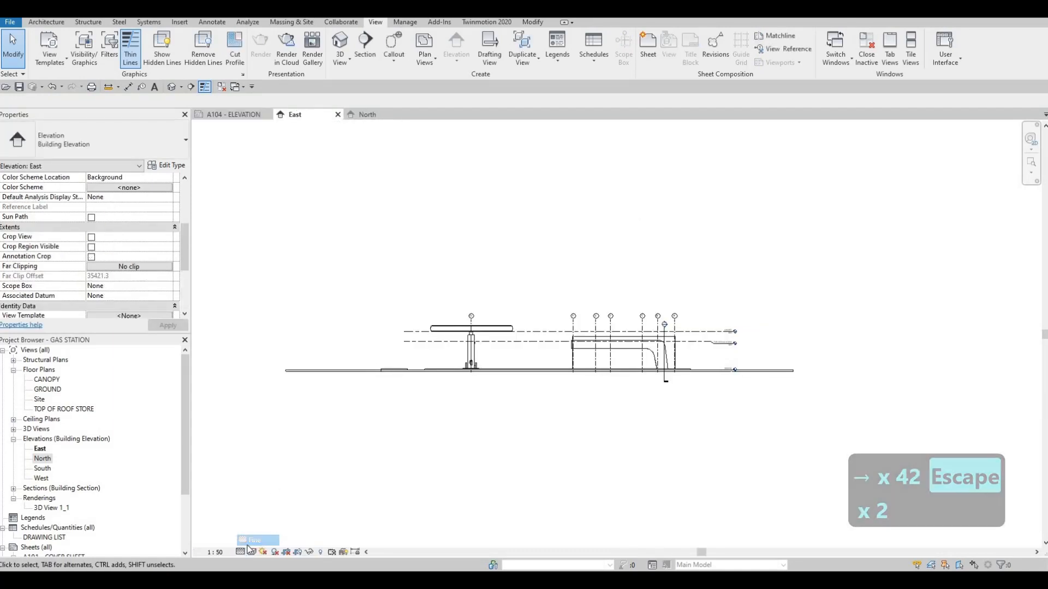
pyautogui.click(252, 553)
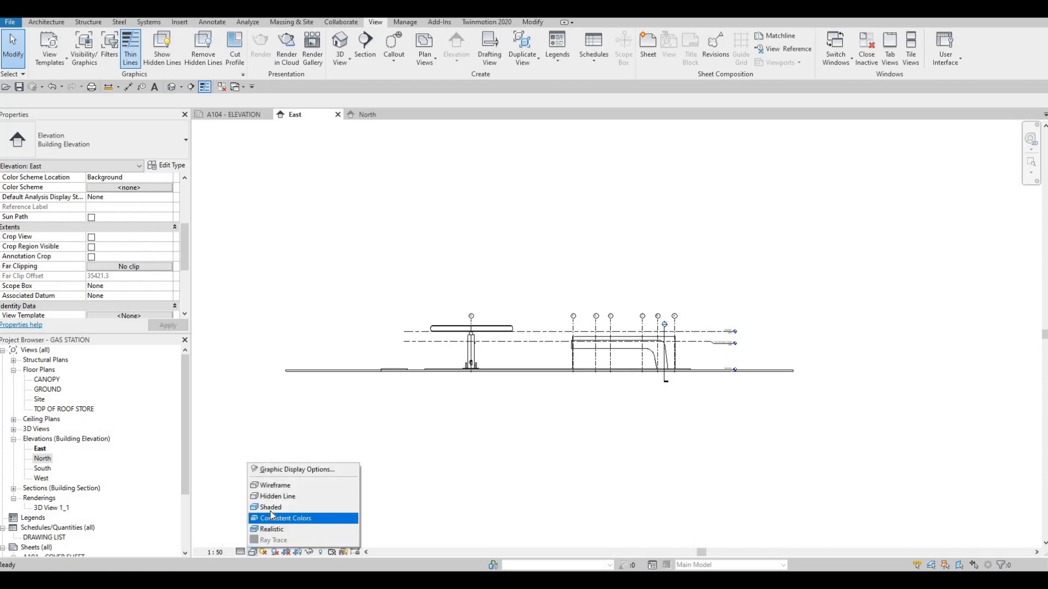
pyautogui.click(268, 516)
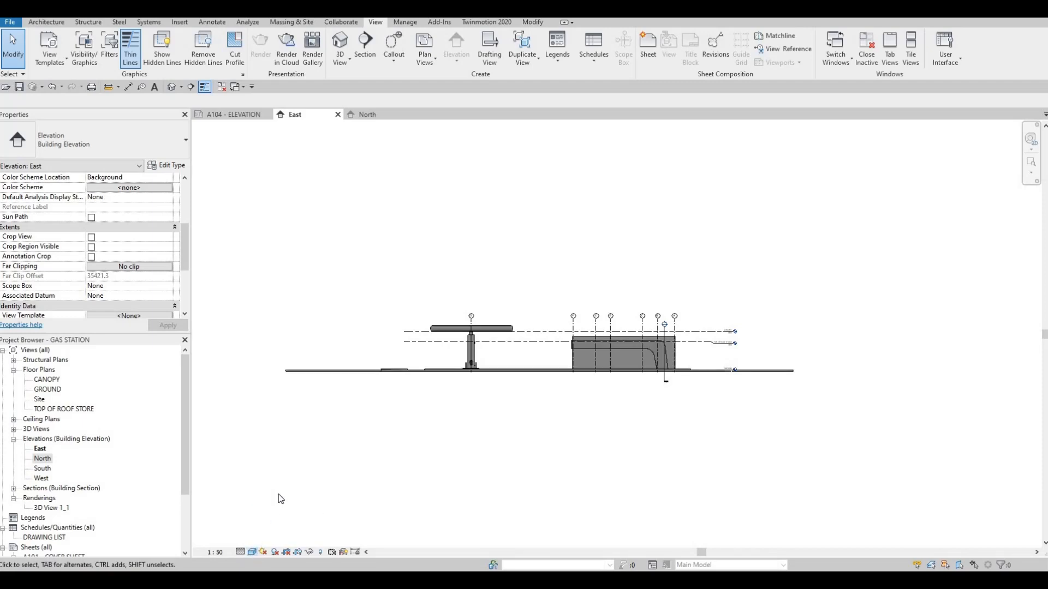
# - Give the East elevation a Gradient background in its graphic display options
pyautogui.click(251, 553)
pyautogui.click(295, 469)
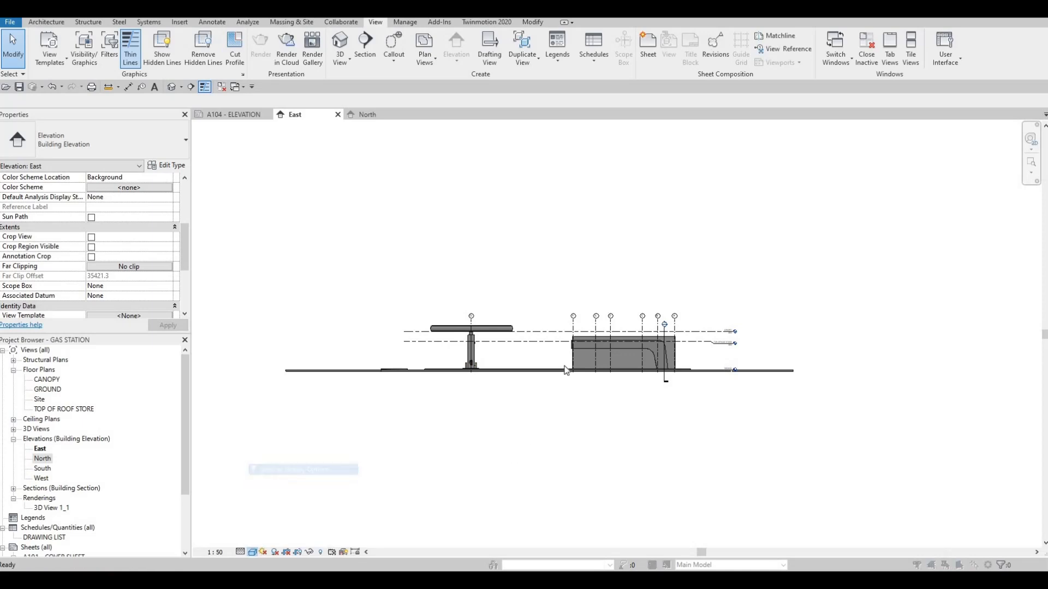
pyautogui.click(457, 327)
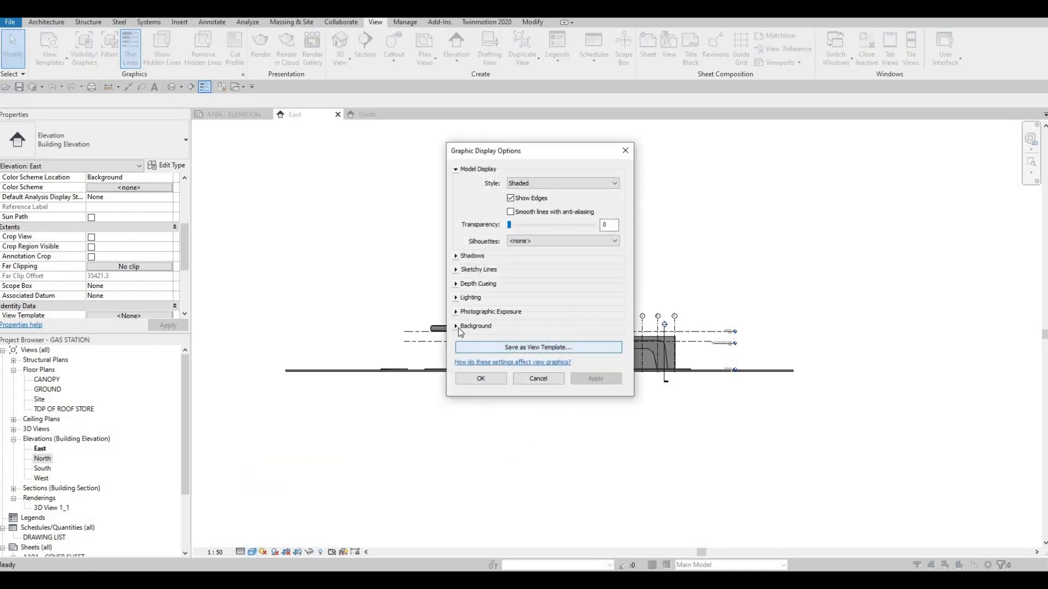
pyautogui.click(523, 342)
pyautogui.click(519, 366)
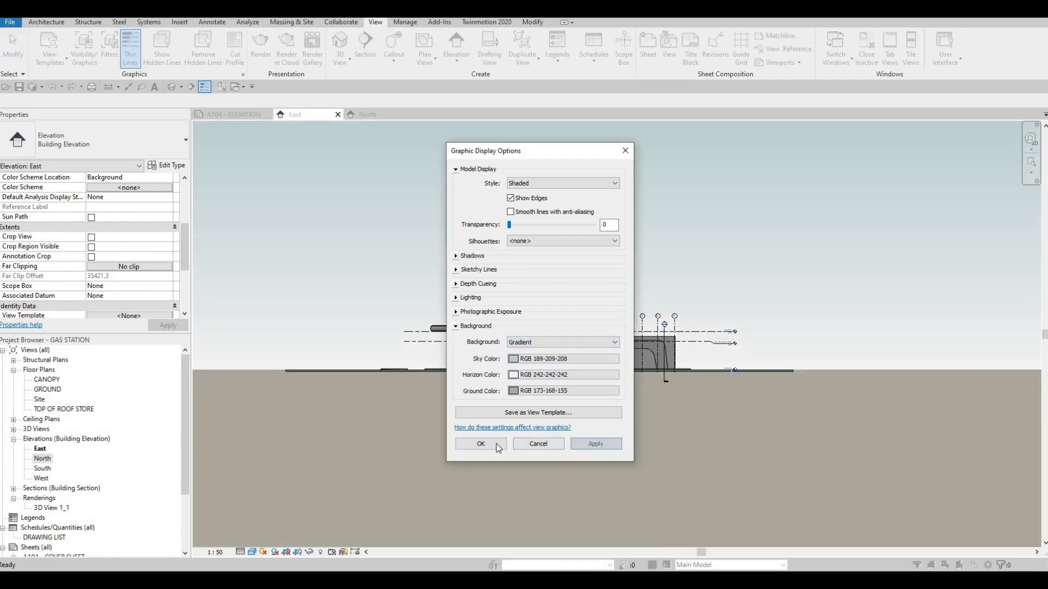
pyautogui.click(494, 443)
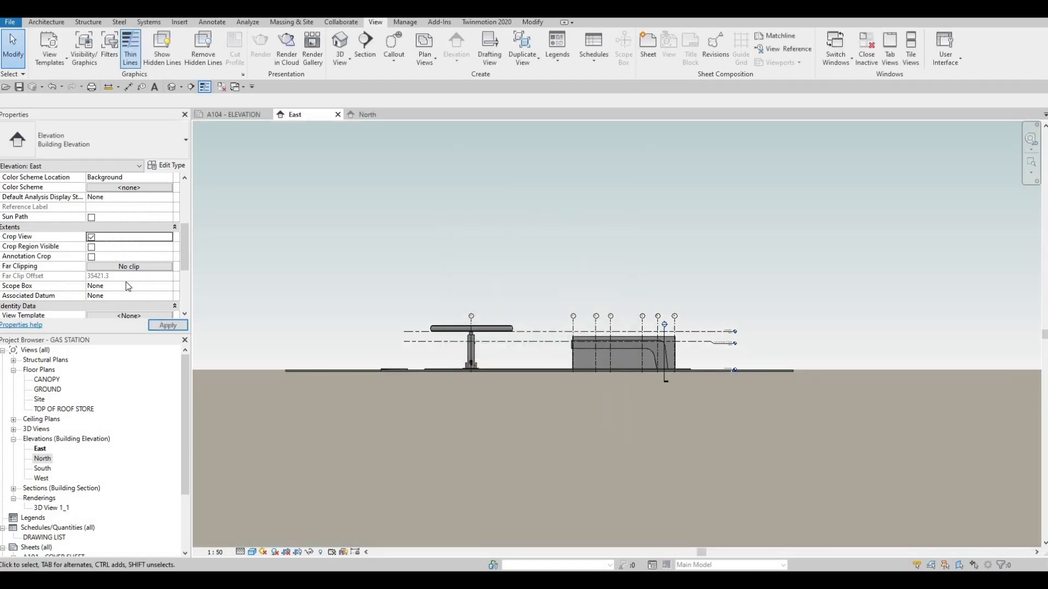
# - Enable Crop View, Crop Region Visible and Annotation Crop for the East elevation
pyautogui.click(91, 246)
pyautogui.click(91, 256)
pyautogui.scroll(-3, 411, 351)
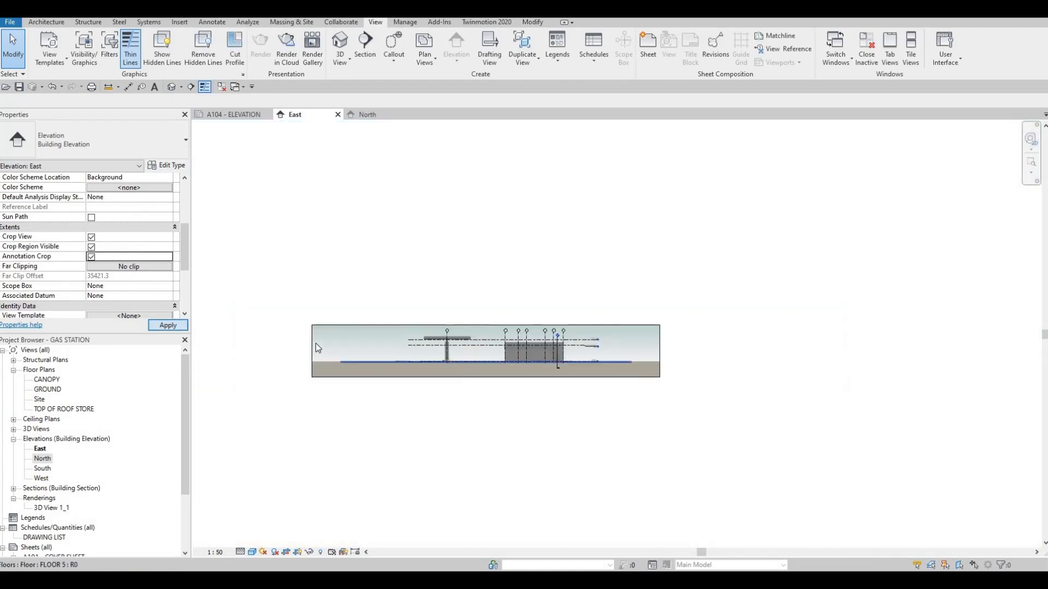
# - Narrow the East elevation's crop region on both sides so it closely frames the canopy, store and level markers
pyautogui.scroll(2, 315, 347)
pyautogui.click(311, 353)
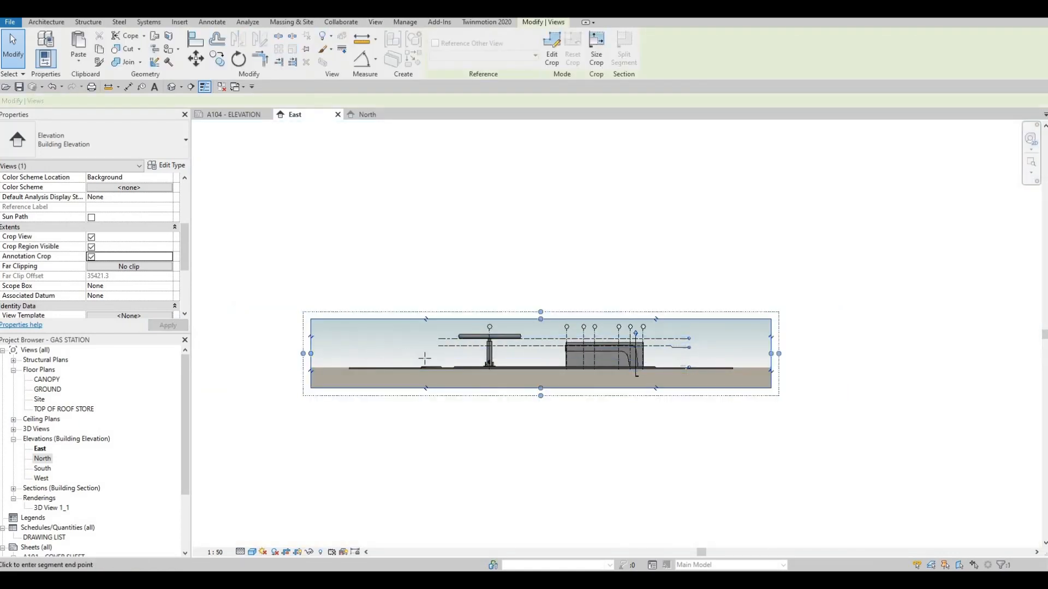
pyautogui.moveTo(425, 358); pyautogui.dragTo(423, 353)
pyautogui.moveTo(770, 355); pyautogui.dragTo(692, 351)
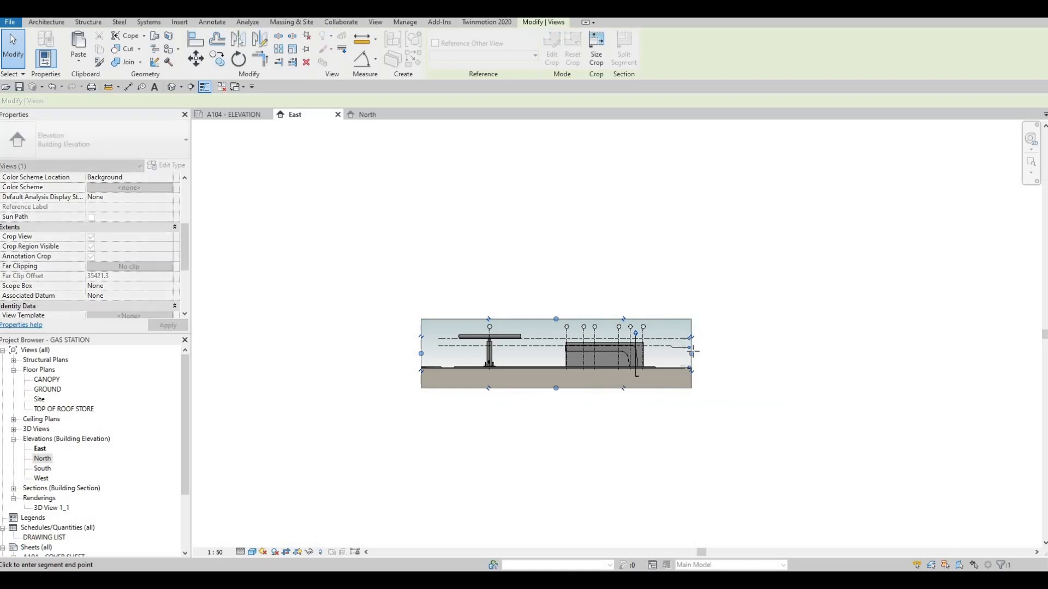
pyautogui.press('Escape')
pyautogui.scroll(3, 565, 355)
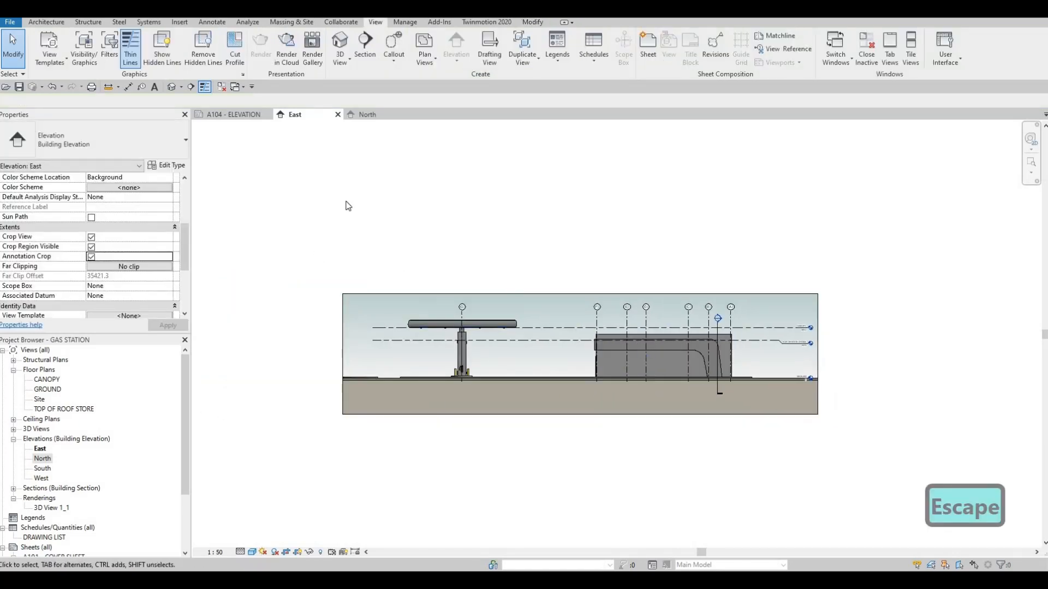
# - Set the North elevation's detail level to Fine and its visual style to Shaded
pyautogui.click(364, 116)
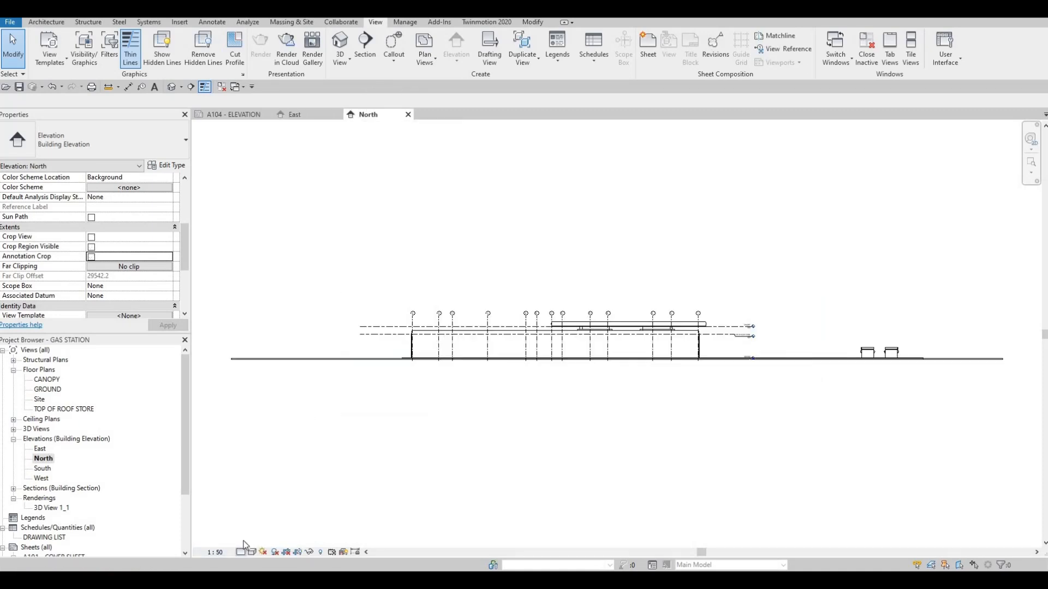
pyautogui.click(244, 553)
pyautogui.click(250, 540)
pyautogui.click(252, 552)
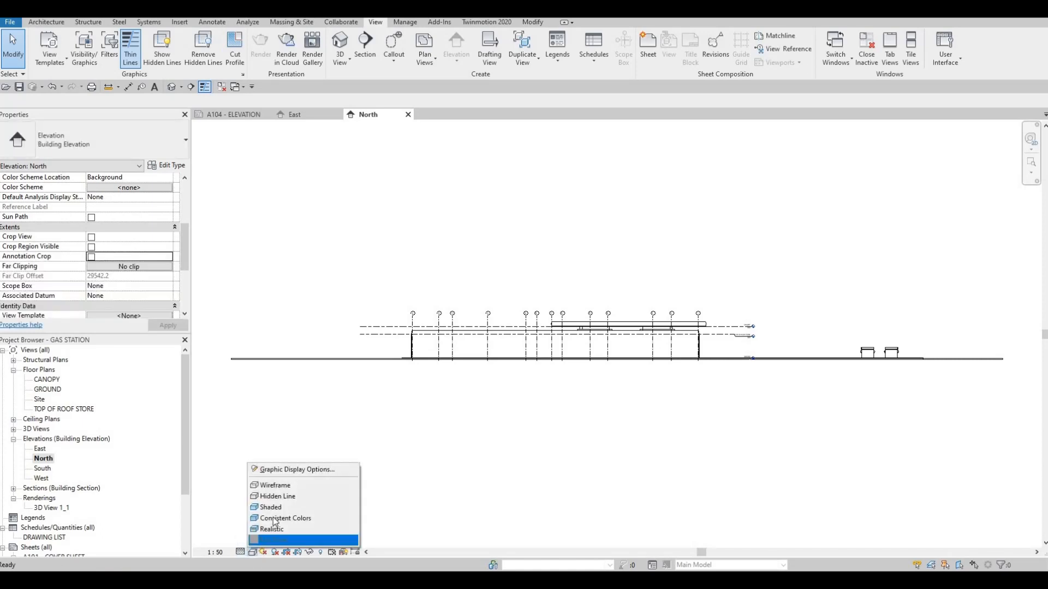
pyautogui.click(273, 507)
# - Give the North elevation a Gradient background in its graphic display options
pyautogui.click(253, 553)
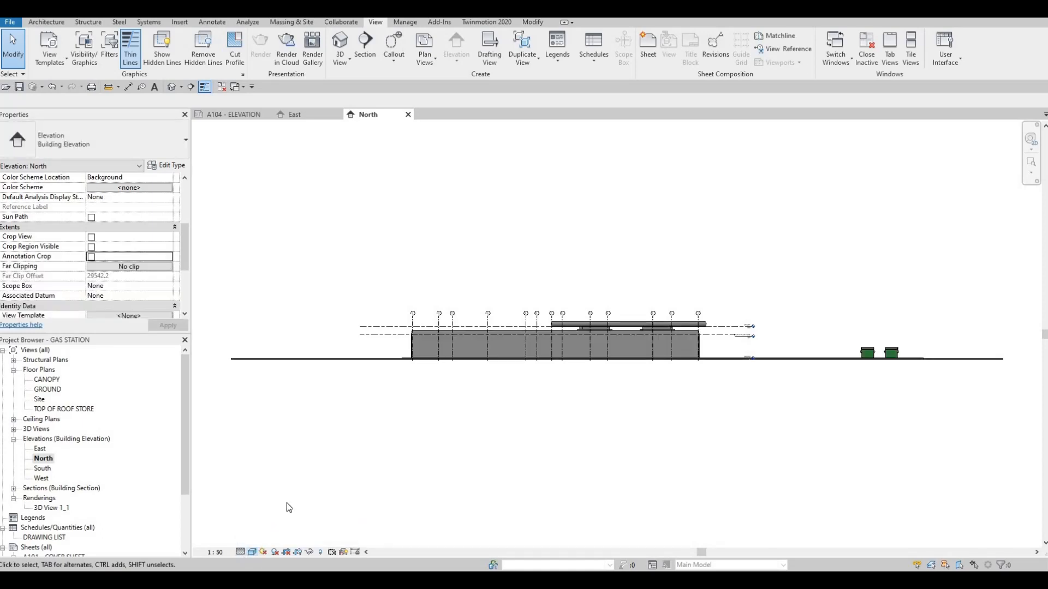
pyautogui.click(298, 470)
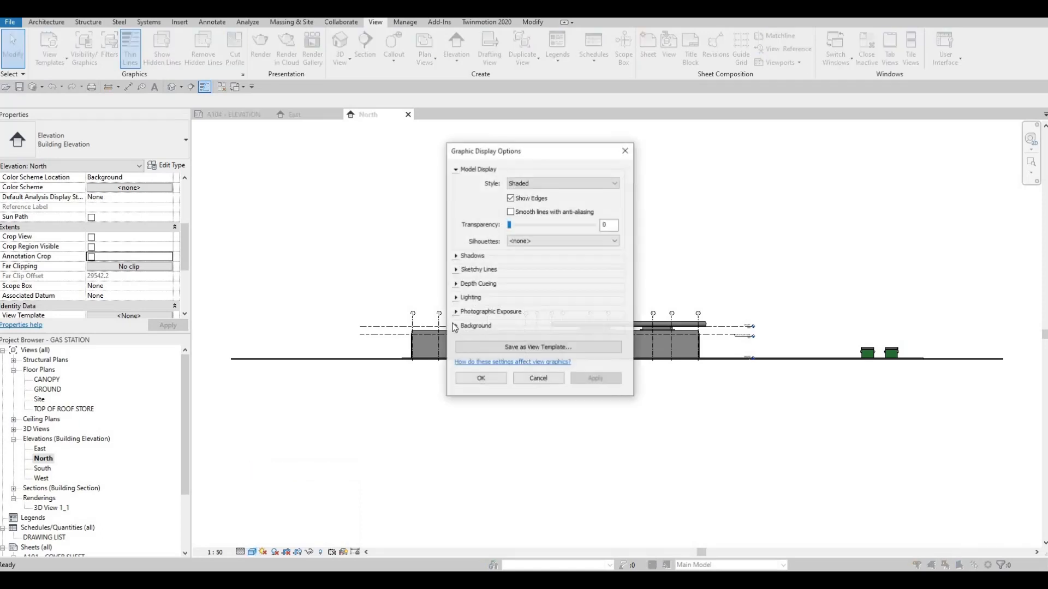
pyautogui.click(476, 325)
pyautogui.click(518, 343)
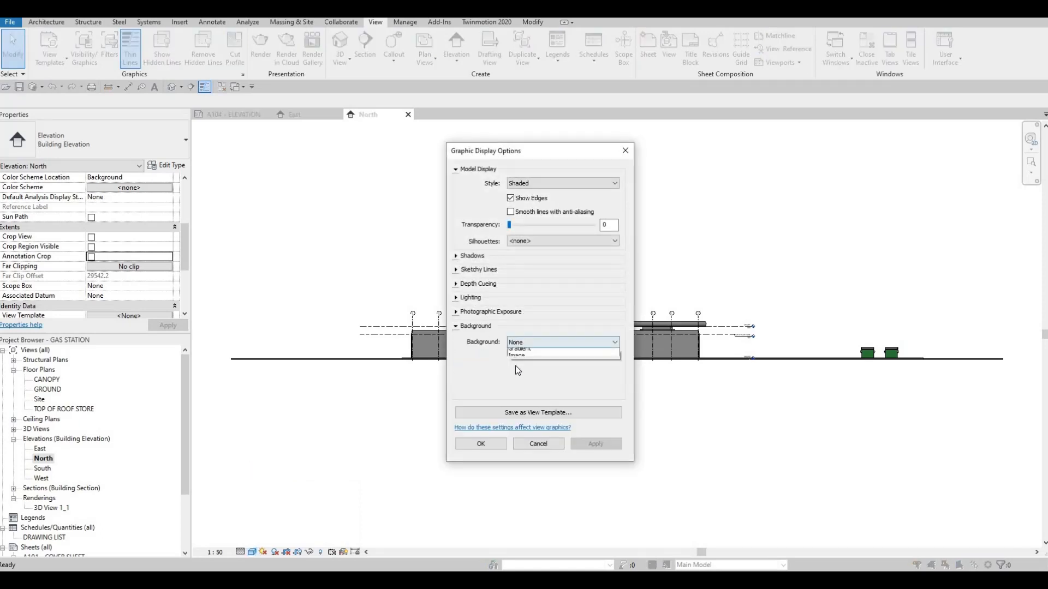
pyautogui.click(518, 359)
pyautogui.click(480, 443)
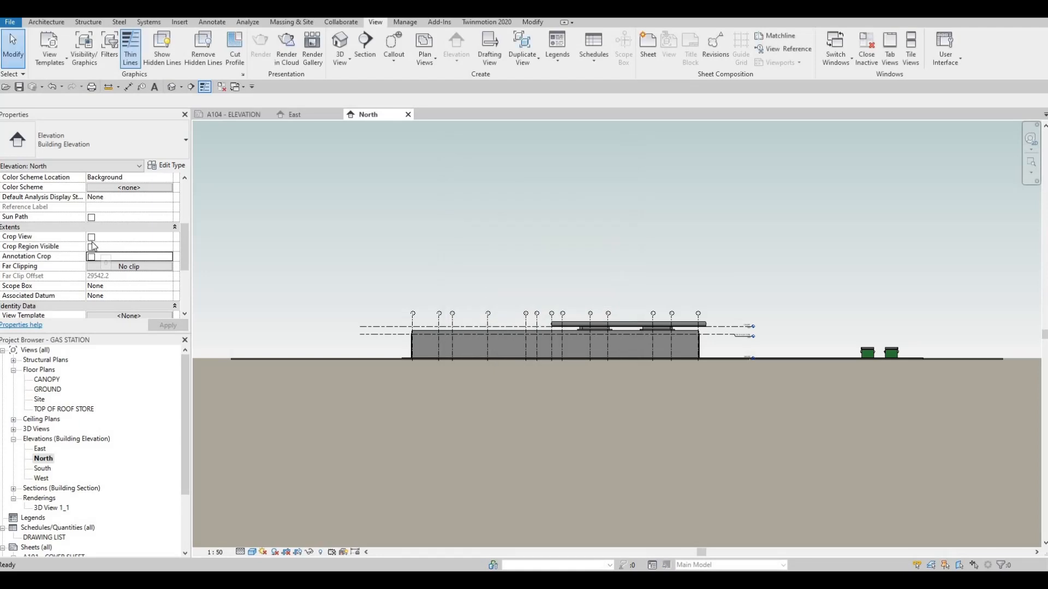
# - Enable Crop View, Crop Region Visible and Annotation Crop for the North elevation
pyautogui.click(91, 237)
pyautogui.click(91, 247)
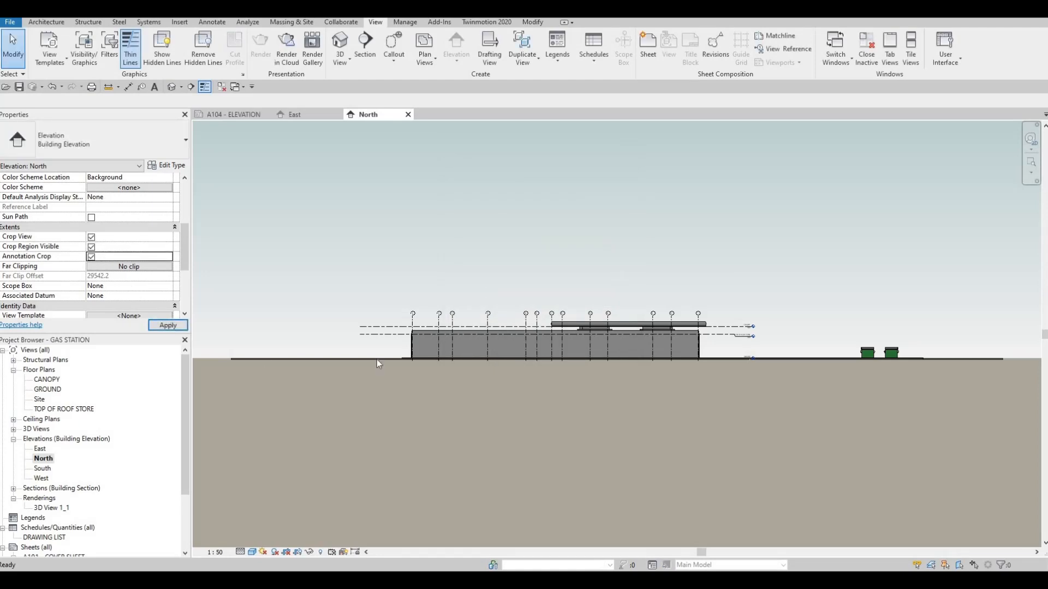
pyautogui.scroll(-3, 377, 359)
# - Pull the North elevation's crop region edge beyond grid 13 in close to the end of the store
pyautogui.click(267, 347)
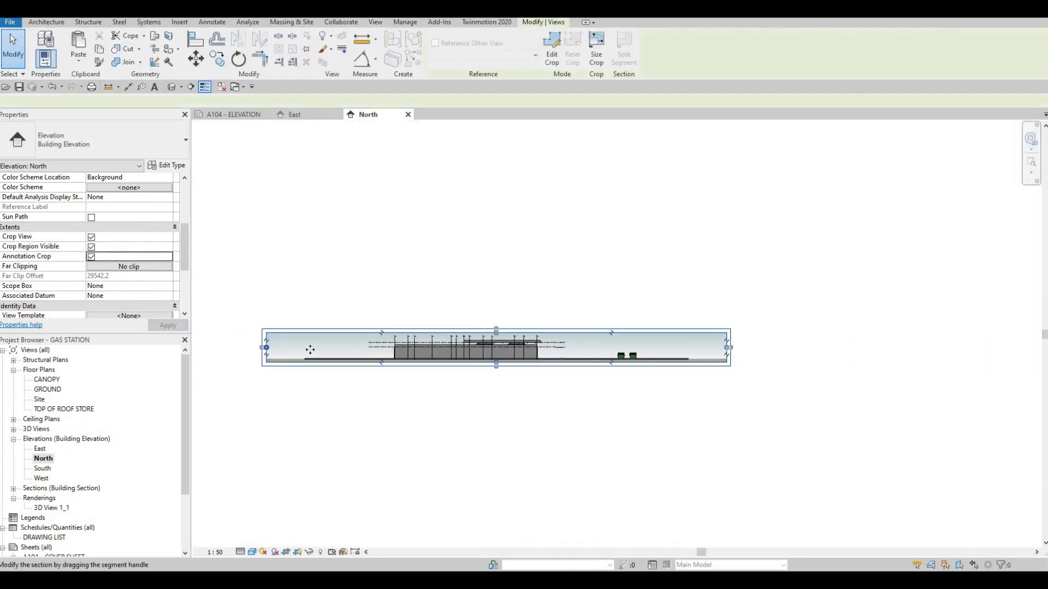
pyautogui.moveTo(310, 350); pyautogui.dragTo(378, 354)
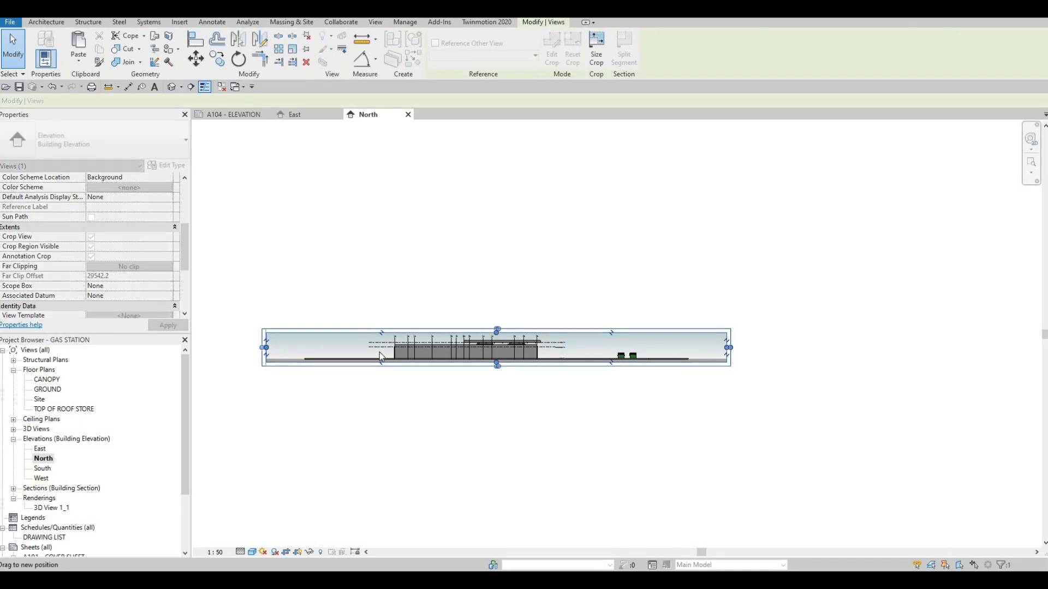
pyautogui.scroll(2, 269, 345)
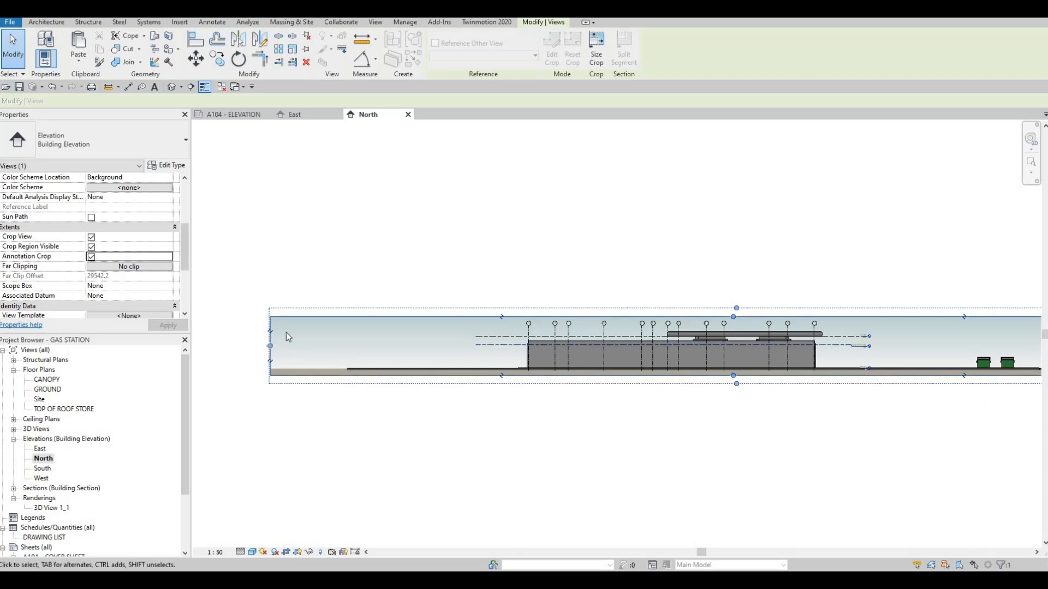
pyautogui.moveTo(271, 345); pyautogui.dragTo(507, 346)
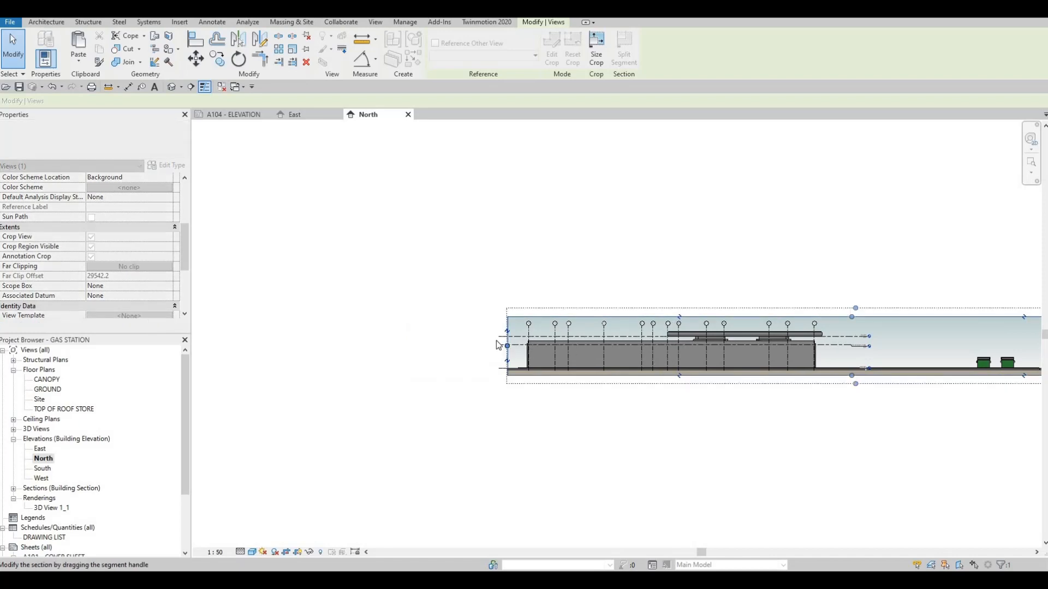
# - Pull the North elevation's crop edge beyond grid 1 in close to the canopy end, cutting off the green bins
pyautogui.moveTo(753, 353); pyautogui.dragTo(579, 338, button='middle')
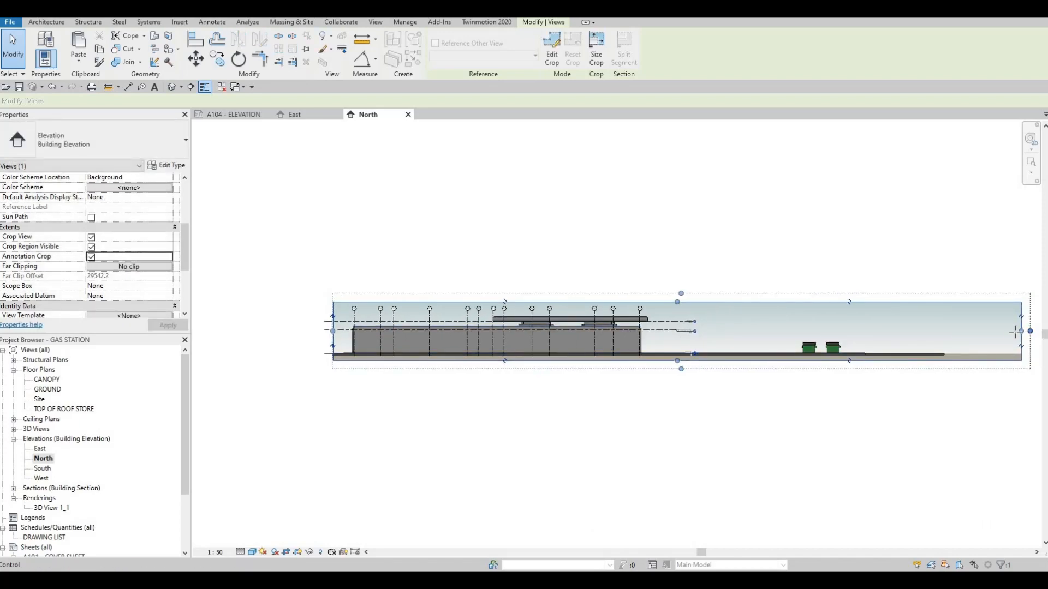
pyautogui.moveTo(1022, 332)
pyautogui.mouseDown()
pyautogui.moveTo(879, 336)
pyautogui.moveTo(952, 334)
pyautogui.mouseUp()
pyautogui.moveTo(856, 340); pyautogui.dragTo(859, 340)
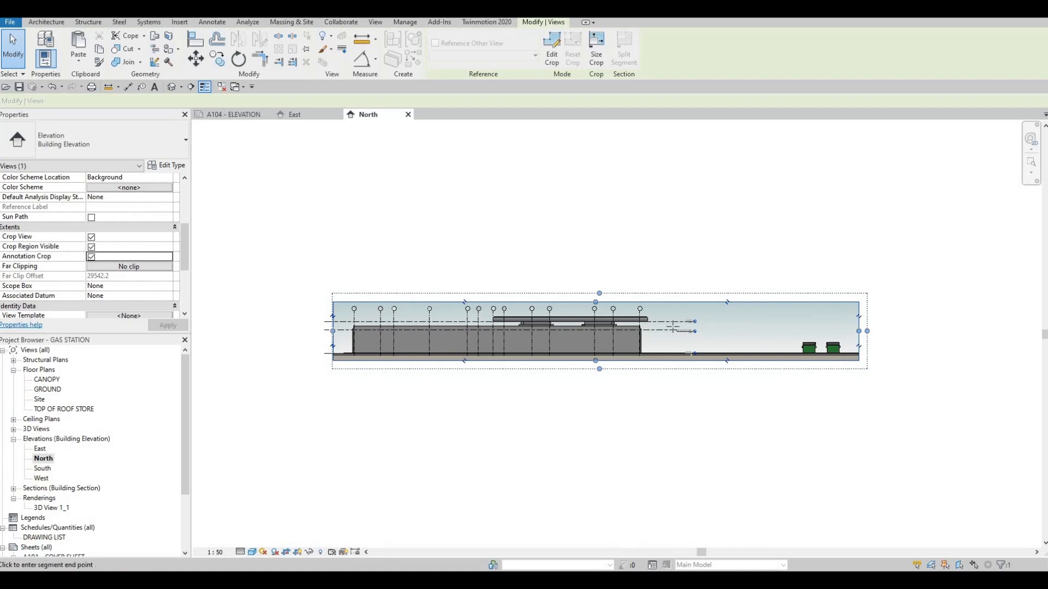
pyautogui.moveTo(674, 327); pyautogui.dragTo(637, 347)
pyautogui.scroll(4, 670, 328)
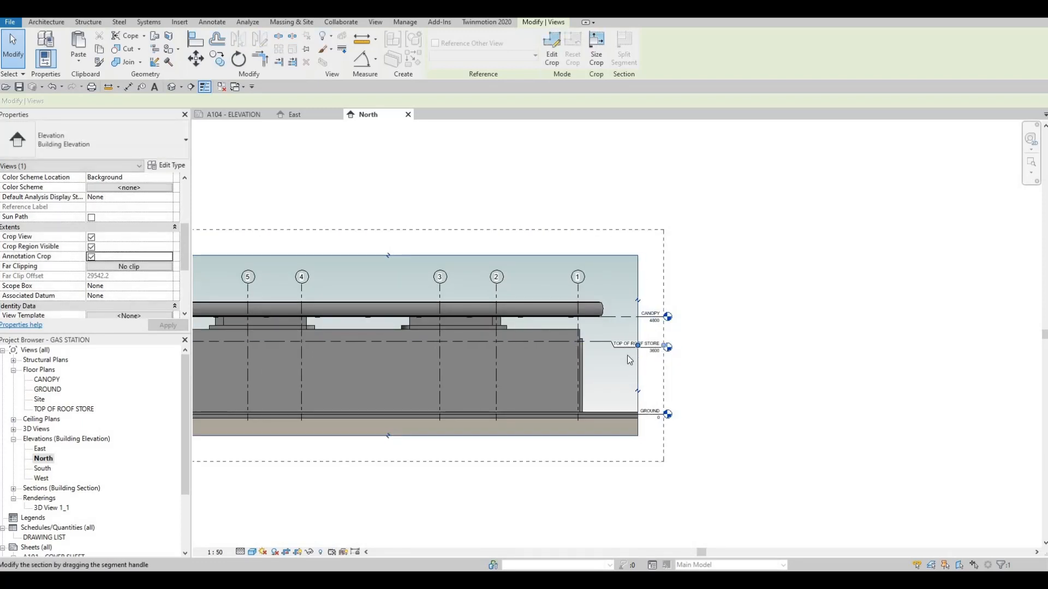
pyautogui.moveTo(702, 341); pyautogui.dragTo(752, 328, button='middle')
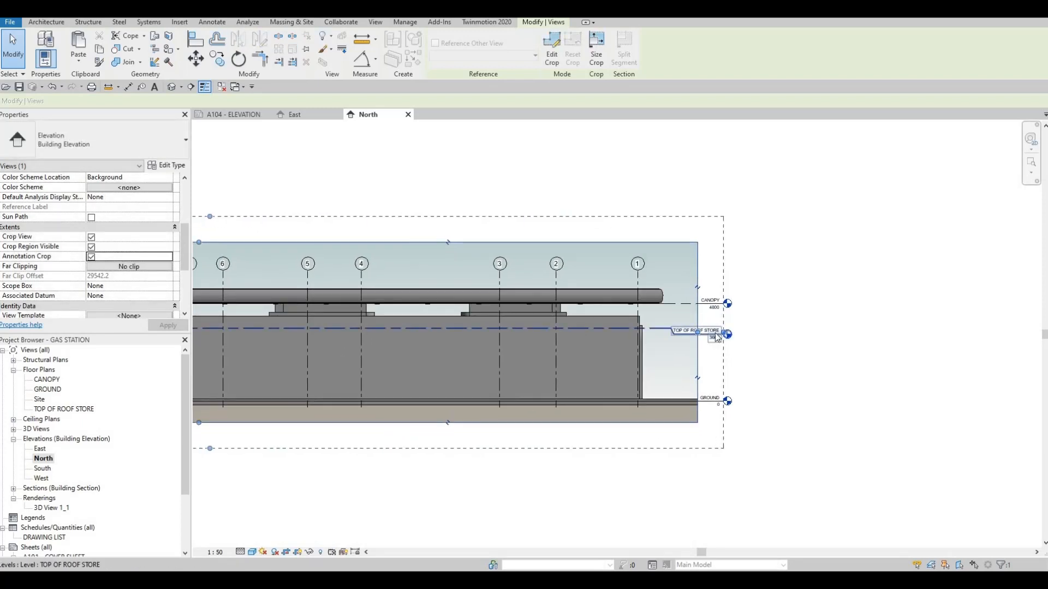
# - Tighten the North elevation's crop edge beside grid 13 slightly closer to the store wall
pyautogui.moveTo(491, 337); pyautogui.dragTo(660, 336, button='middle')
pyautogui.scroll(-1, 390, 335)
pyautogui.moveTo(338, 335); pyautogui.dragTo(607, 345, button='middle')
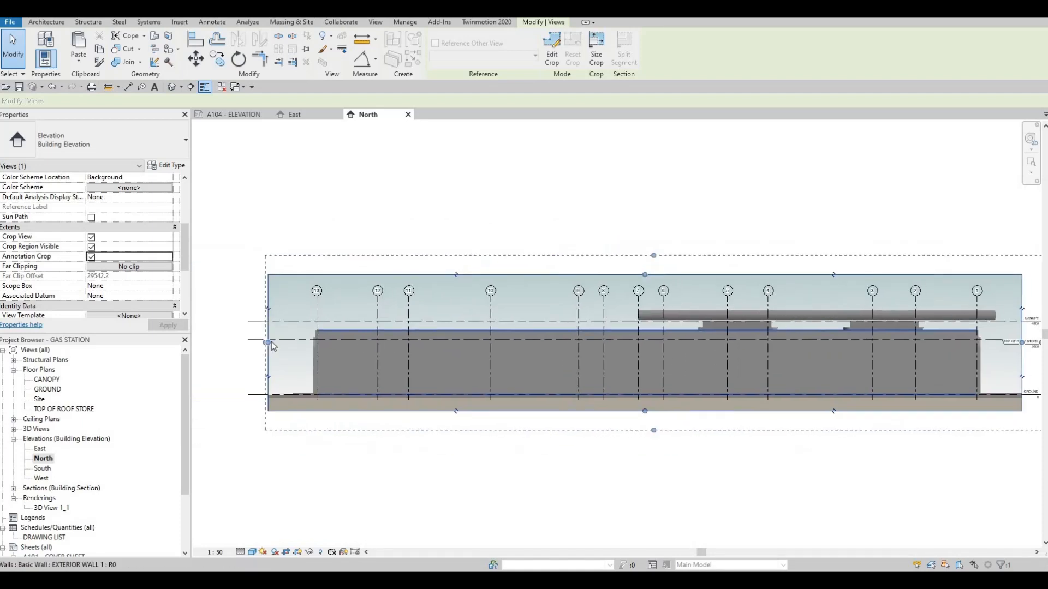
pyautogui.click(288, 342)
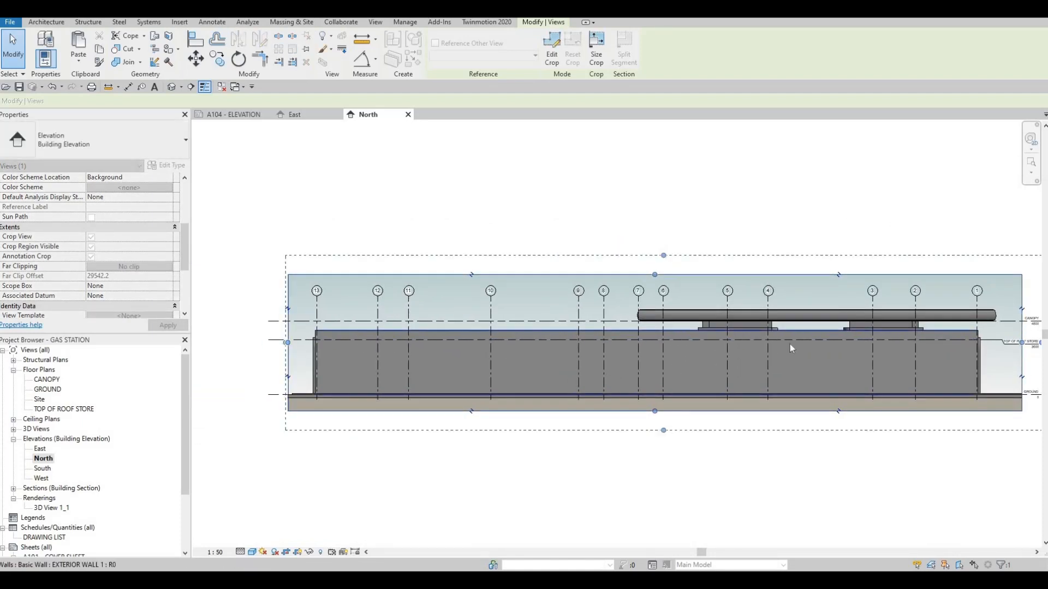
pyautogui.moveTo(1022, 347); pyautogui.dragTo(862, 338, button='middle')
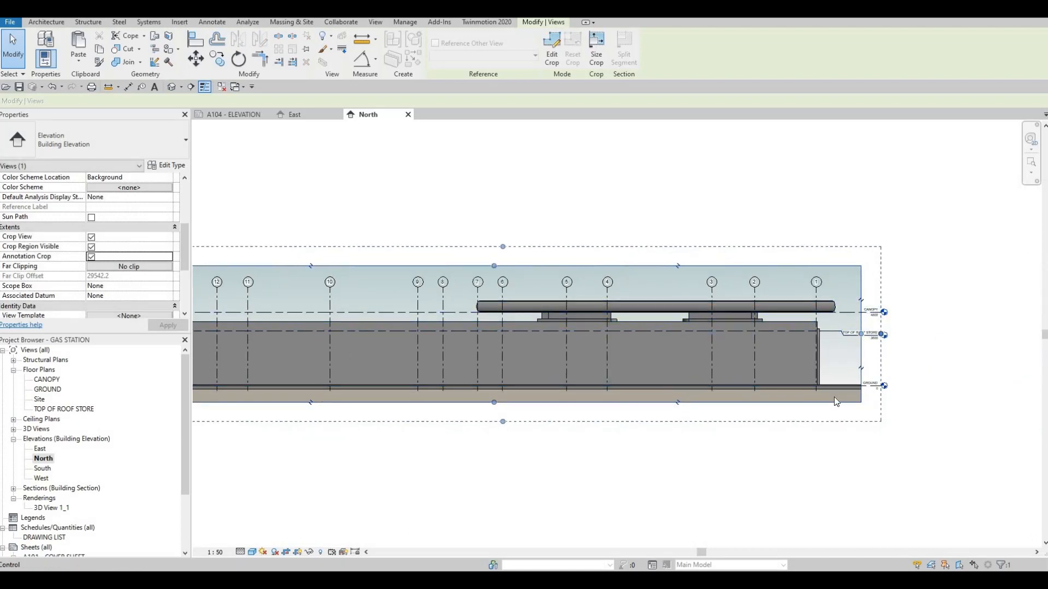
pyautogui.moveTo(739, 356); pyautogui.dragTo(784, 344, button='middle')
pyautogui.scroll(-2, 784, 345)
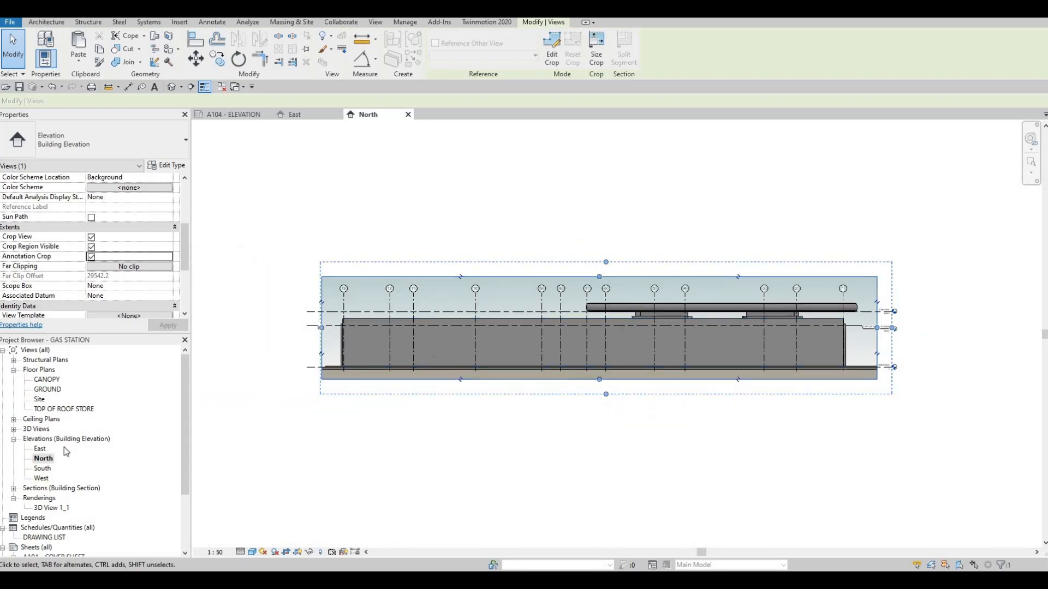
# - Open the South elevation and set its scale to 1:50, detail level to Fine and visual style to Shaded
pyautogui.doubleClick(42, 469)
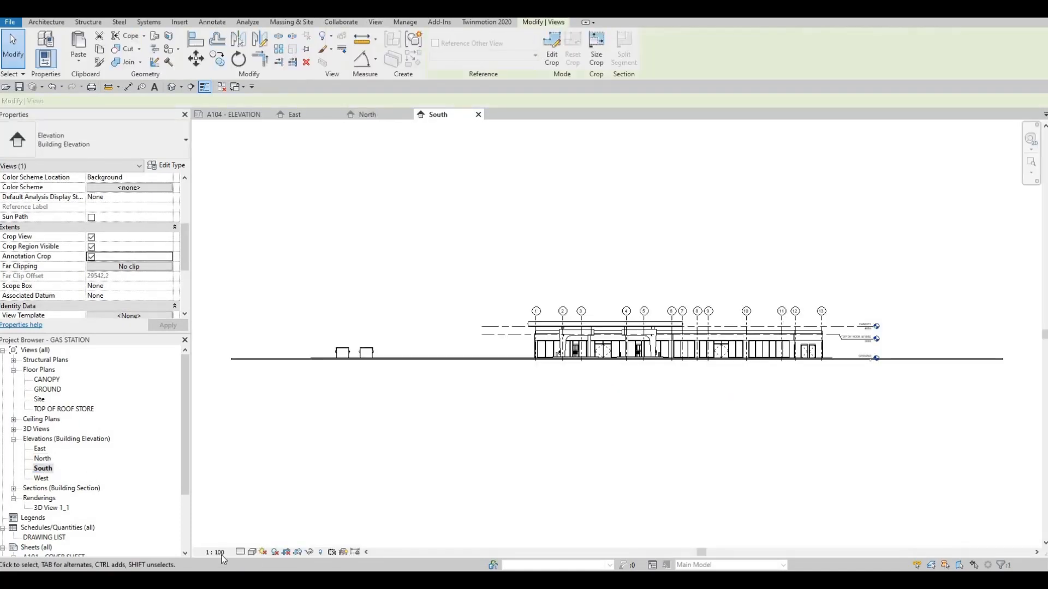
pyautogui.click(215, 552)
pyautogui.click(229, 468)
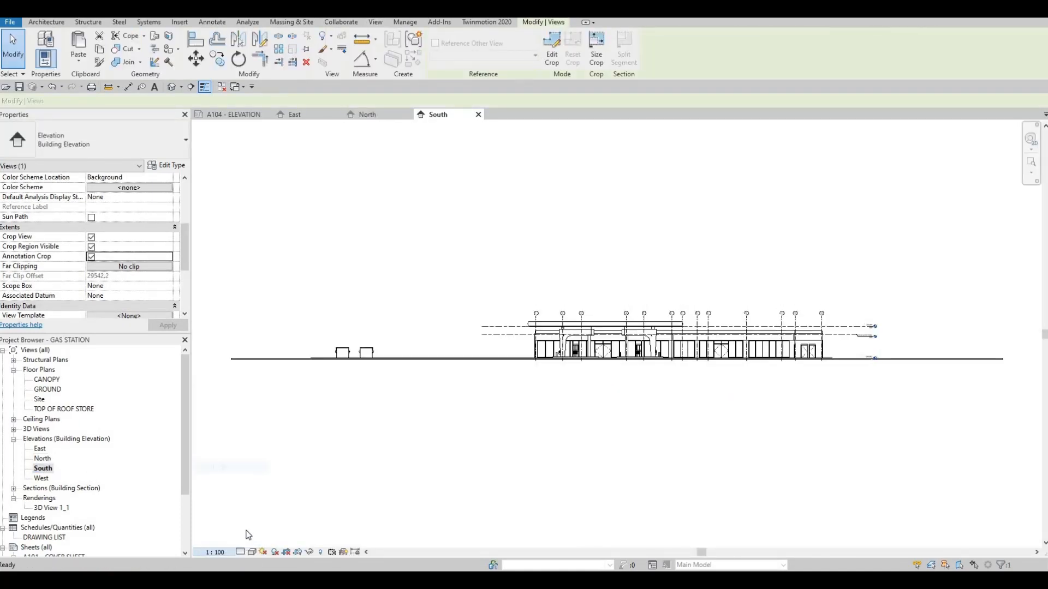
pyautogui.click(251, 553)
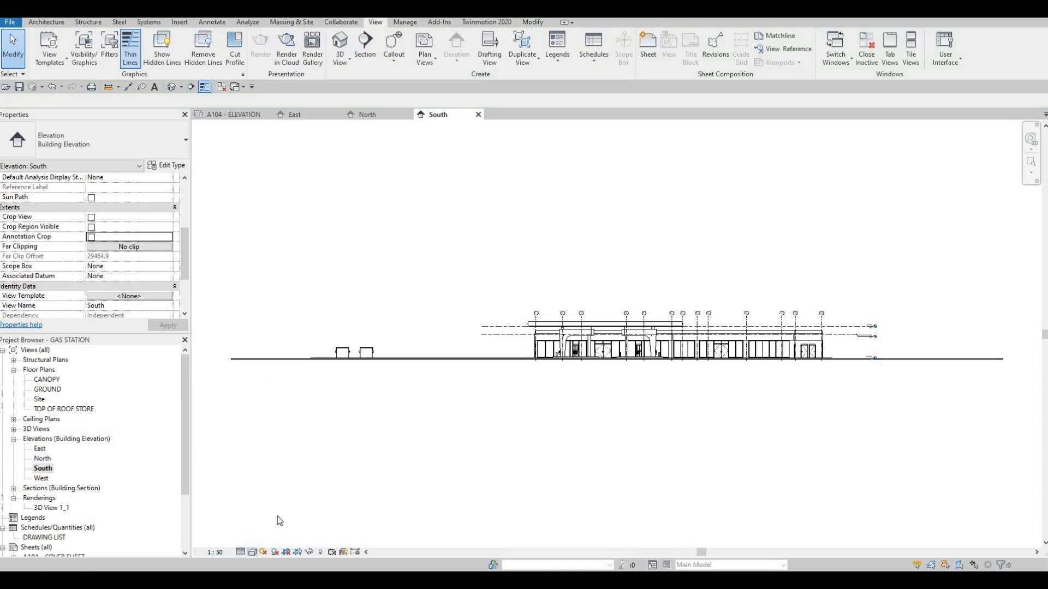
pyautogui.click(252, 553)
pyautogui.click(279, 508)
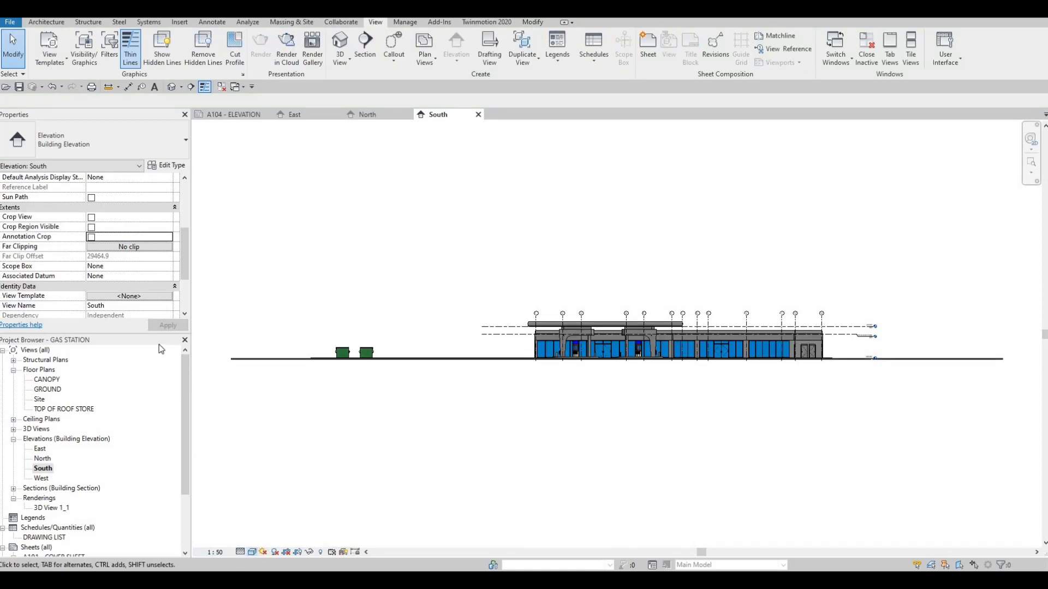
# - Give the South elevation a Gradient background in its graphic display options
pyautogui.click(251, 552)
pyautogui.click(302, 470)
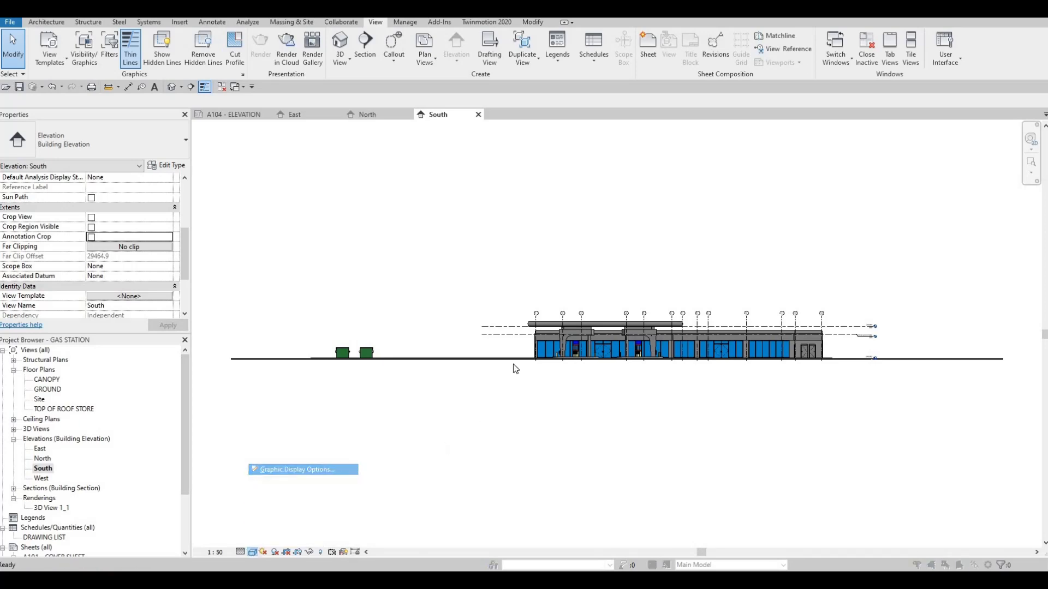
pyautogui.click(456, 326)
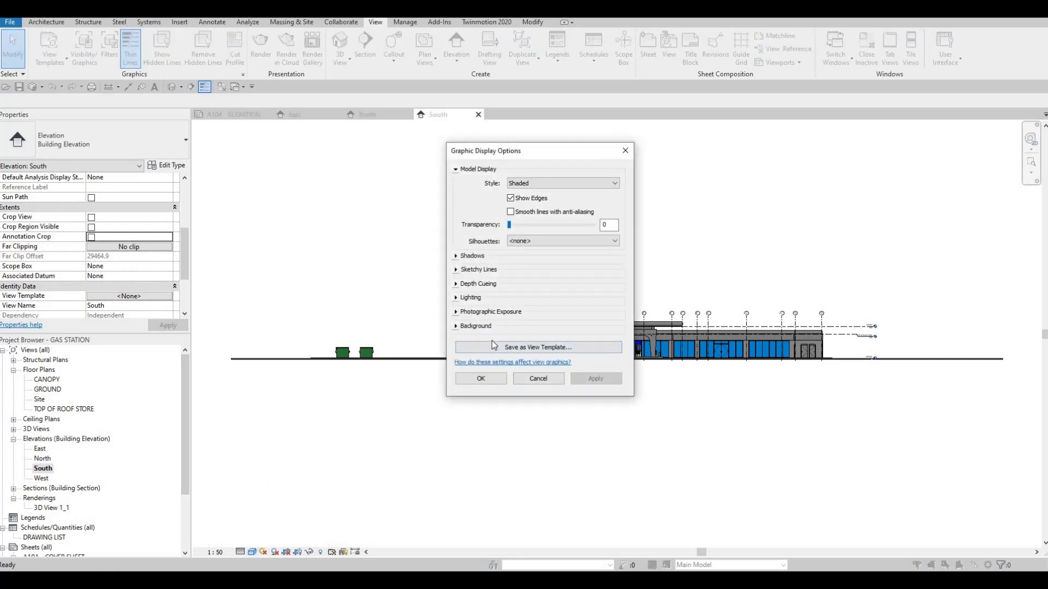
pyautogui.click(562, 342)
pyautogui.click(520, 367)
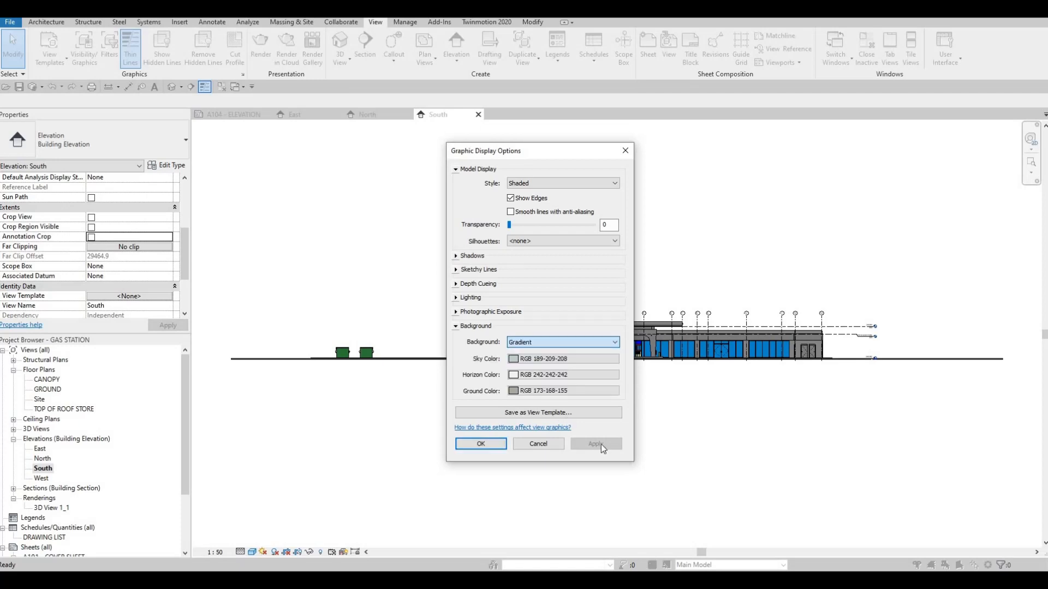
pyautogui.click(596, 443)
pyautogui.press('Return')
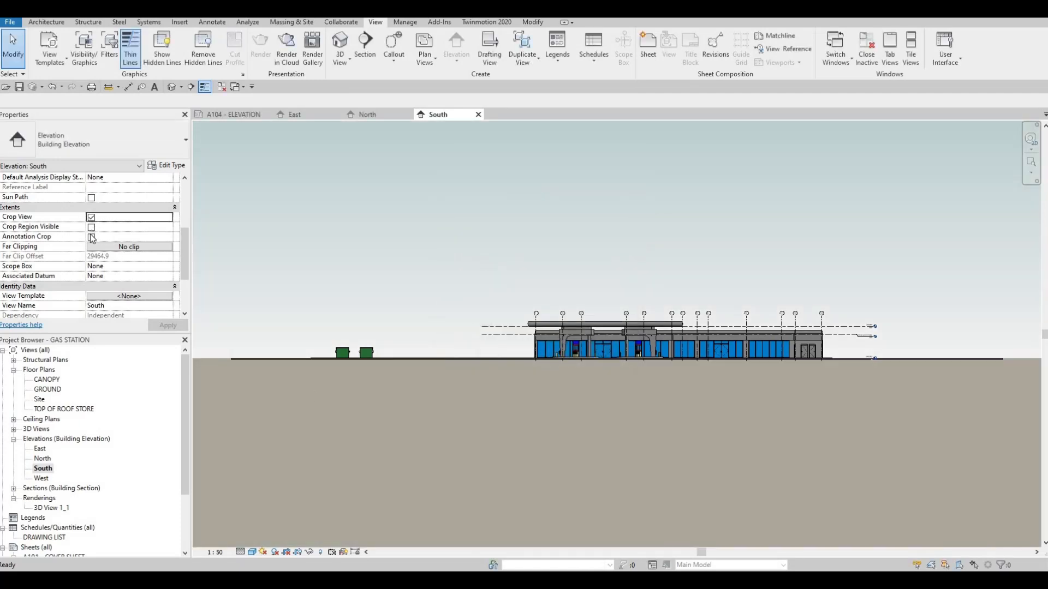
# - Enable Crop View, Crop Region Visible and Annotation Crop for the South elevation and narrow its crop on both sides around the store
pyautogui.scroll(-5, 279, 347)
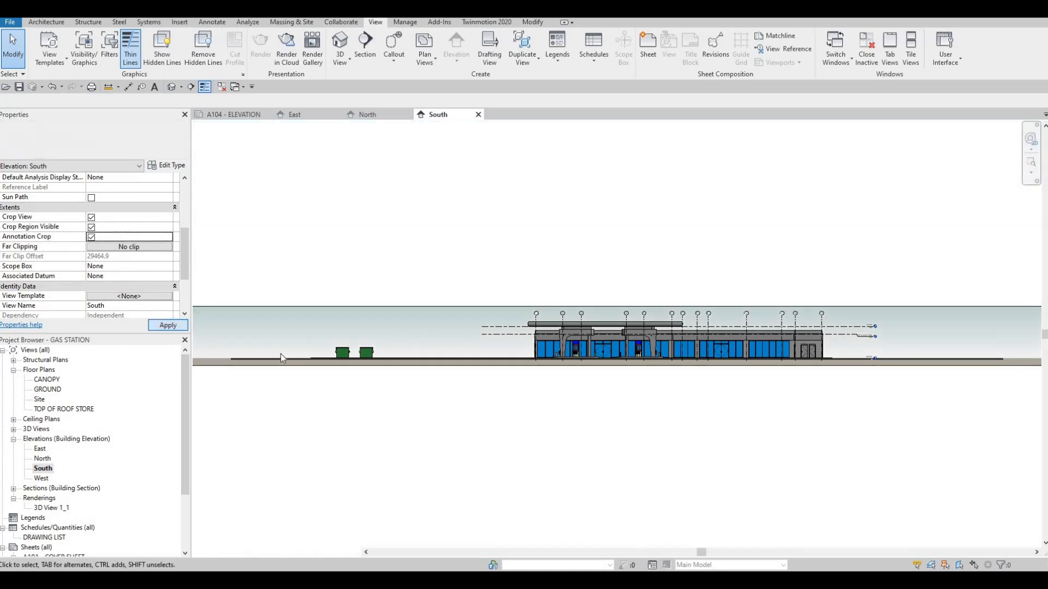
pyautogui.click(213, 339)
pyautogui.scroll(2, 213, 339)
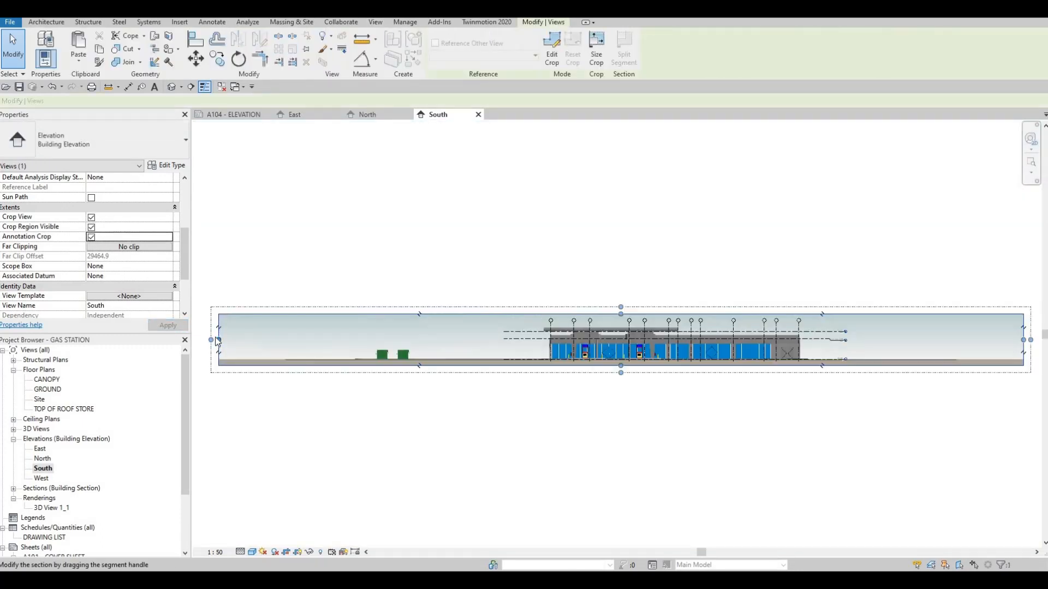
pyautogui.moveTo(229, 340)
pyautogui.mouseDown()
pyautogui.moveTo(202, 340)
pyautogui.moveTo(527, 352)
pyautogui.mouseUp()
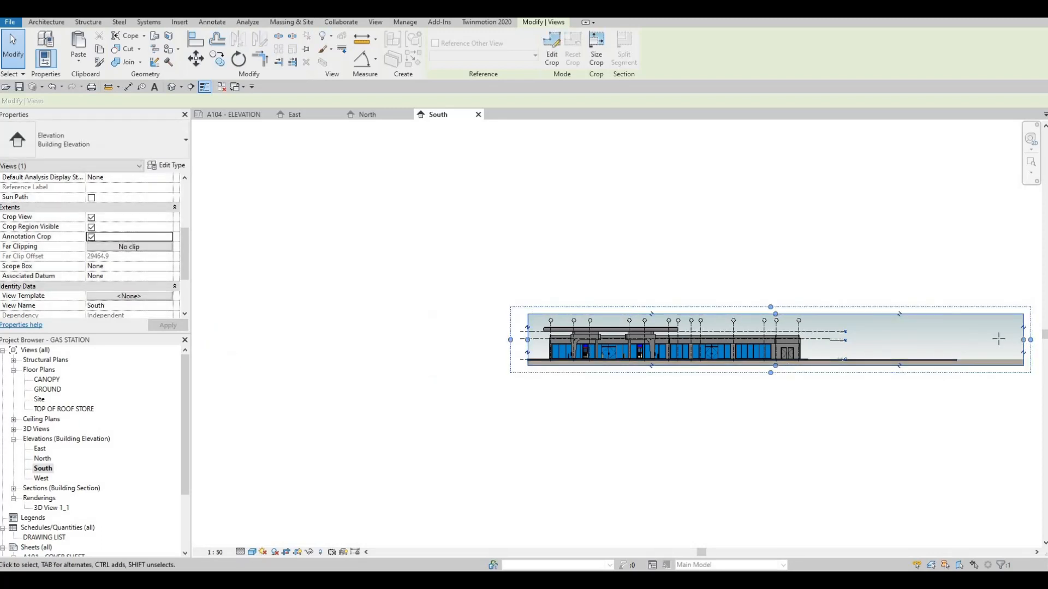
pyautogui.moveTo(859, 333); pyautogui.dragTo(834, 329)
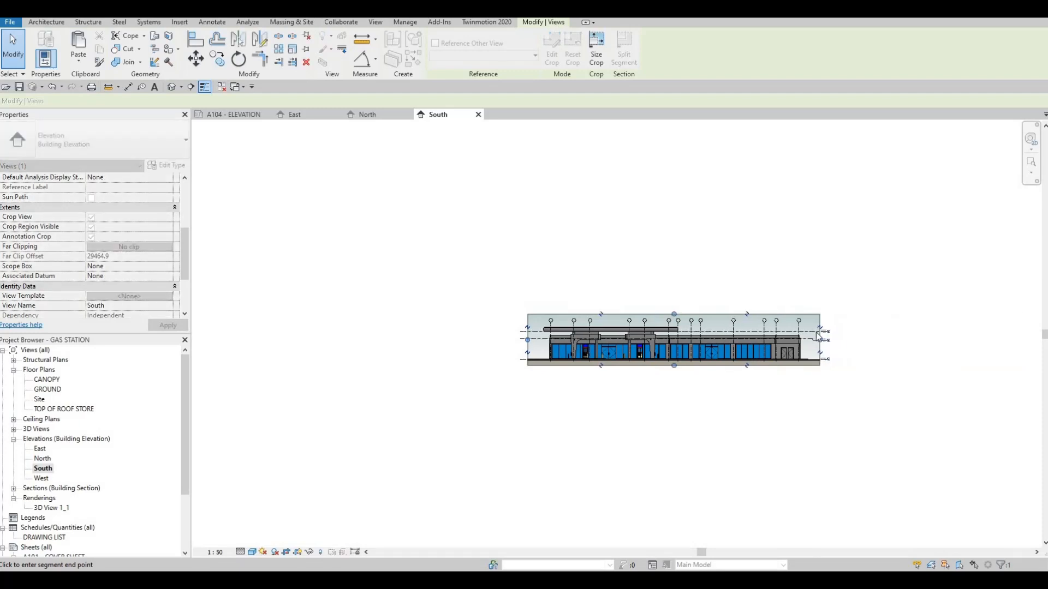
# - Open the West elevation and set its scale to 1:50, detail level to Fine and visual style to Shaded
pyautogui.doubleClick(41, 478)
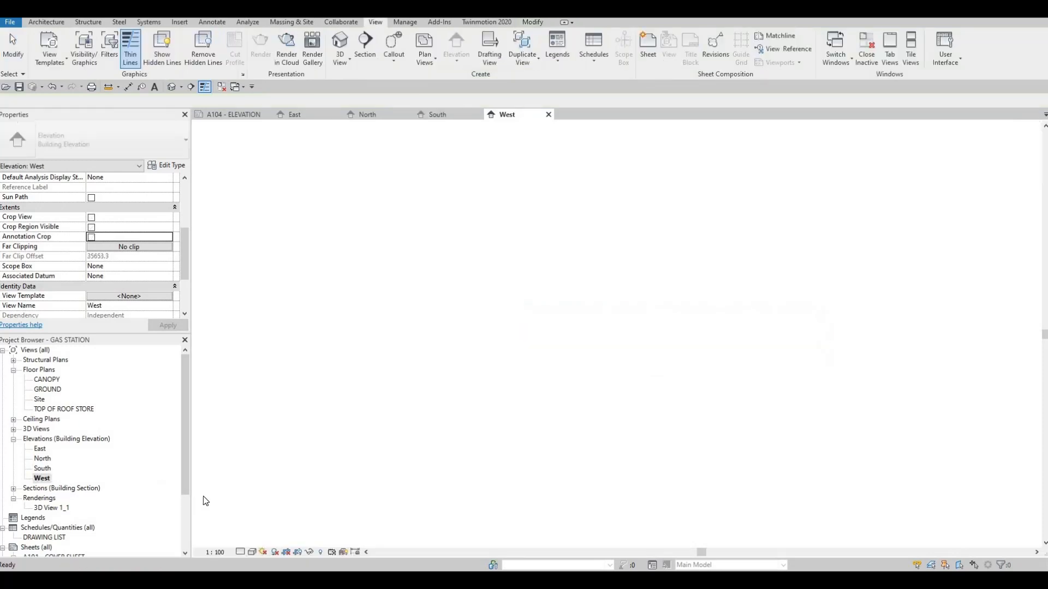
pyautogui.click(216, 553)
pyautogui.click(227, 477)
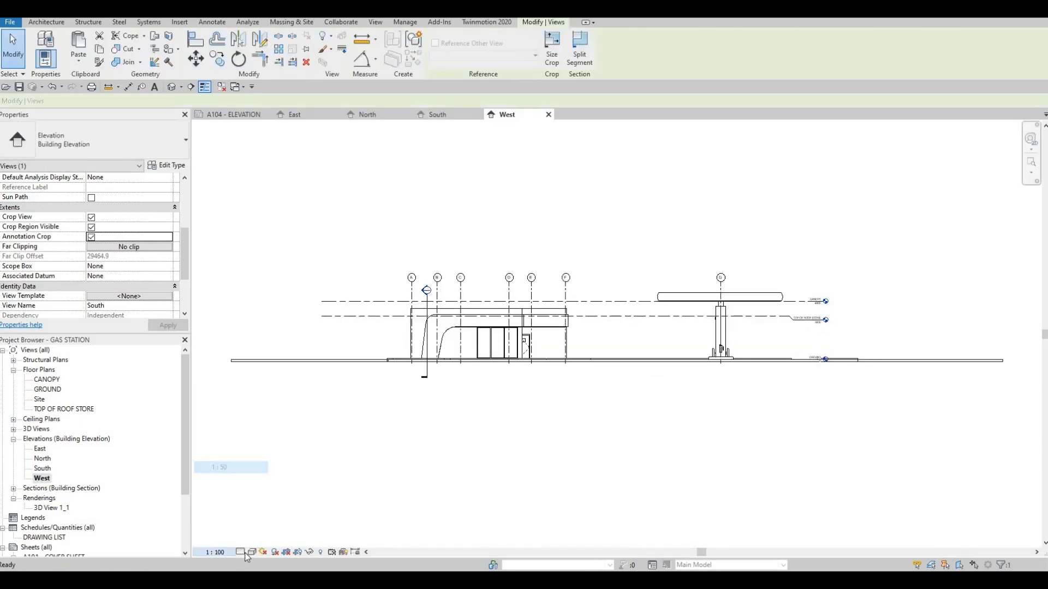
pyautogui.click(251, 552)
pyautogui.click(255, 540)
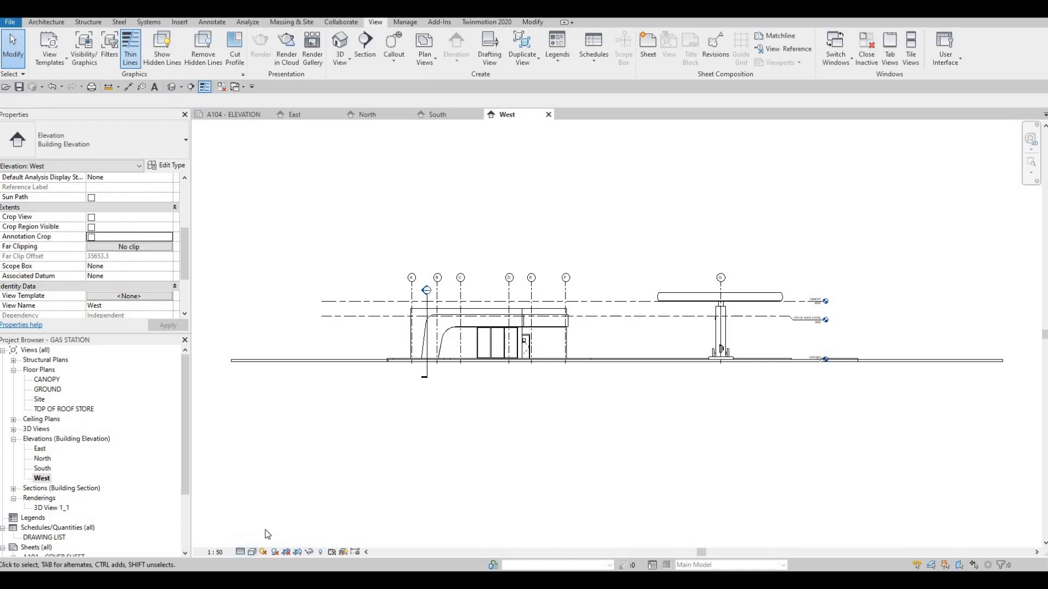
pyautogui.click(252, 552)
pyautogui.click(271, 507)
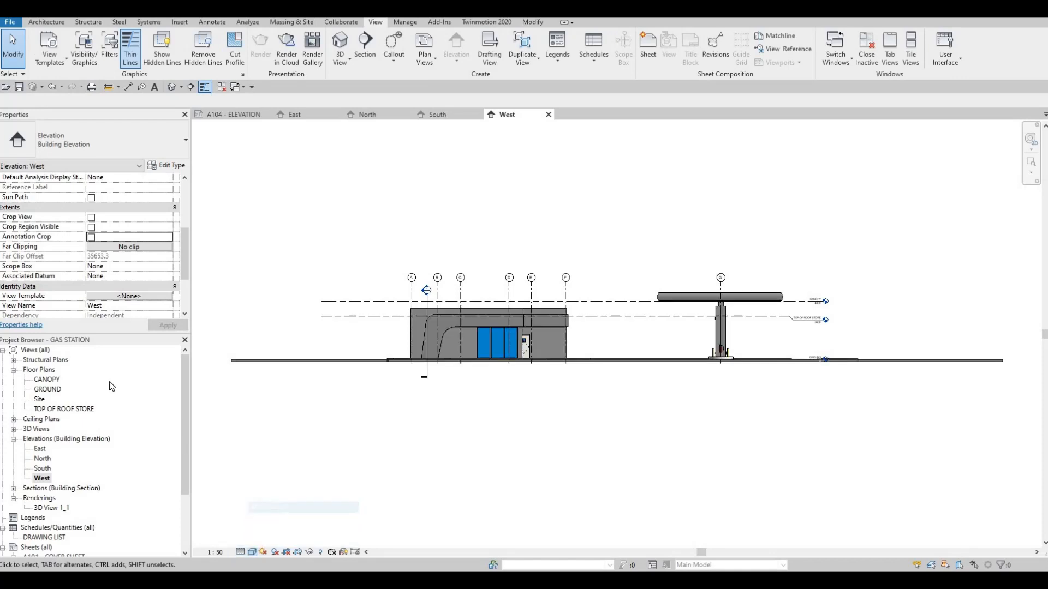
# - Give the West elevation a Gradient background in its graphic display options
pyautogui.click(252, 552)
pyautogui.click(262, 468)
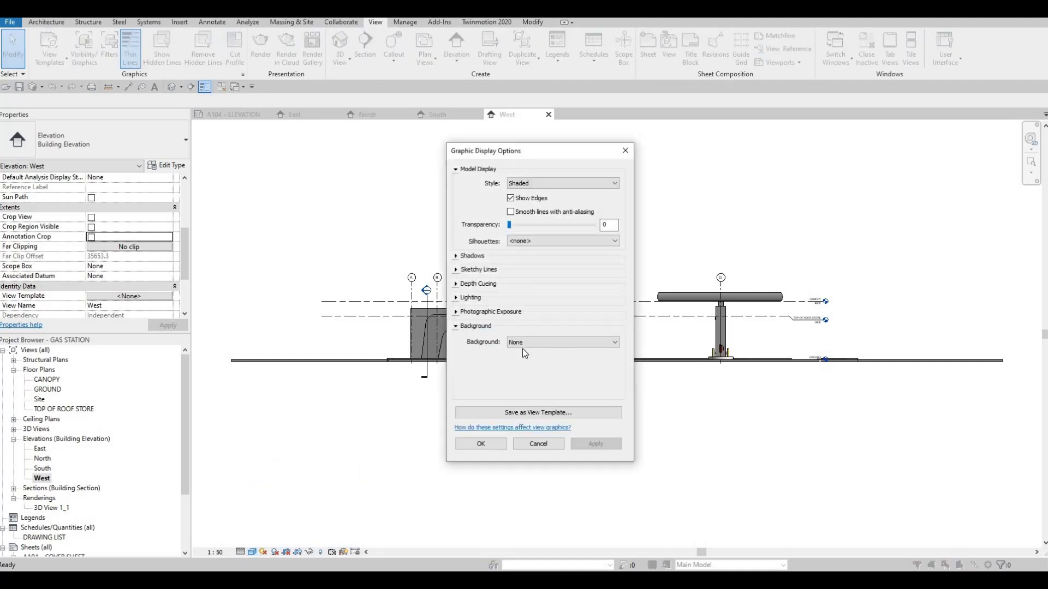
pyautogui.click(562, 342)
pyautogui.click(532, 364)
pyautogui.click(595, 444)
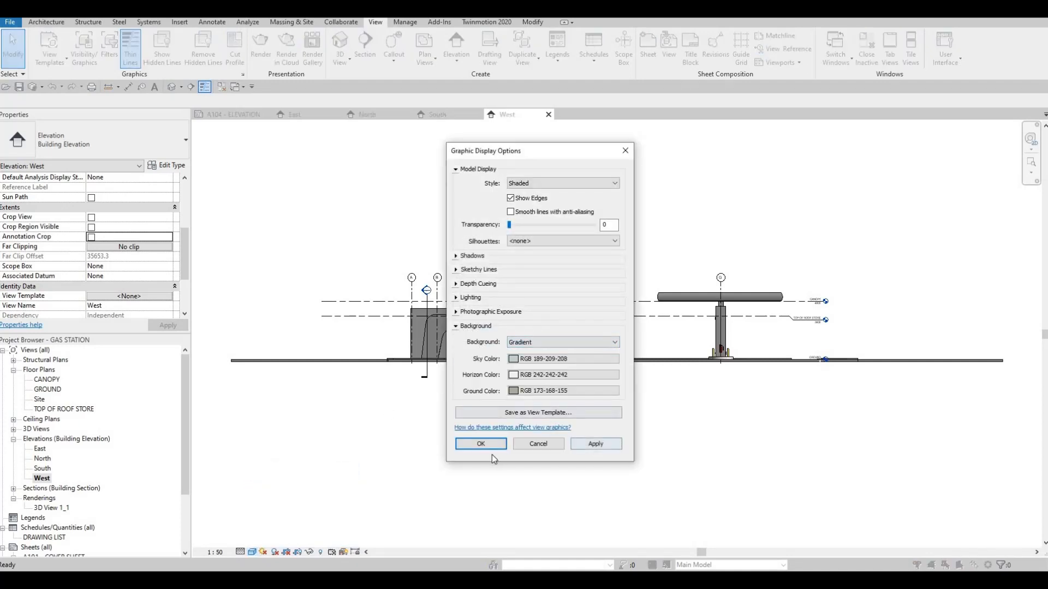
pyautogui.press('Return')
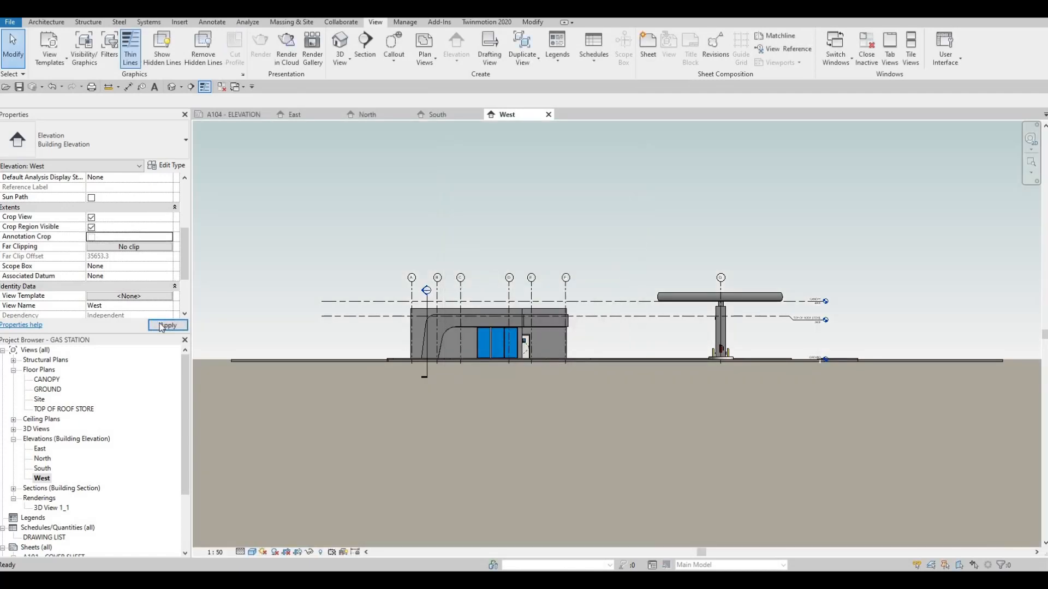
# - Enable Crop View, Crop Region Visible and Annotation Crop for the West elevation and narrow its crop around the store, canopy and level markers
pyautogui.scroll(-4, 299, 331)
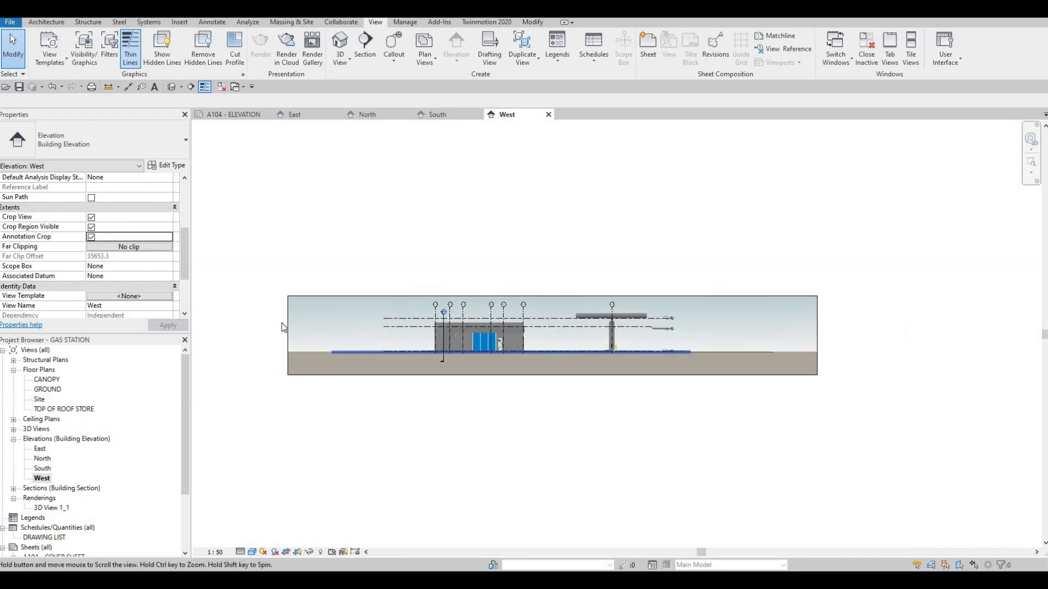
pyautogui.click(286, 334)
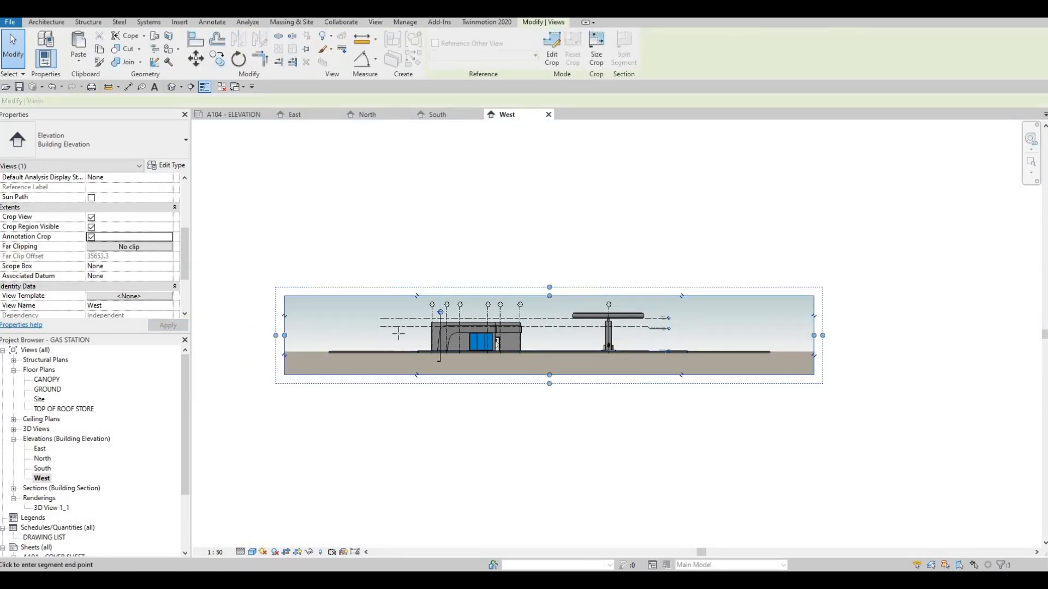
pyautogui.moveTo(407, 334); pyautogui.dragTo(407, 335)
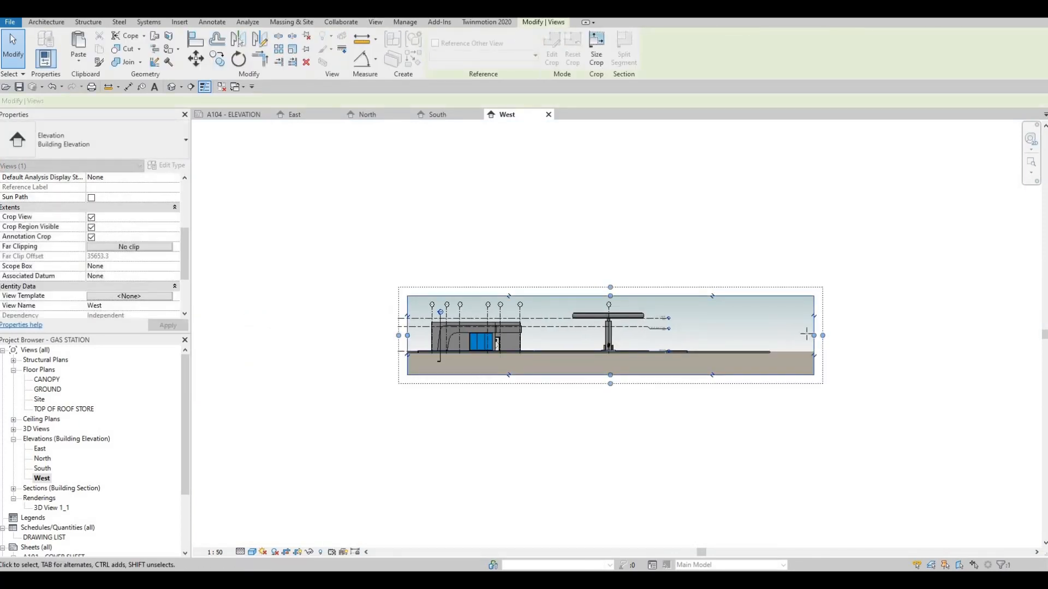
pyautogui.moveTo(693, 333); pyautogui.dragTo(694, 334)
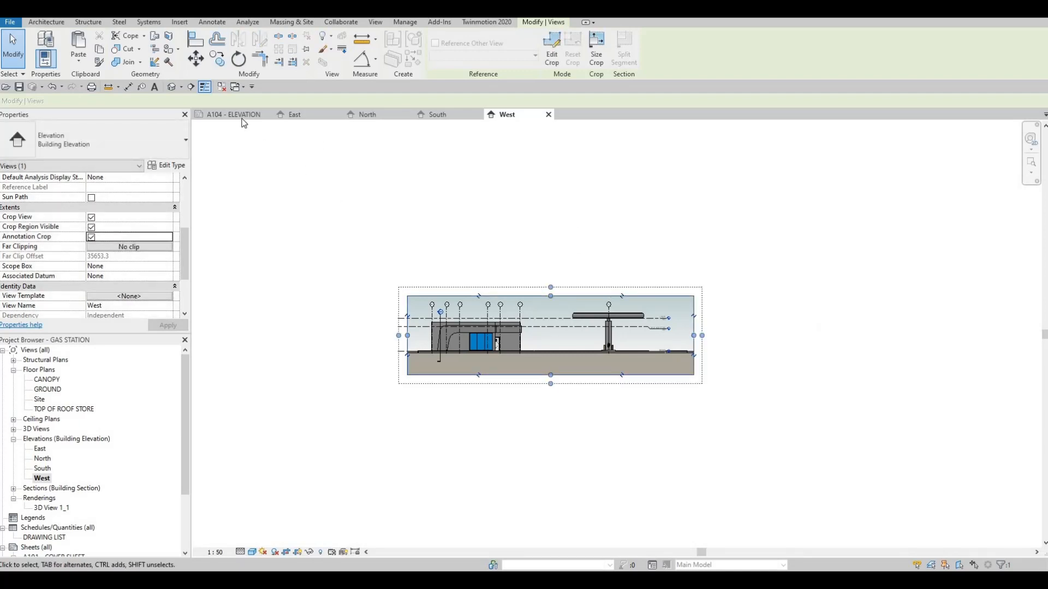
# - Return to sheet A104 and shift the East elevation viewport slightly up and left within the upper part of the border
pyautogui.hotkey('ctrl', 'Tab')
pyautogui.press('Escape')
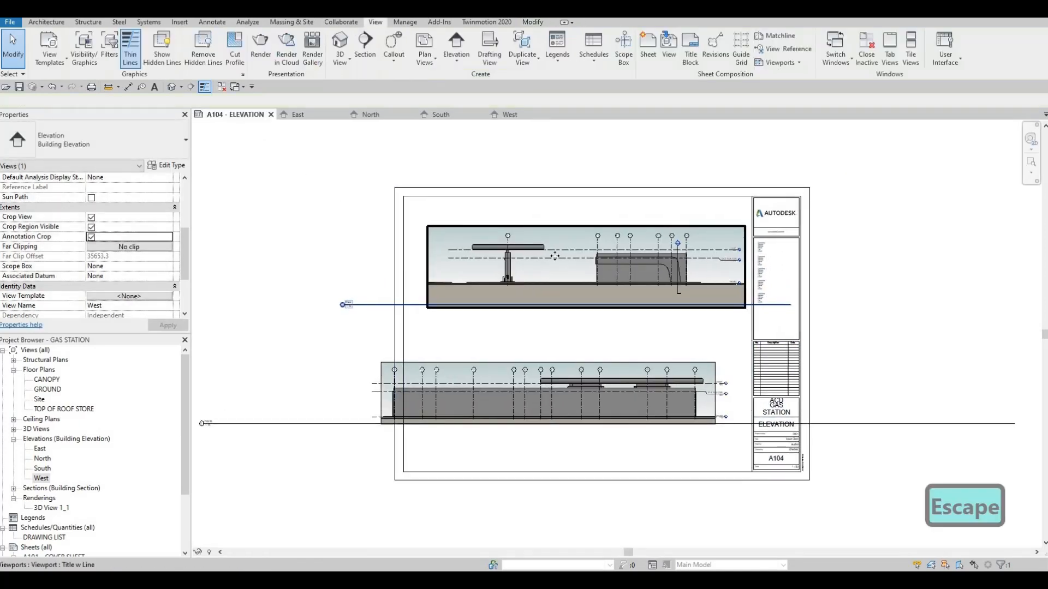
pyautogui.click(553, 254)
pyautogui.moveTo(401, 295); pyautogui.dragTo(393, 286)
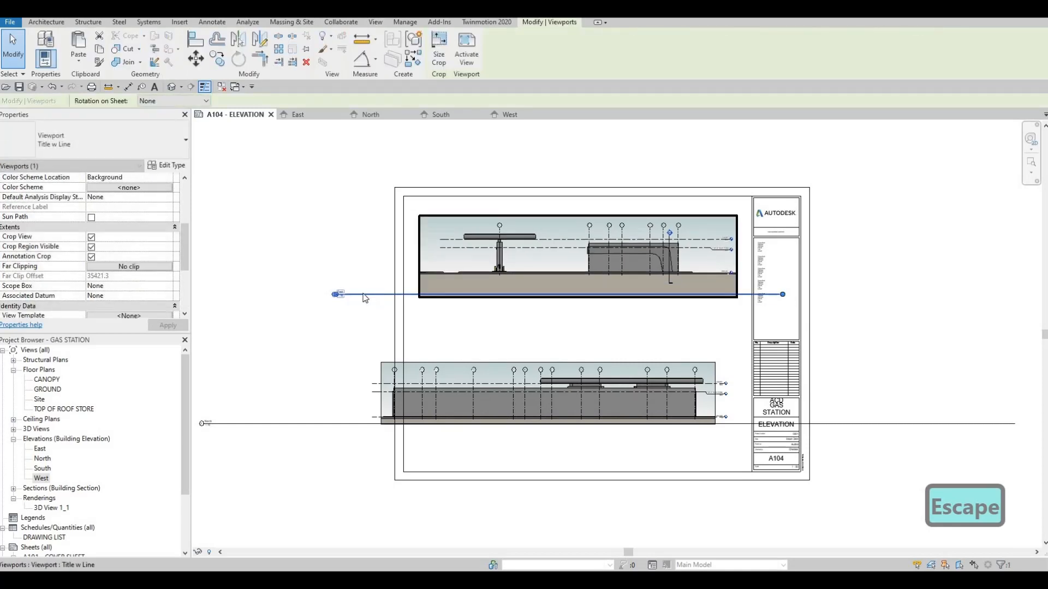
# - Move the East view title just below its viewport near the left edge and shorten its title line to the text
pyautogui.press('Escape')
pyautogui.click(367, 303)
pyautogui.moveTo(452, 316)
pyautogui.mouseDown()
pyautogui.moveTo(460, 306)
pyautogui.moveTo(448, 310)
pyautogui.mouseUp()
pyautogui.moveTo(561, 264); pyautogui.dragTo(556, 266)
pyautogui.press('Escape')
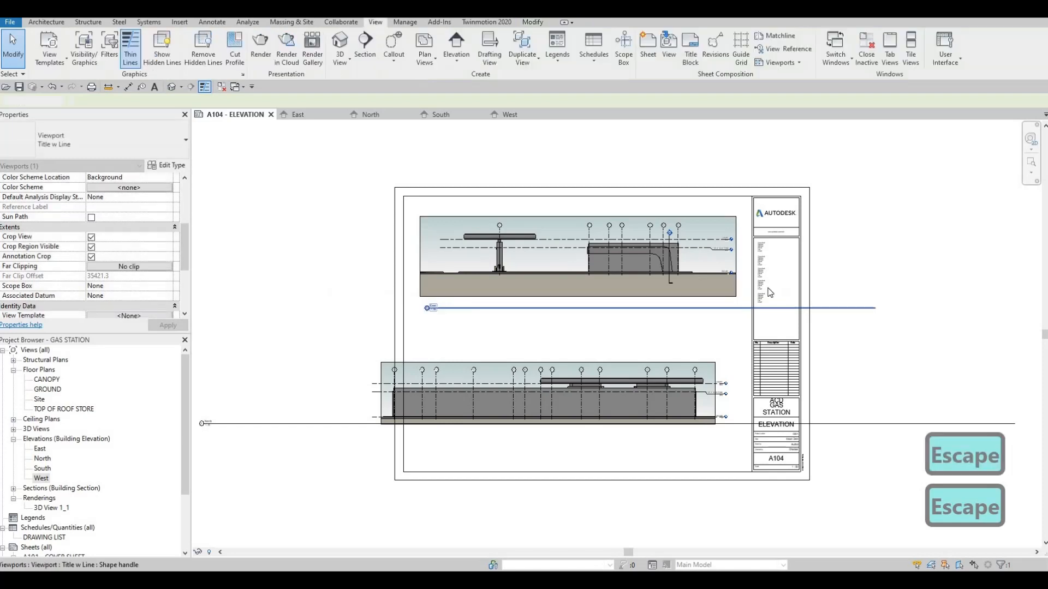
pyautogui.click(471, 312)
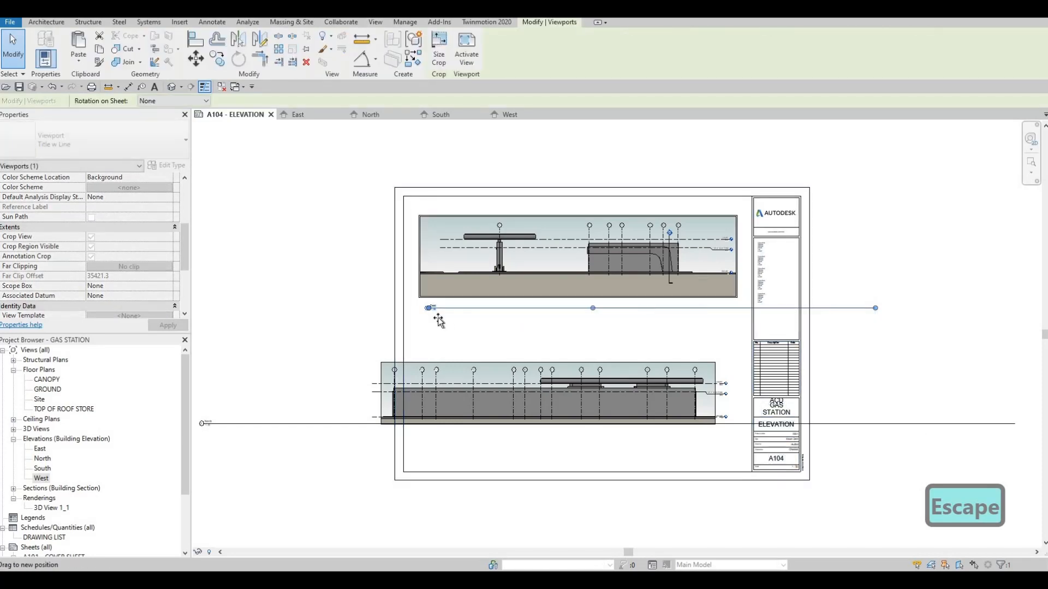
pyautogui.press('Escape')
# - Move the North elevation viewport right and slightly up so its left side sits inside the sheet border
pyautogui.moveTo(508, 288); pyautogui.dragTo(541, 211, button='middle')
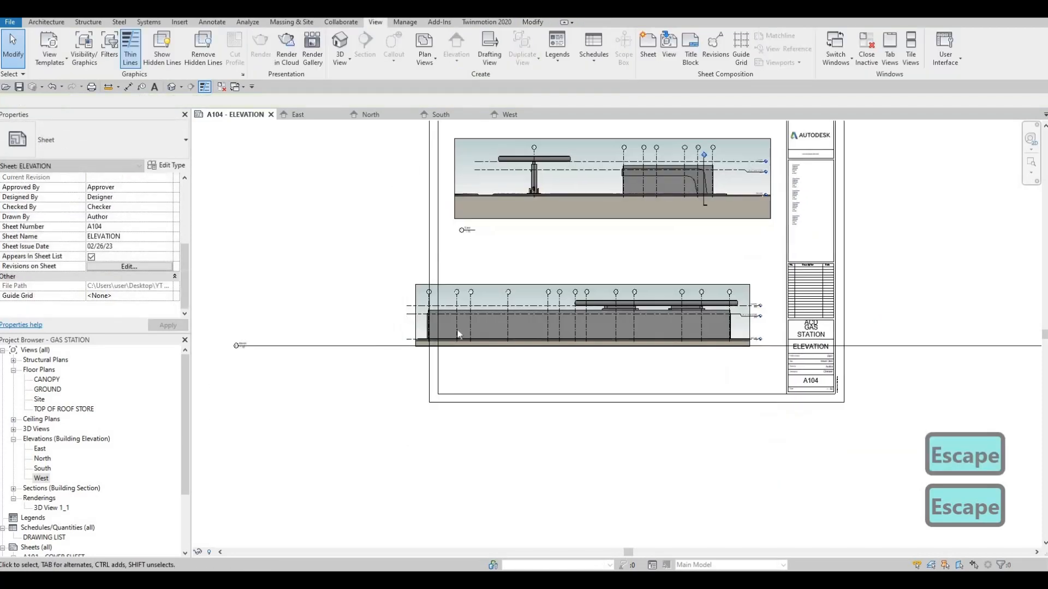
pyautogui.click(555, 319)
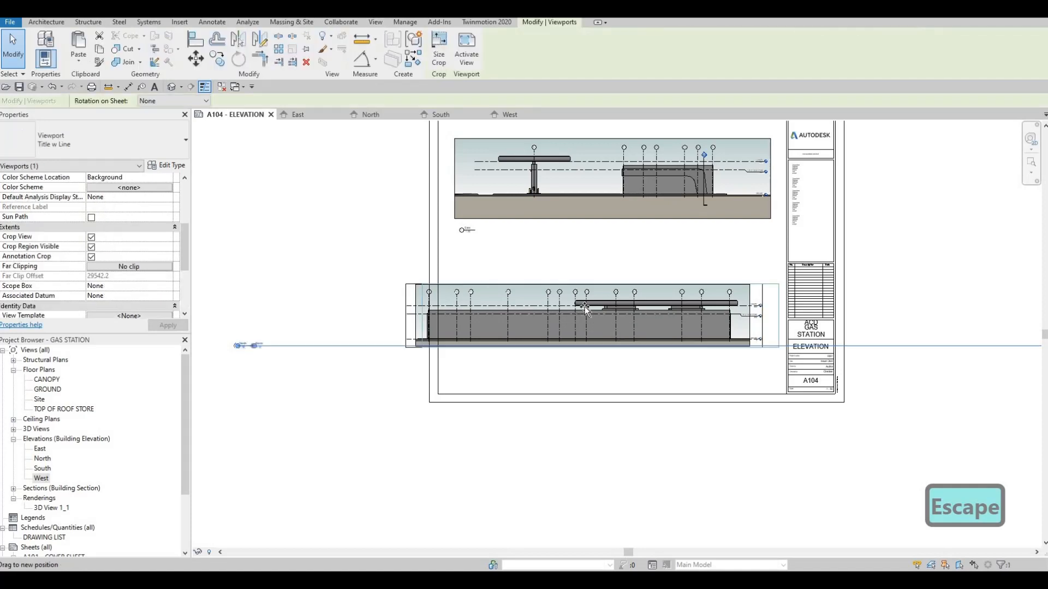
pyautogui.moveTo(585, 309); pyautogui.dragTo(618, 298)
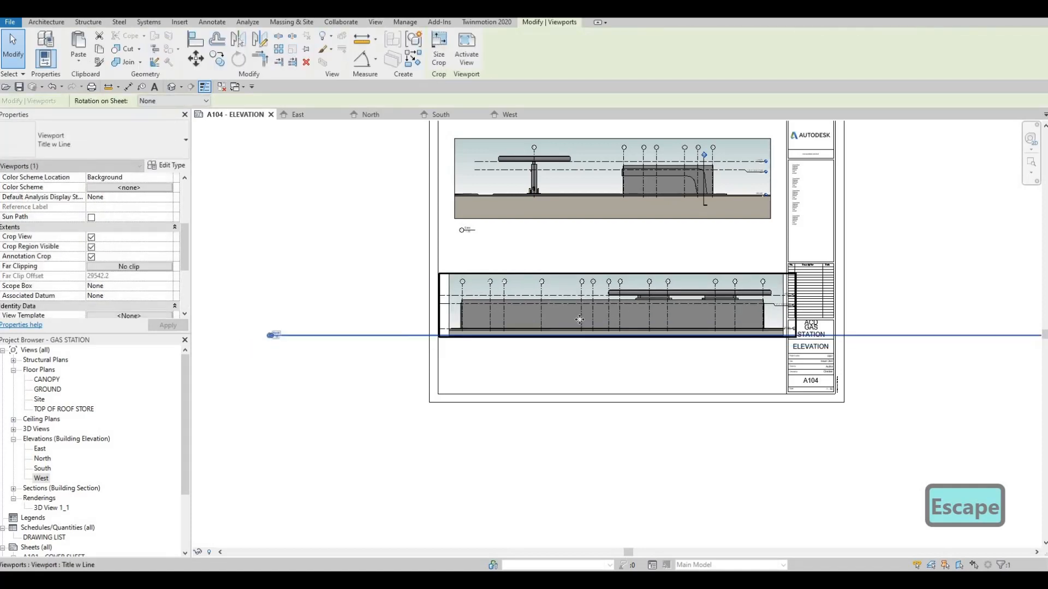
# - In the North elevation, pull the left and right crop edges closer to the building, then go back to sheet A104
pyautogui.click(370, 114)
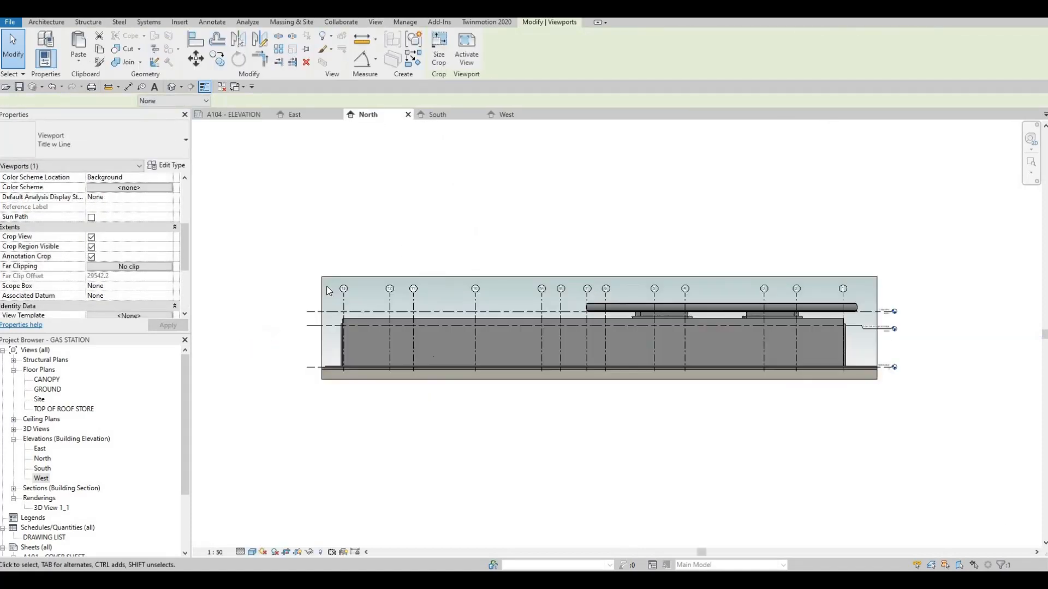
pyautogui.click(320, 329)
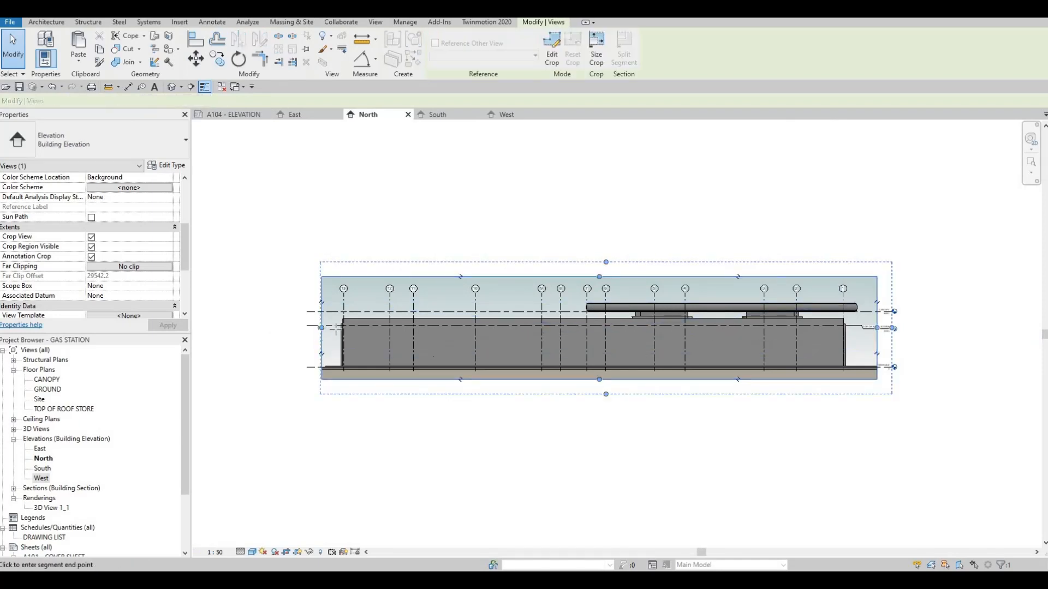
pyautogui.moveTo(321, 327); pyautogui.dragTo(335, 327)
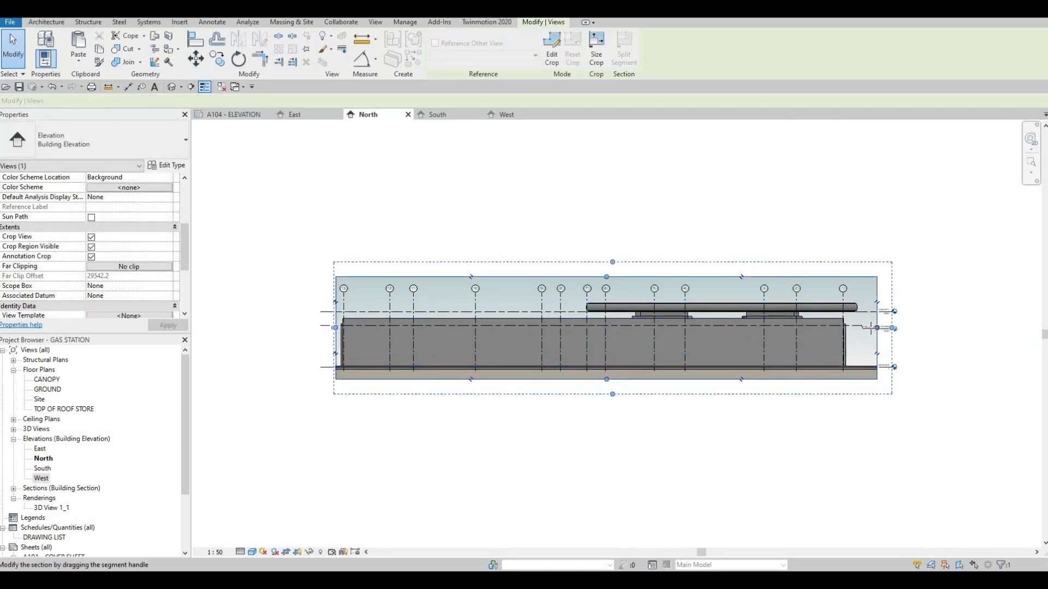
pyautogui.moveTo(872, 328); pyautogui.dragTo(865, 328)
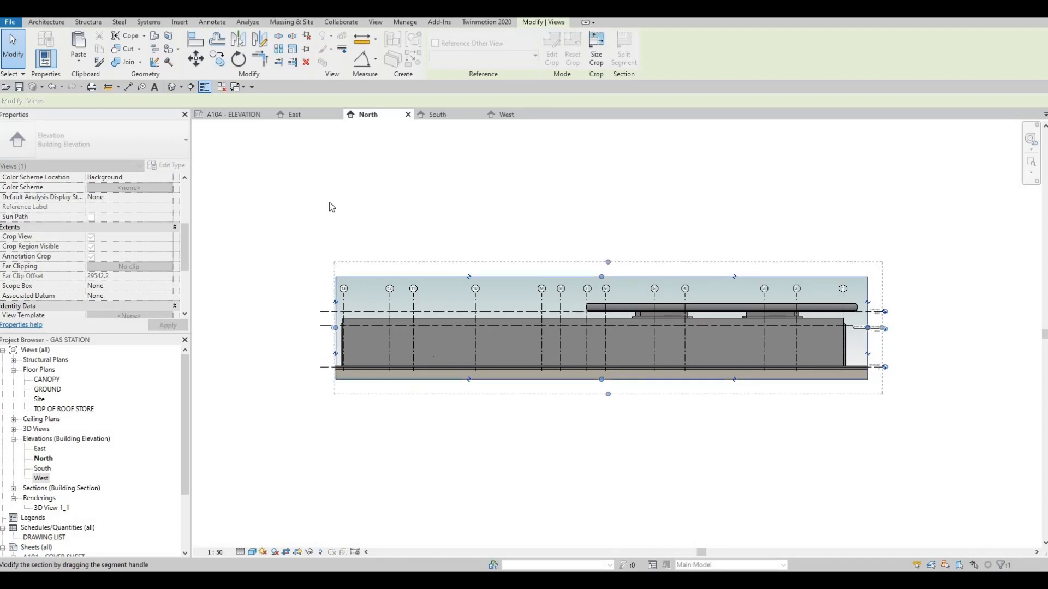
pyautogui.hotkey('ctrl', 'Tab')
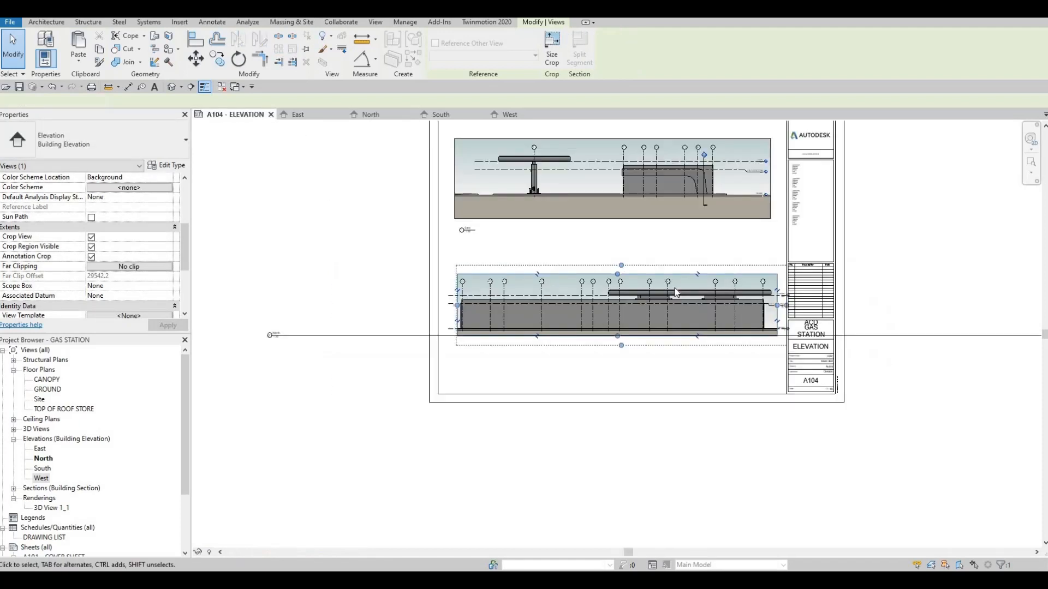
# - Nudge the North viewport left until it clears the title block on sheet A104
pyautogui.click(671, 288)
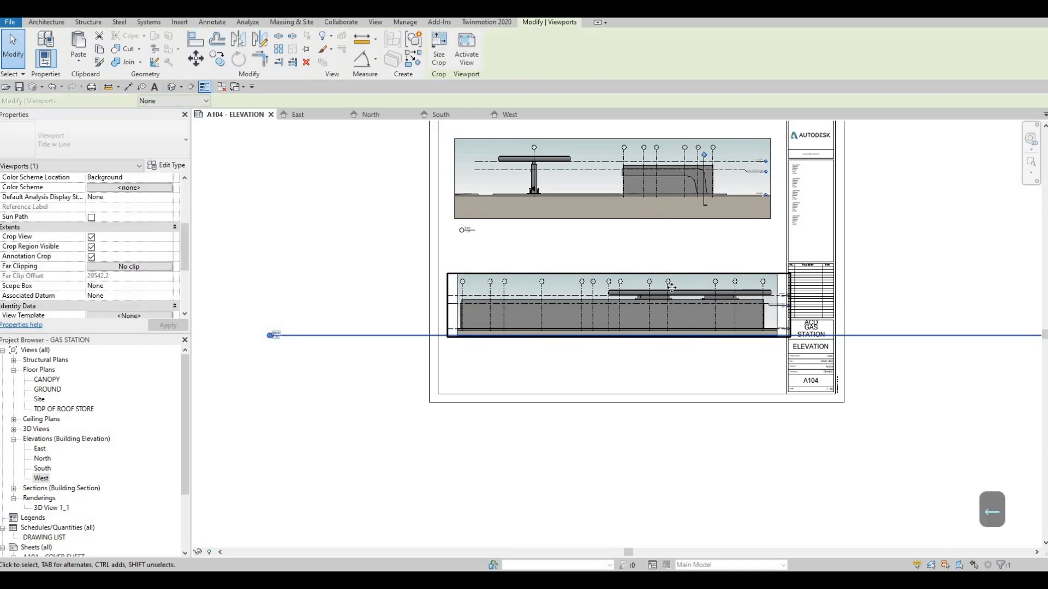
pyautogui.press('Left')
pyautogui.press('Left')
pyautogui.press('Left')
pyautogui.press('Left')
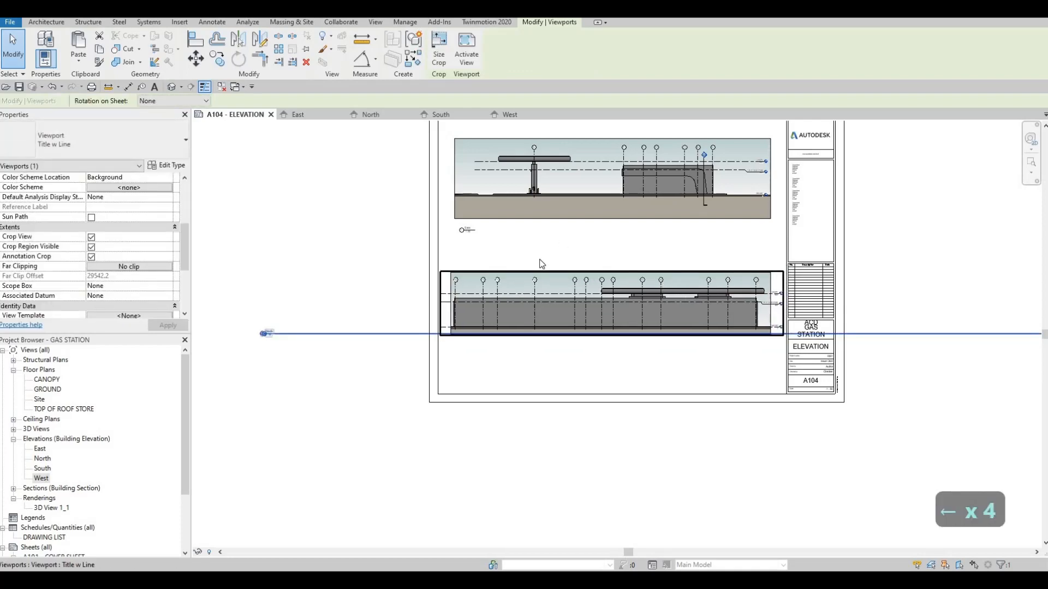
# - Move the North view title below its viewport, aligned with the East title, and shorten its title line to the text
pyautogui.press('Escape')
pyautogui.press('Escape')
pyautogui.moveTo(342, 336); pyautogui.dragTo(542, 351)
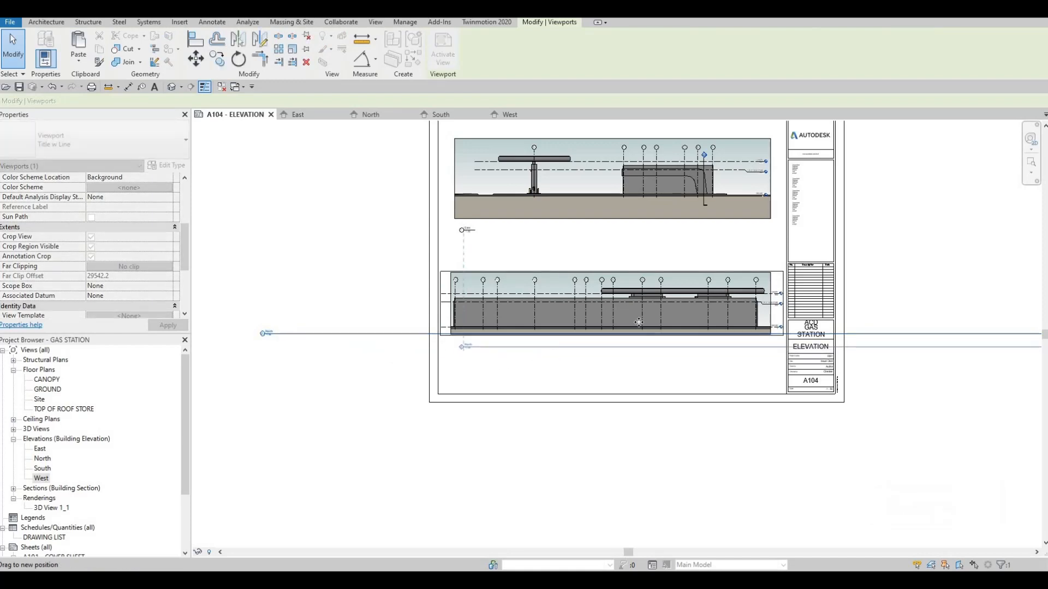
pyautogui.press('Escape')
pyautogui.click(514, 316)
pyautogui.moveTo(742, 306); pyautogui.dragTo(574, 269, button='middle')
pyautogui.scroll(-3, 928, 324)
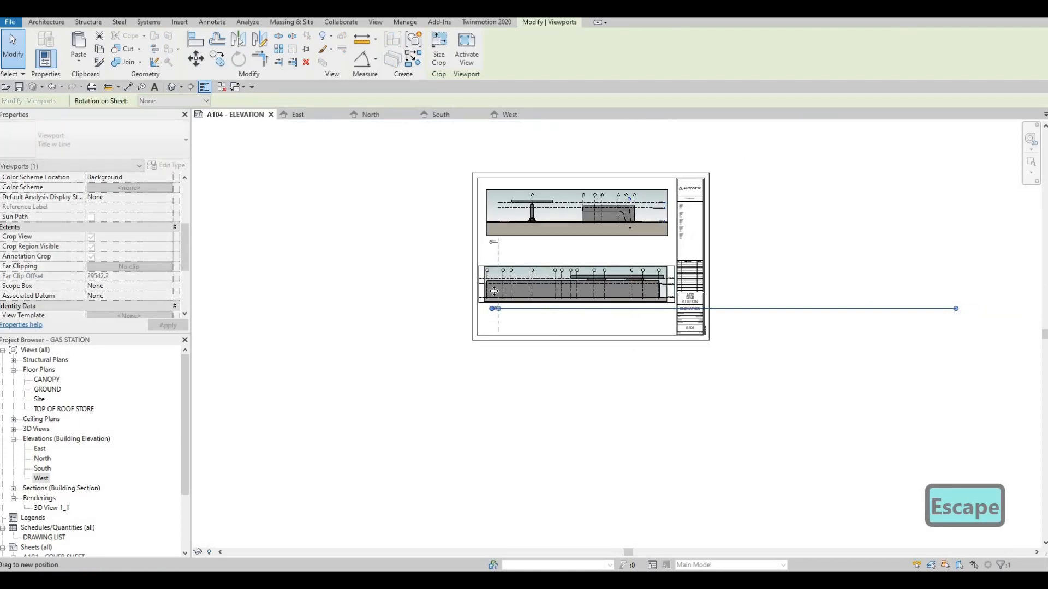
pyautogui.scroll(6, 495, 300)
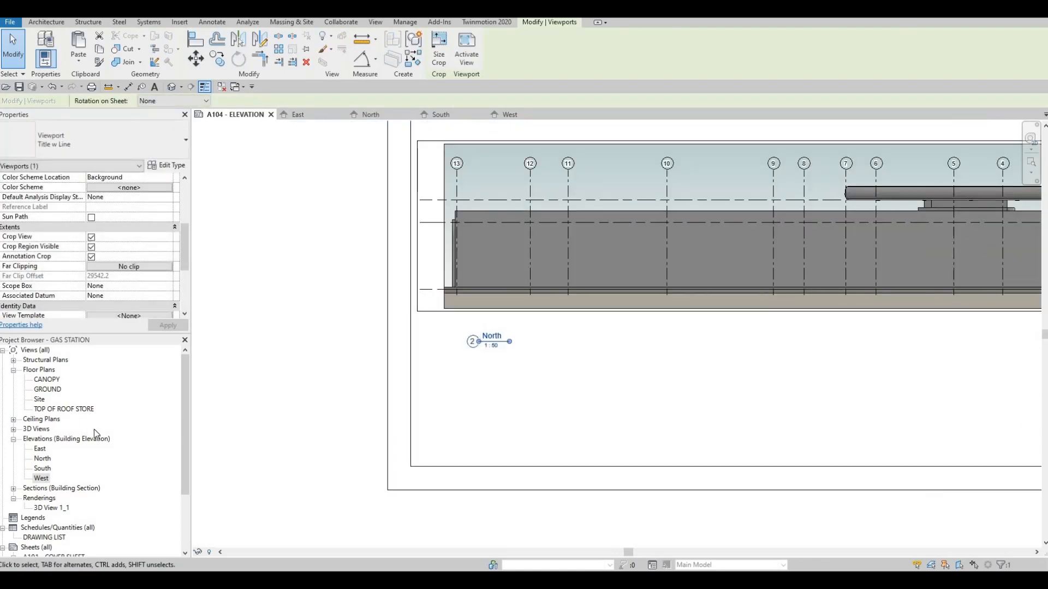
# - Place the South elevation in the upper half of sheet A105 and the West elevation below it
pyautogui.scroll(-3, 94, 469)
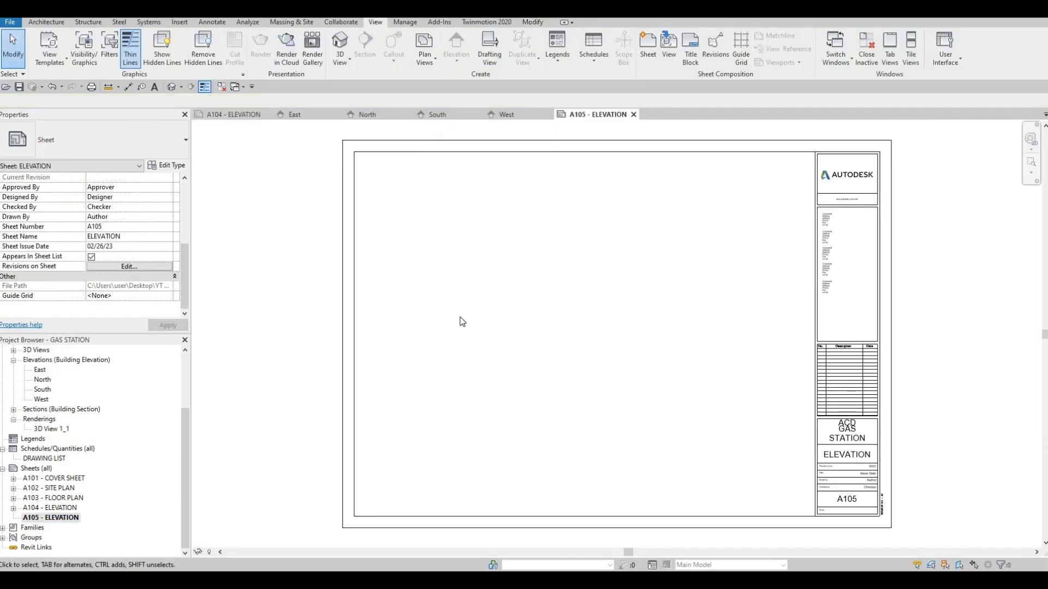
pyautogui.scroll(1, 46, 427)
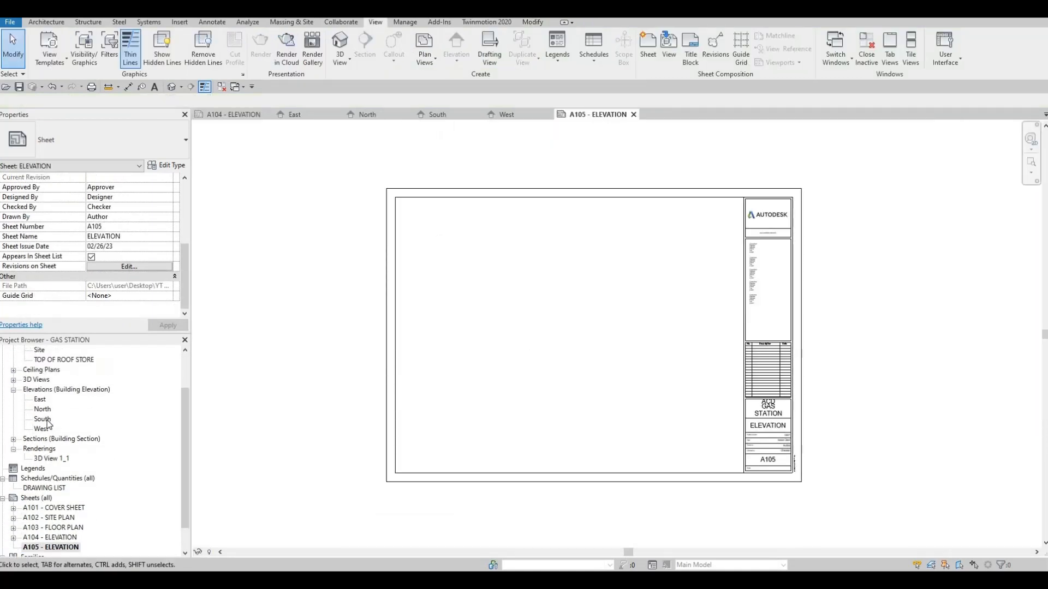
pyautogui.click(43, 418)
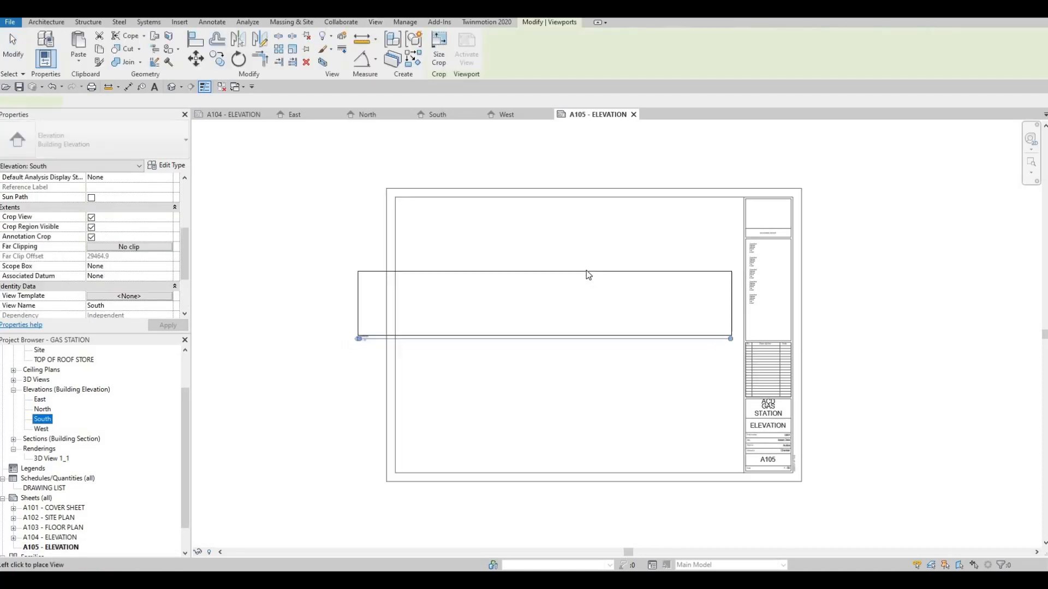
pyautogui.click(573, 271)
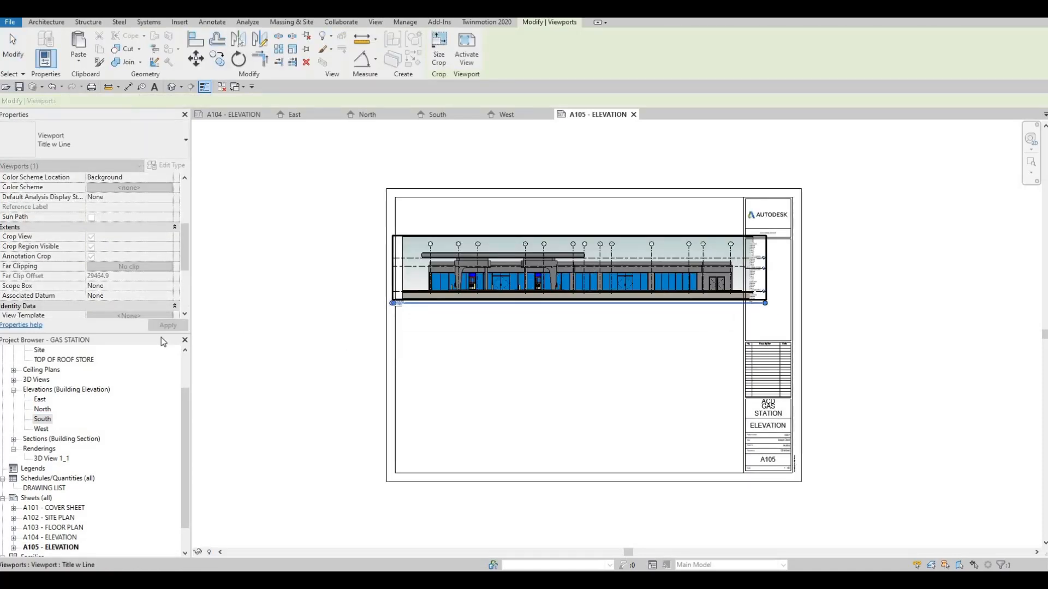
pyautogui.click(41, 429)
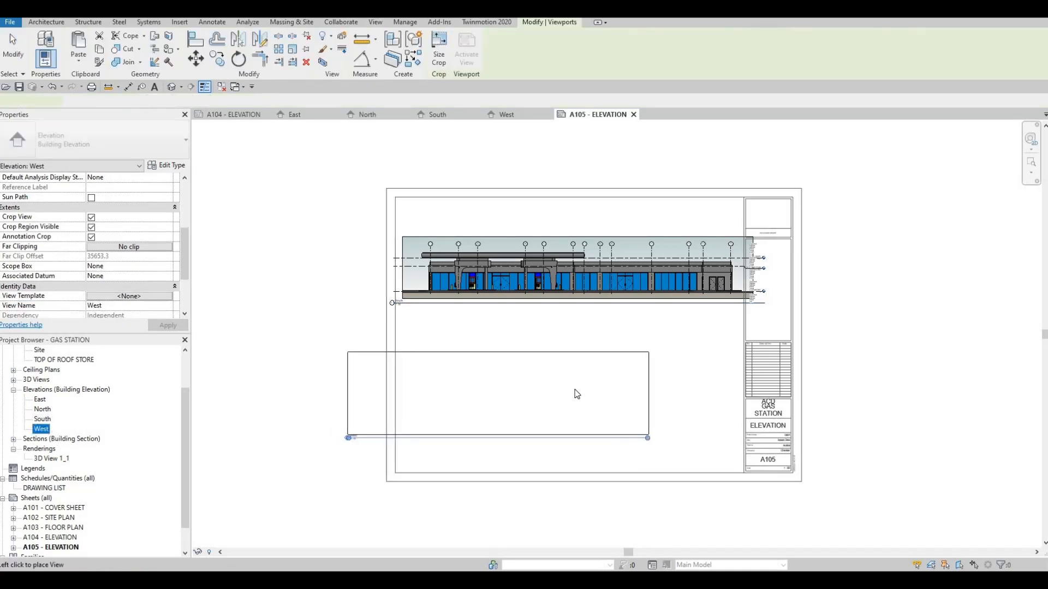
pyautogui.click(576, 392)
pyautogui.press('Escape')
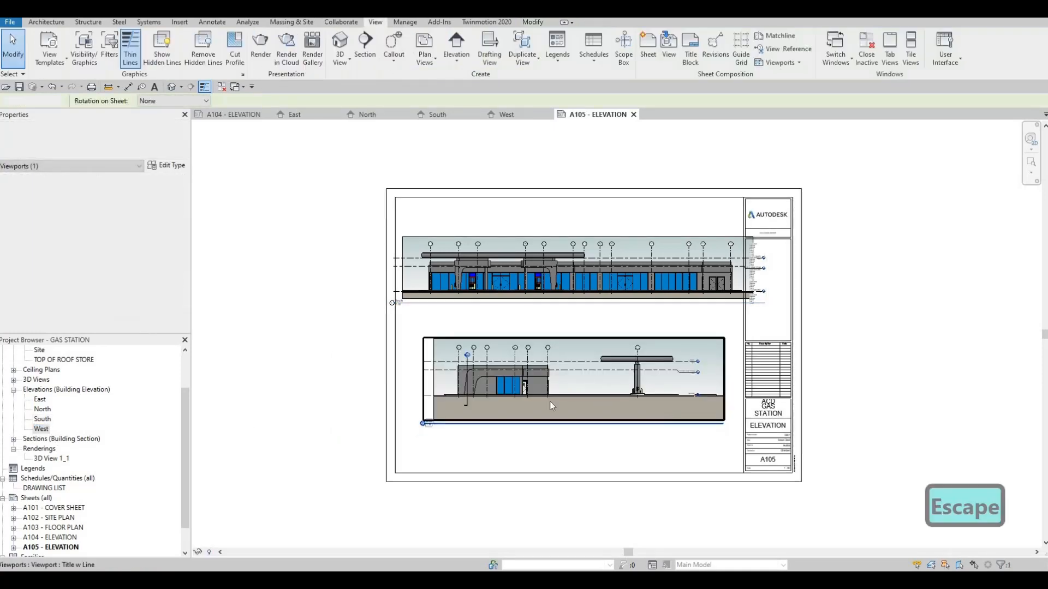
pyautogui.press('Escape')
# - Position the West view title below its viewport near the left edge and shorten its title line to the text
pyautogui.scroll(3, 440, 427)
pyautogui.moveTo(430, 428); pyautogui.dragTo(469, 444)
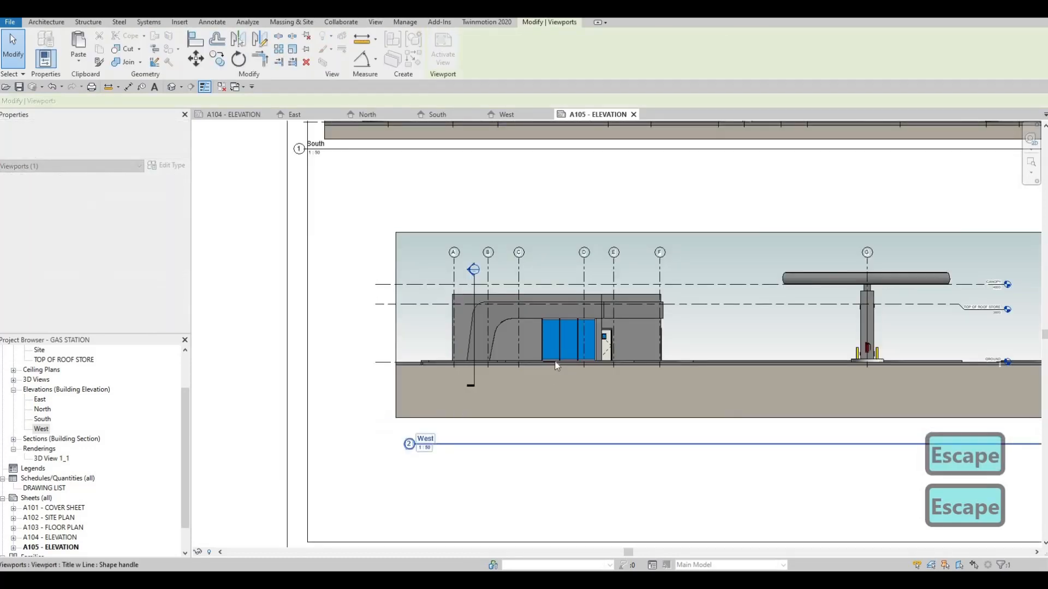
pyautogui.press('Escape')
pyautogui.click(460, 414)
pyautogui.scroll(-2, 460, 412)
pyautogui.moveTo(882, 432); pyautogui.dragTo(446, 443)
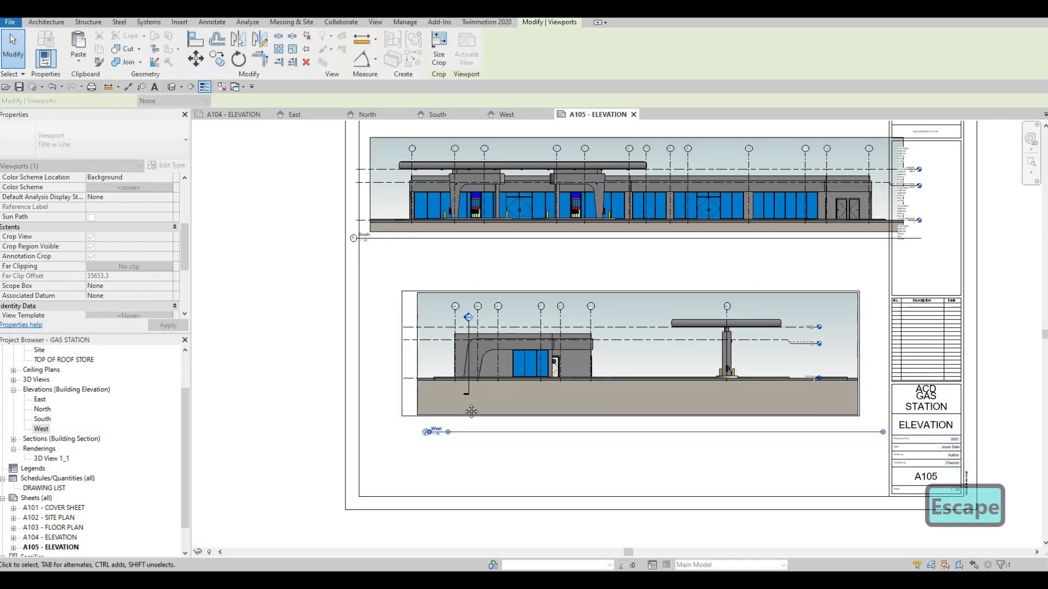
pyautogui.press('Escape')
# - In the South elevation, narrow the crop on both sides toward the canopy end and the last grid line
pyautogui.moveTo(387, 324); pyautogui.dragTo(367, 409, button='middle')
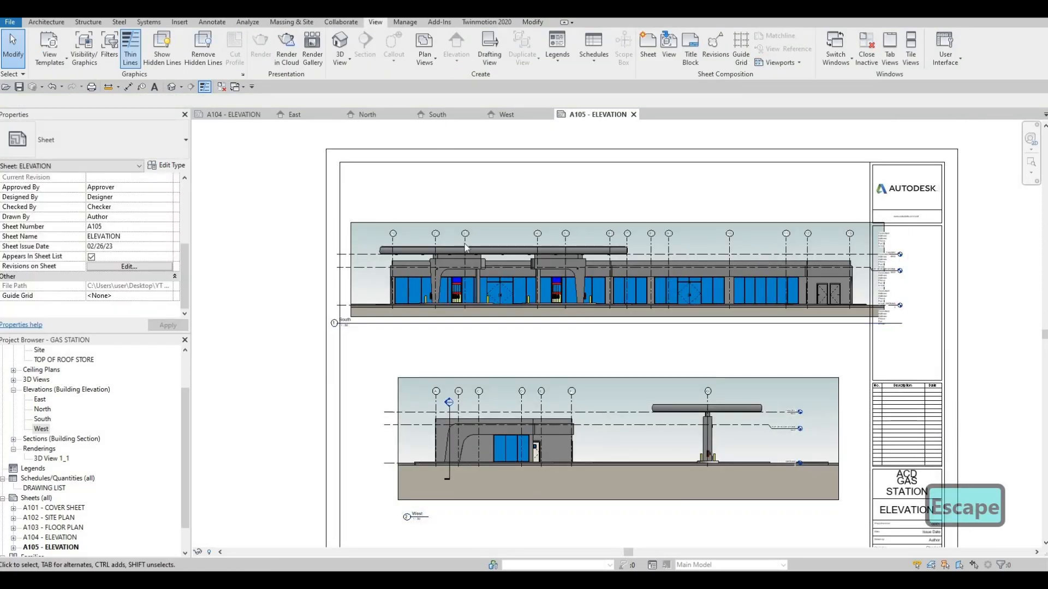
pyautogui.click(437, 115)
pyautogui.scroll(4, 527, 340)
pyautogui.click(524, 350)
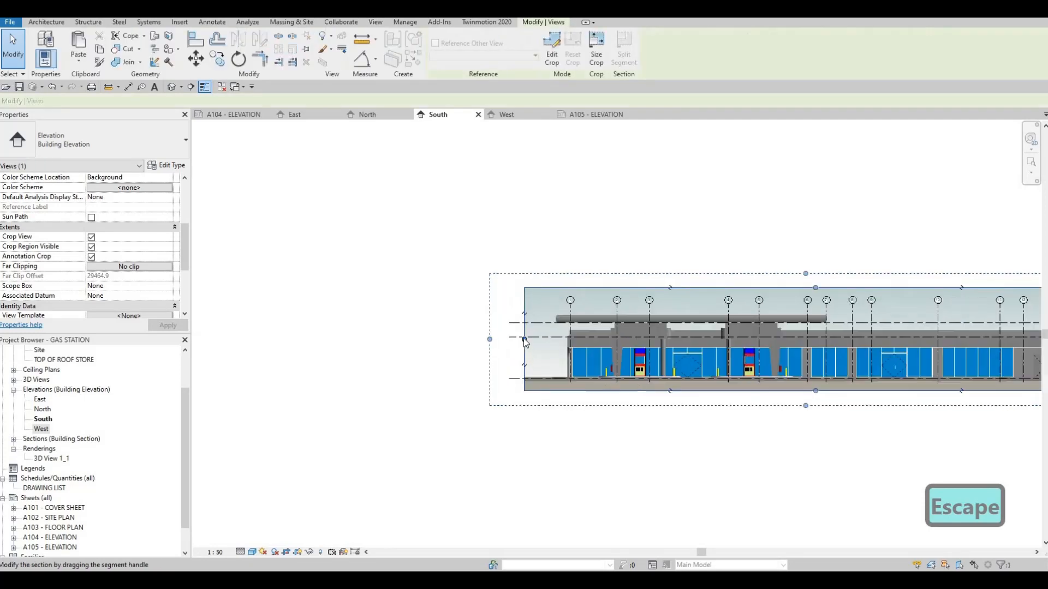
pyautogui.scroll(2, 526, 342)
pyautogui.moveTo(522, 338); pyautogui.dragTo(556, 338)
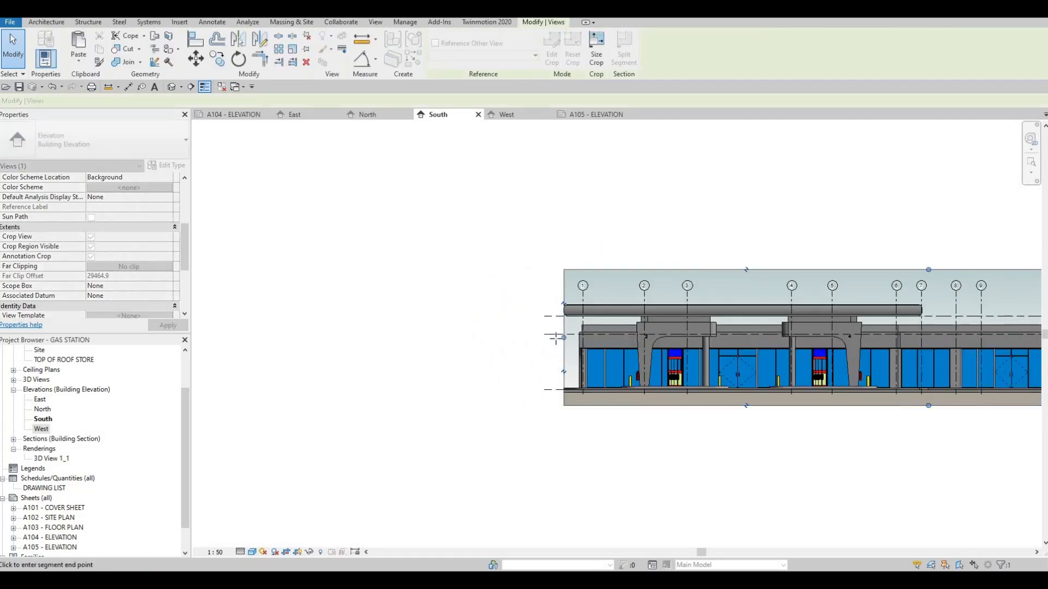
pyautogui.scroll(-3, 673, 369)
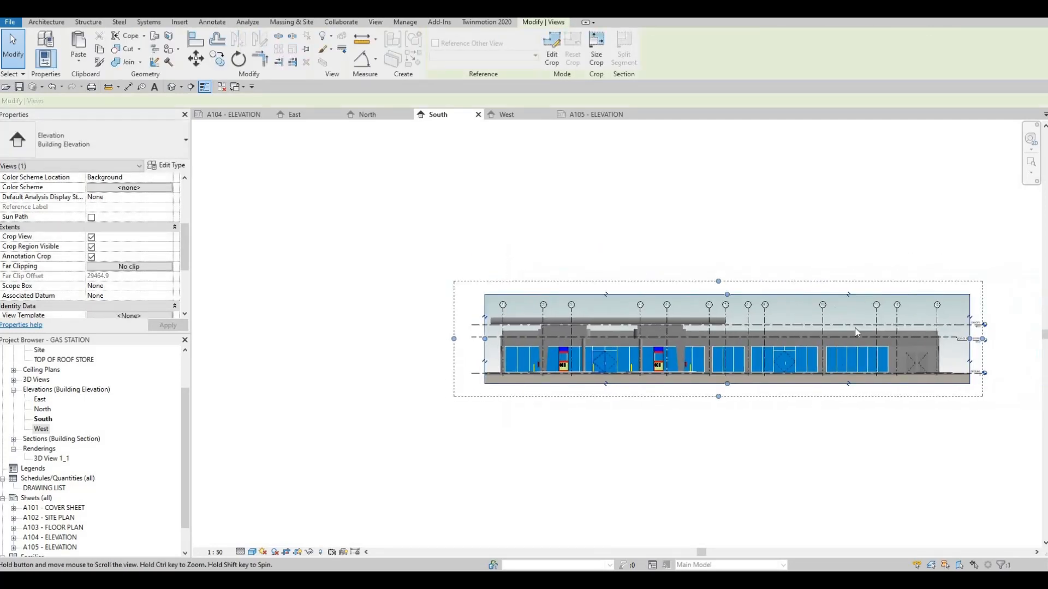
pyautogui.scroll(4, 862, 343)
pyautogui.scroll(1, 861, 343)
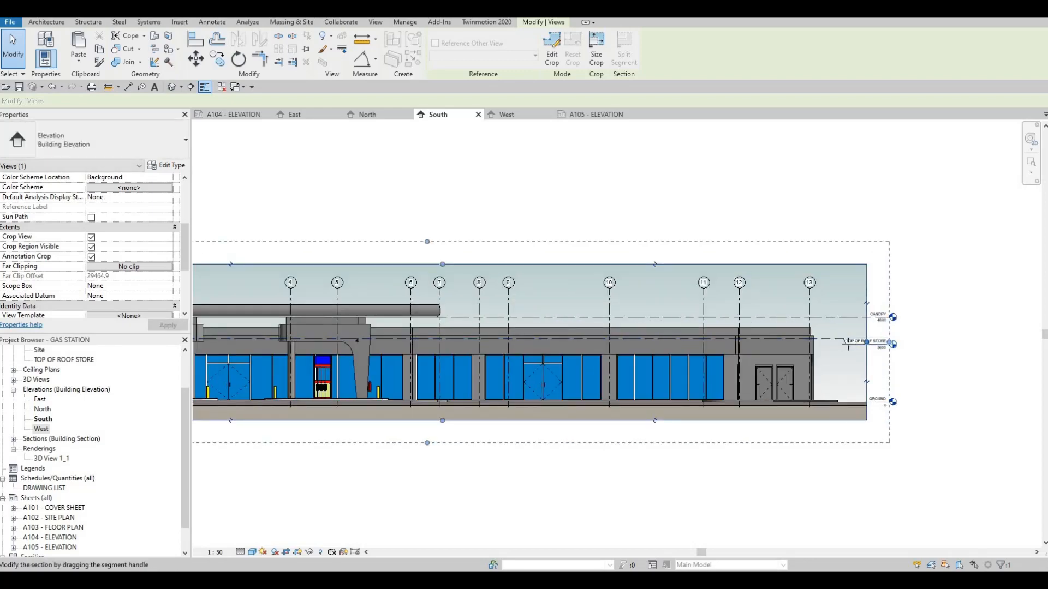
pyautogui.moveTo(867, 343); pyautogui.dragTo(848, 342)
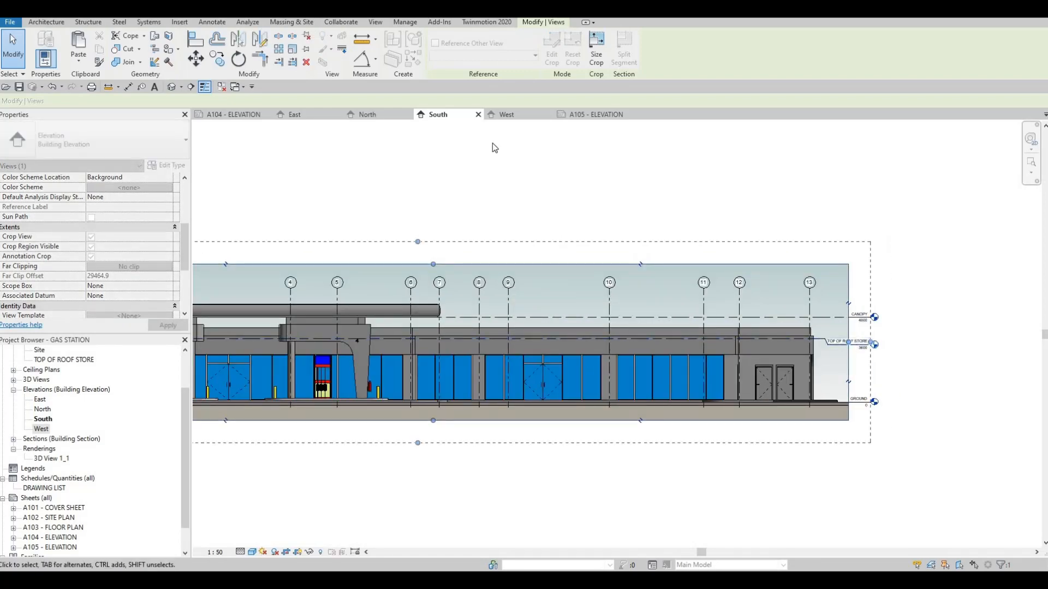
pyautogui.press('Escape')
# - Return to sheet A105 and move the South viewport left and slightly up, away from the title block
pyautogui.click(580, 117)
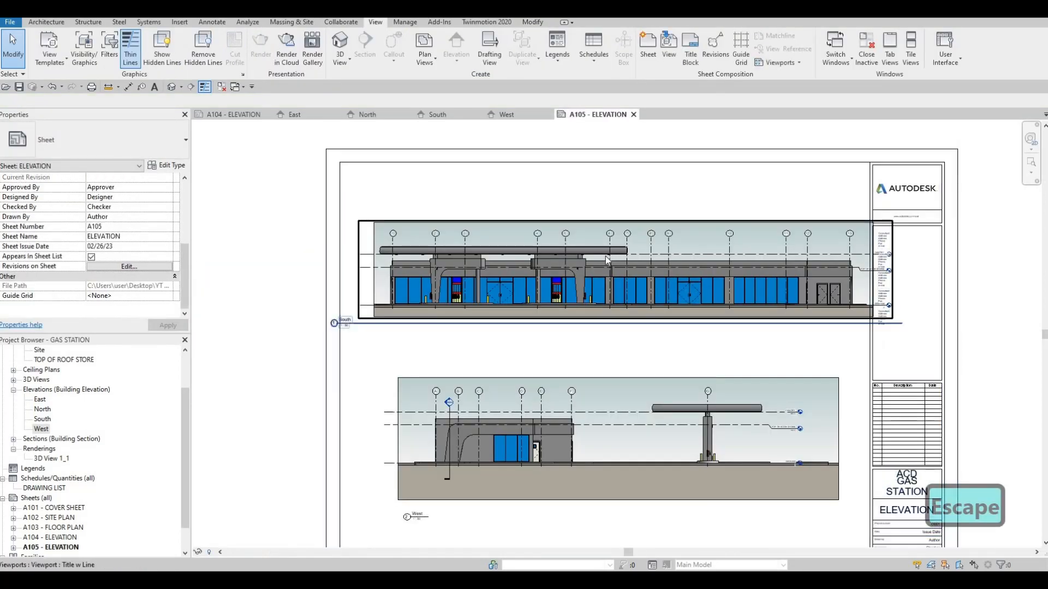
pyautogui.click(597, 254)
pyautogui.moveTo(583, 249)
pyautogui.mouseDown()
pyautogui.moveTo(568, 246)
pyautogui.moveTo(581, 252)
pyautogui.mouseUp()
pyautogui.press('Escape')
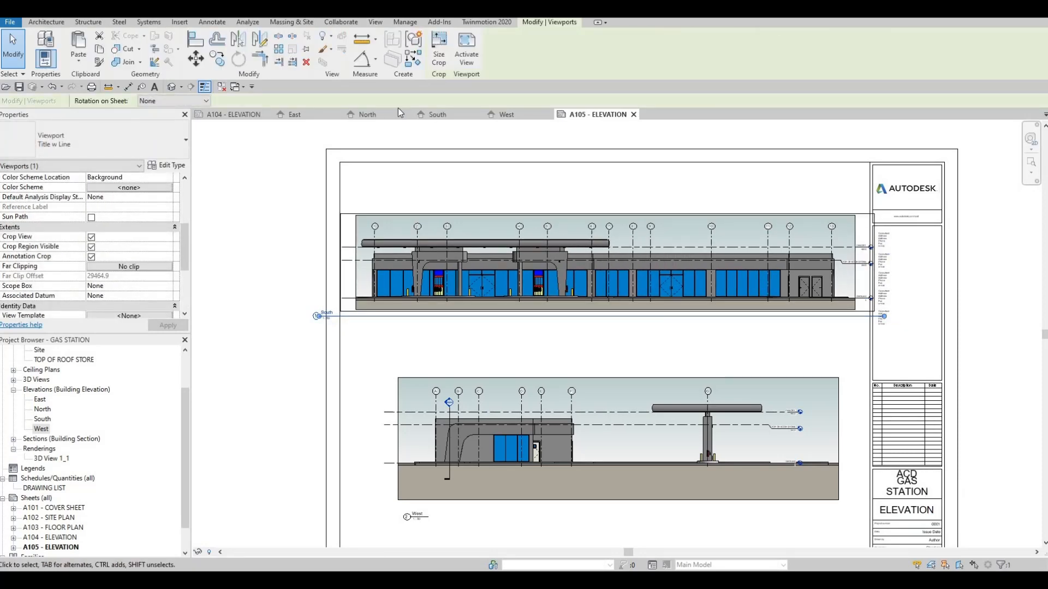
# - In the South elevation, tighten the crop further toward the building at both ends
pyautogui.click(428, 113)
pyautogui.scroll(-1, 443, 287)
pyautogui.moveTo(443, 286); pyautogui.dragTo(628, 300, button='middle')
pyautogui.click(428, 325)
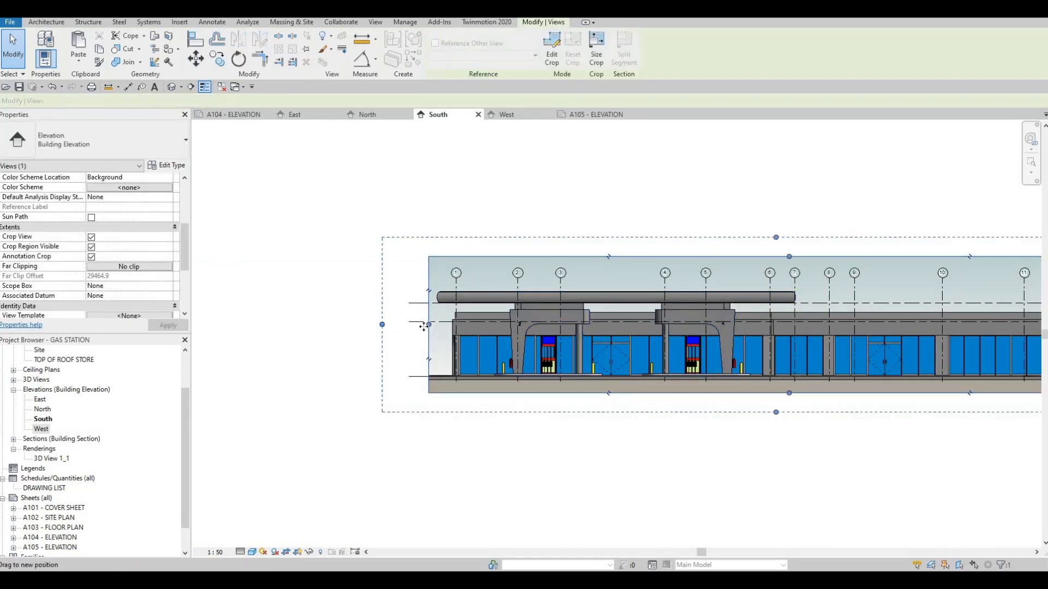
pyautogui.moveTo(428, 325); pyautogui.dragTo(433, 324)
pyautogui.moveTo(994, 291); pyautogui.dragTo(666, 273, button='middle')
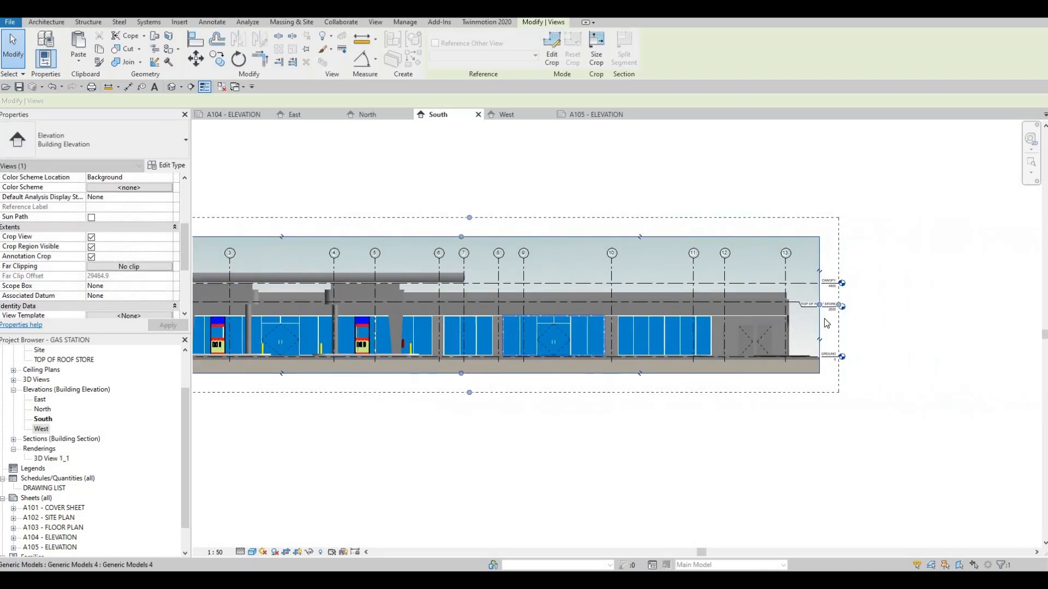
pyautogui.scroll(3, 823, 322)
pyautogui.moveTo(837, 325); pyautogui.dragTo(826, 324)
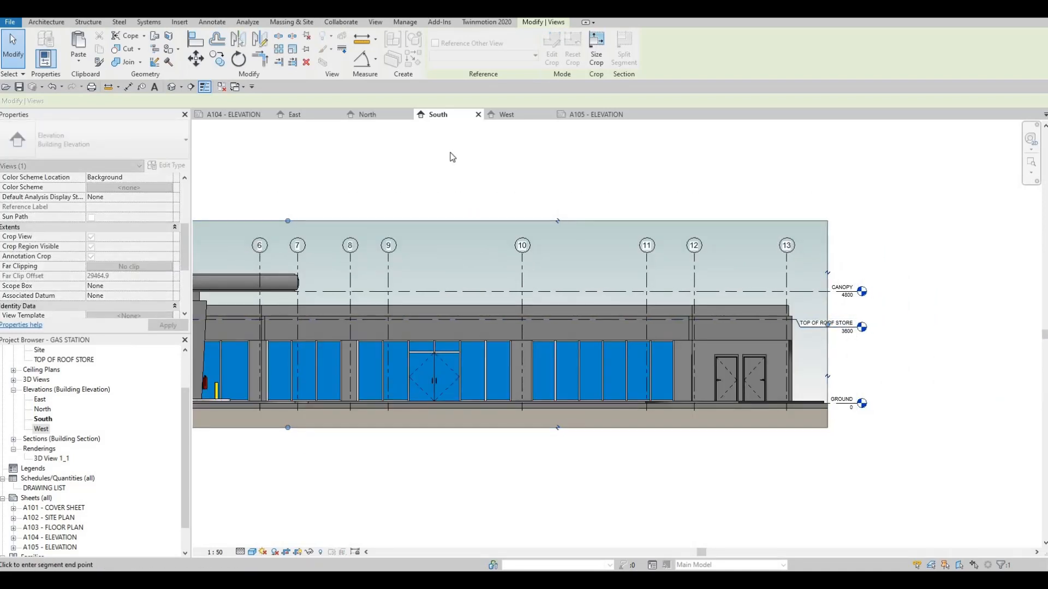
# - Return to sheet A105 and reposition the South viewport within the sheet border, clear of the title block
pyautogui.click(581, 117)
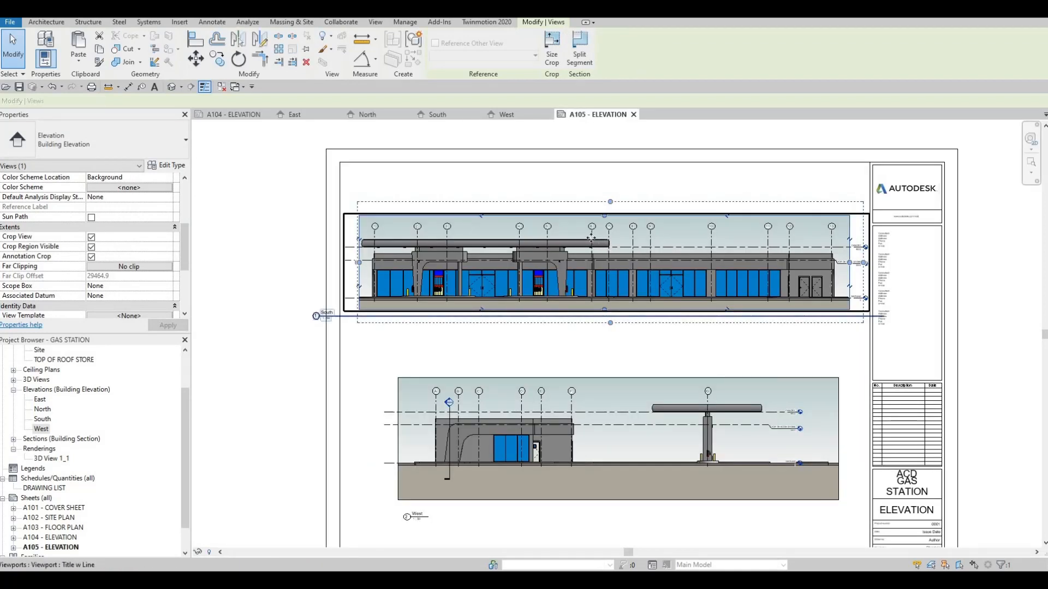
pyautogui.moveTo(605, 246); pyautogui.dragTo(593, 239)
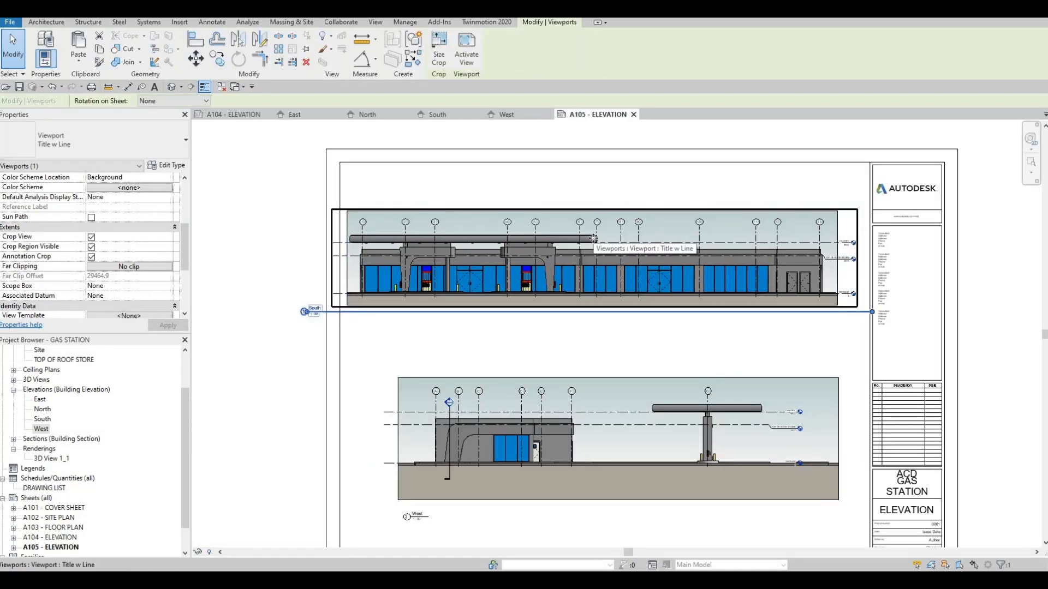
pyautogui.press('Right')
pyautogui.press('Right')
pyautogui.press('Right')
pyautogui.press('Right')
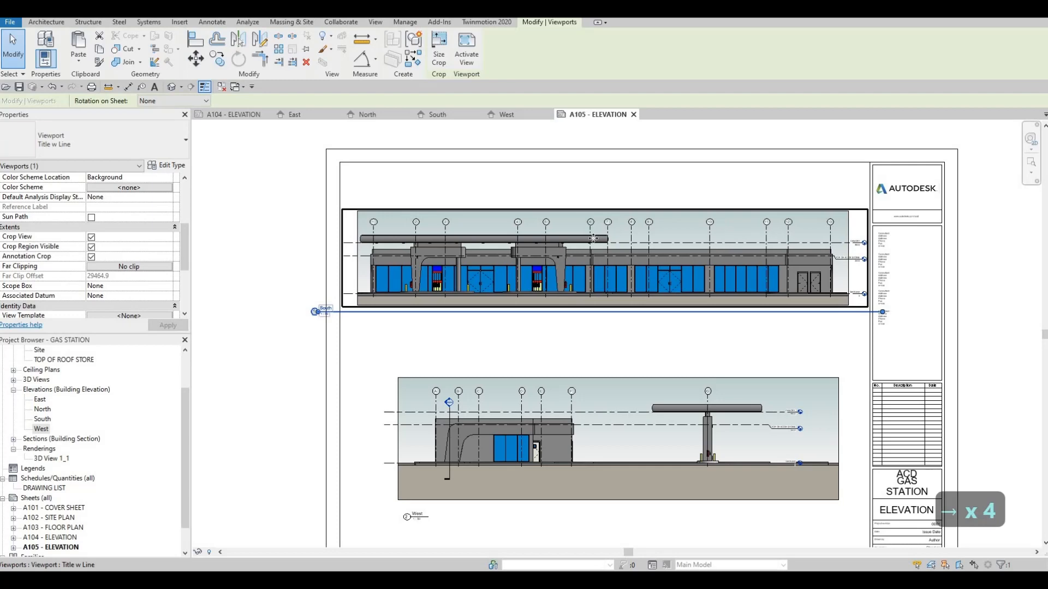
pyautogui.press('Down')
pyautogui.press('Escape')
pyautogui.press('Escape')
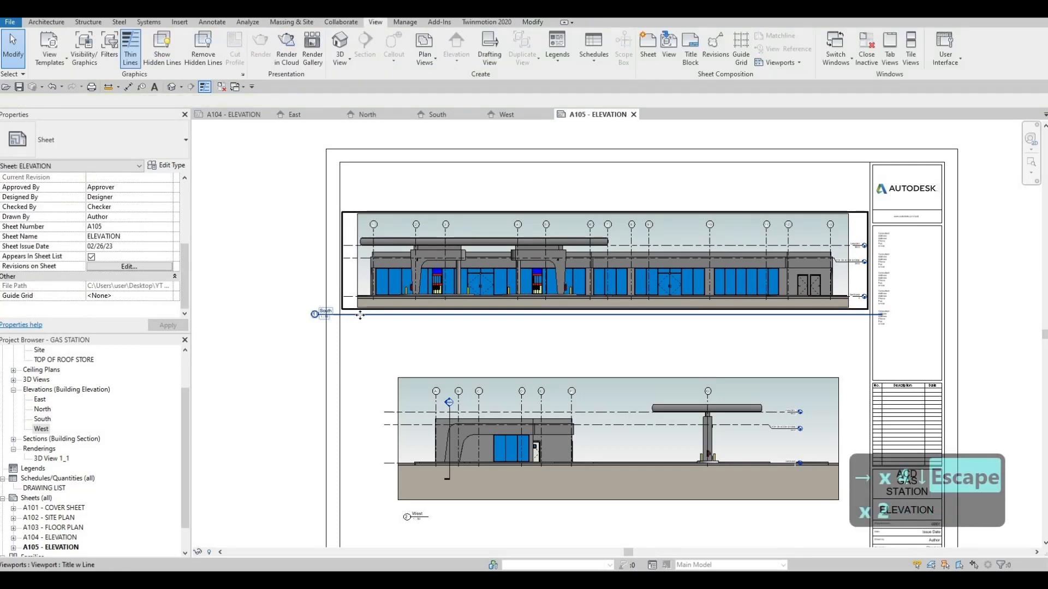
# - Place the South view title below its viewport, aligned with the West title, and shorten its title line to the text
pyautogui.moveTo(360, 315); pyautogui.dragTo(439, 329)
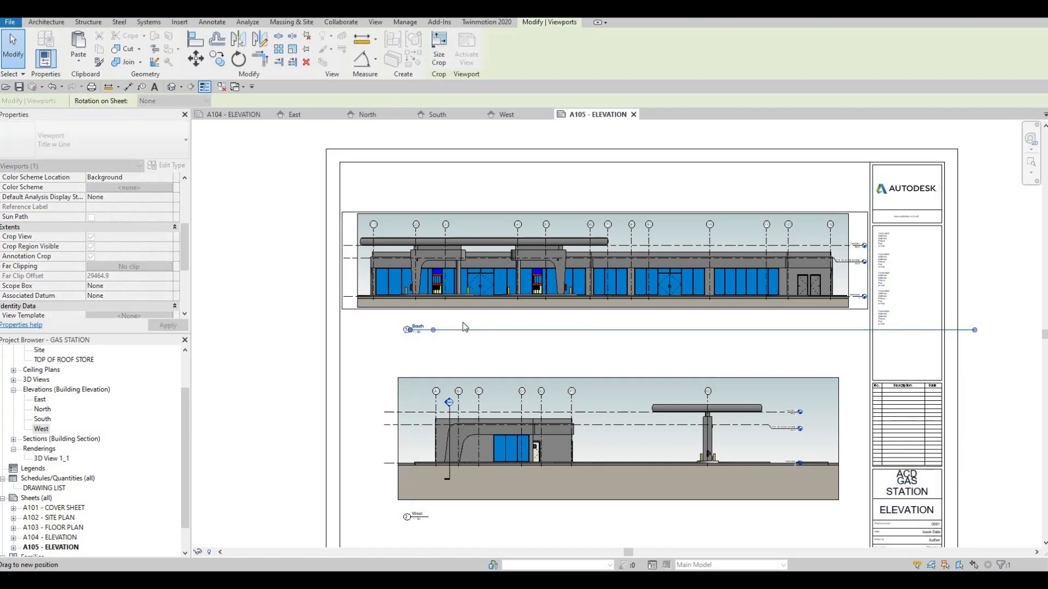
pyautogui.press('Escape')
pyautogui.scroll(-2, 466, 322)
pyautogui.press('Escape')
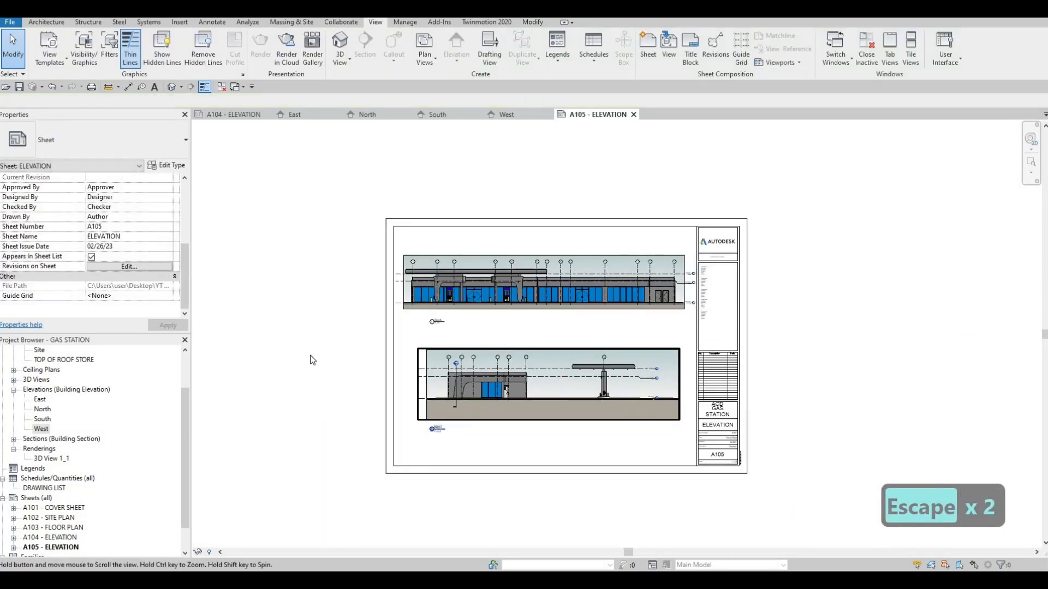
pyautogui.scroll(-1, 308, 349)
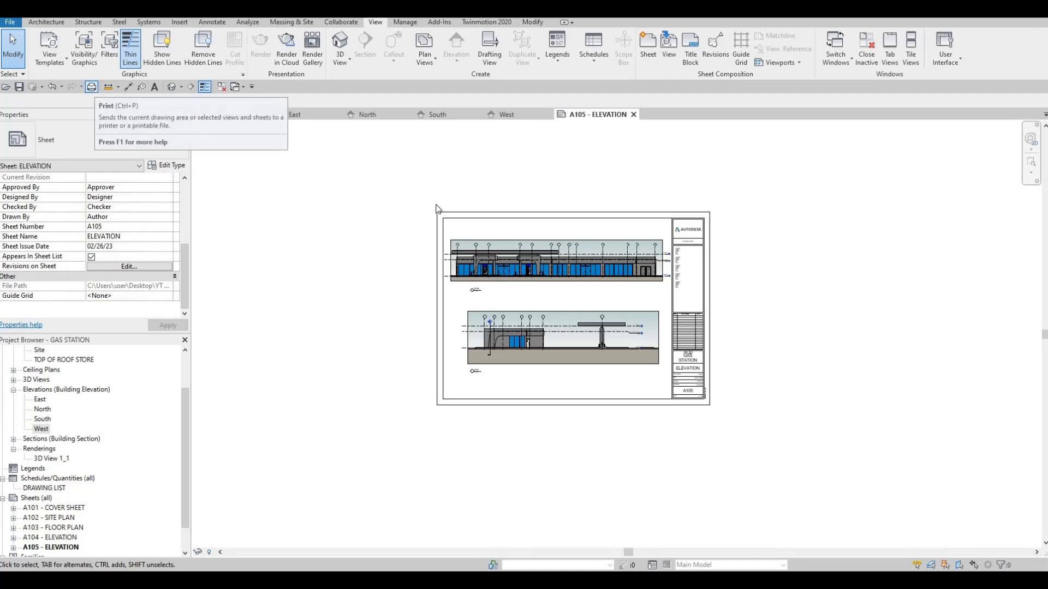
# - Set up a CutePDF Writer print of selected views/sheets, combined into a single file
pyautogui.click(93, 87)
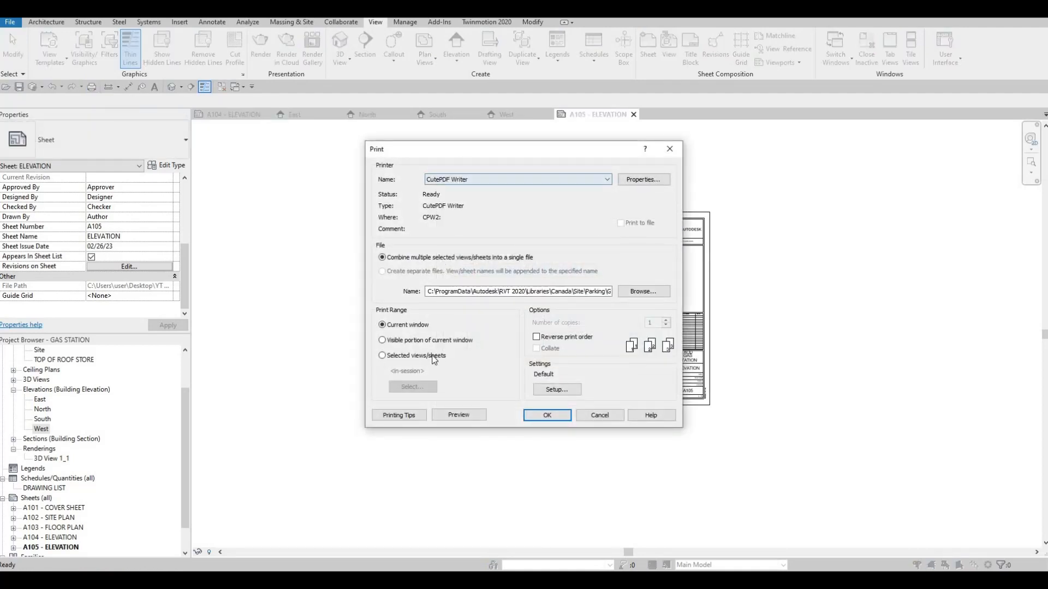
pyautogui.click(383, 356)
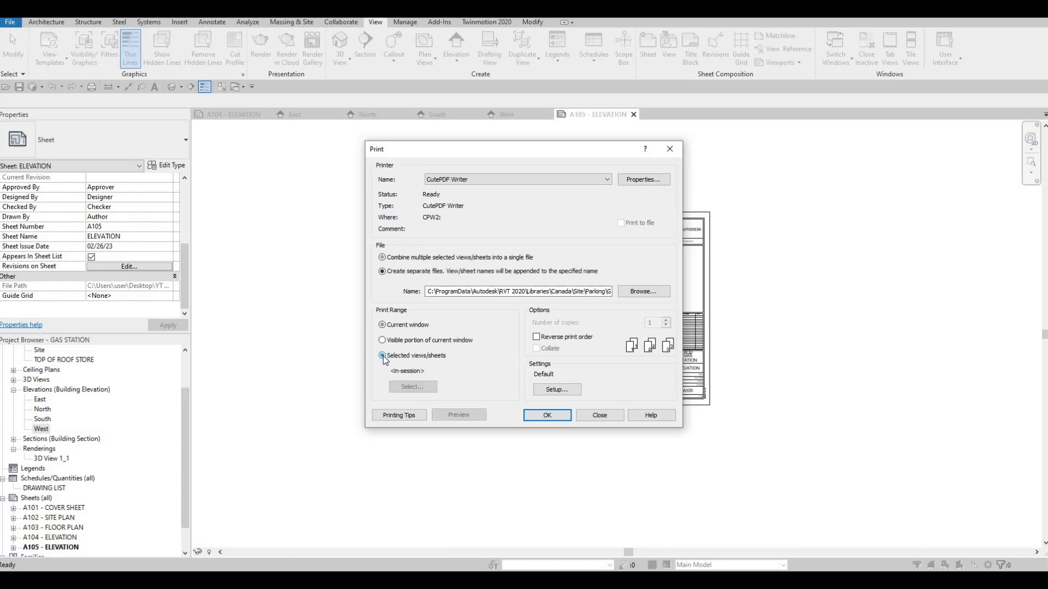
pyautogui.click(383, 270)
pyautogui.click(383, 258)
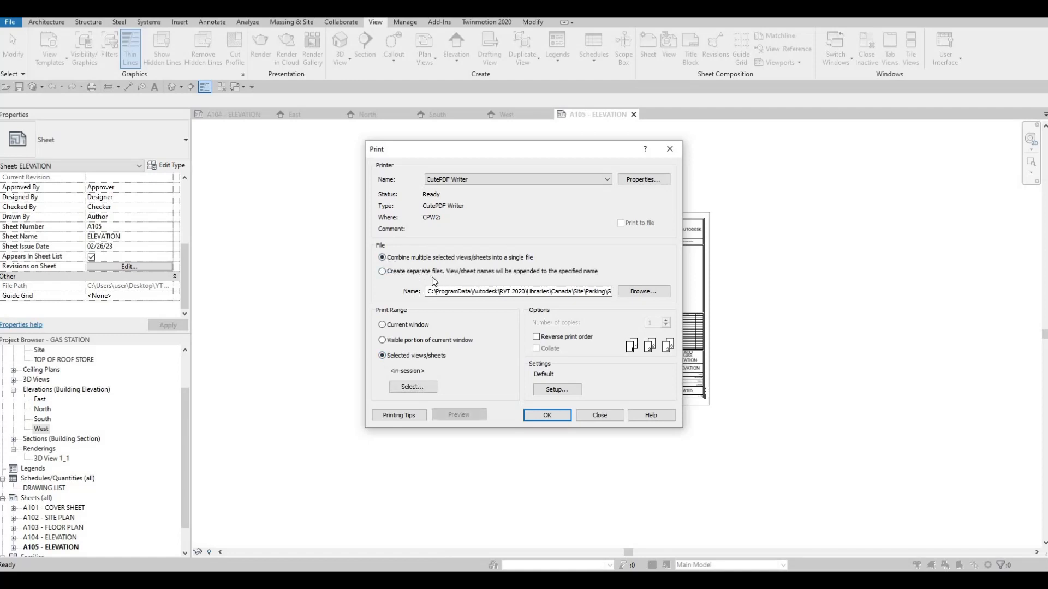
# - List only sheets for printing, include A101 through A105, and save the selection as a sheet set named FULLSET
pyautogui.click(411, 386)
pyautogui.click(496, 422)
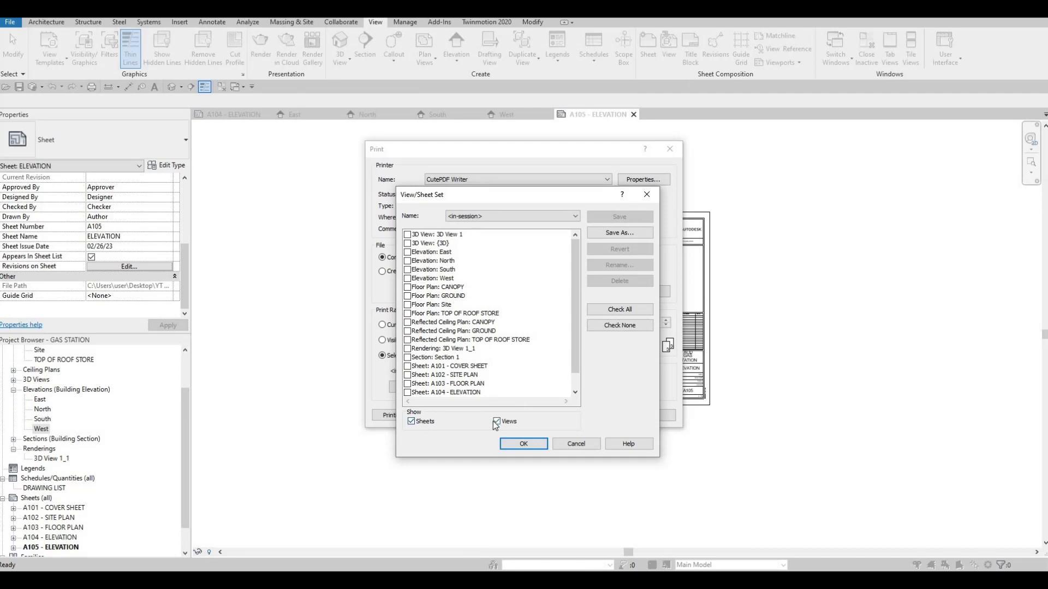
pyautogui.click(617, 311)
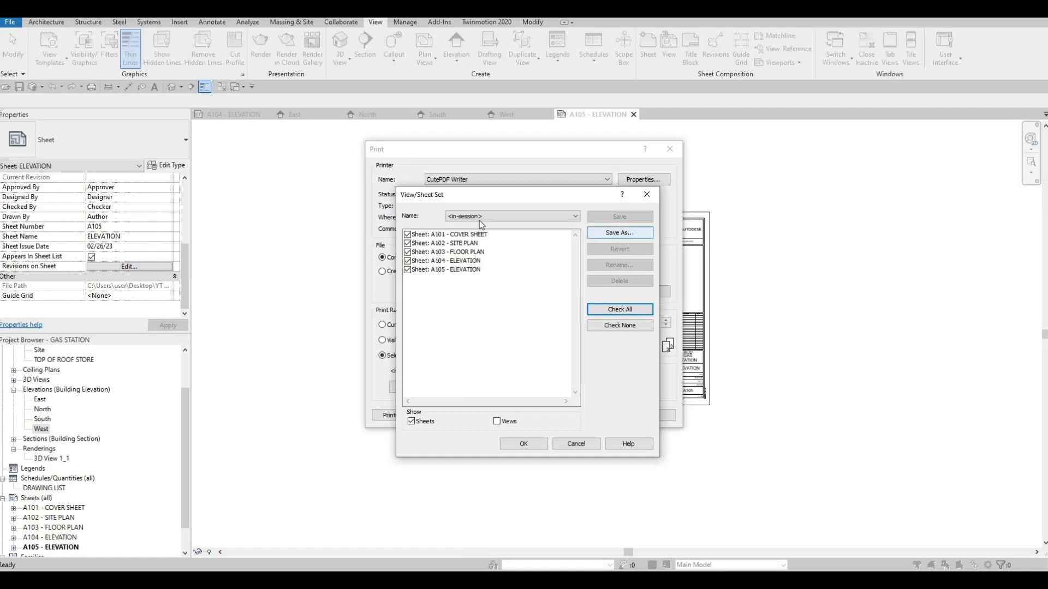
pyautogui.click(502, 217)
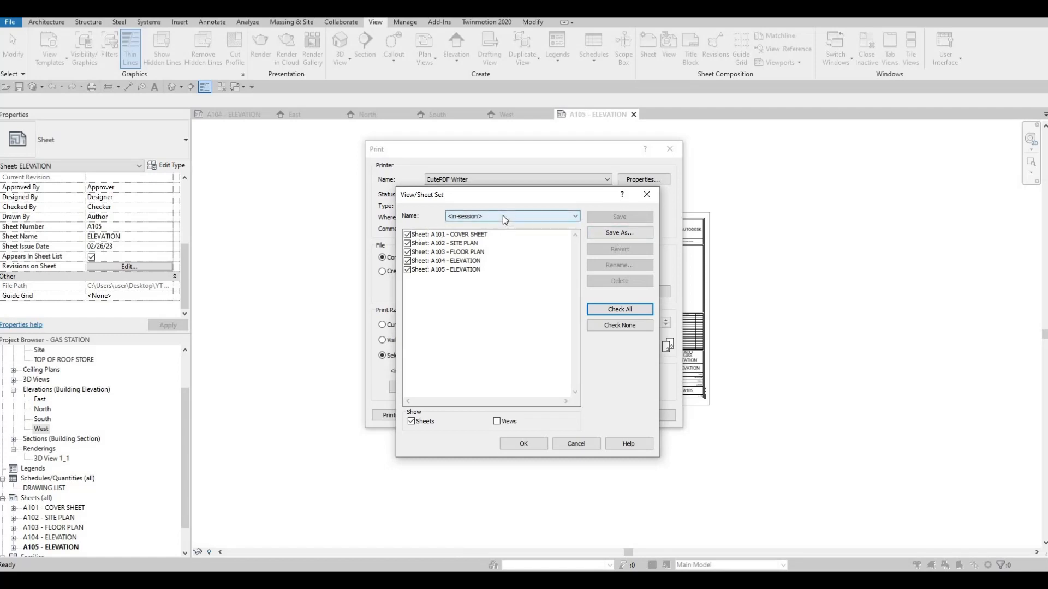
pyautogui.click(434, 240)
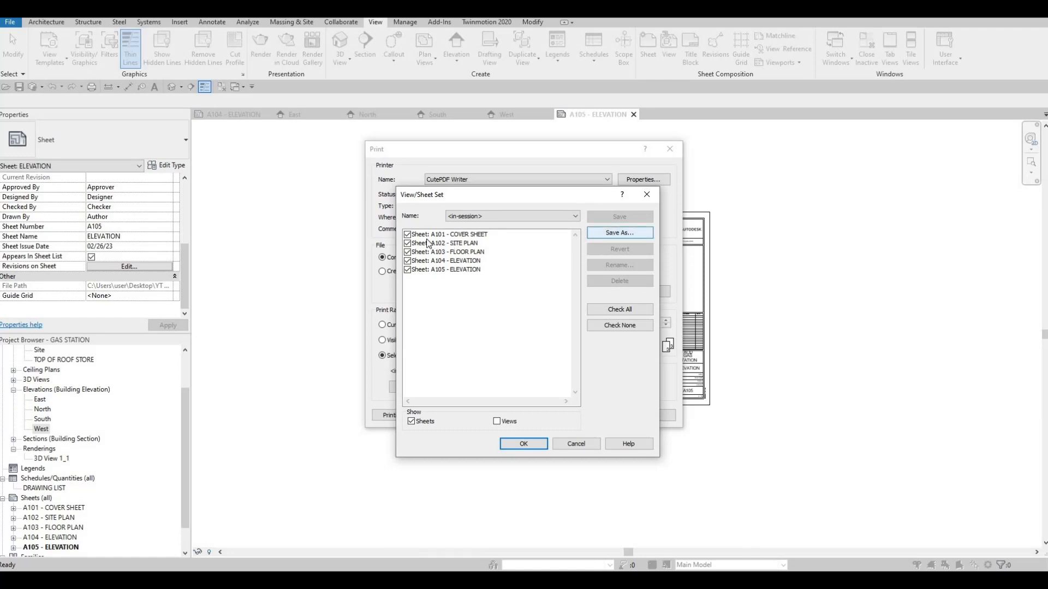
pyautogui.click(618, 236)
pyautogui.write('FU')
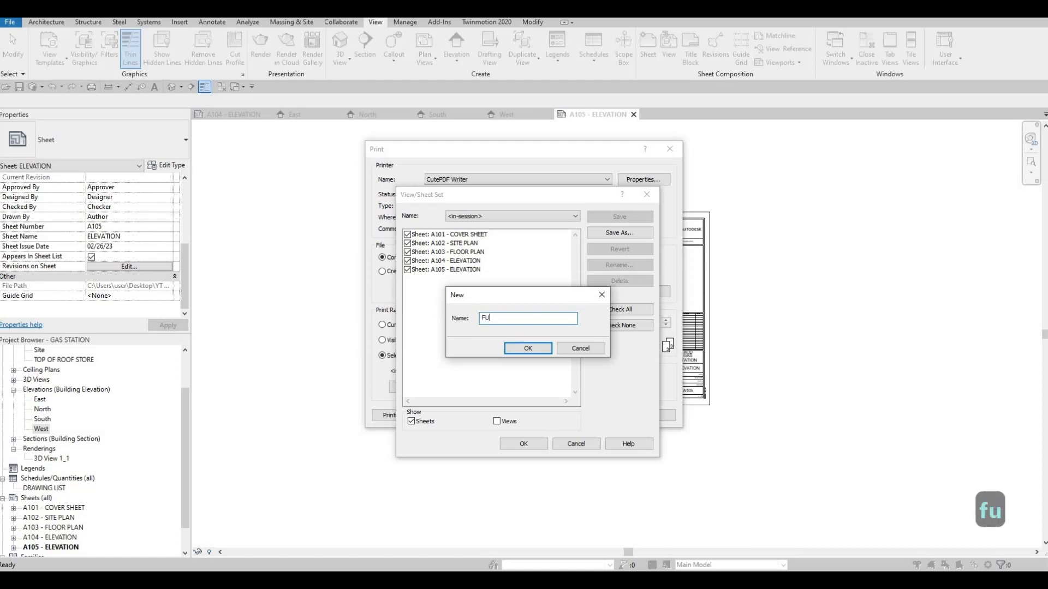
pyautogui.write('LLSET')
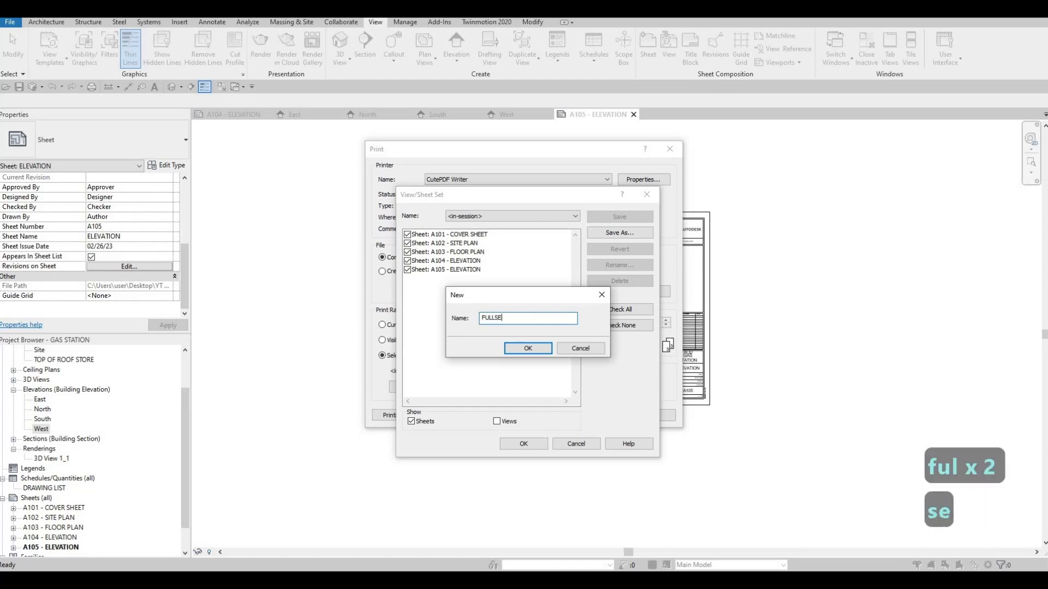
pyautogui.click(536, 350)
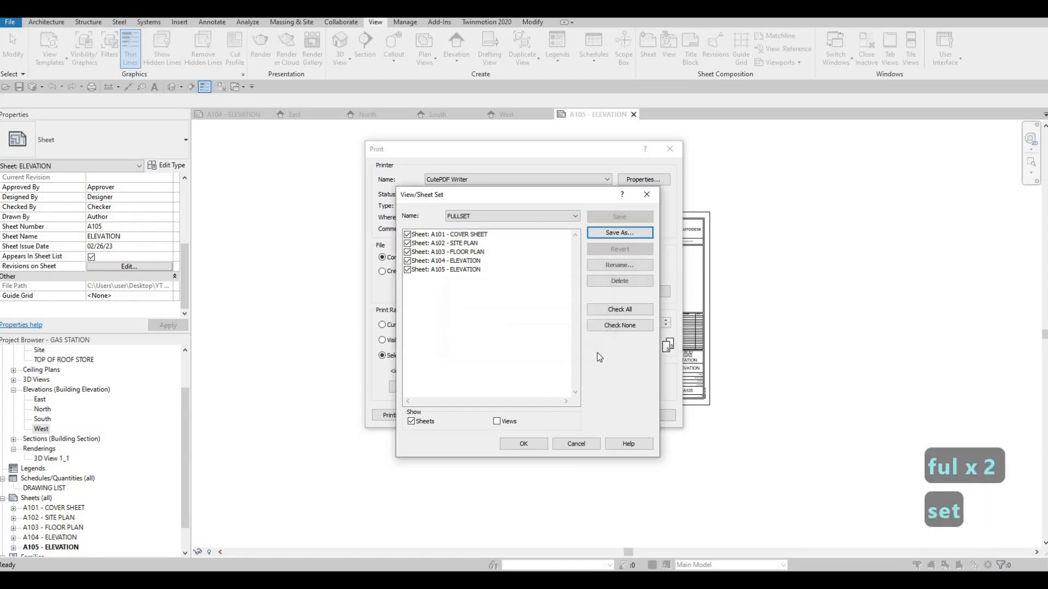
# - Clear the checked sheets, switch to the in-session set, and reload FULLSET with views hidden from the list
pyautogui.click(607, 326)
pyautogui.click(507, 419)
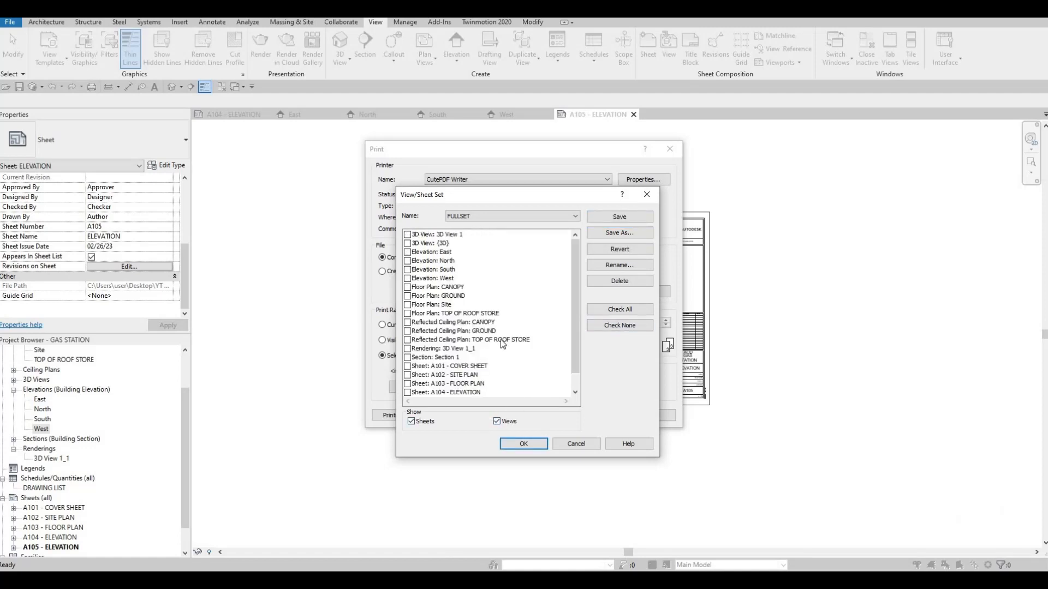
pyautogui.click(496, 422)
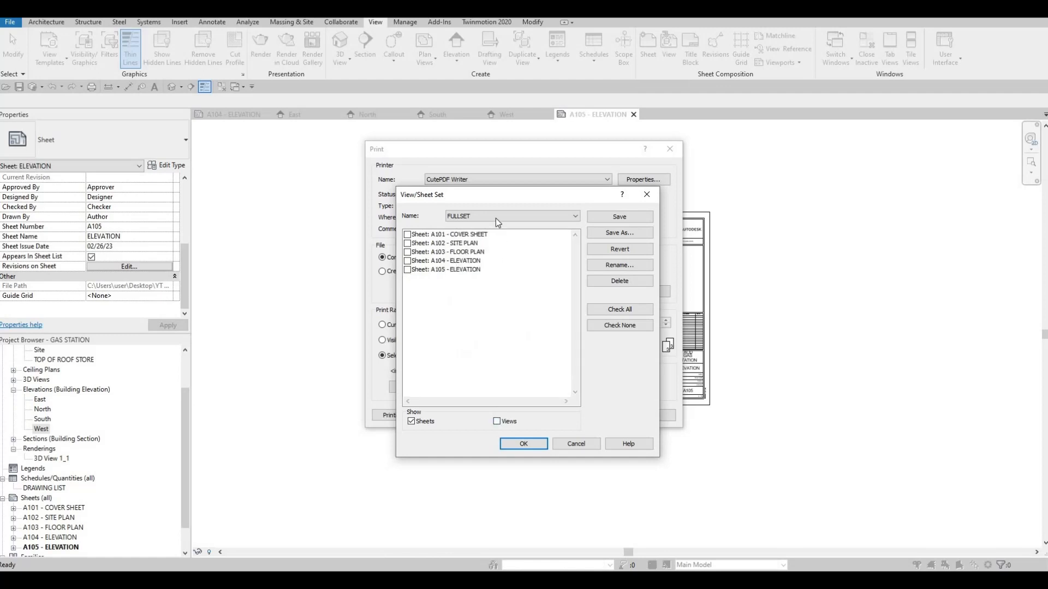
pyautogui.click(494, 218)
pyautogui.click(487, 225)
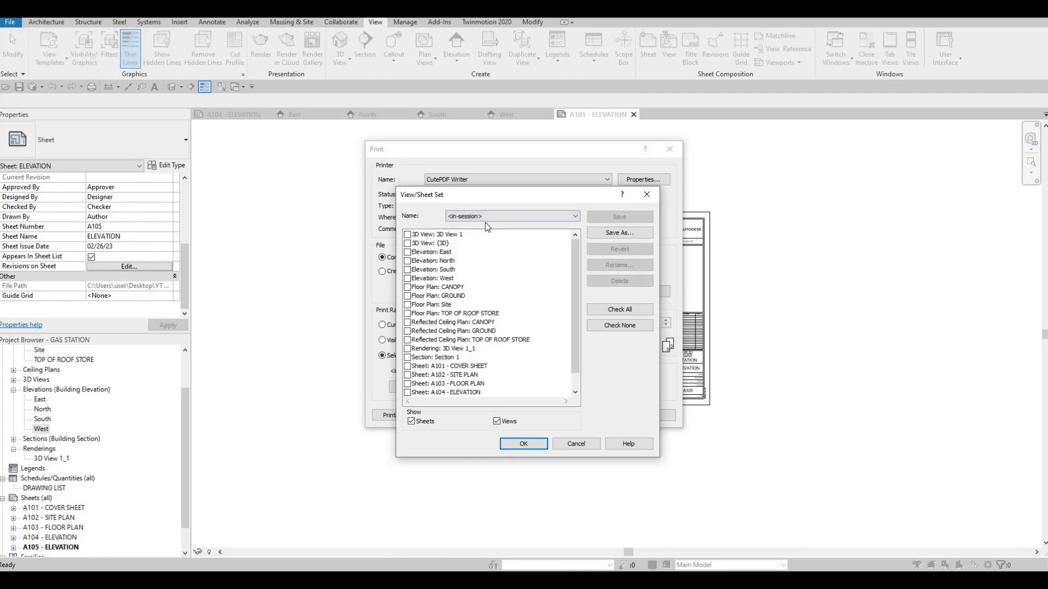
pyautogui.click(485, 217)
pyautogui.click(458, 233)
pyautogui.click(496, 422)
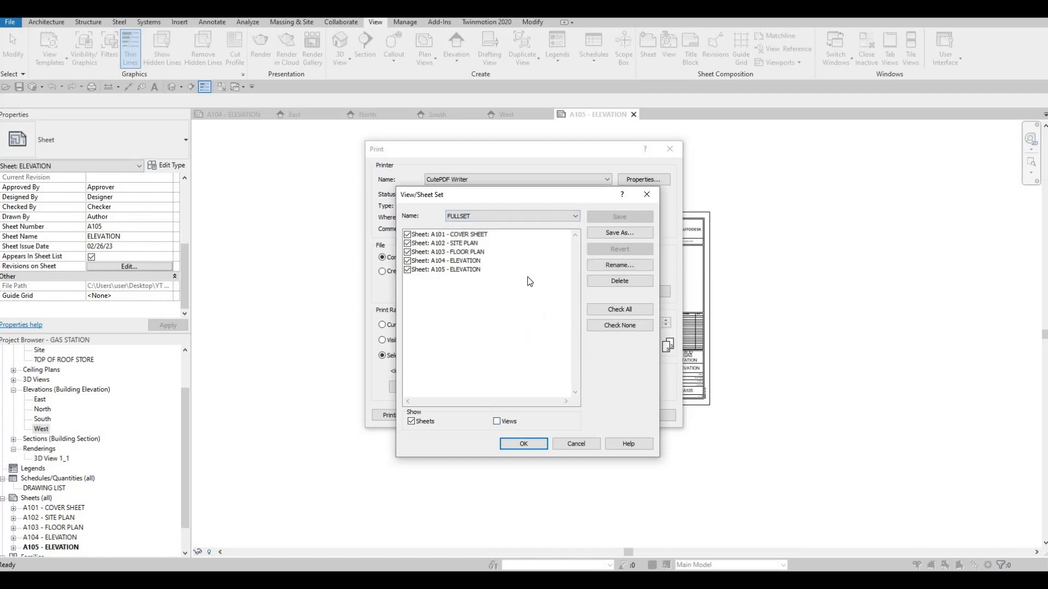
# - Print the FULLSET sheet set to PDF, saving it as GAS STATION in the project's Revit folder
pyautogui.click(515, 444)
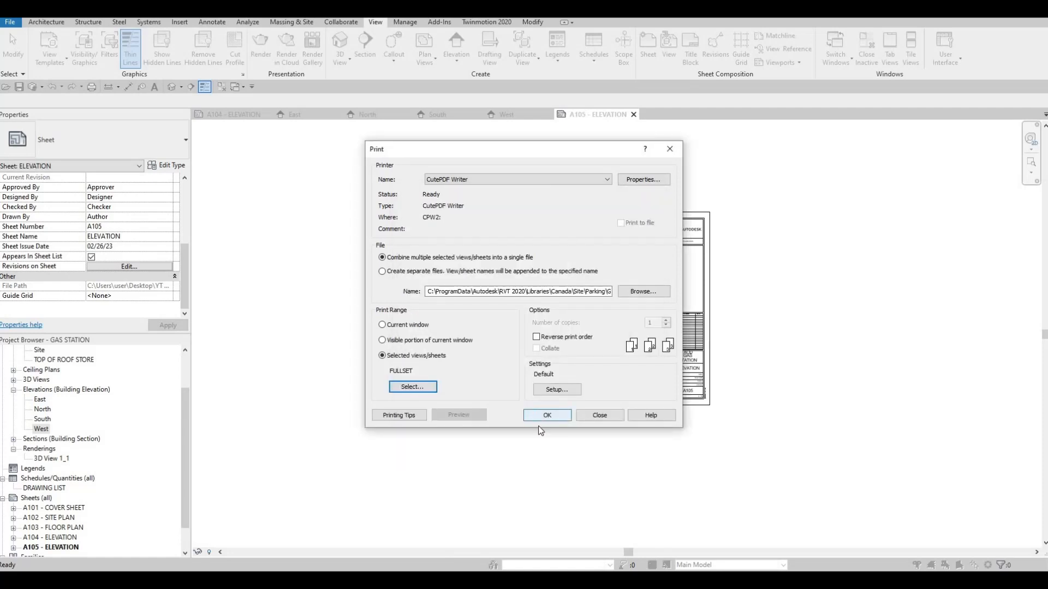
pyautogui.click(546, 417)
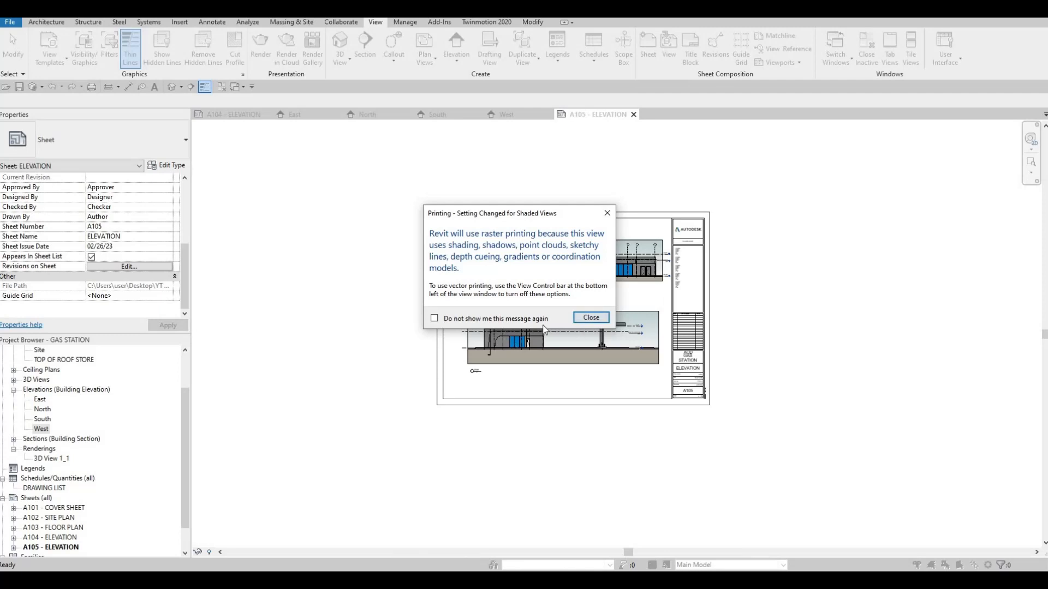
pyautogui.press('Return')
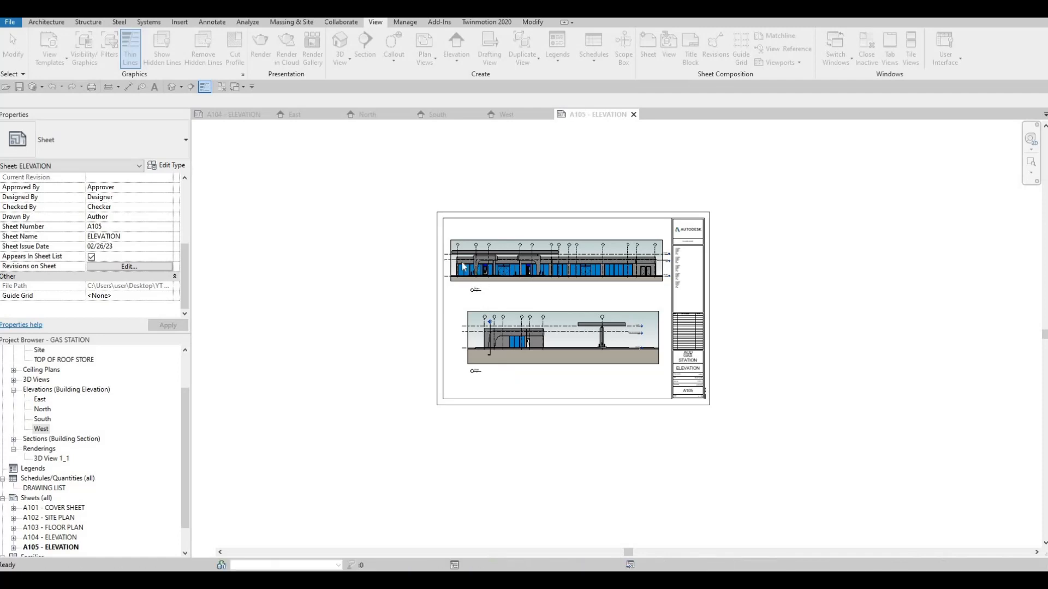
pyautogui.press('F1')
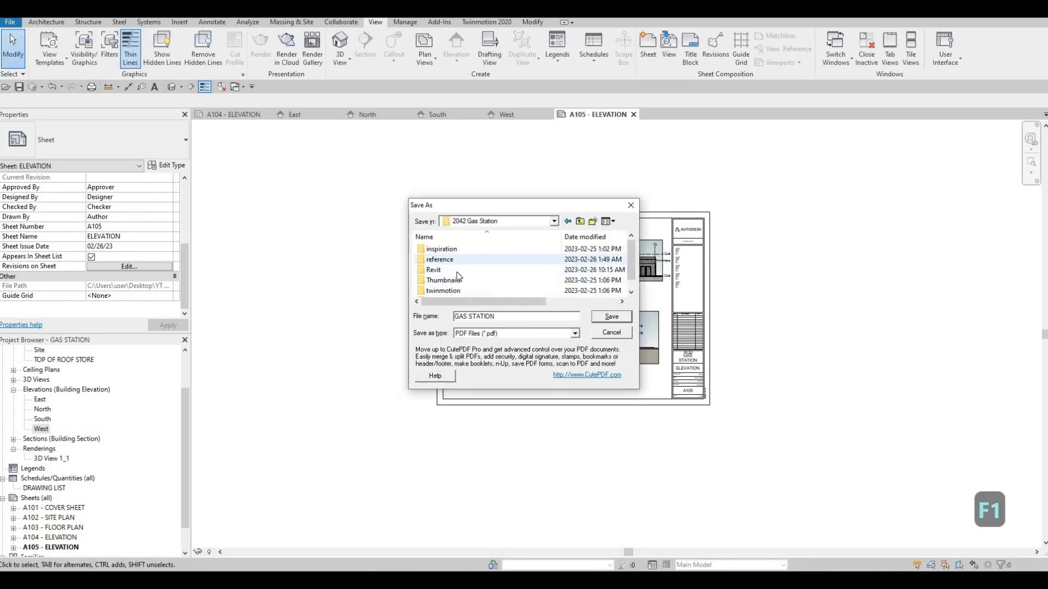
pyautogui.doubleClick(455, 274)
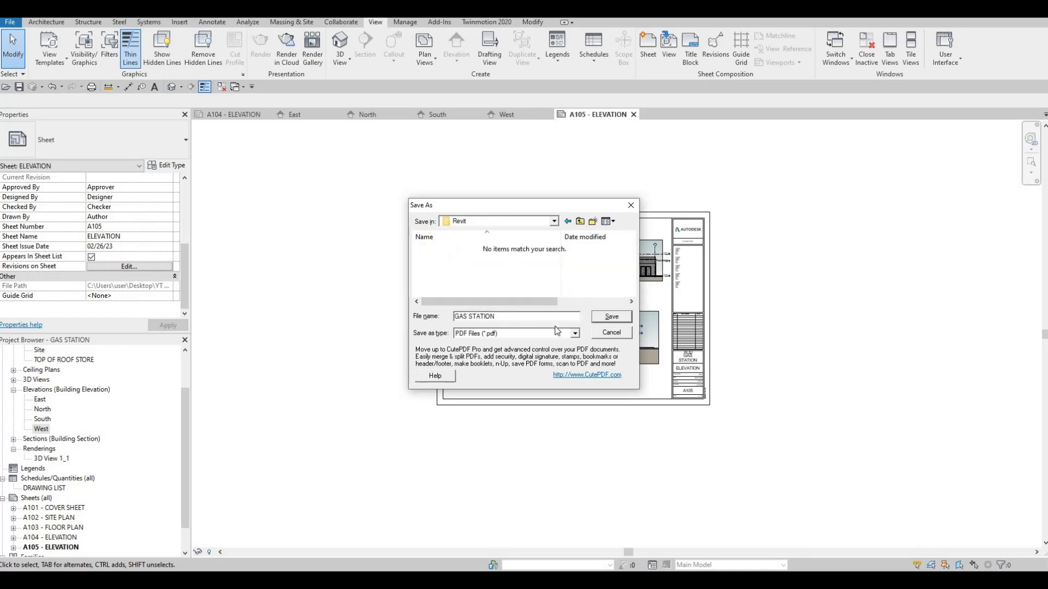
pyautogui.click(617, 318)
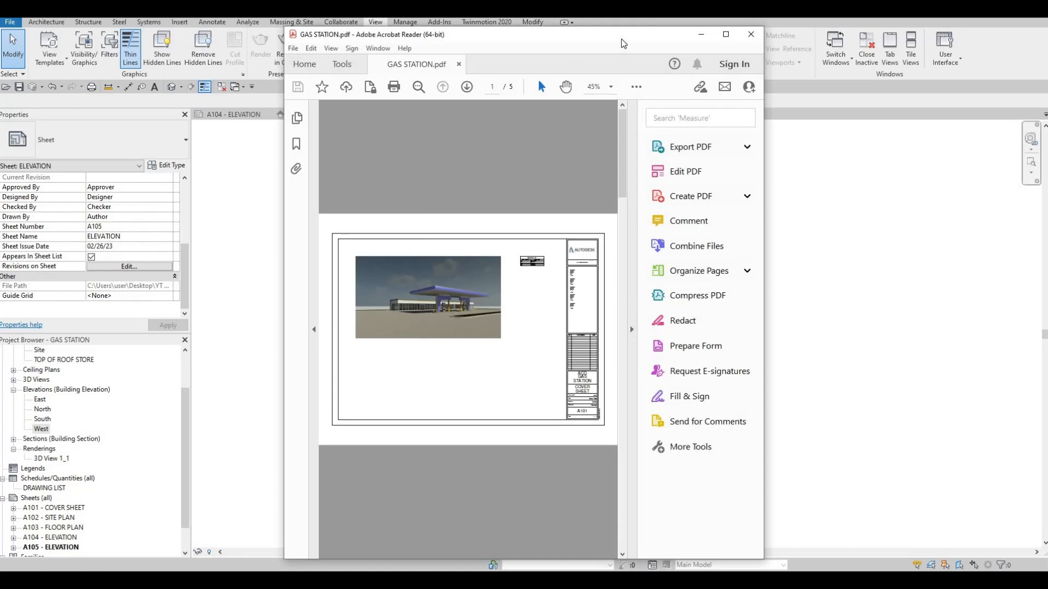
# - Examine the pages of GAS STATION.pdf in Adobe Acrobat Reader, from the cover sheet through the site plan, floor plan and elevations
pyautogui.doubleClick(548, 86)
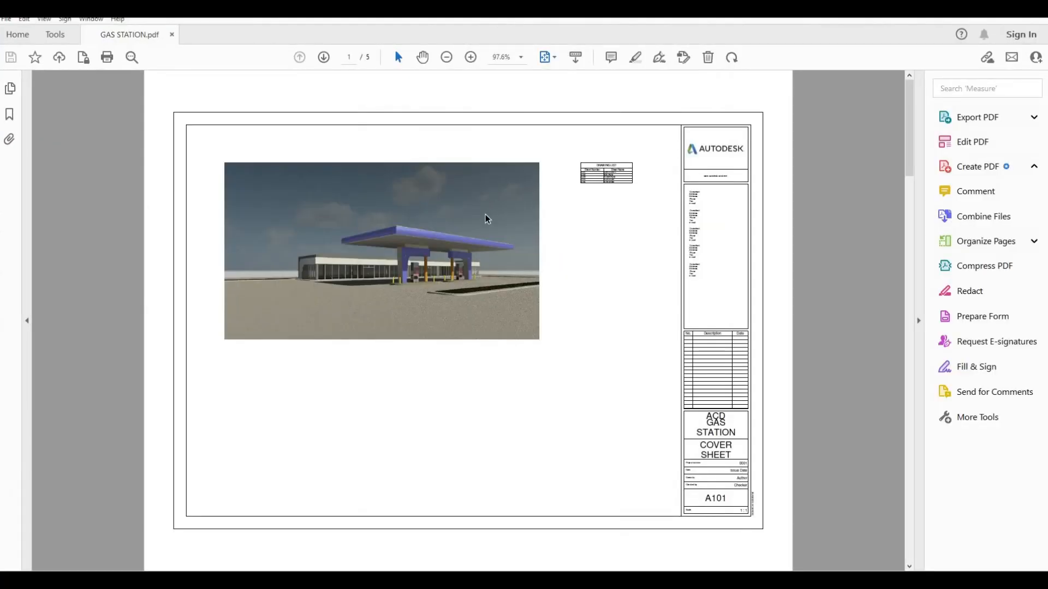
pyautogui.scroll(-2, 486, 218)
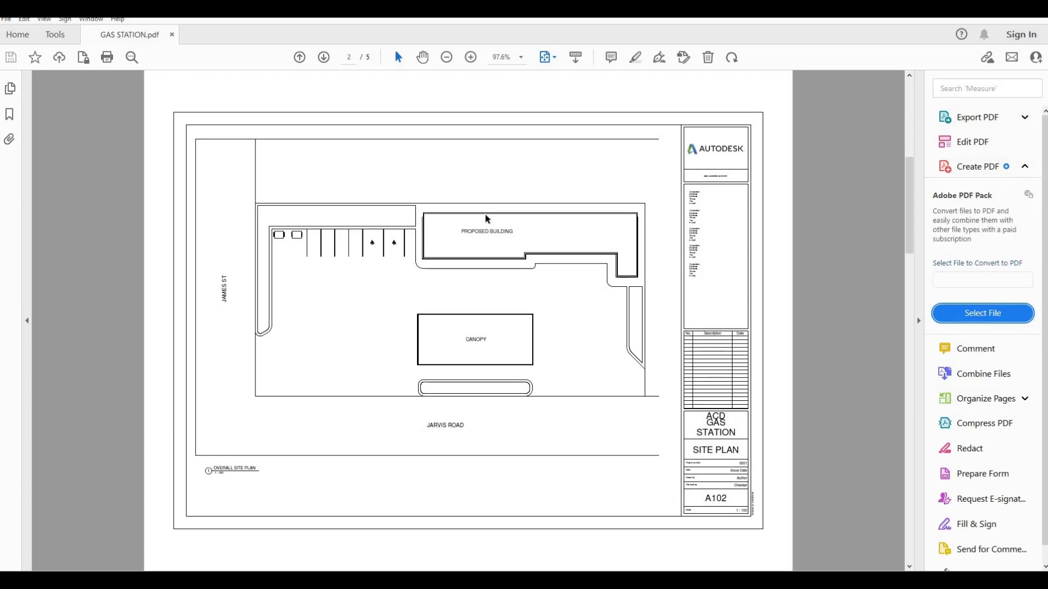
pyautogui.scroll(-2, 486, 218)
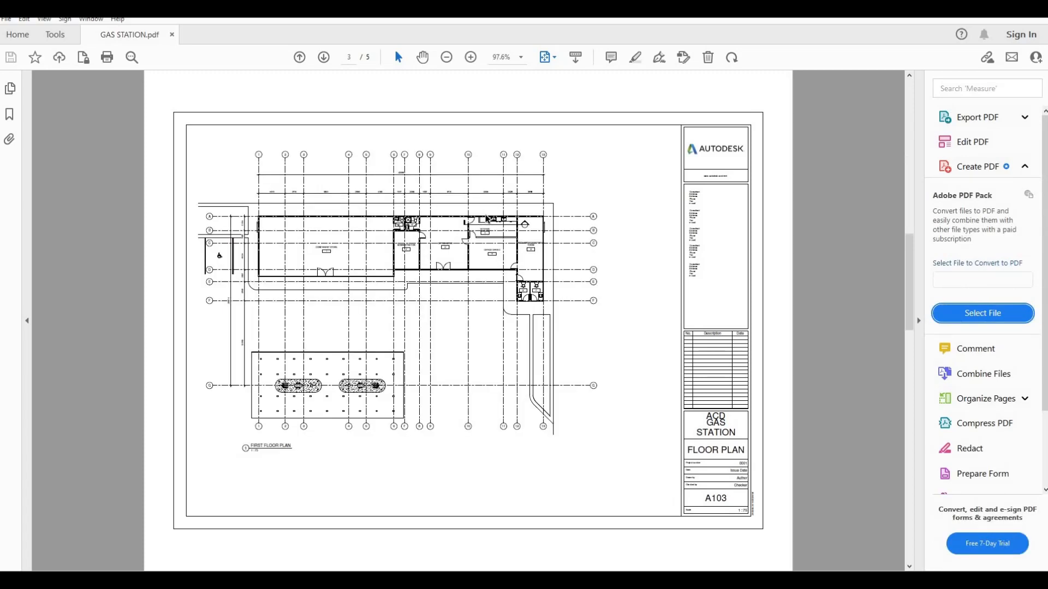
pyautogui.scroll(2, 487, 219)
pyautogui.scroll(-2, 487, 218)
pyautogui.scroll(-2, 486, 219)
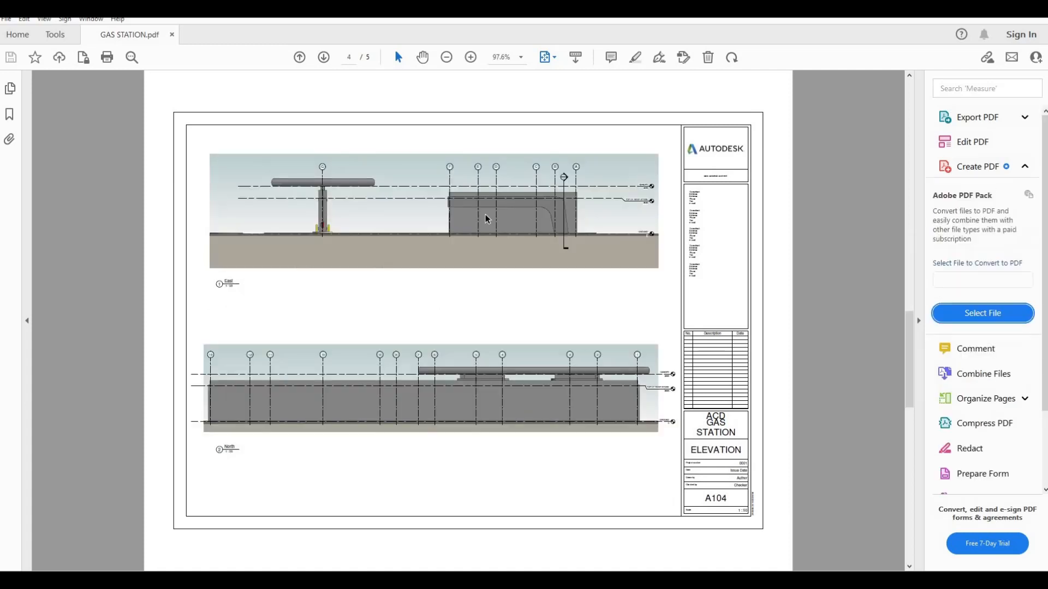
pyautogui.scroll(2, 334, 252)
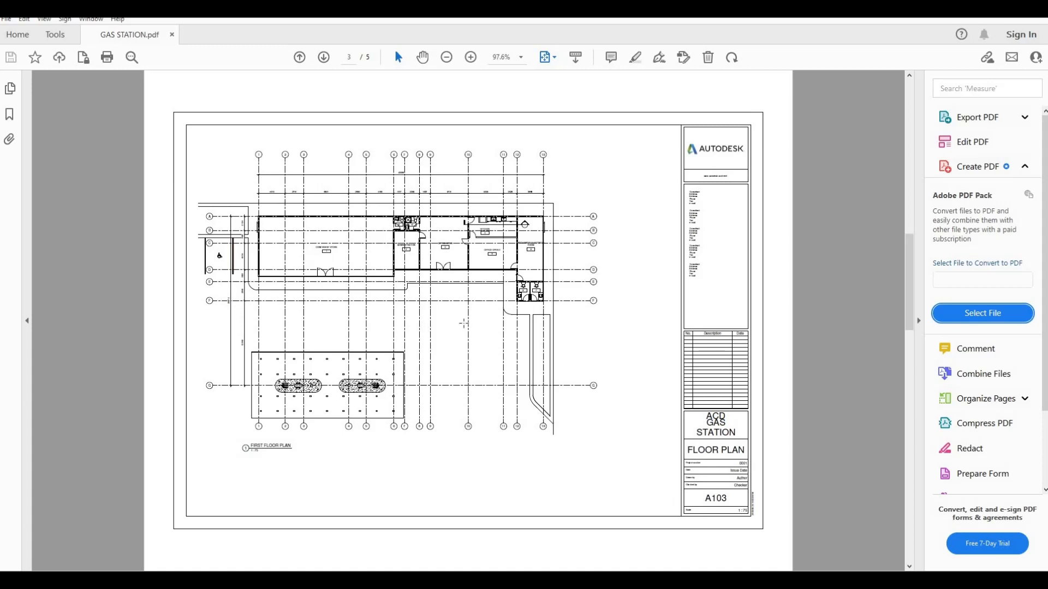
pyautogui.scroll(-4, 461, 324)
pyautogui.scroll(2, 463, 324)
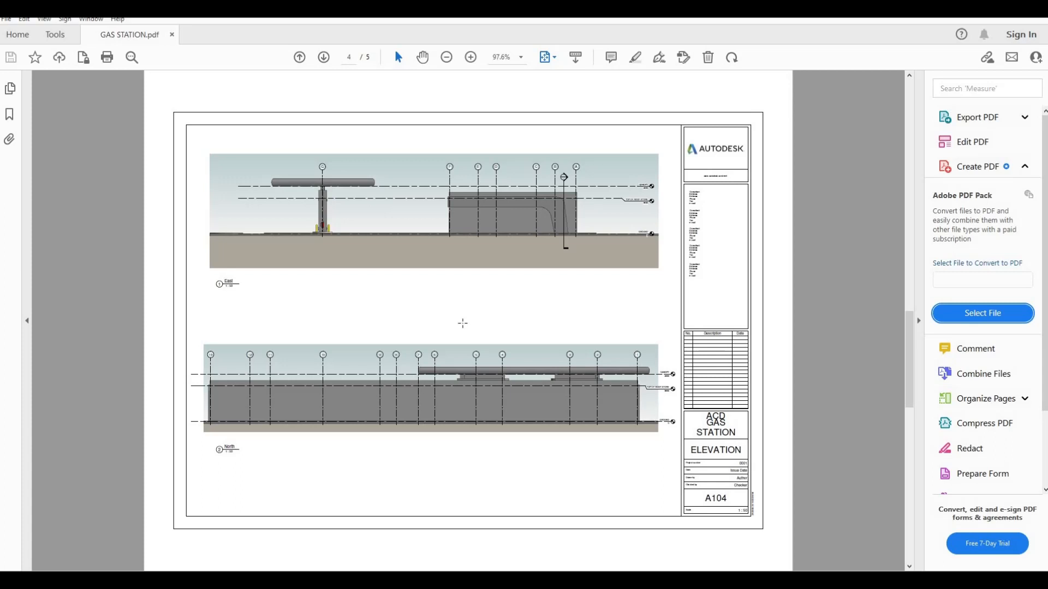
pyautogui.scroll(-2, 462, 324)
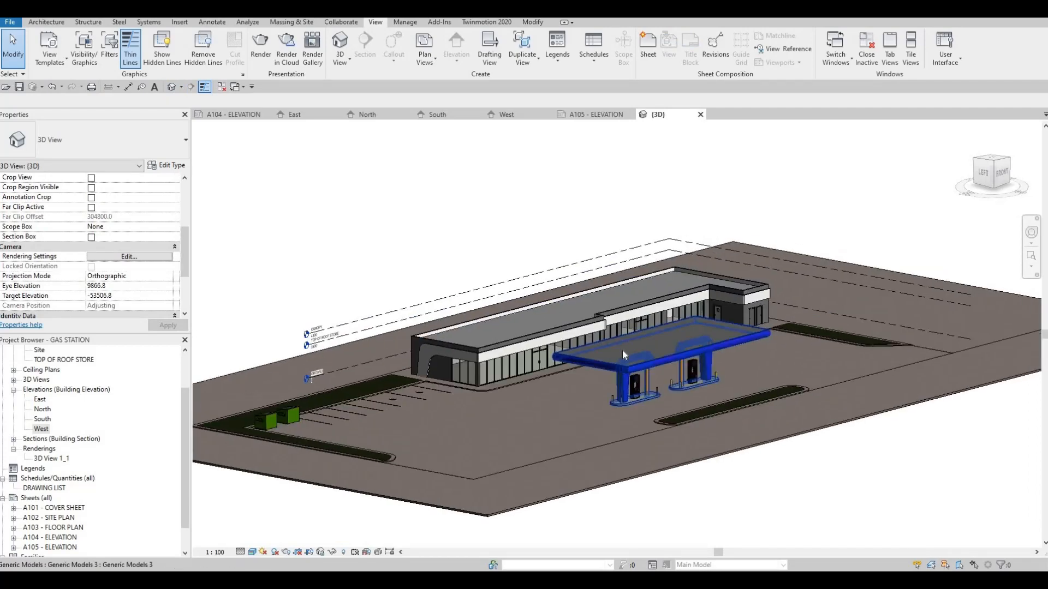
# - Return to Revit's default 3D view and inspect the canopy and store building up close
pyautogui.scroll(3, 633, 358)
pyautogui.moveTo(638, 363); pyautogui.dragTo(617, 361, button='middle')
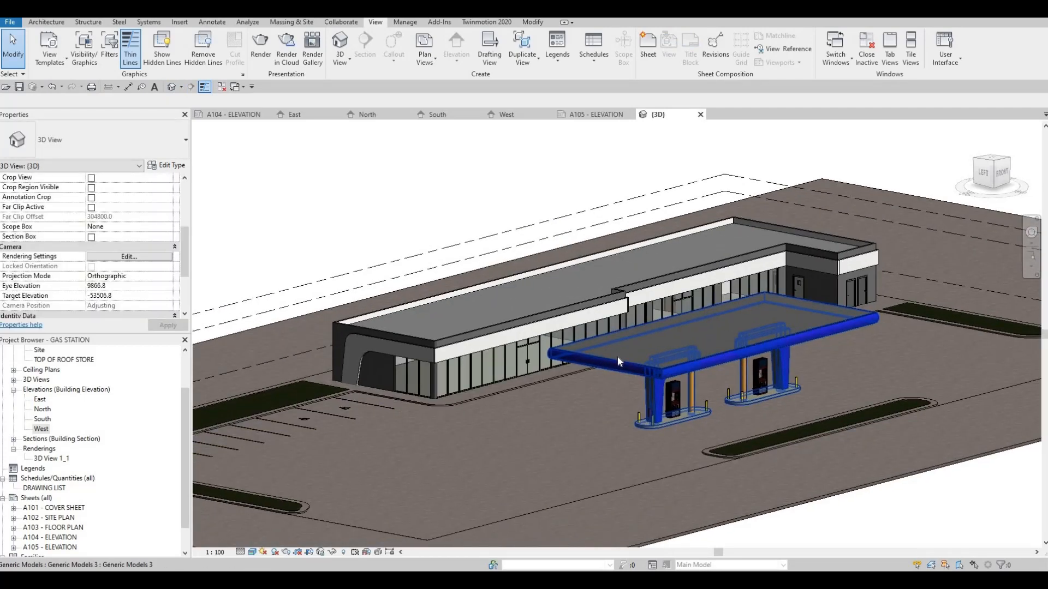